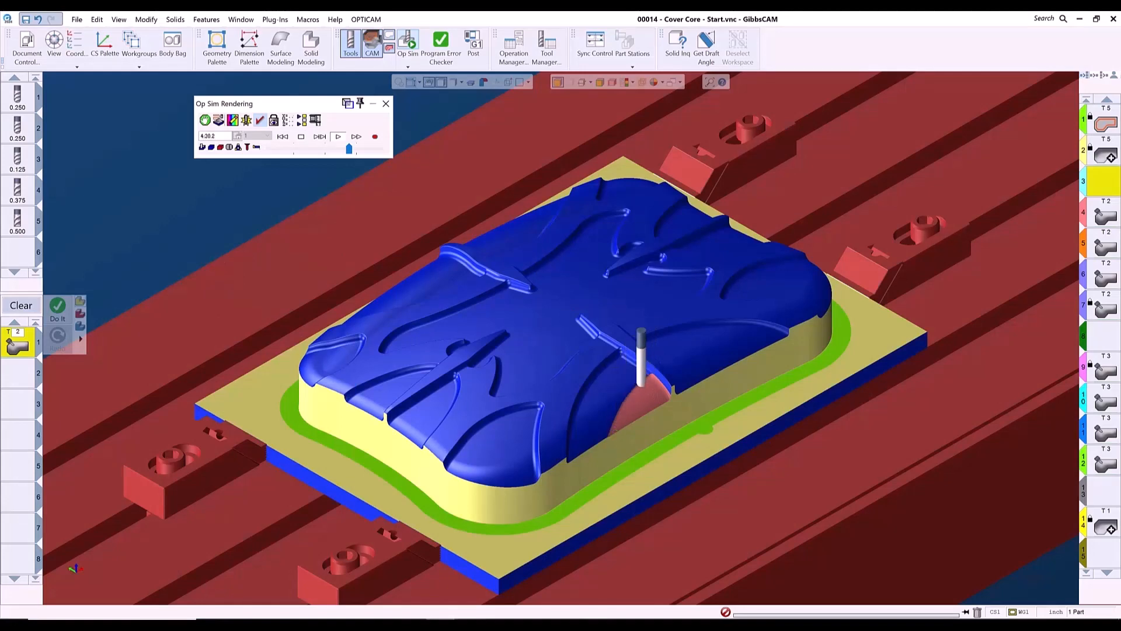
- Adjust the machining simulation speed and watch the finishing passes on the cover core's side pockets from several angles
{"action": "middle_click_drag", "start_coordinate": [357, 366], "coordinate": [262, 249]}
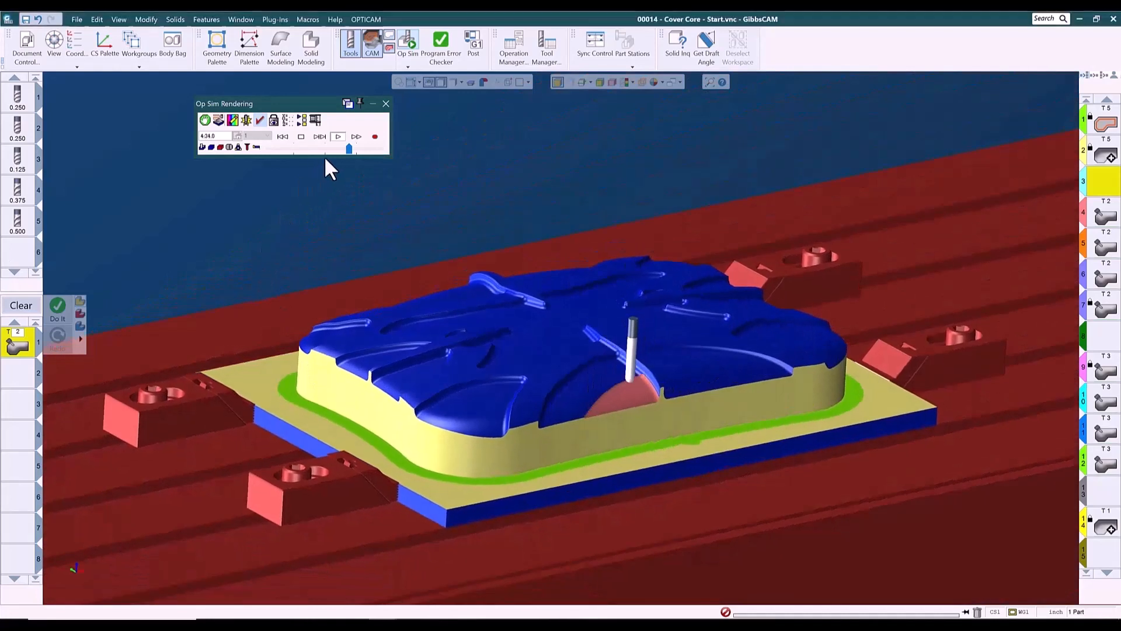
{"action": "left_click_drag", "start_coordinate": [350, 147], "coordinate": [365, 148]}
{"action": "middle_click_drag", "start_coordinate": [251, 393], "coordinate": [402, 377]}
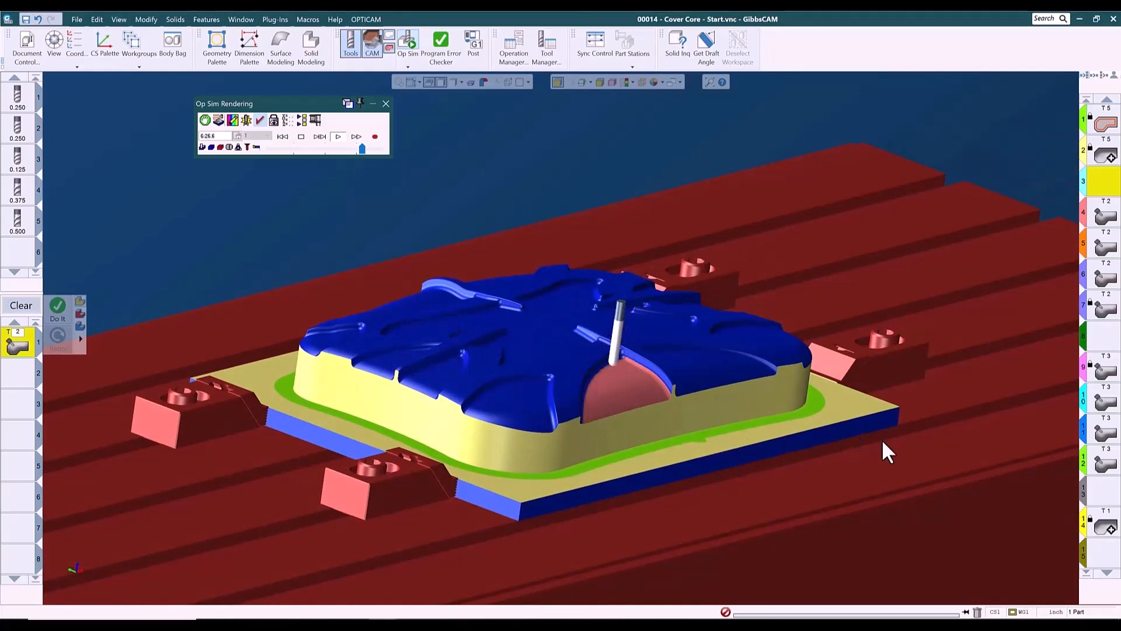
{"action": "middle_click_drag", "start_coordinate": [905, 456], "coordinate": [54, 394]}
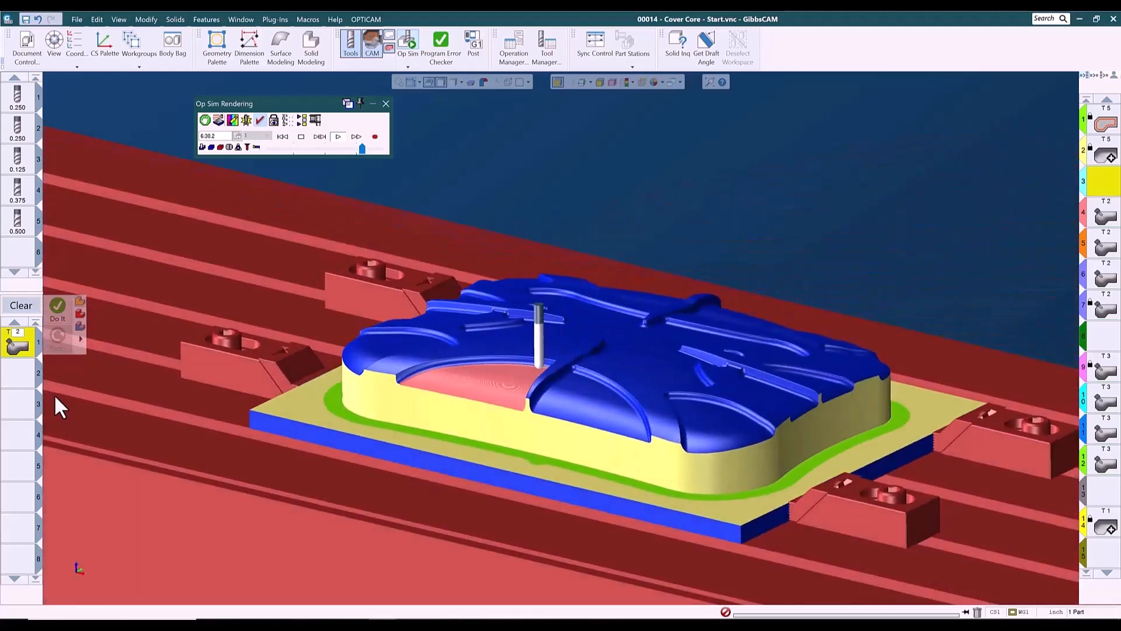
{"action": "middle_click_drag", "start_coordinate": [781, 395], "coordinate": [715, 416]}
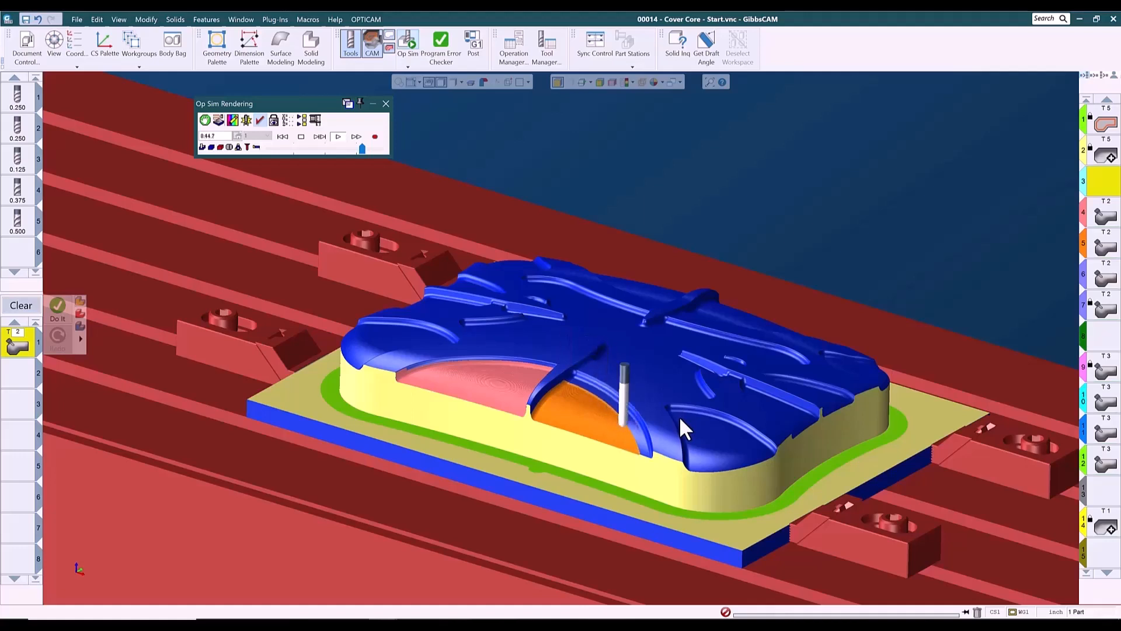
{"action": "left_click", "coordinate": [357, 148]}
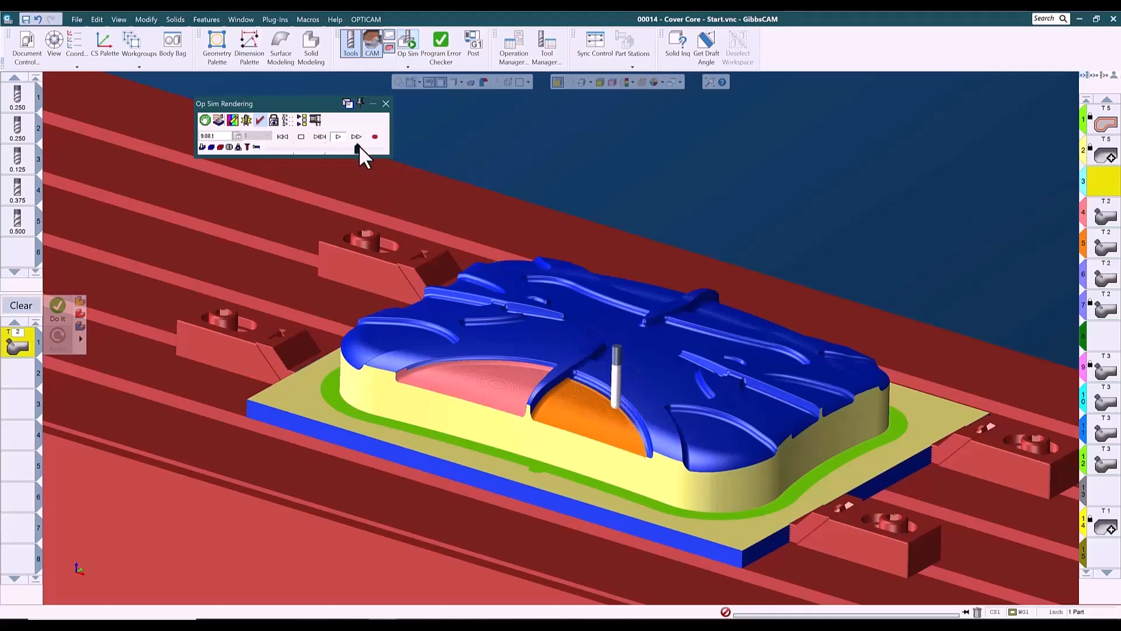
- Examine the simulated cuts on the opposite side, both ends and top of the cover core, and close the simulation
{"action": "middle_click_drag", "start_coordinate": [699, 490], "coordinate": [453, 402]}
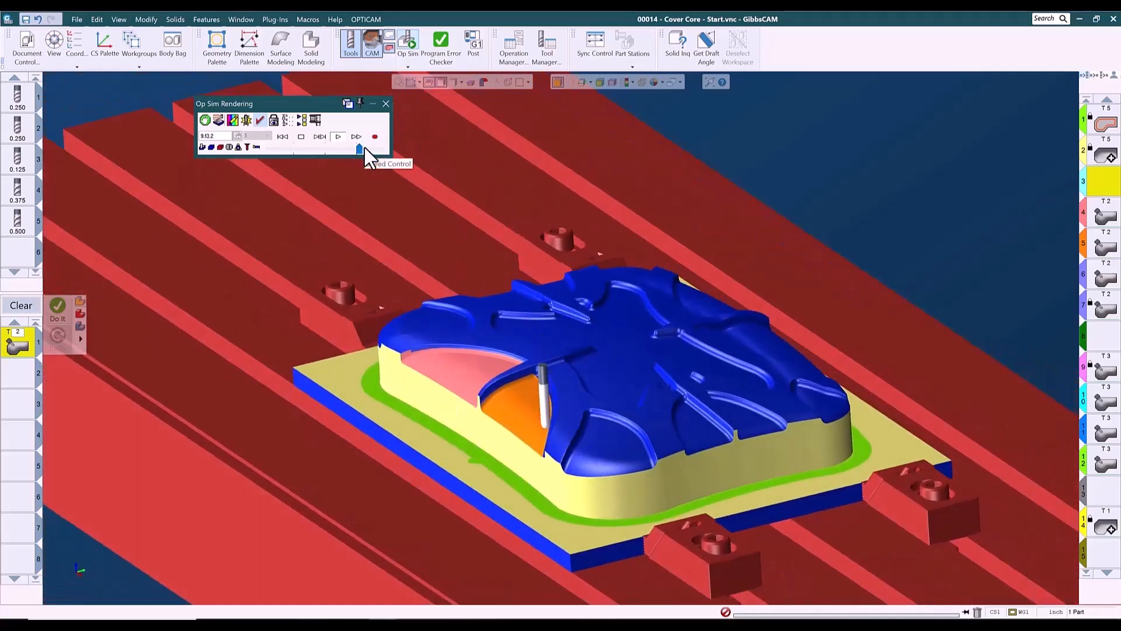
{"action": "middle_click_drag", "start_coordinate": [815, 485], "coordinate": [368, 541]}
{"action": "middle_click_drag", "start_coordinate": [756, 299], "coordinate": [722, 500]}
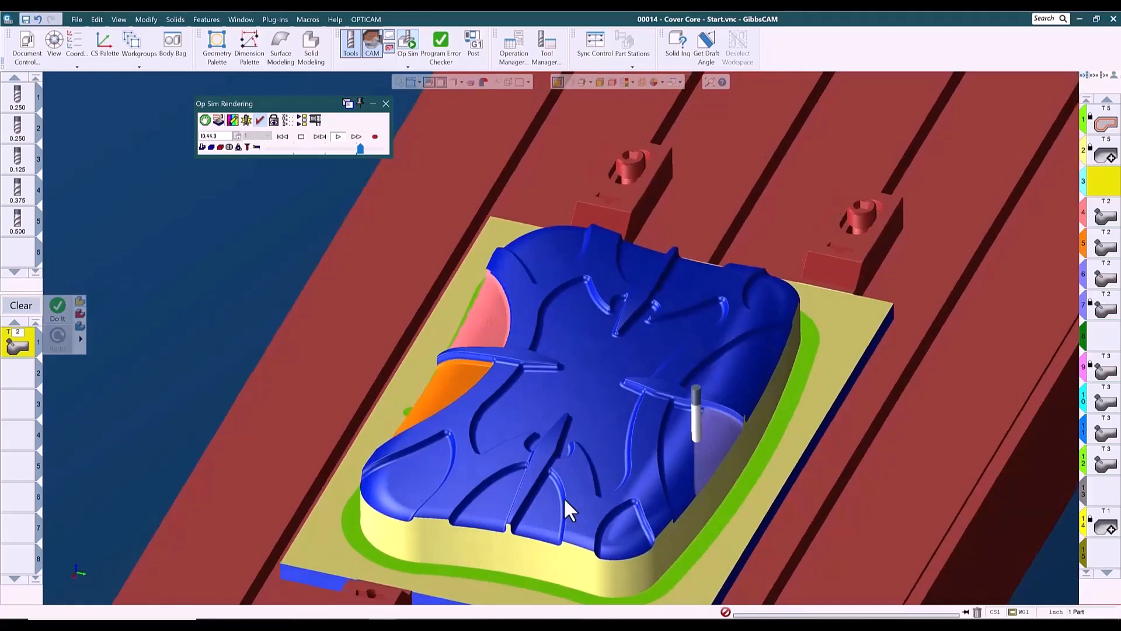
{"action": "middle_click_drag", "start_coordinate": [569, 497], "coordinate": [509, 477]}
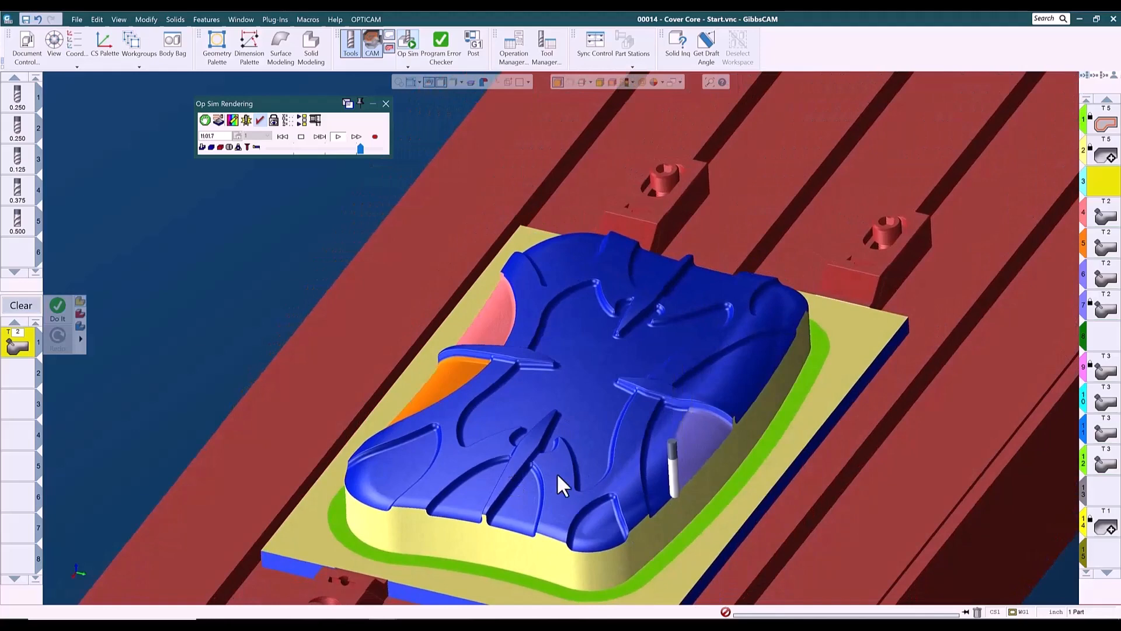
{"action": "middle_click_drag", "start_coordinate": [600, 502], "coordinate": [556, 323]}
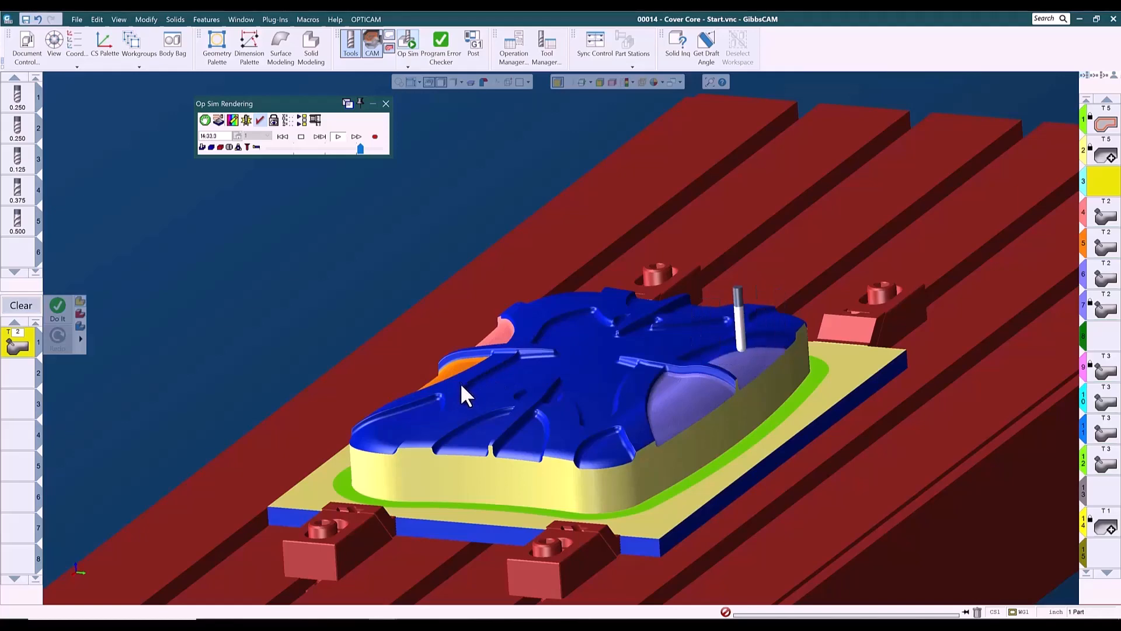
{"action": "middle_click_drag", "start_coordinate": [413, 442], "coordinate": [618, 311]}
{"action": "middle_click_drag", "start_coordinate": [272, 303], "coordinate": [323, 572]}
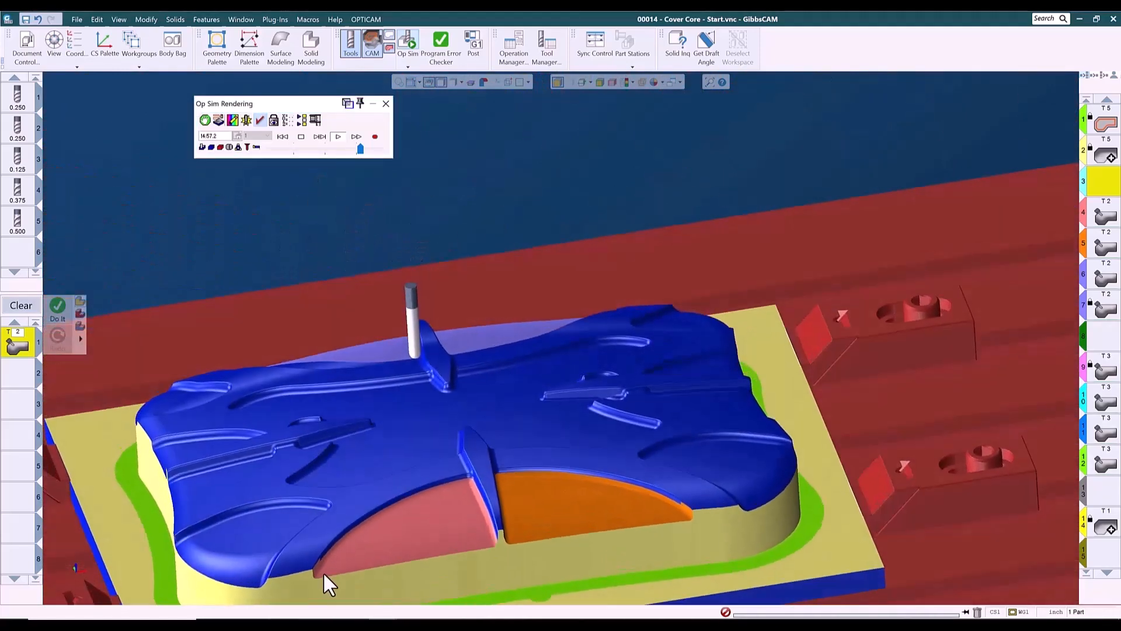
{"action": "middle_click_drag", "start_coordinate": [434, 493], "coordinate": [555, 384]}
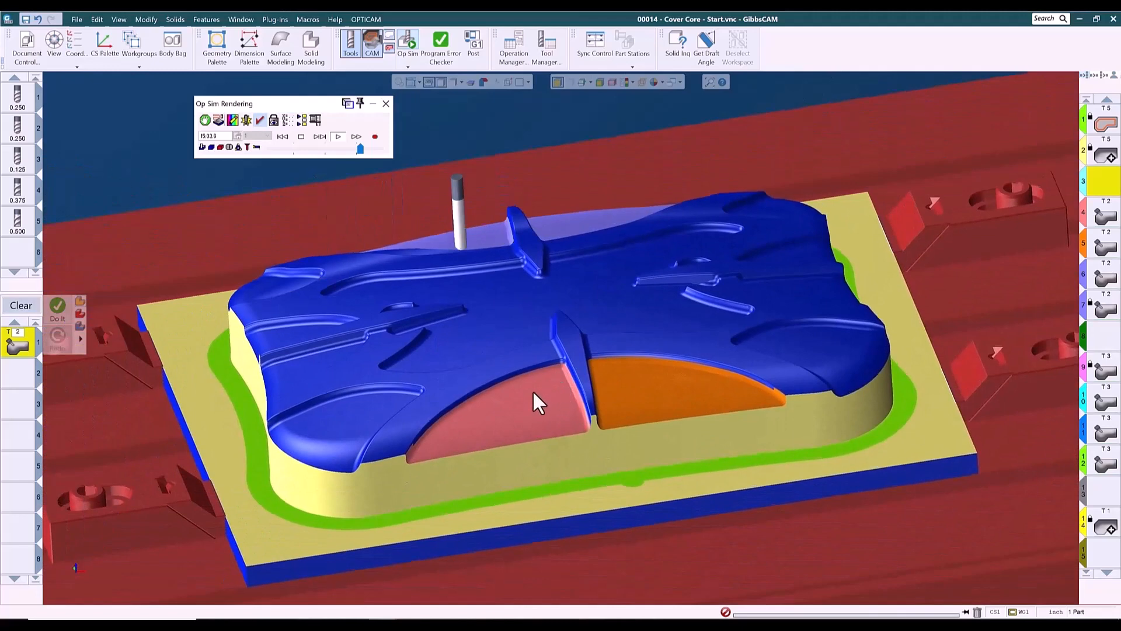
{"action": "middle_click_drag", "start_coordinate": [483, 507], "coordinate": [708, 491]}
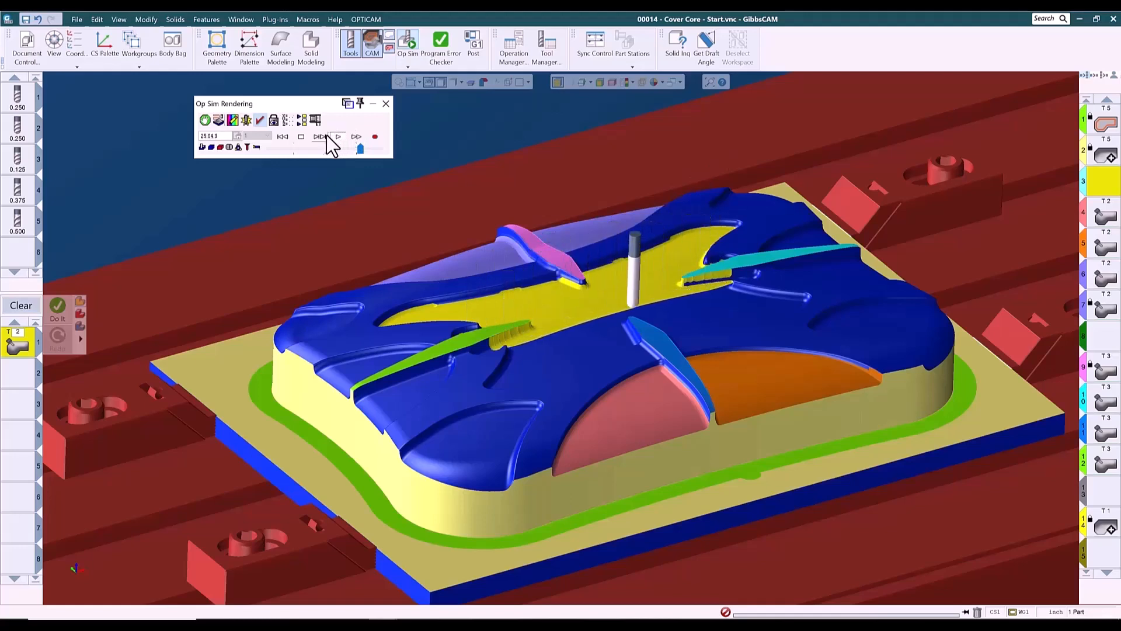
{"action": "left_click", "coordinate": [386, 103]}
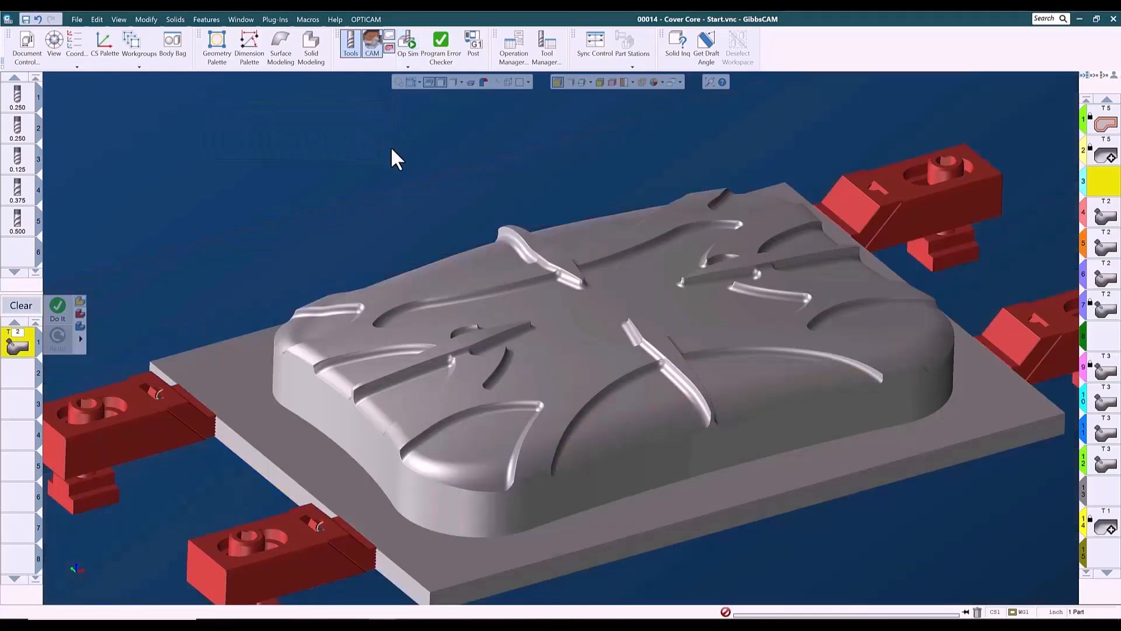
- Restore the isometric view and switch to the open part file 00014 - Cover Core.vnc
{"action": "key", "text": "ctrl+i"}
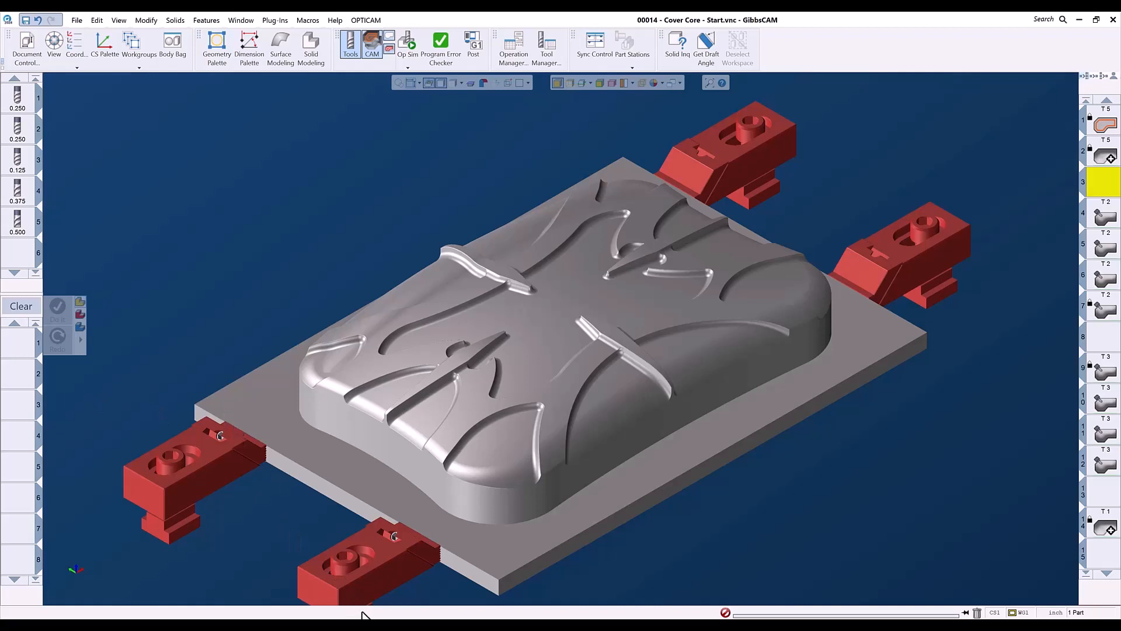
{"action": "mouse_move", "coordinate": [383, 624]}
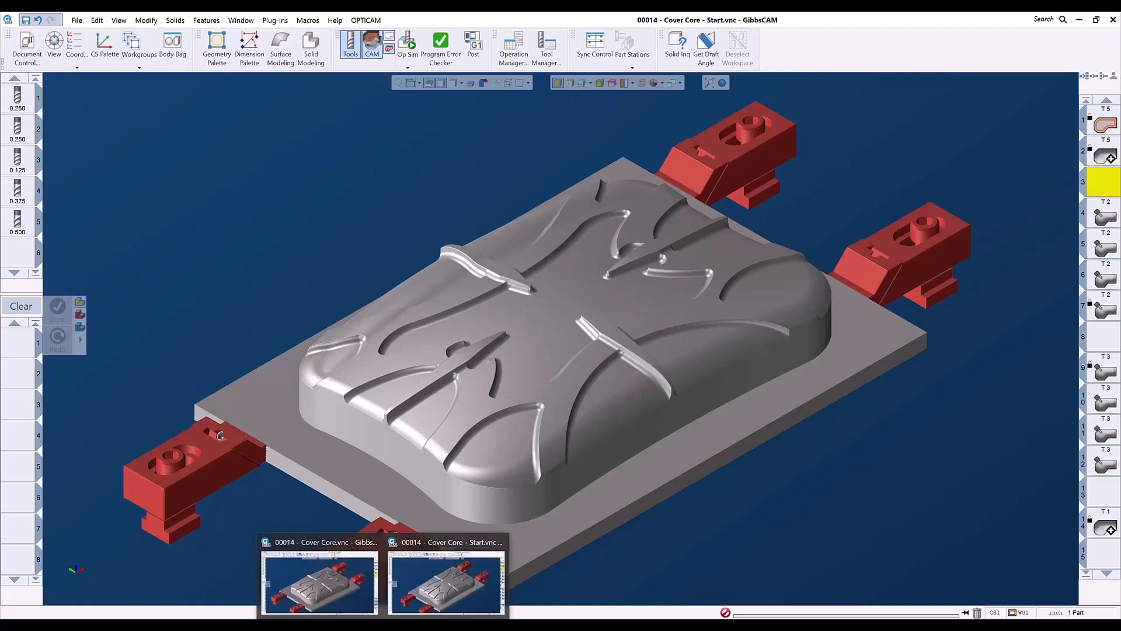
{"action": "left_click", "coordinate": [334, 591]}
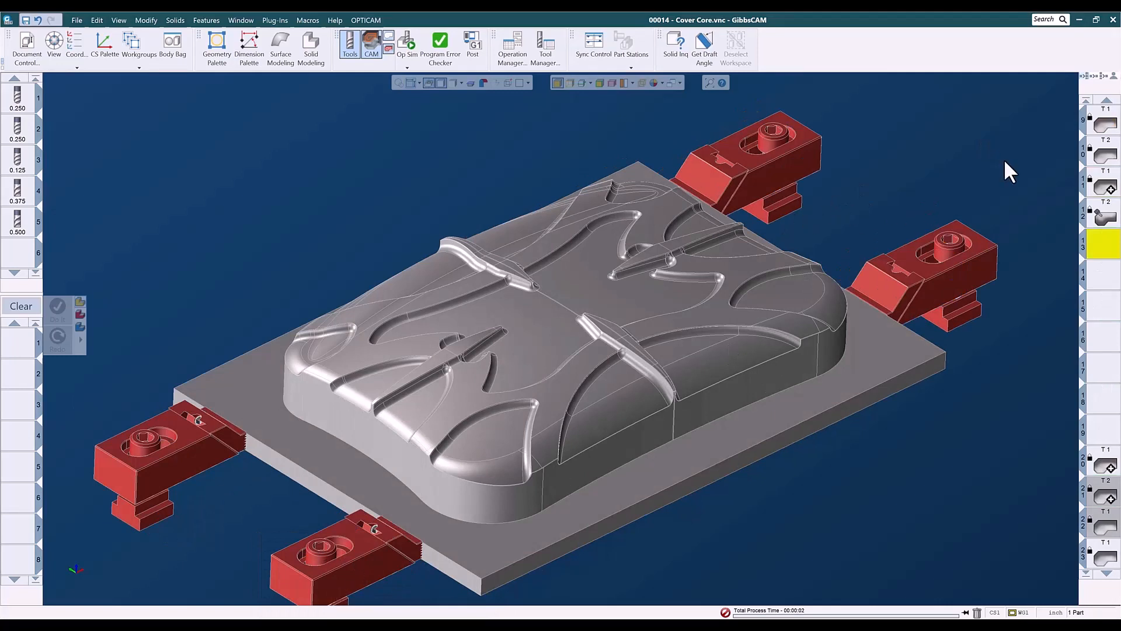
- Review the toolpaths of existing operations 9 through 12 and operation 20 on the cover core
{"action": "left_click", "coordinate": [1104, 124]}
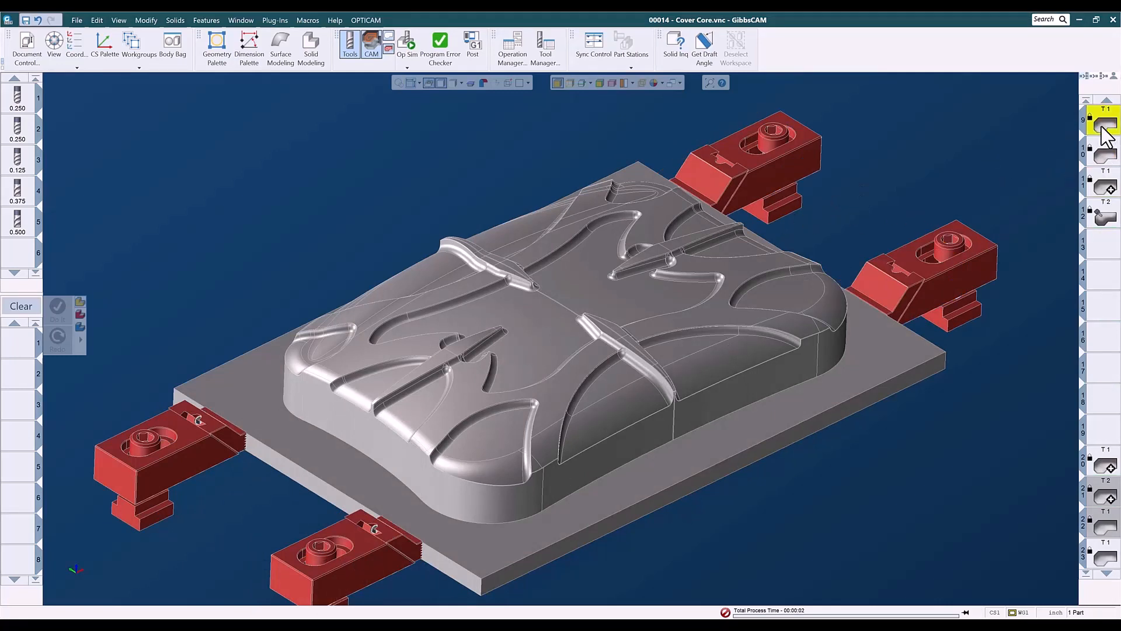
{"action": "left_click", "coordinate": [1101, 161]}
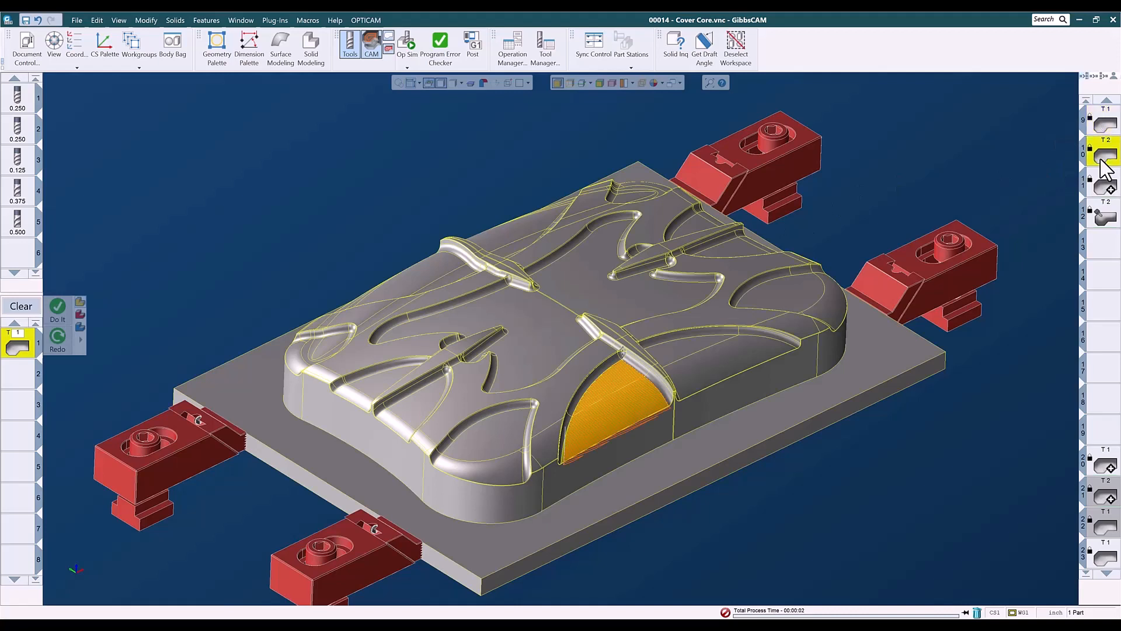
{"action": "left_click", "coordinate": [1105, 189]}
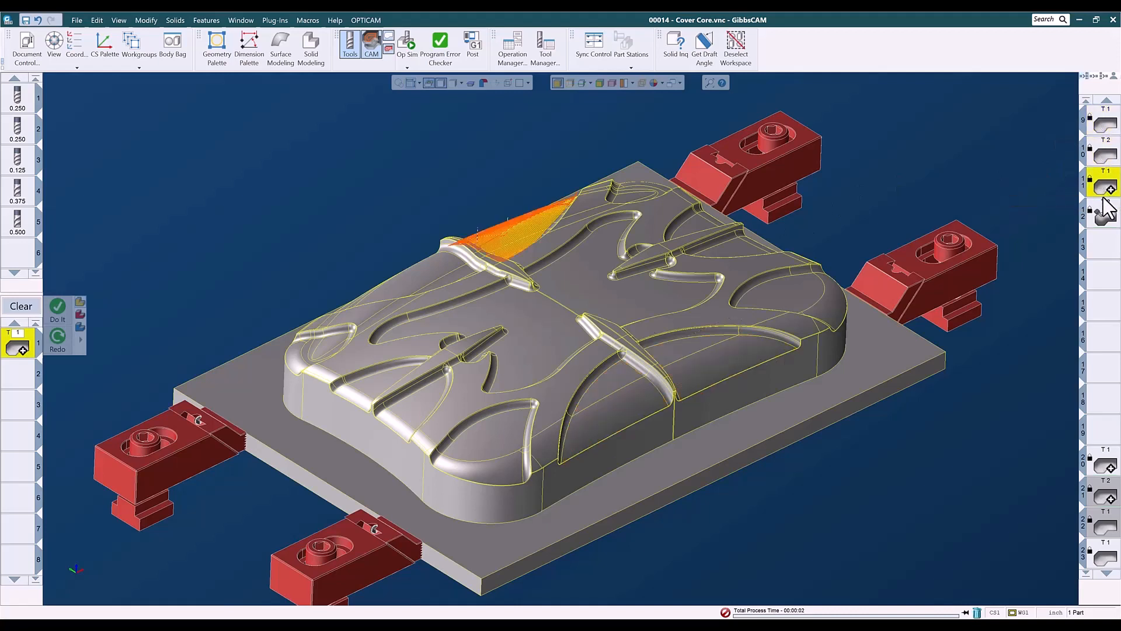
{"action": "left_click", "coordinate": [1105, 219]}
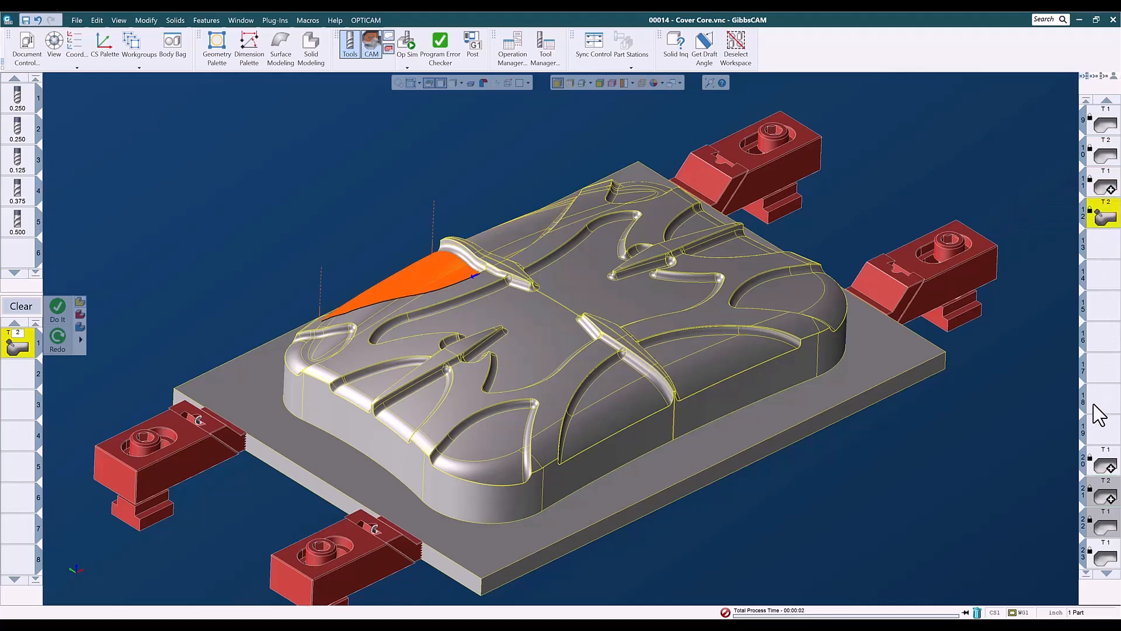
{"action": "left_click", "coordinate": [1107, 468]}
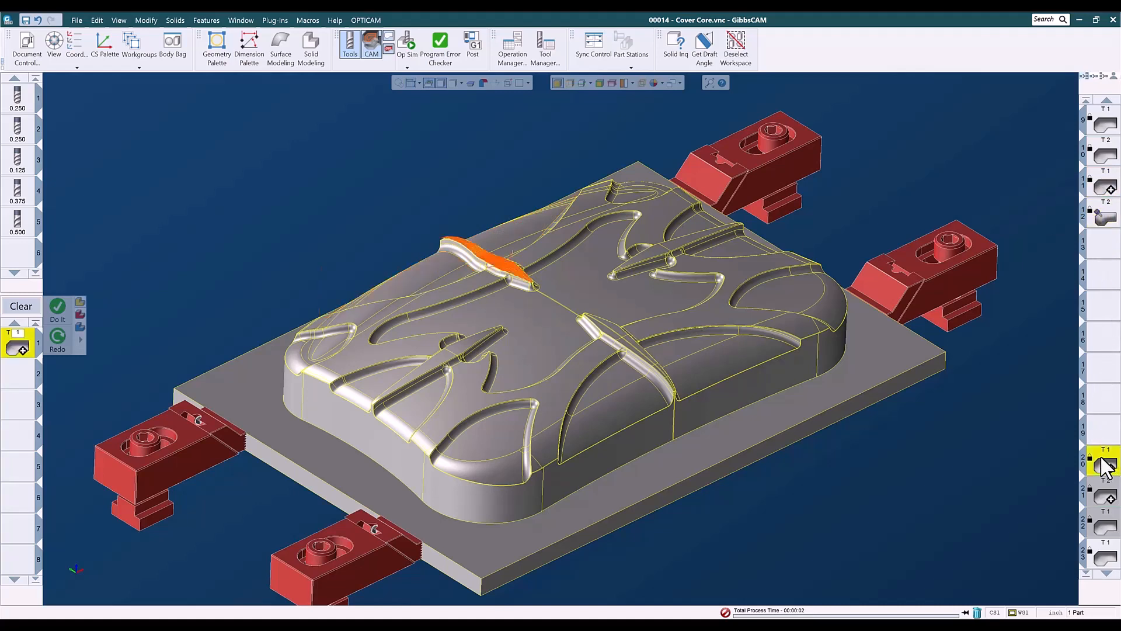
{"action": "left_click", "coordinate": [1108, 157]}
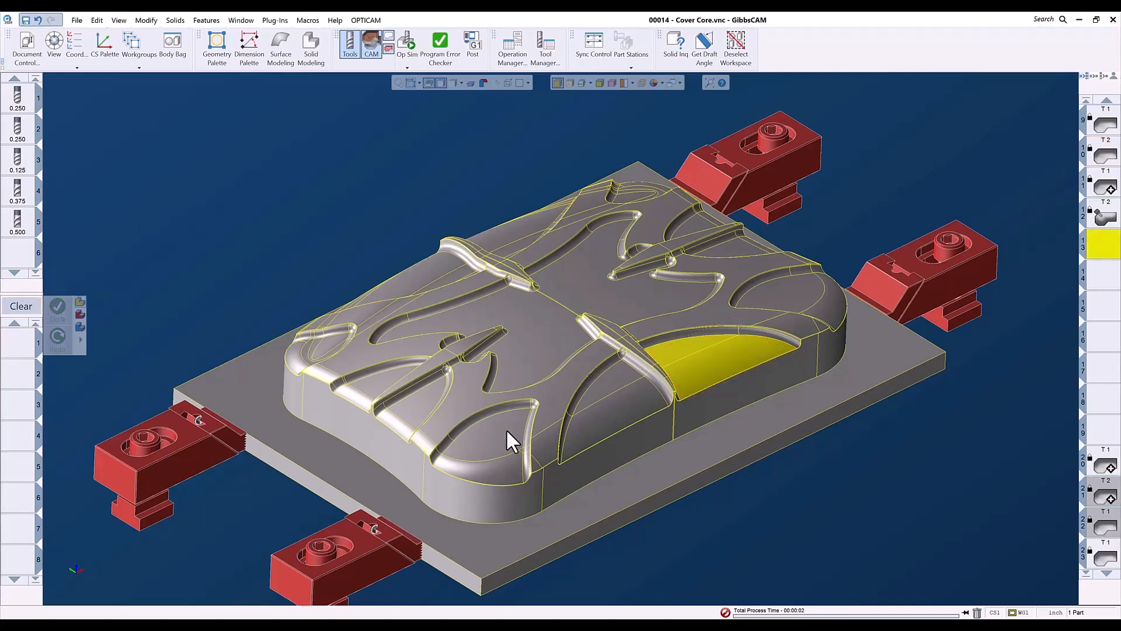
- Select all floor faces of the pointed pocket at the cover core's front corner
{"action": "left_click", "coordinate": [506, 429]}
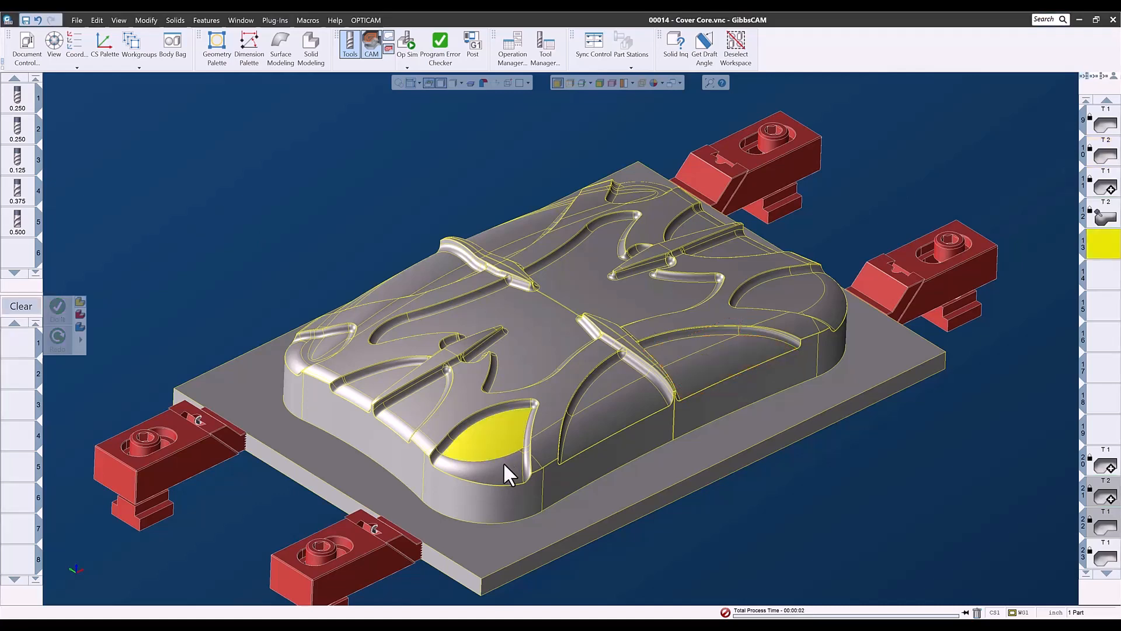
{"action": "left_click", "coordinate": [502, 461], "text": "shift"}
{"action": "scroll", "coordinate": [531, 458], "scroll_direction": "up", "scroll_amount": 5}
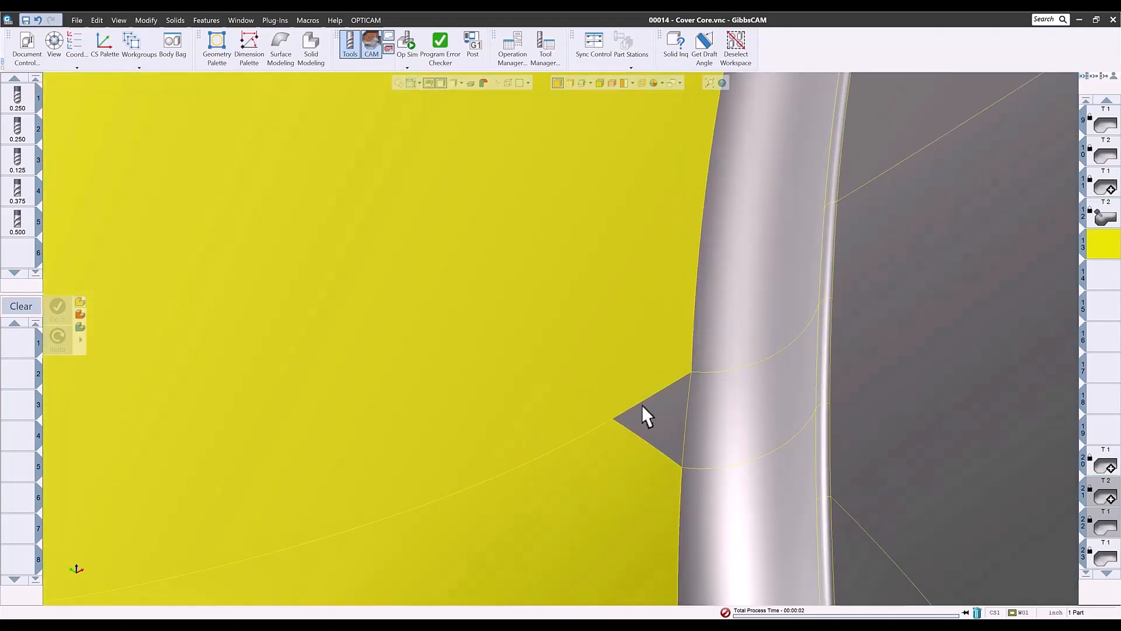
{"action": "scroll", "coordinate": [585, 437], "scroll_direction": "down", "scroll_amount": 2}
{"action": "scroll", "coordinate": [545, 452], "scroll_direction": "down", "scroll_amount": 3}
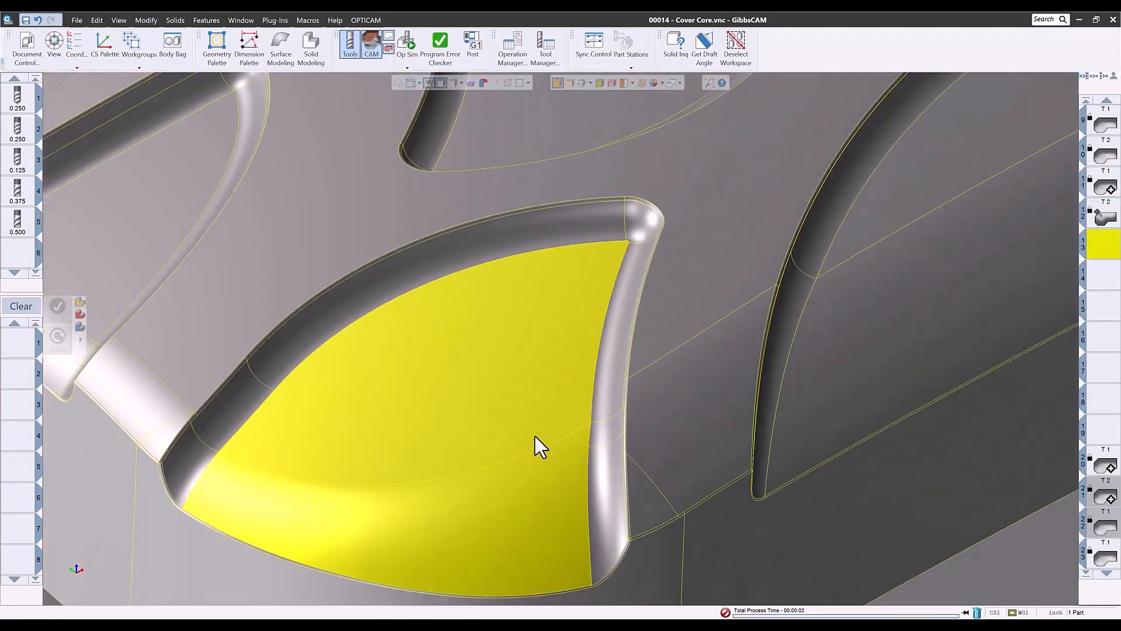
- Define tool 6 as a ball endmill with a diameter of 0.25 inch and 3 flutes
{"action": "double_click", "coordinate": [20, 254]}
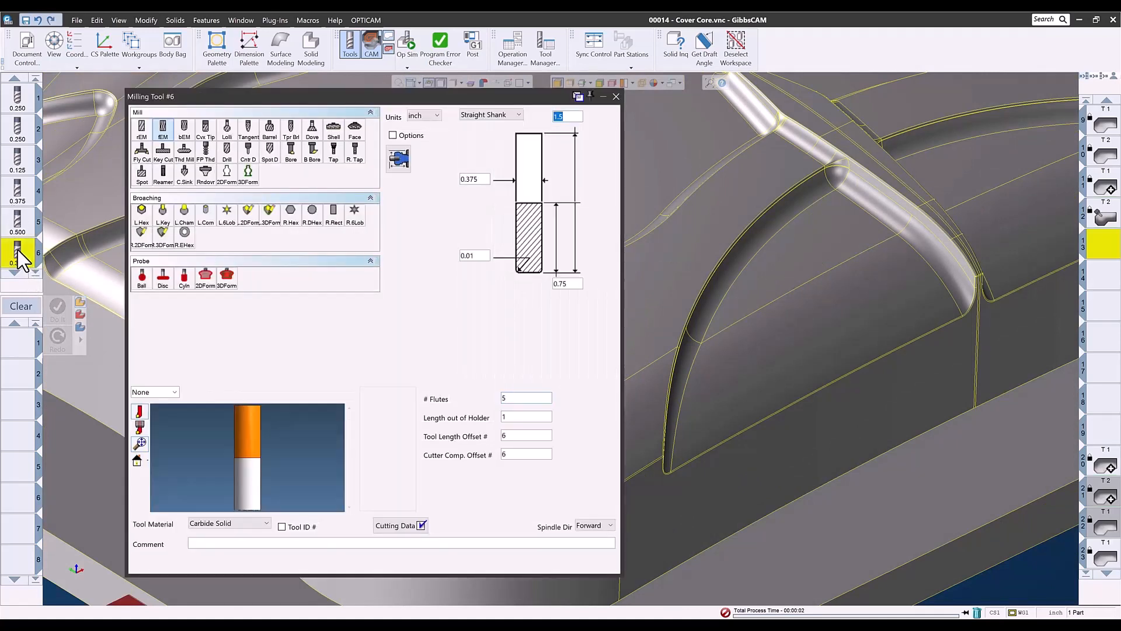
{"action": "left_click", "coordinate": [185, 135]}
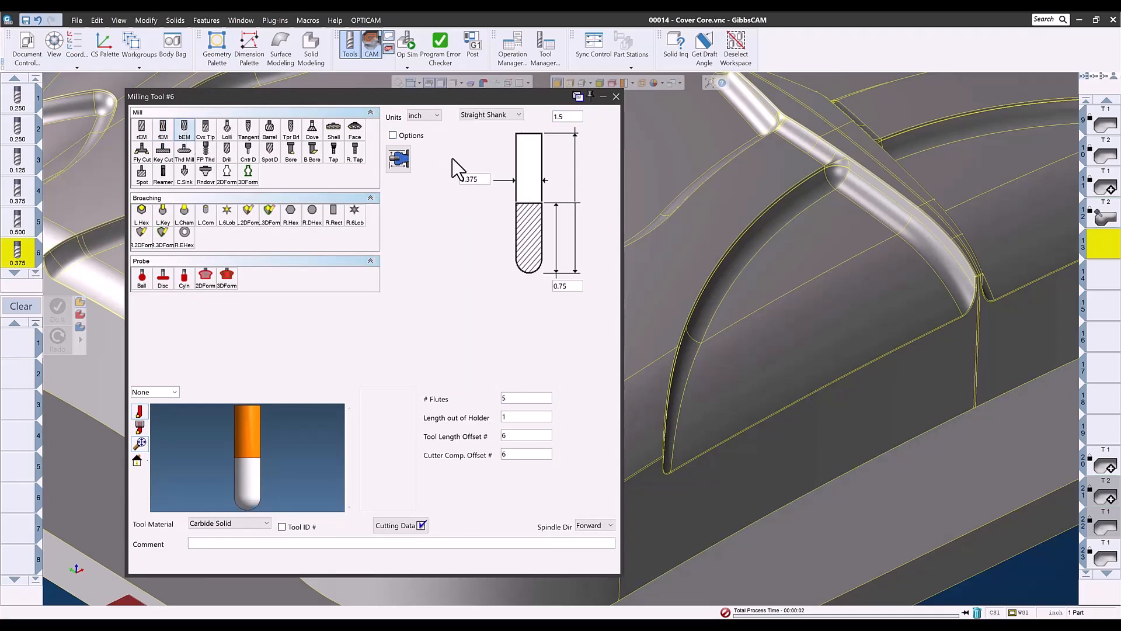
{"action": "double_click", "coordinate": [480, 180]}
{"action": "type", "text": ".25"}
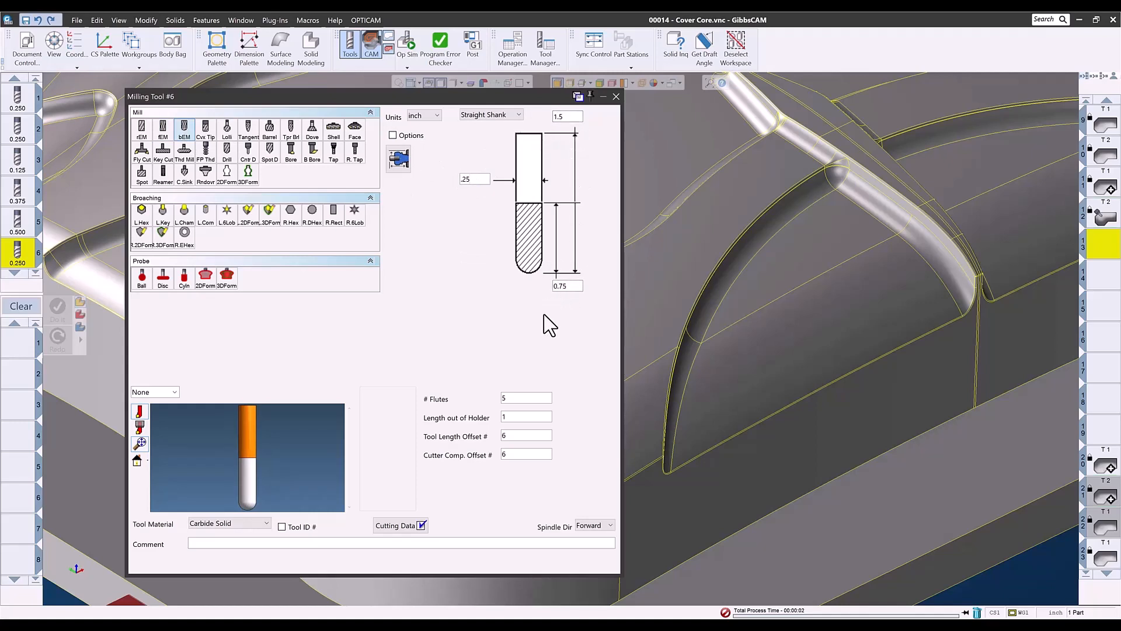
{"action": "double_click", "coordinate": [513, 399]}
{"action": "type", "text": "3"}
{"action": "left_click", "coordinate": [616, 97]}
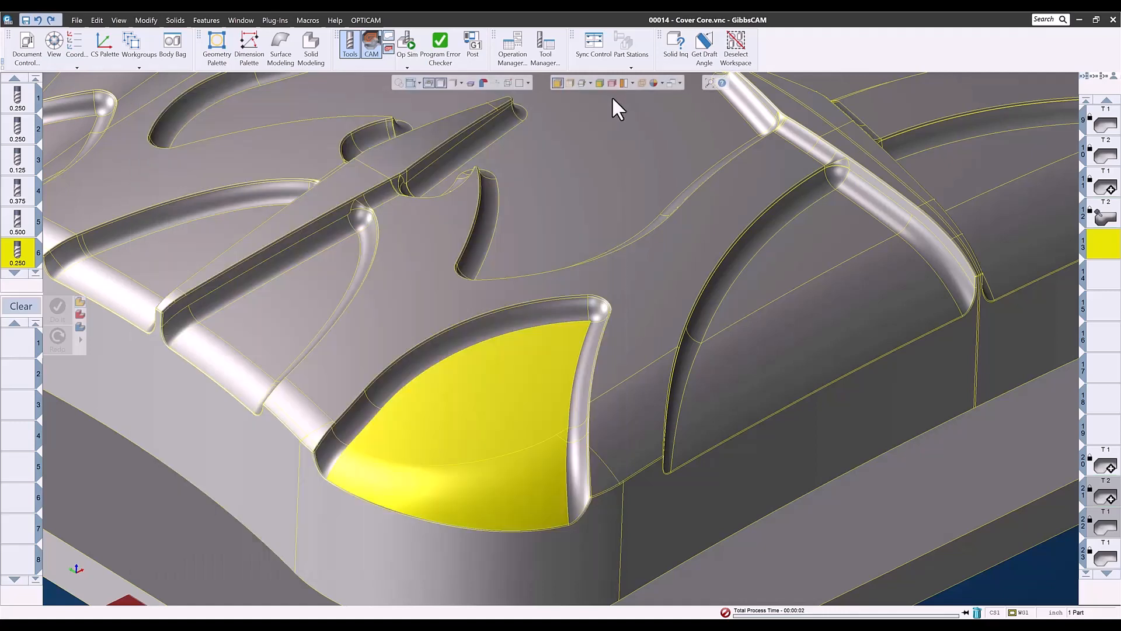
{"action": "right_click", "coordinate": [20, 263]}
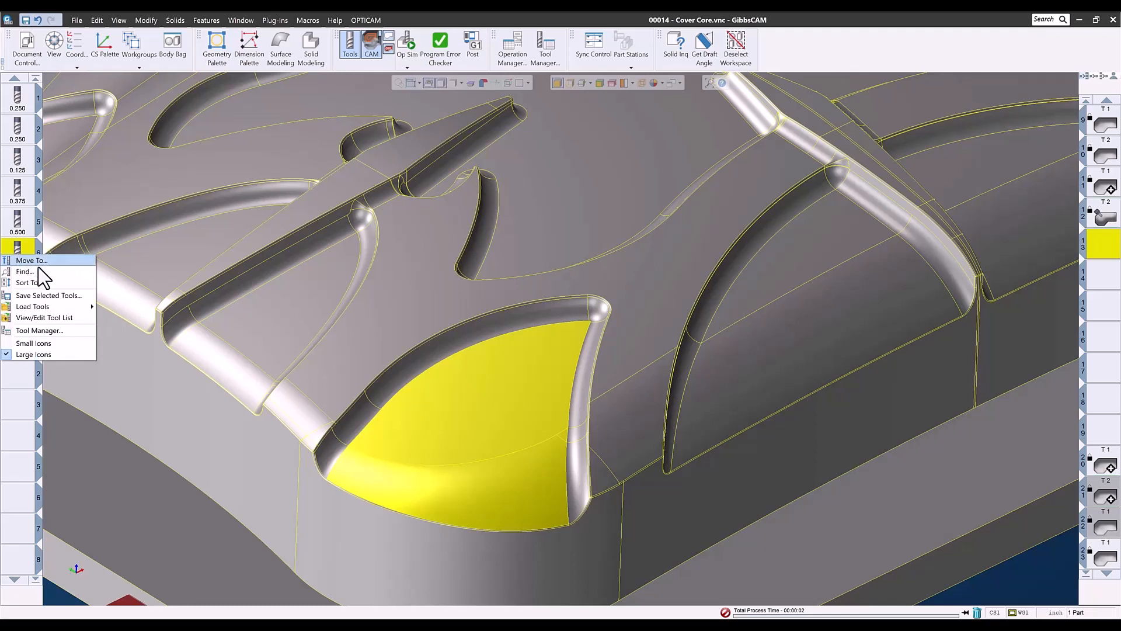
{"action": "mouse_move", "coordinate": [46, 306]}
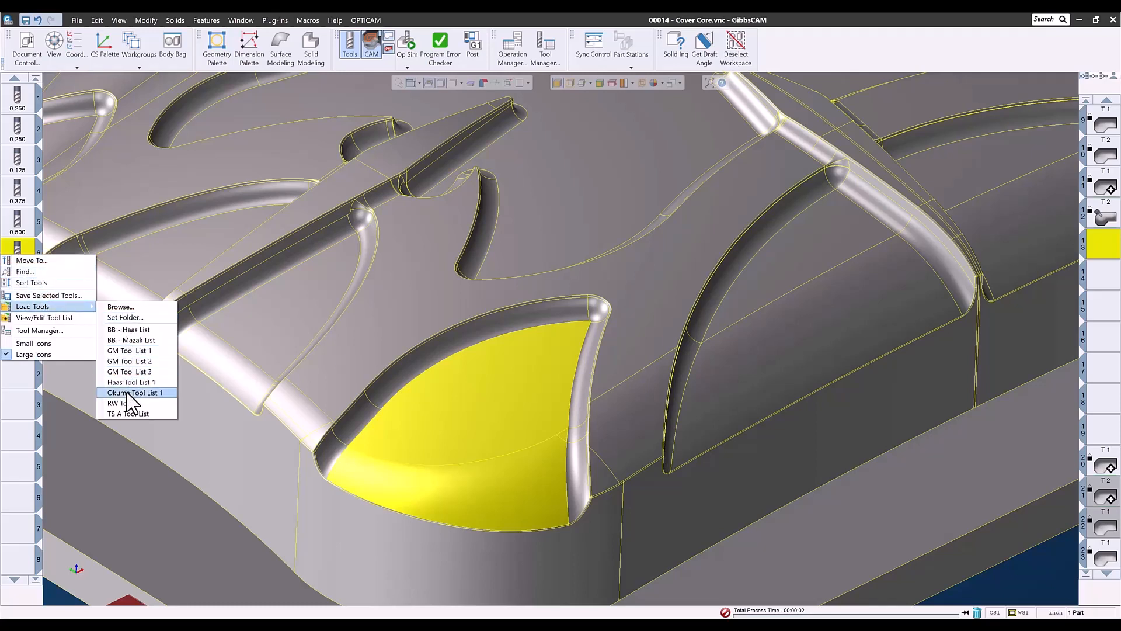
{"action": "left_click", "coordinate": [17, 260]}
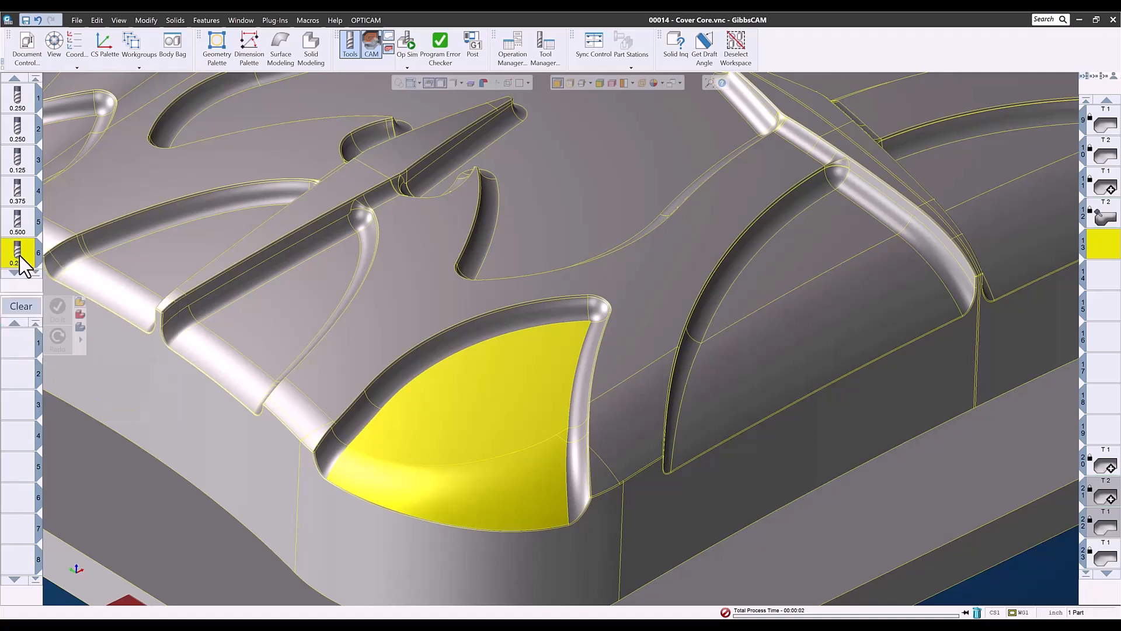
- Create a 5-Axis process with tool 6 and apply the speed and feed of its Surfacing - Finish entry
{"action": "left_click_drag", "start_coordinate": [23, 267], "coordinate": [23, 337]}
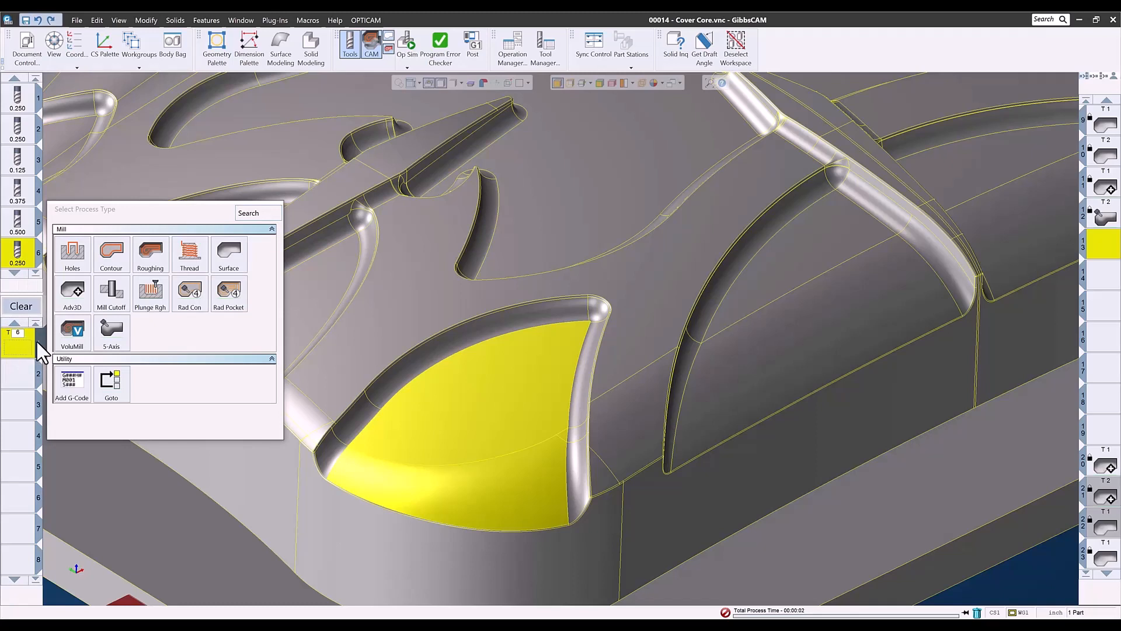
{"action": "left_click", "coordinate": [106, 330]}
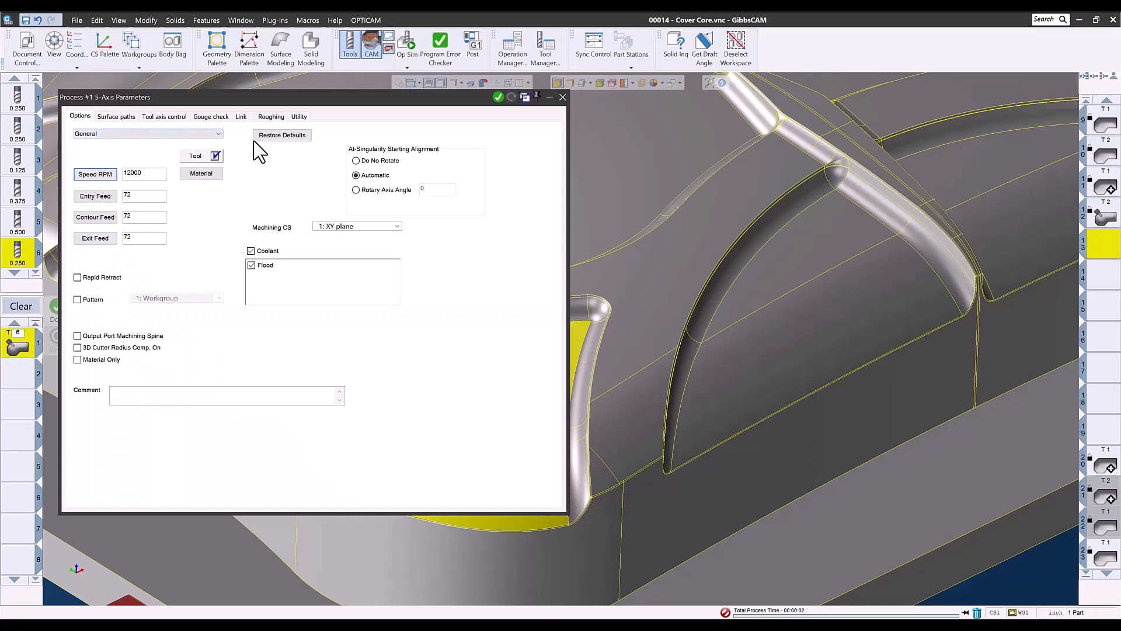
{"action": "left_click", "coordinate": [193, 156]}
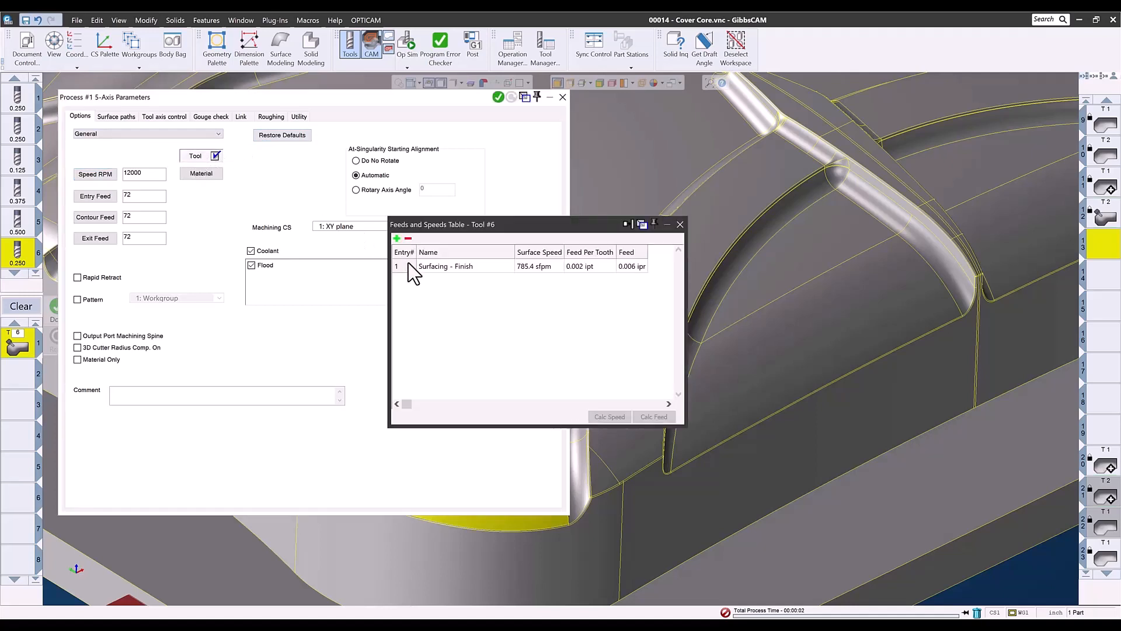
{"action": "left_click", "coordinate": [437, 266]}
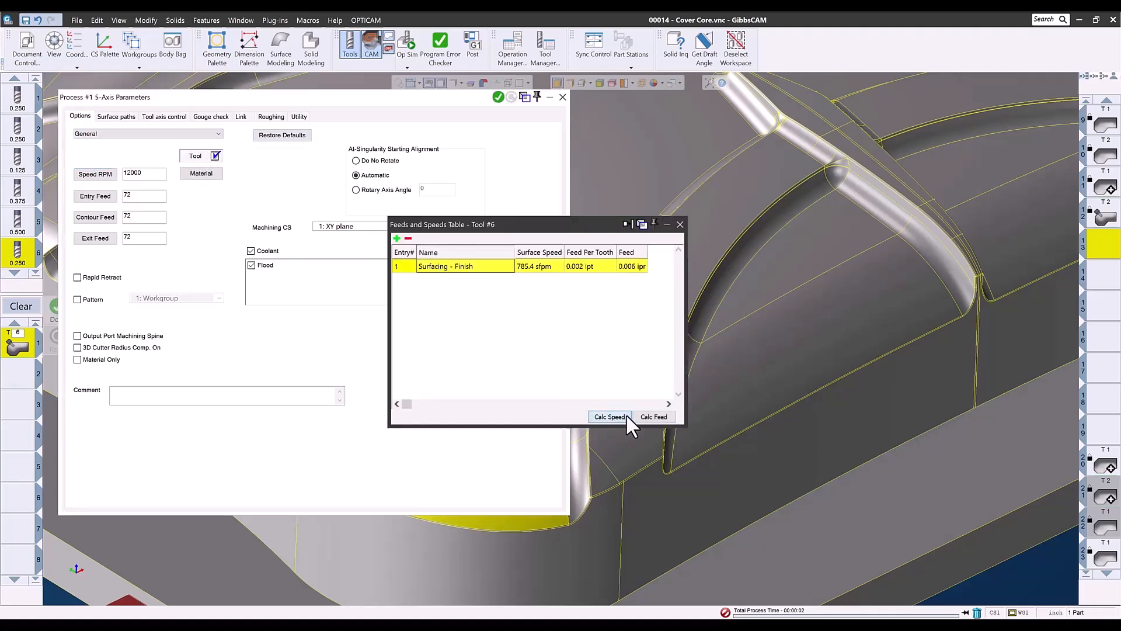
{"action": "left_click", "coordinate": [648, 416]}
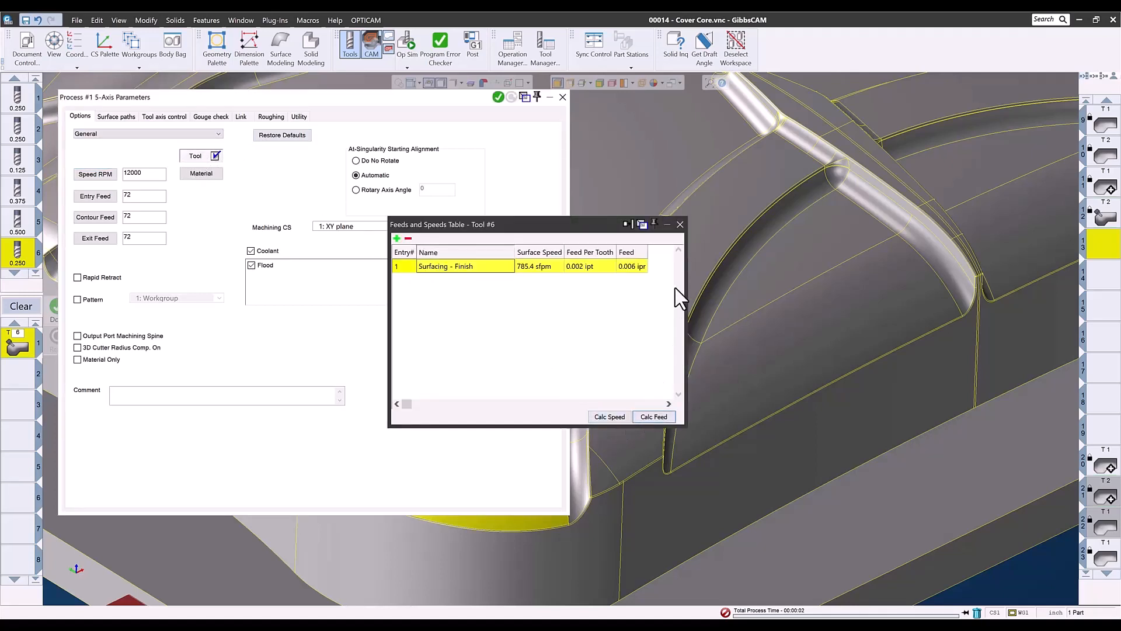
{"action": "left_click", "coordinate": [680, 224]}
- Set the surface path pattern to Parallel to curve(s) and accept the pointed pocket's selected floor faces as drive surfaces
{"action": "left_click", "coordinate": [116, 117]}
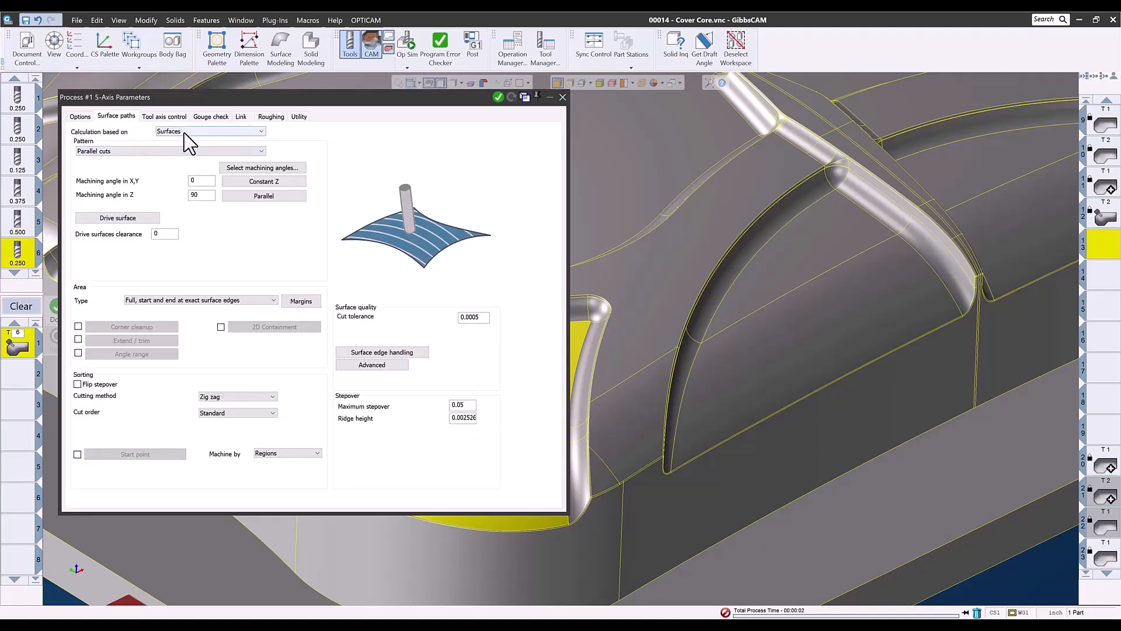
{"action": "left_click", "coordinate": [159, 152]}
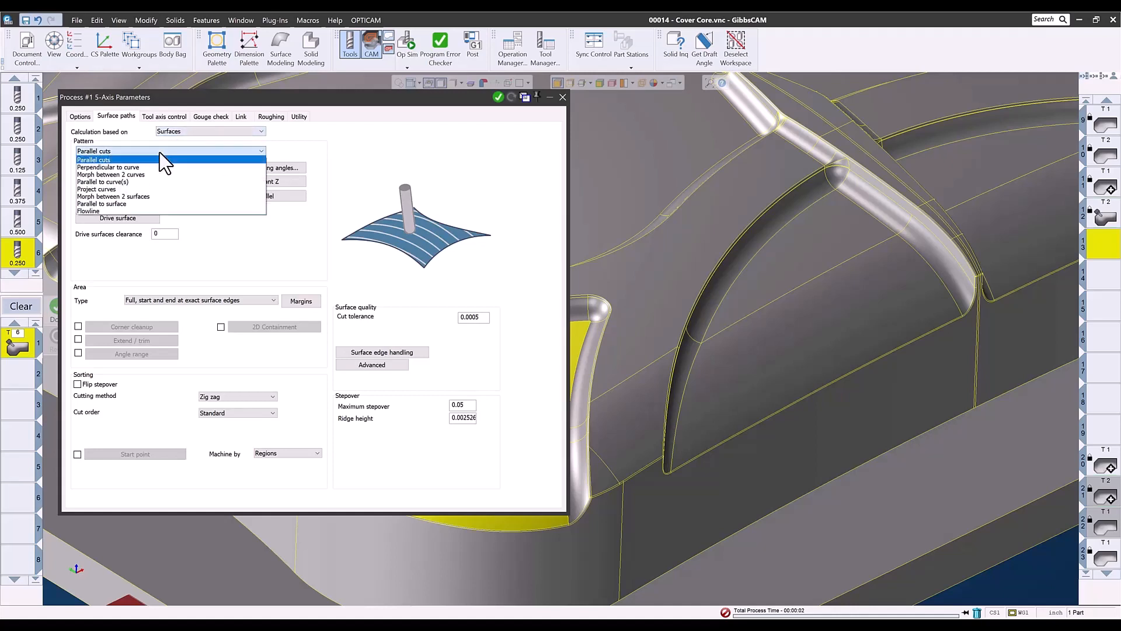
{"action": "left_click", "coordinate": [114, 181]}
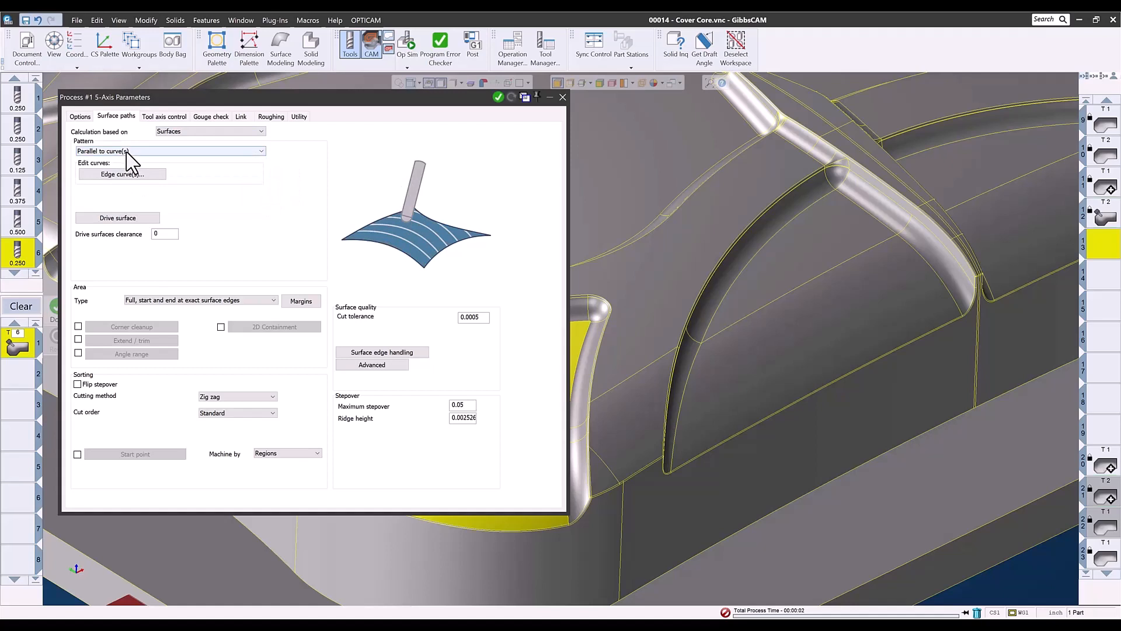
{"action": "left_click", "coordinate": [117, 218]}
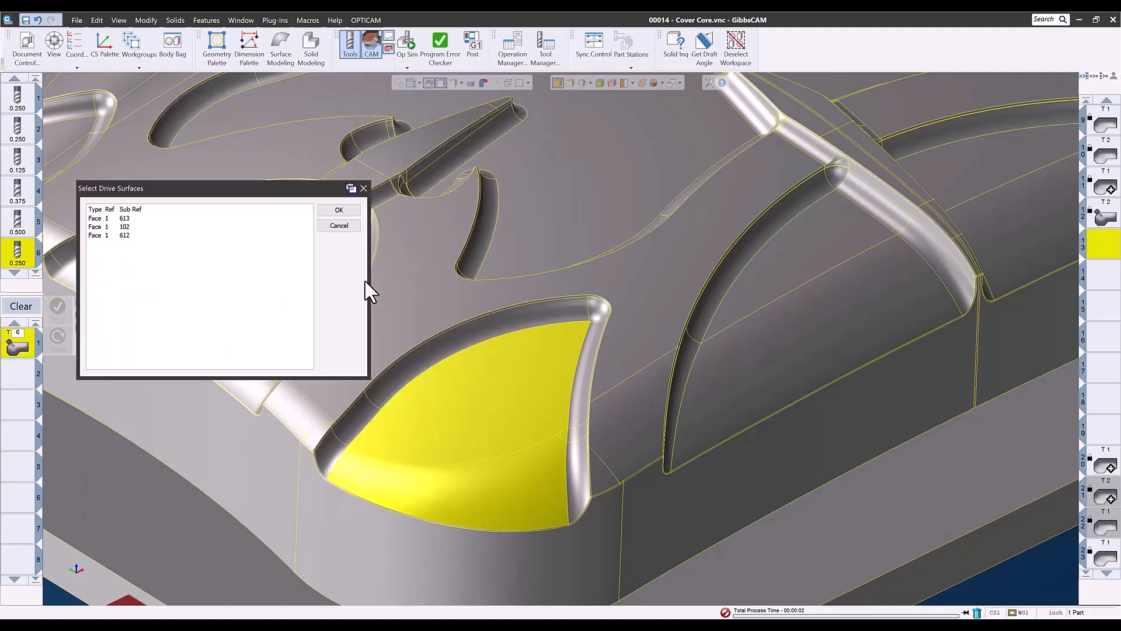
{"action": "left_click", "coordinate": [345, 210]}
- Use the three floor edges along the pointed pocket's long curved wall as edge curves and set the maximum stepover to 0.02
{"action": "left_click", "coordinate": [108, 174]}
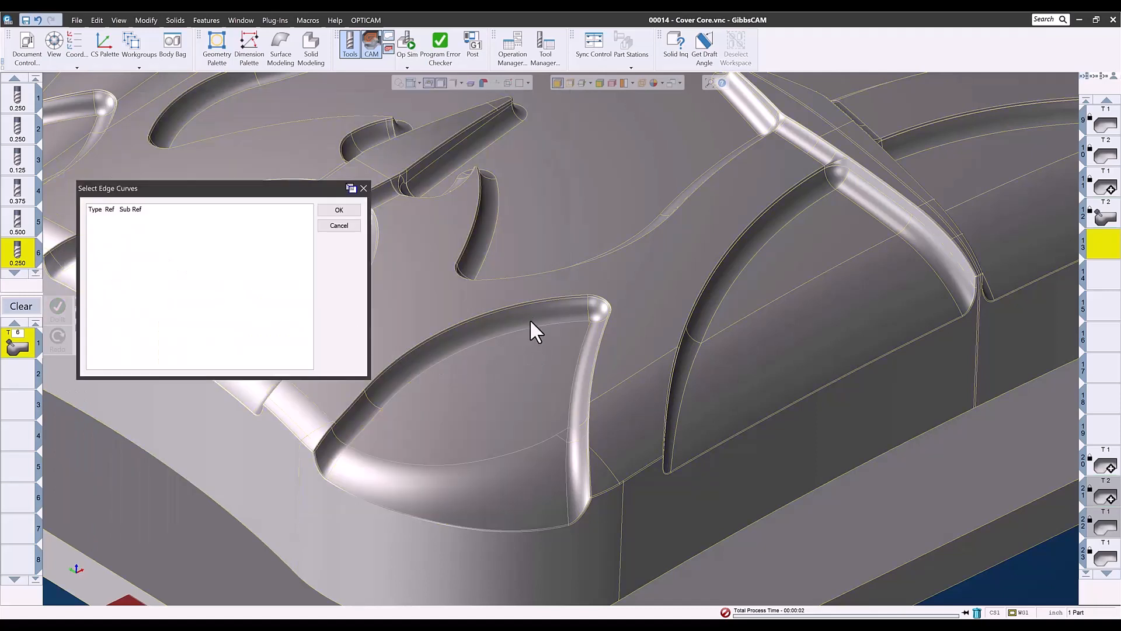
{"action": "left_click", "coordinate": [527, 325]}
{"action": "left_click", "coordinate": [370, 421]}
{"action": "left_click", "coordinate": [331, 478]}
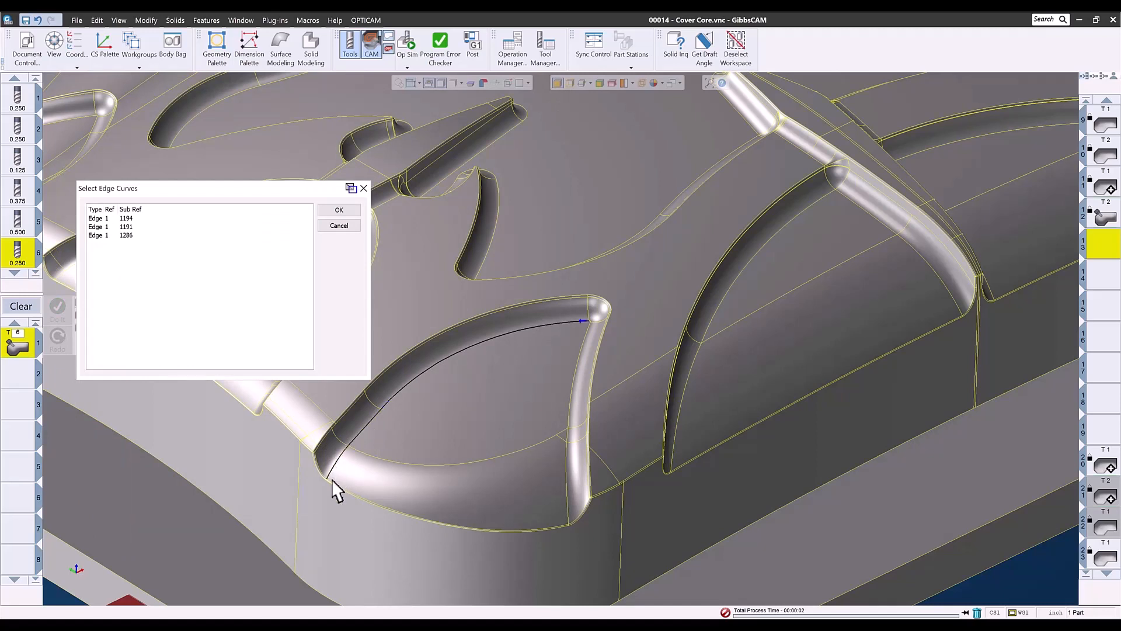
{"action": "left_click", "coordinate": [338, 211]}
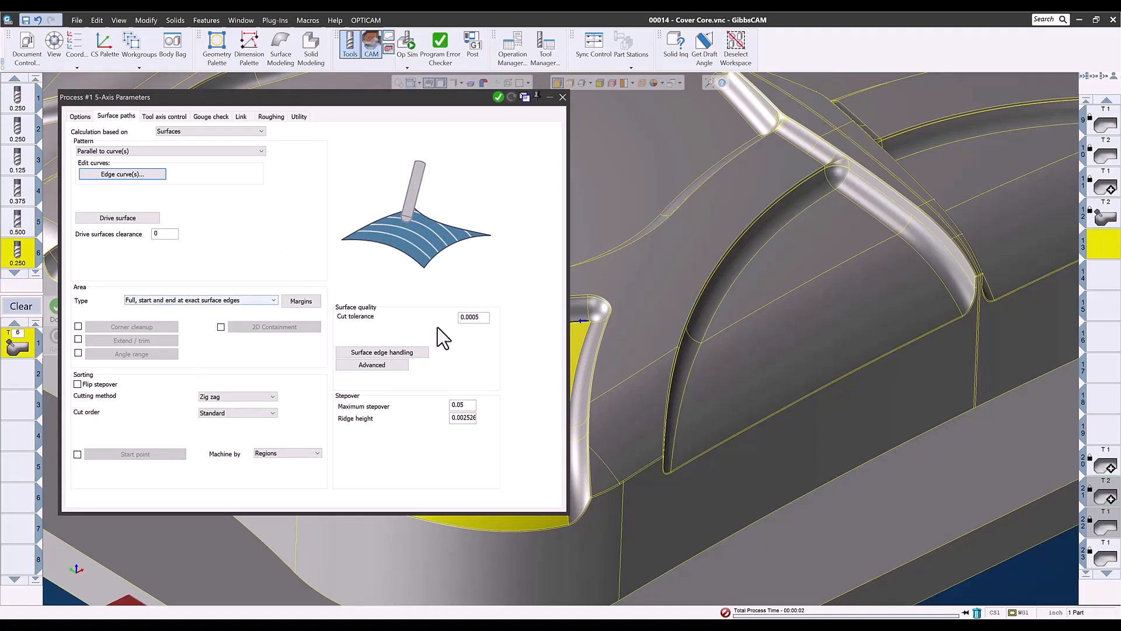
{"action": "left_click", "coordinate": [463, 405]}
{"action": "type", "text": ".02"}
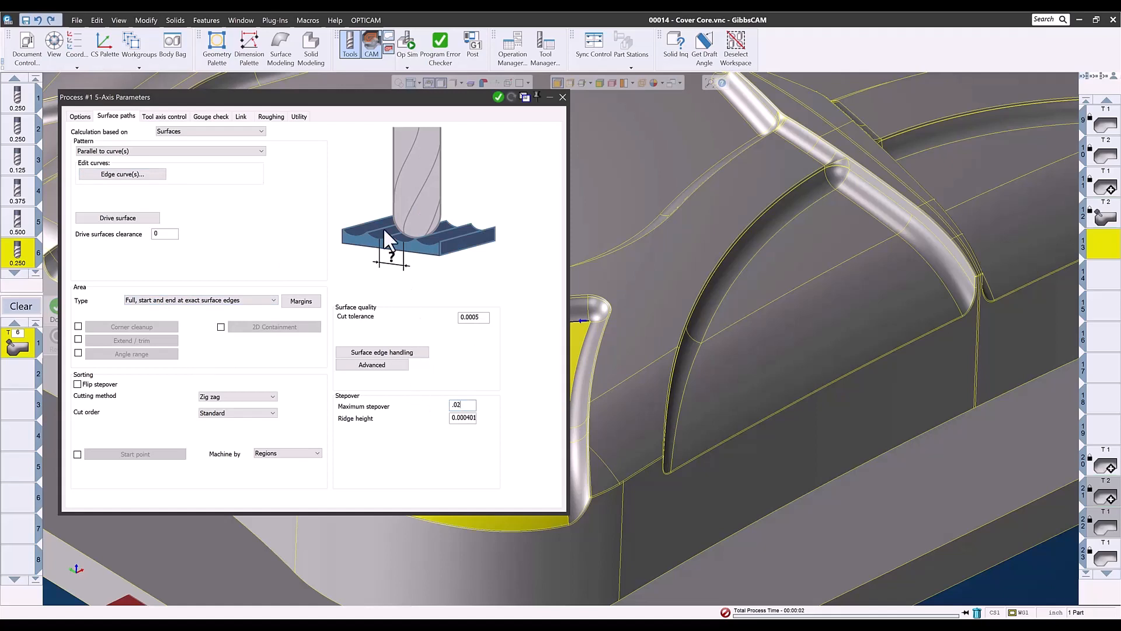
- Set the tool axis output format to 3 Axis and generate the finishing toolpath on the pointed pocket
{"action": "left_click", "coordinate": [174, 117]}
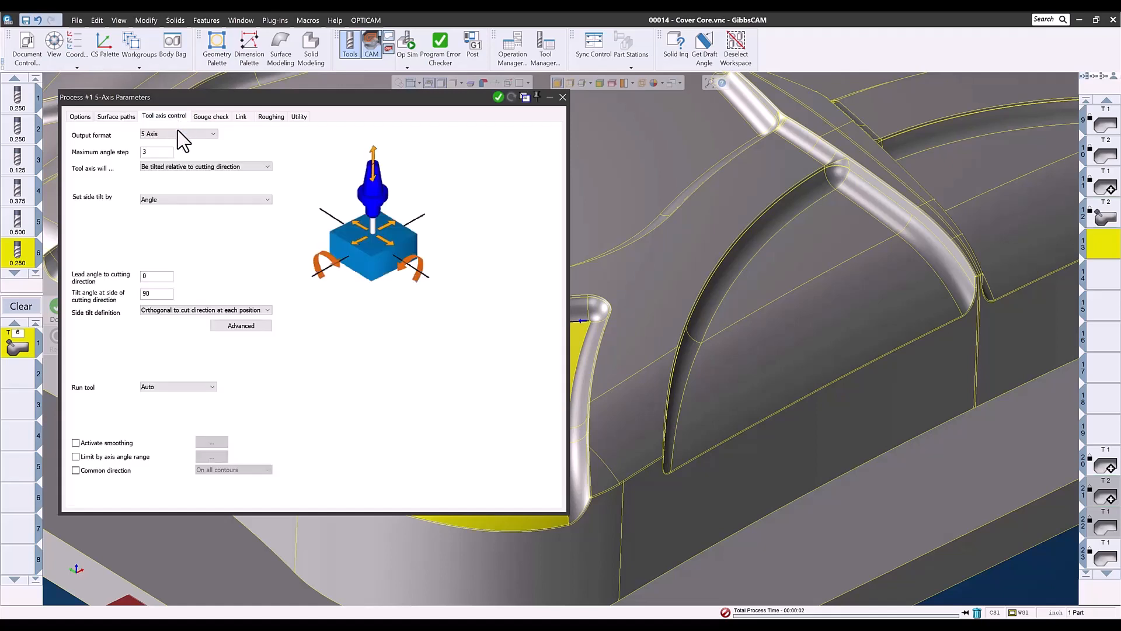
{"action": "left_click", "coordinate": [176, 133]}
{"action": "left_click", "coordinate": [168, 142]}
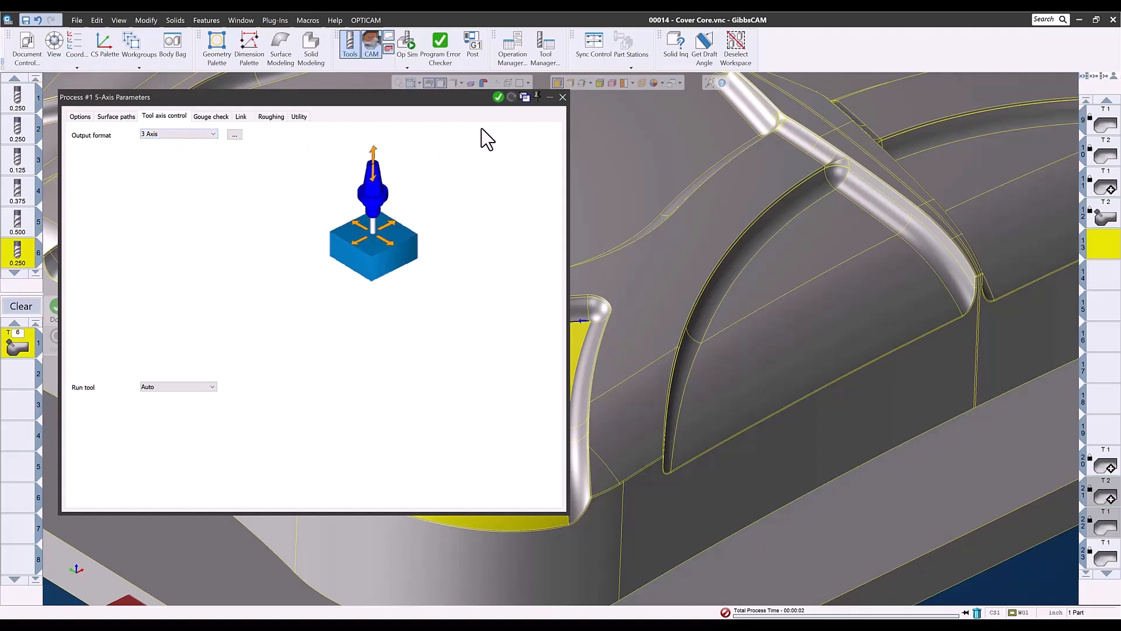
{"action": "left_click", "coordinate": [498, 97]}
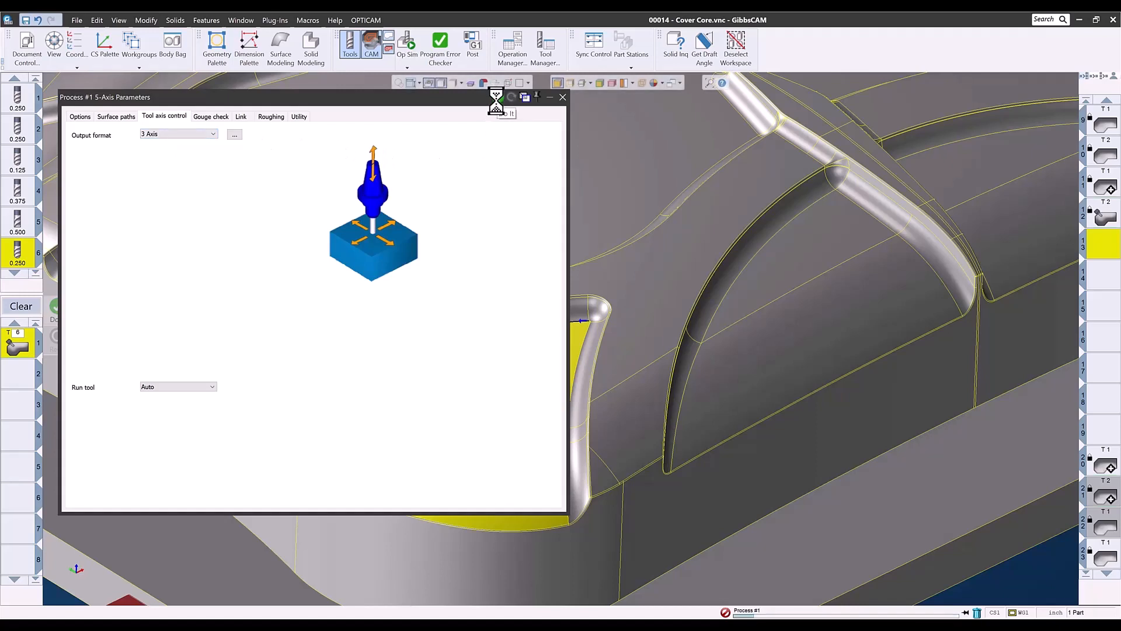
{"action": "left_click", "coordinate": [562, 97]}
- Add the floor faces of the neighbouring arched pocket to the operation's drive surfaces
{"action": "middle_click_drag", "start_coordinate": [379, 503], "coordinate": [413, 471]}
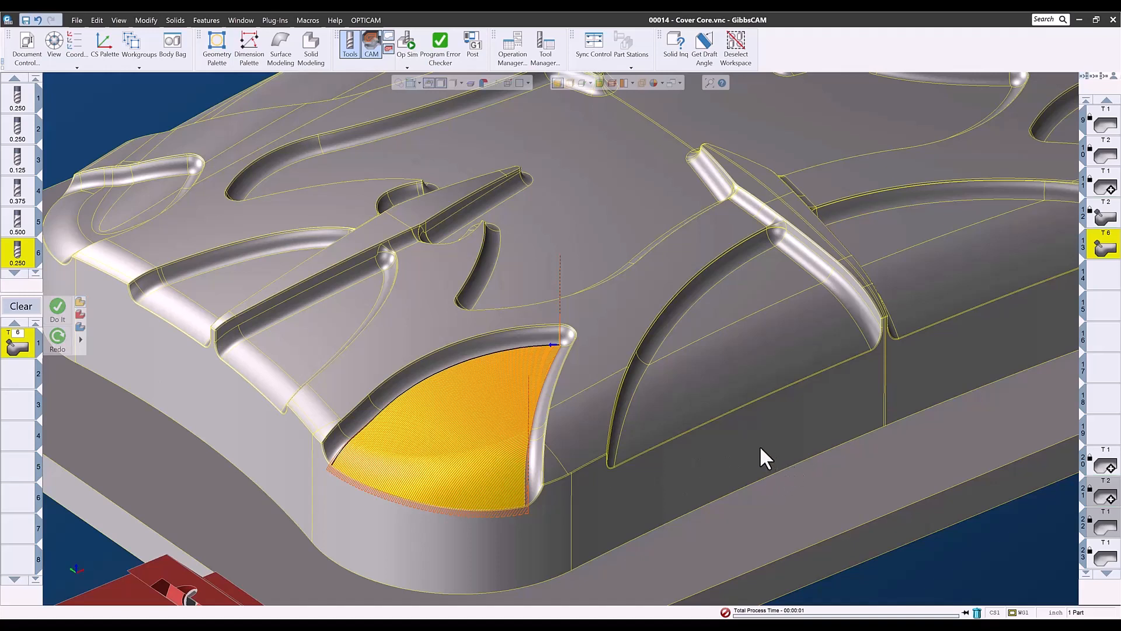
{"action": "left_click", "coordinate": [755, 357]}
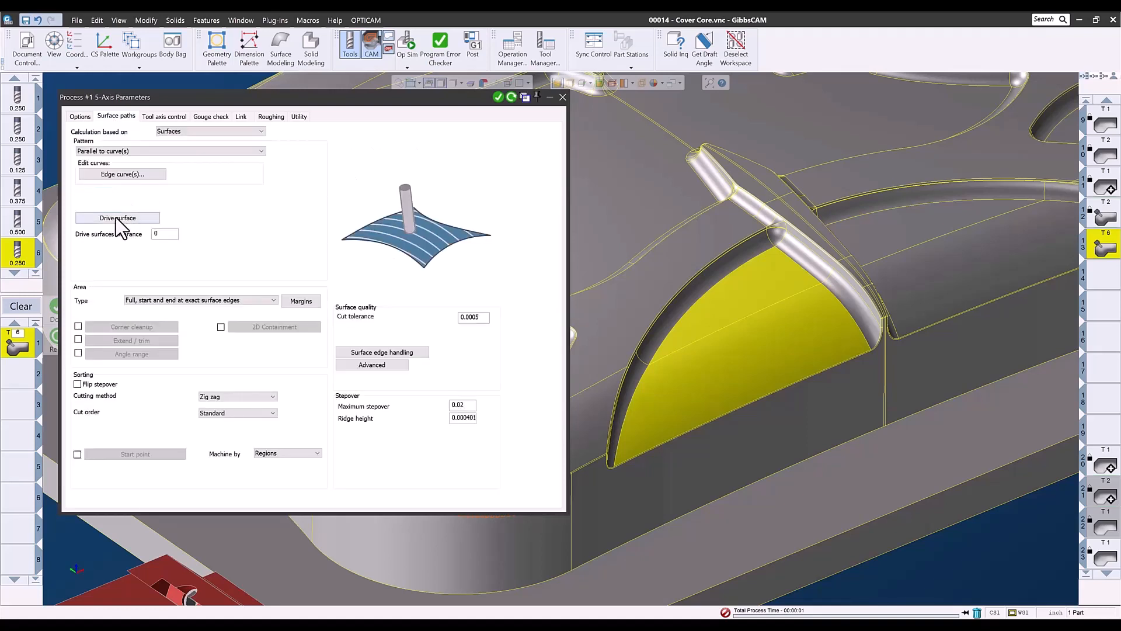
{"action": "left_click", "coordinate": [125, 213]}
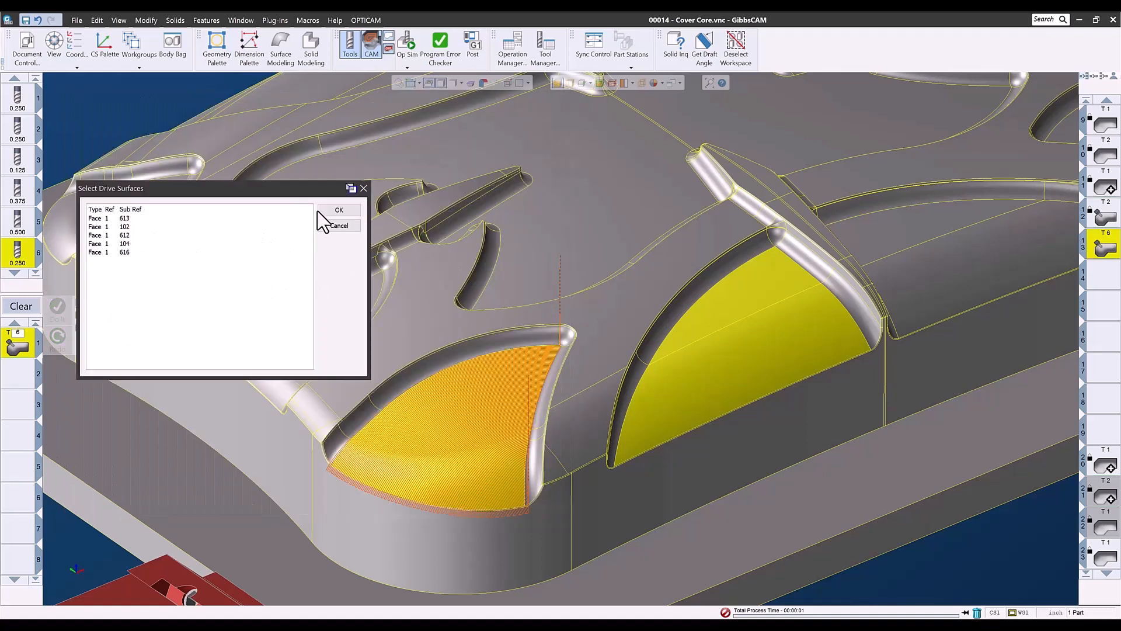
{"action": "left_click", "coordinate": [337, 211]}
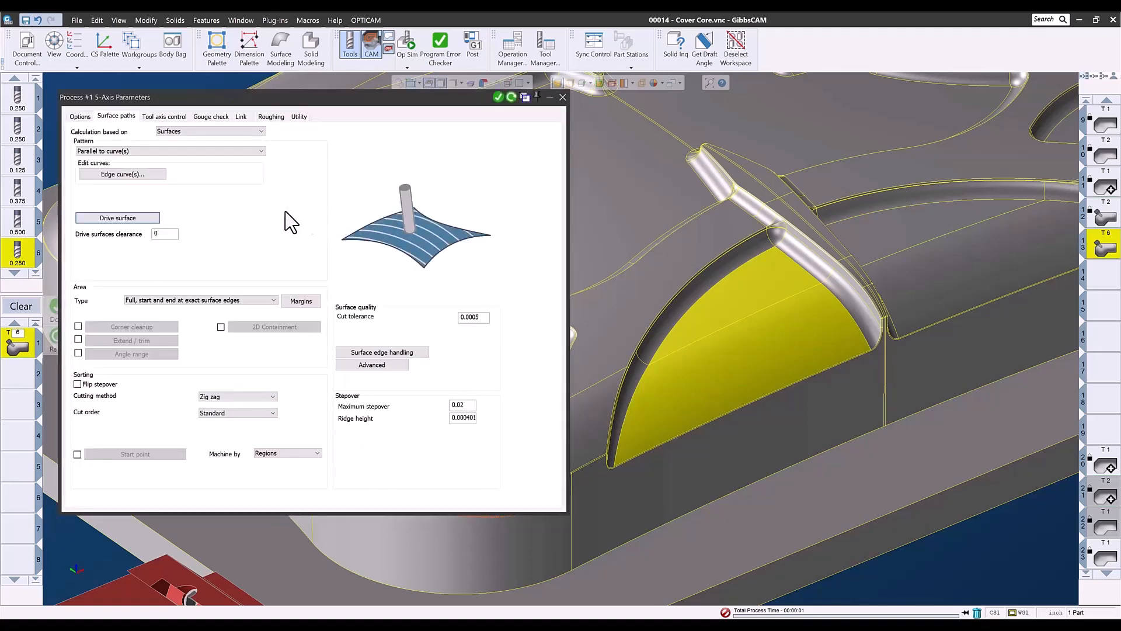
- Add the two floor edges along the arched pocket's curved wall as edge curves and regenerate the toolpath for both pockets
{"action": "left_click", "coordinate": [126, 175]}
{"action": "left_click", "coordinate": [689, 304]}
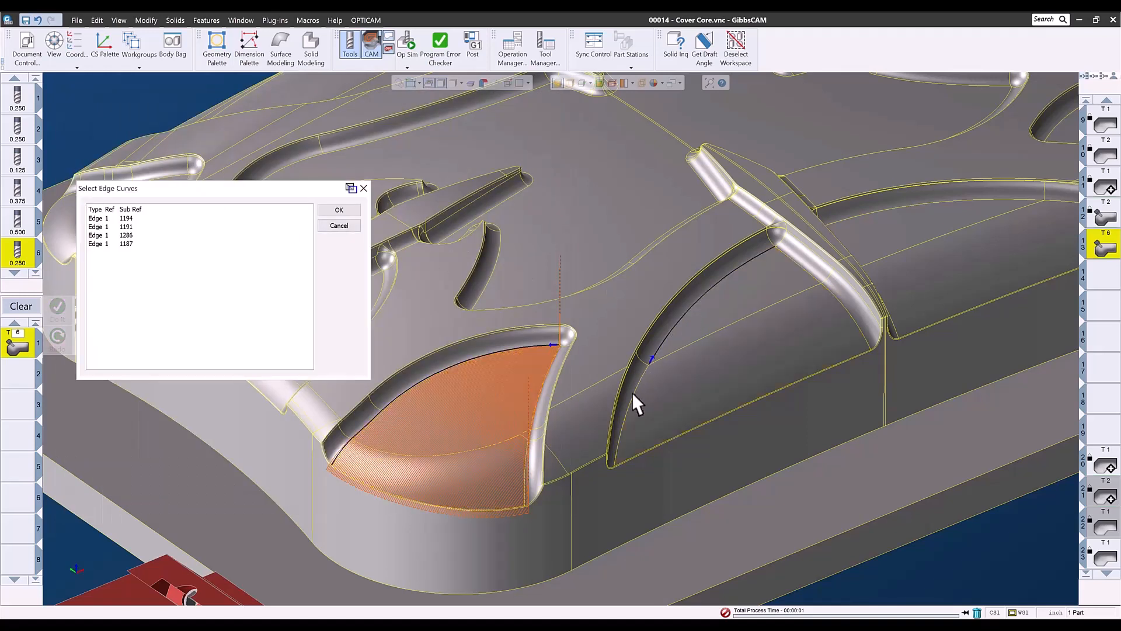
{"action": "left_click", "coordinate": [631, 406]}
{"action": "left_click", "coordinate": [352, 210]}
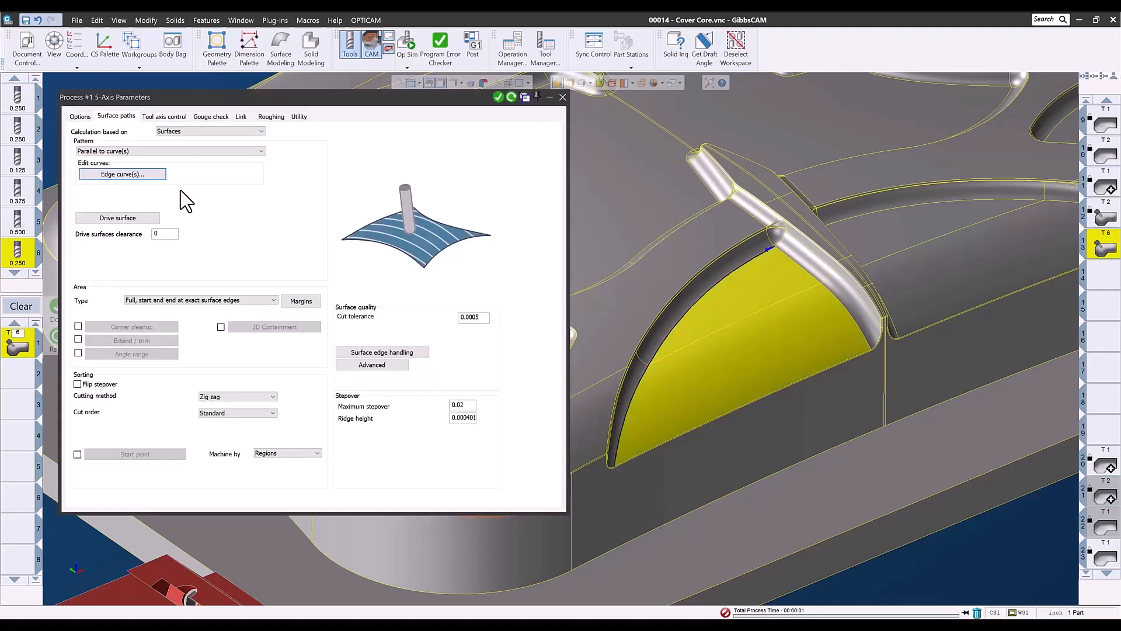
{"action": "left_click", "coordinate": [511, 97]}
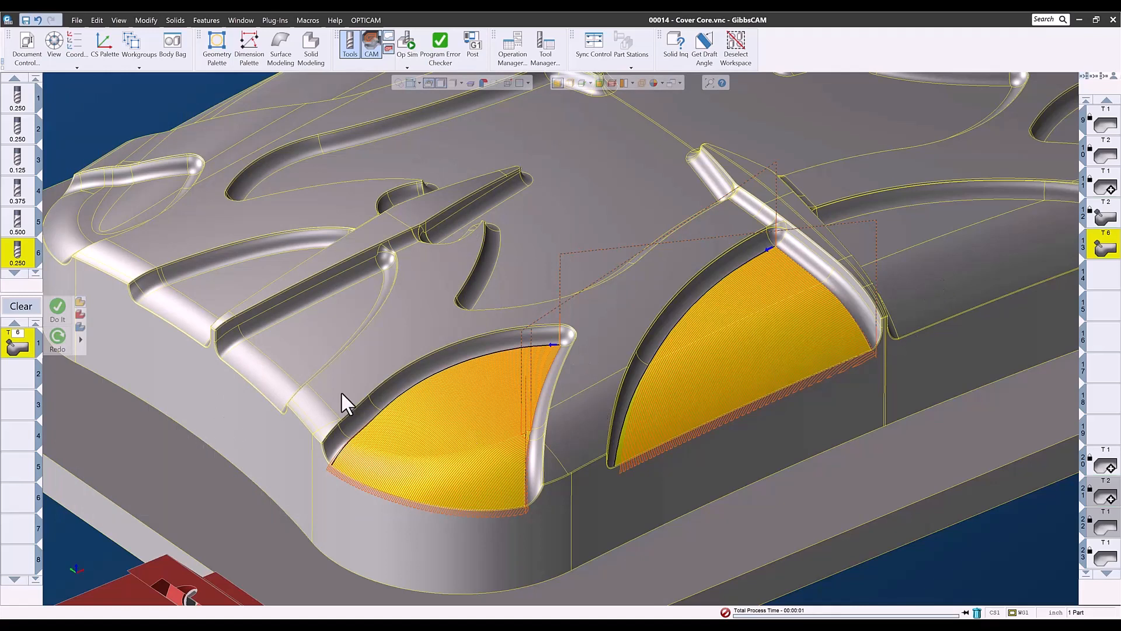
- Delete operation 13 together with tool 6 and clear the process list
{"action": "left_click", "coordinate": [22, 307]}
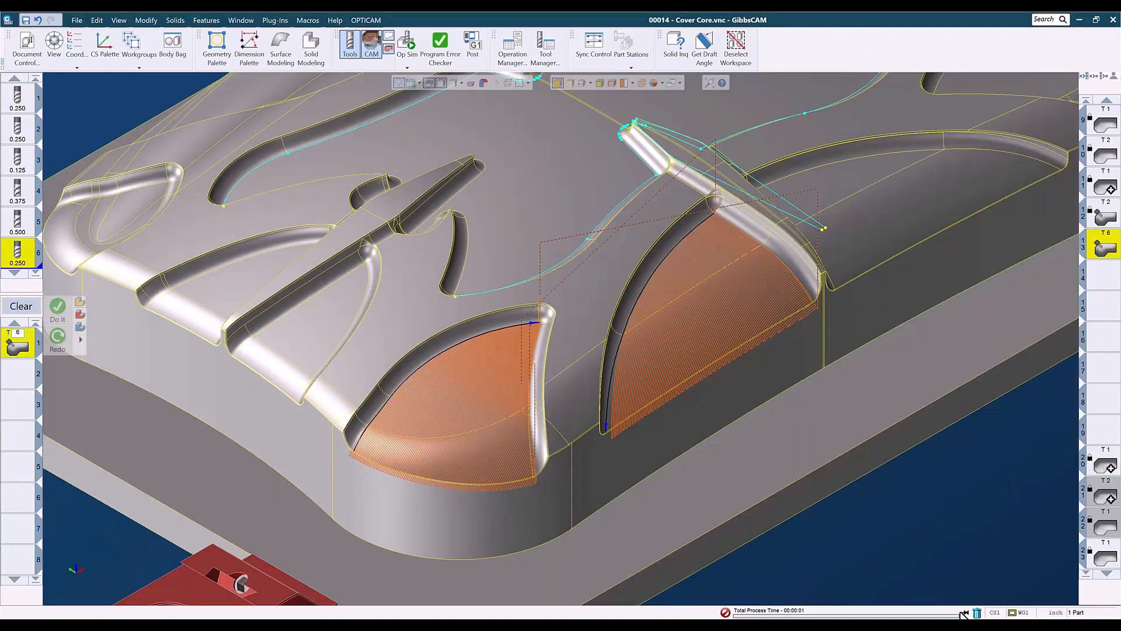
{"action": "left_click", "coordinate": [976, 611]}
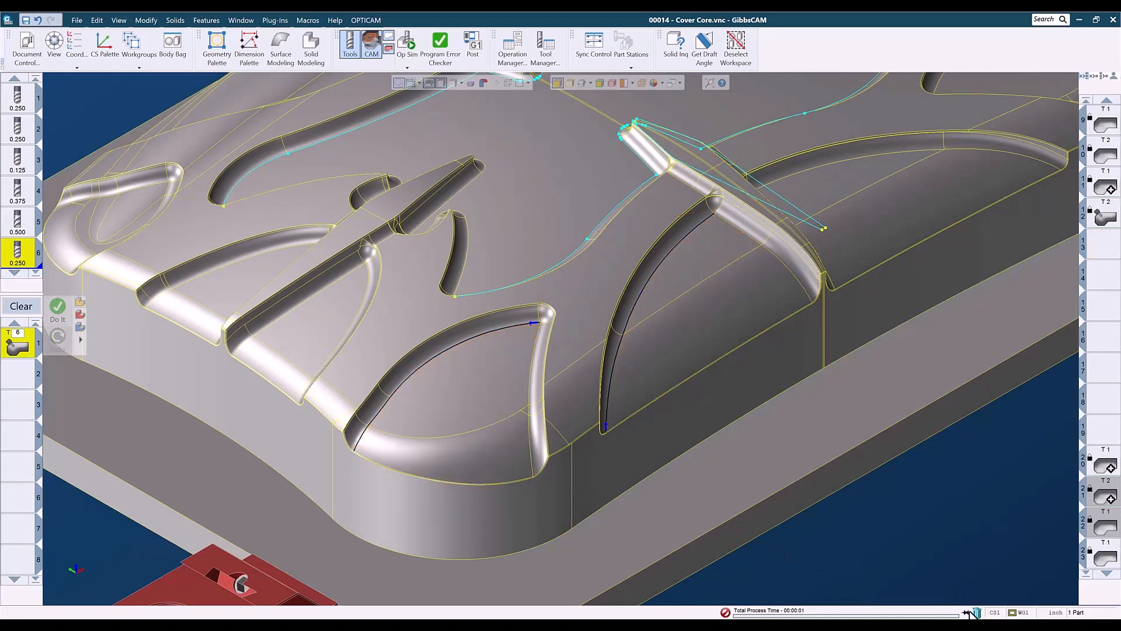
{"action": "left_click", "coordinate": [26, 306]}
- Display the toolpaths of existing operations 9 through 12 one after another on the whole cover core
{"action": "scroll", "coordinate": [782, 479], "scroll_direction": "down", "scroll_amount": 4}
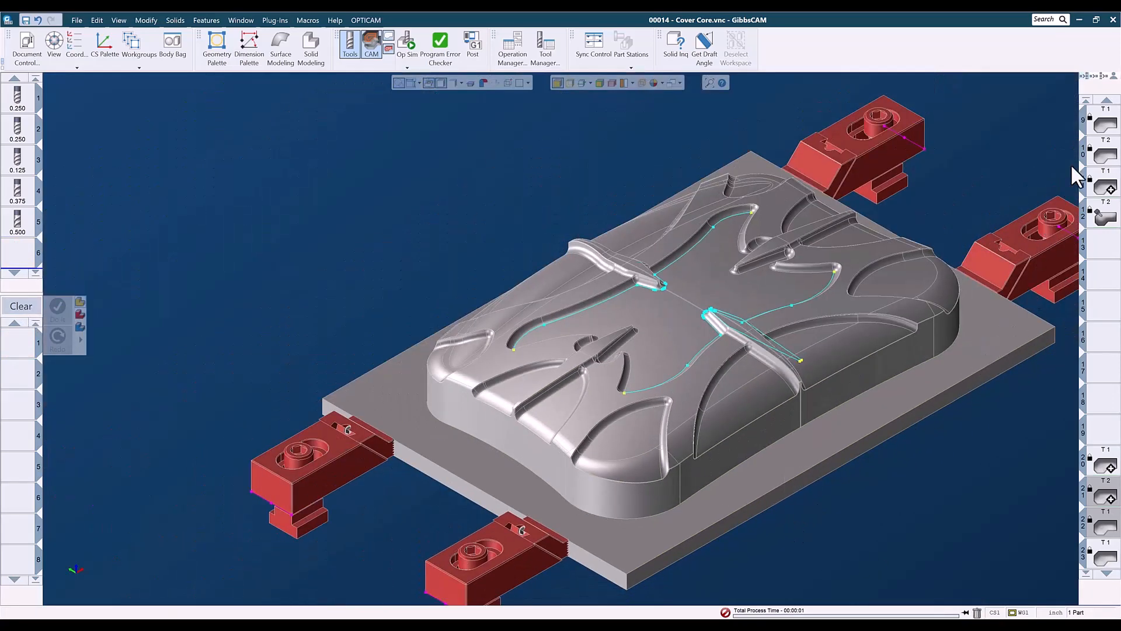
{"action": "double_click", "coordinate": [1108, 126]}
{"action": "double_click", "coordinate": [1106, 155]}
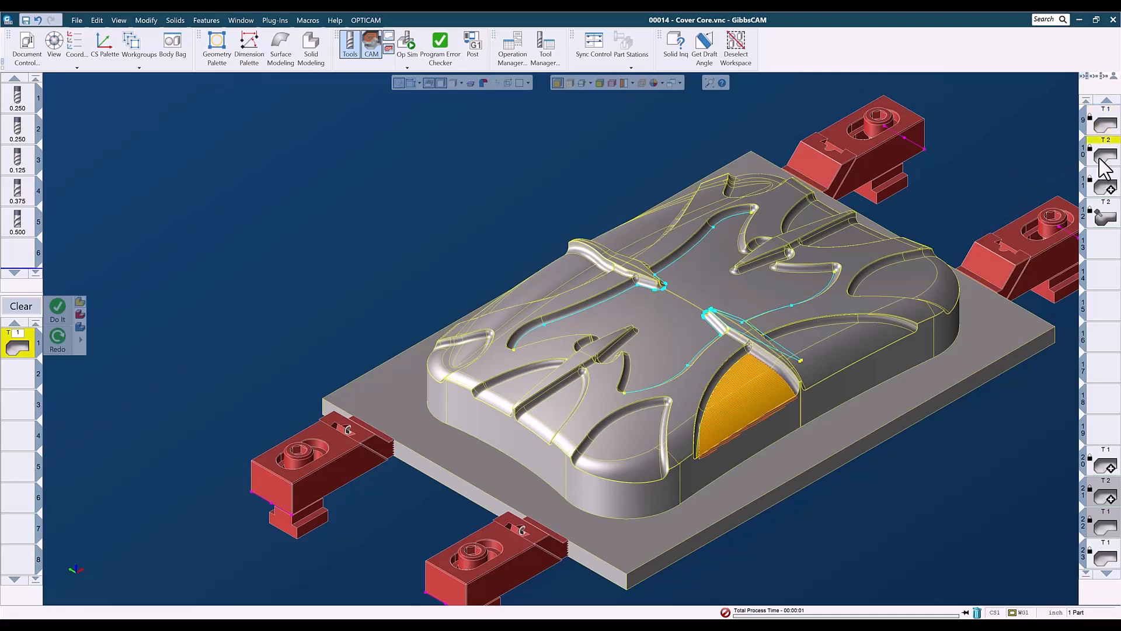
{"action": "double_click", "coordinate": [1110, 190]}
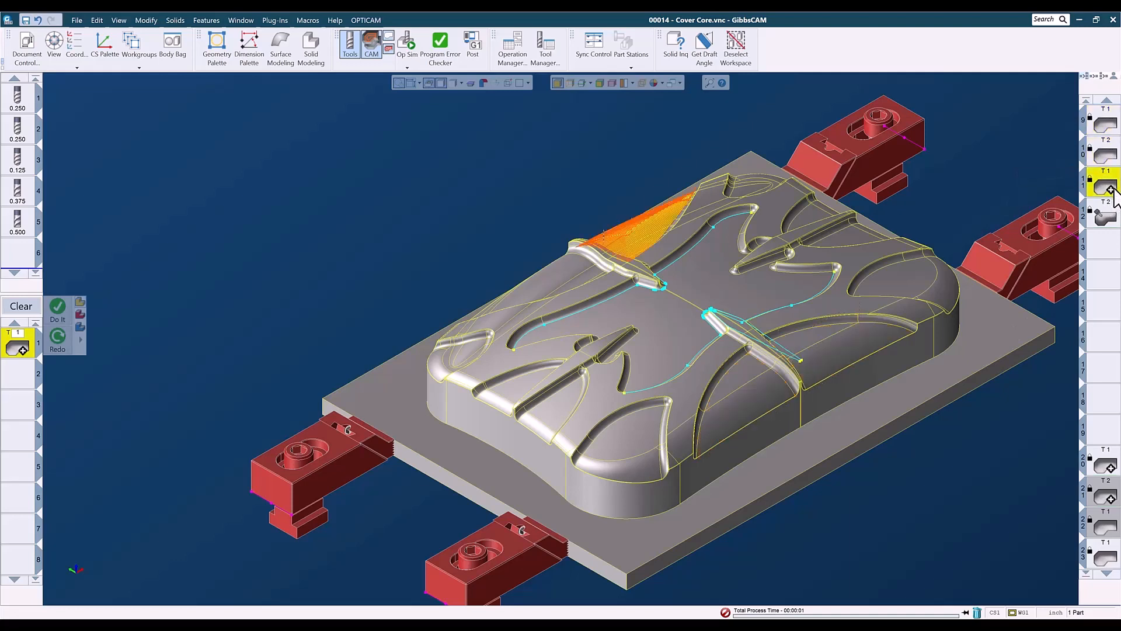
{"action": "double_click", "coordinate": [1106, 217]}
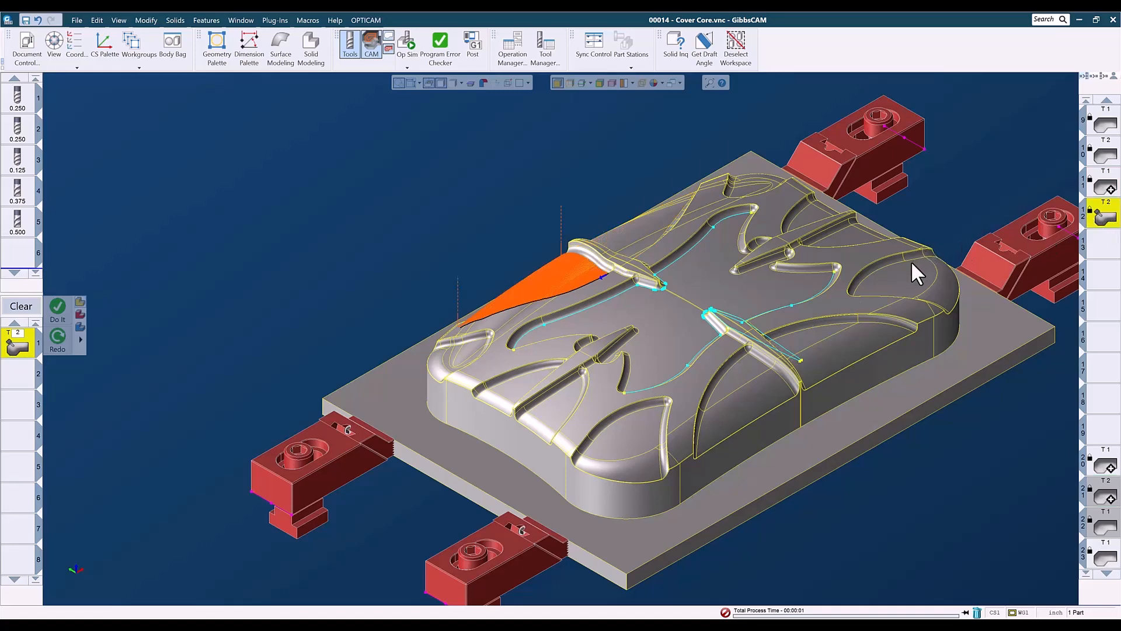
- Compare the cutting patterns of operations 12, 11 and 9 up close from the top, and return to the isometric view
{"action": "key", "text": "ctrl+h"}
{"action": "middle_click_drag", "start_coordinate": [726, 265], "coordinate": [623, 368]}
{"action": "scroll", "coordinate": [756, 216], "scroll_direction": "up", "scroll_amount": 5}
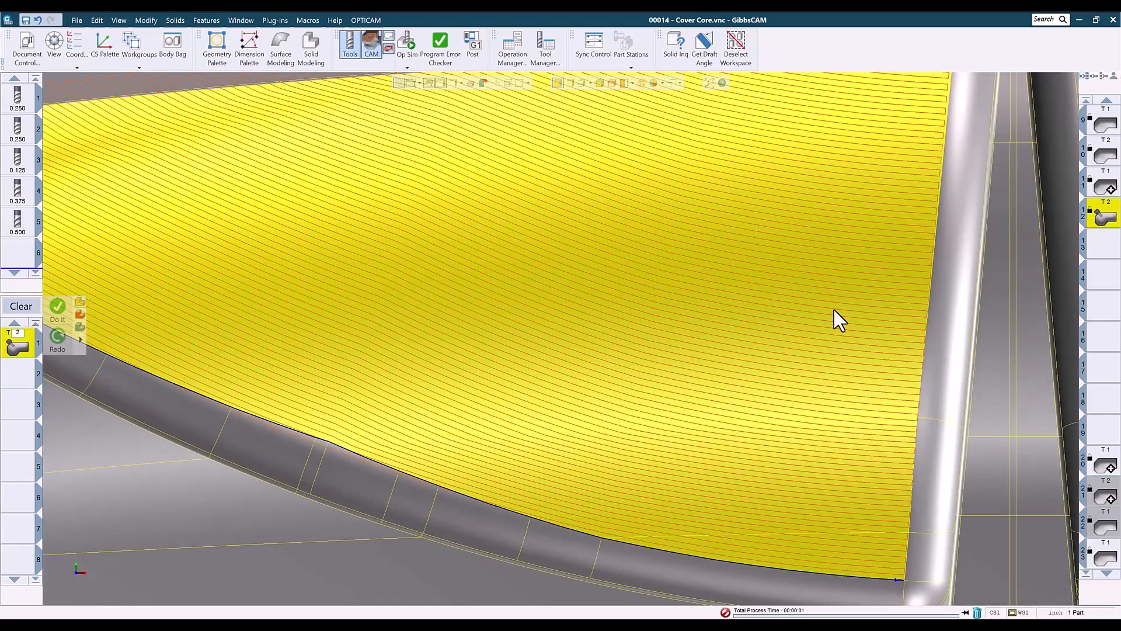
{"action": "scroll", "coordinate": [834, 310], "scroll_direction": "down", "scroll_amount": 2}
{"action": "double_click", "coordinate": [1106, 185]}
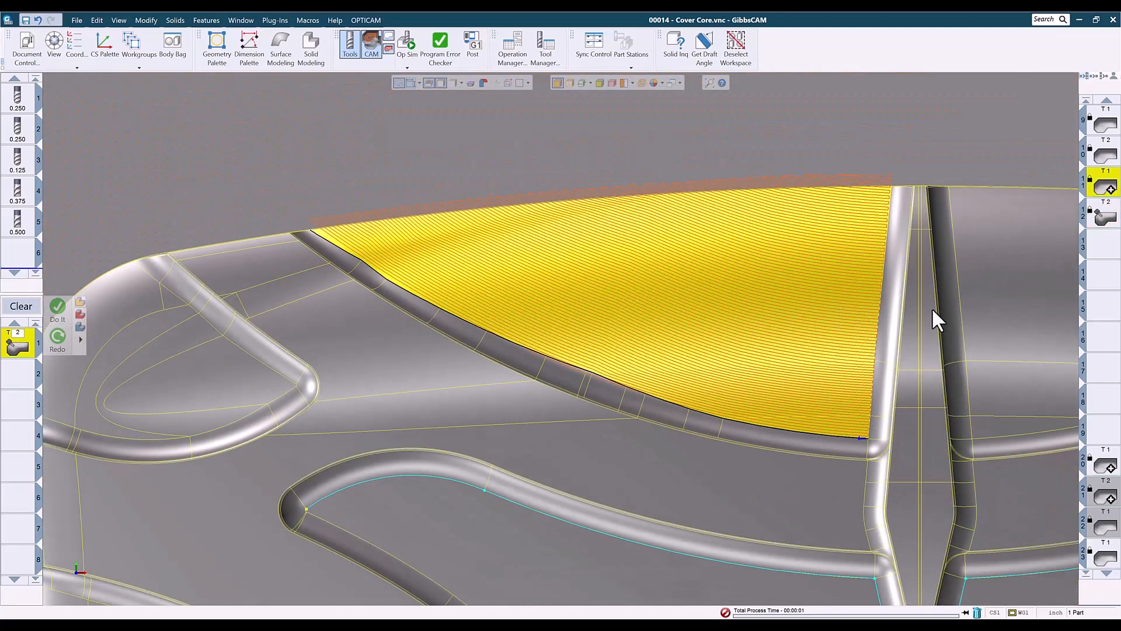
{"action": "middle_click_drag", "start_coordinate": [914, 311], "coordinate": [508, 325]}
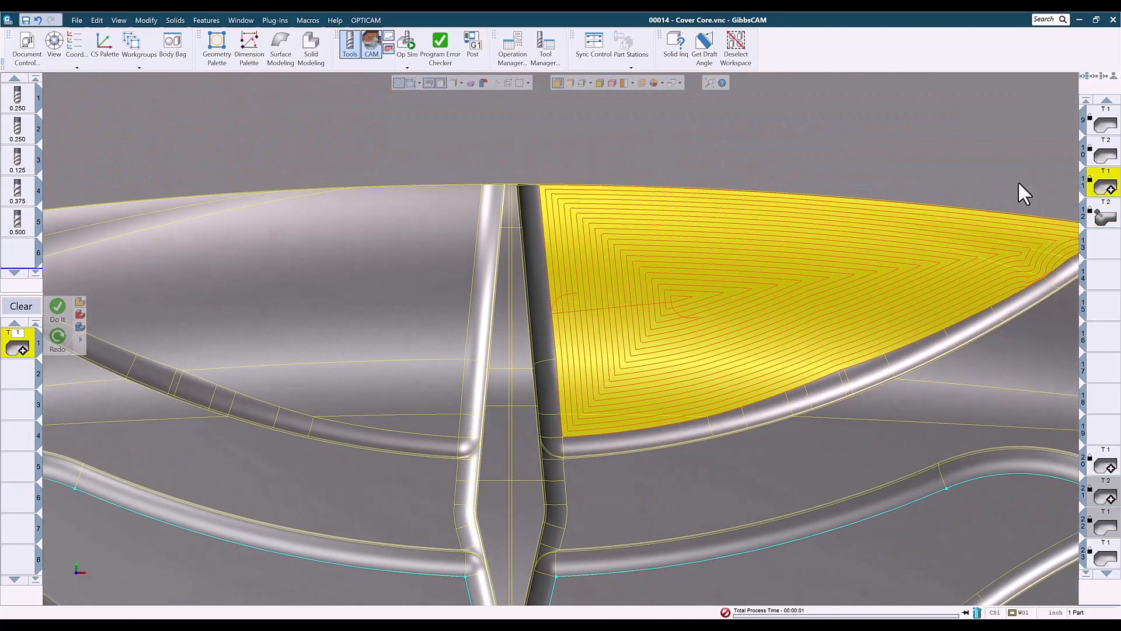
{"action": "double_click", "coordinate": [1102, 132]}
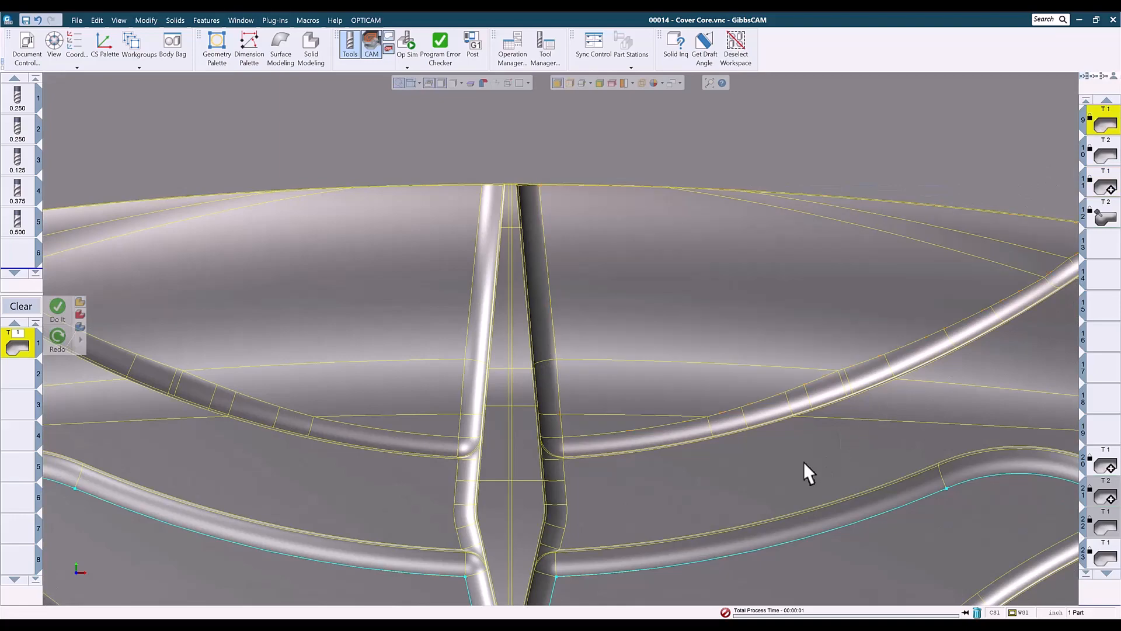
{"action": "middle_click_drag", "start_coordinate": [803, 467], "coordinate": [919, 122]}
{"action": "middle_click_drag", "start_coordinate": [624, 364], "coordinate": [795, 105]}
{"action": "middle_click_drag", "start_coordinate": [643, 445], "coordinate": [746, 138]}
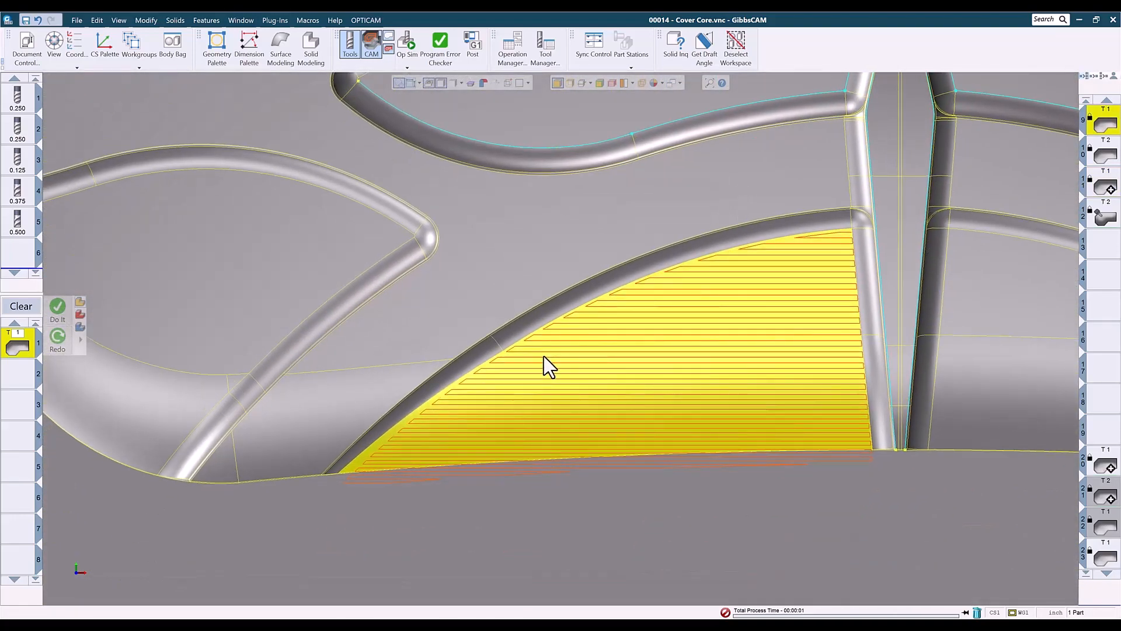
{"action": "key", "text": "ctrl+i"}
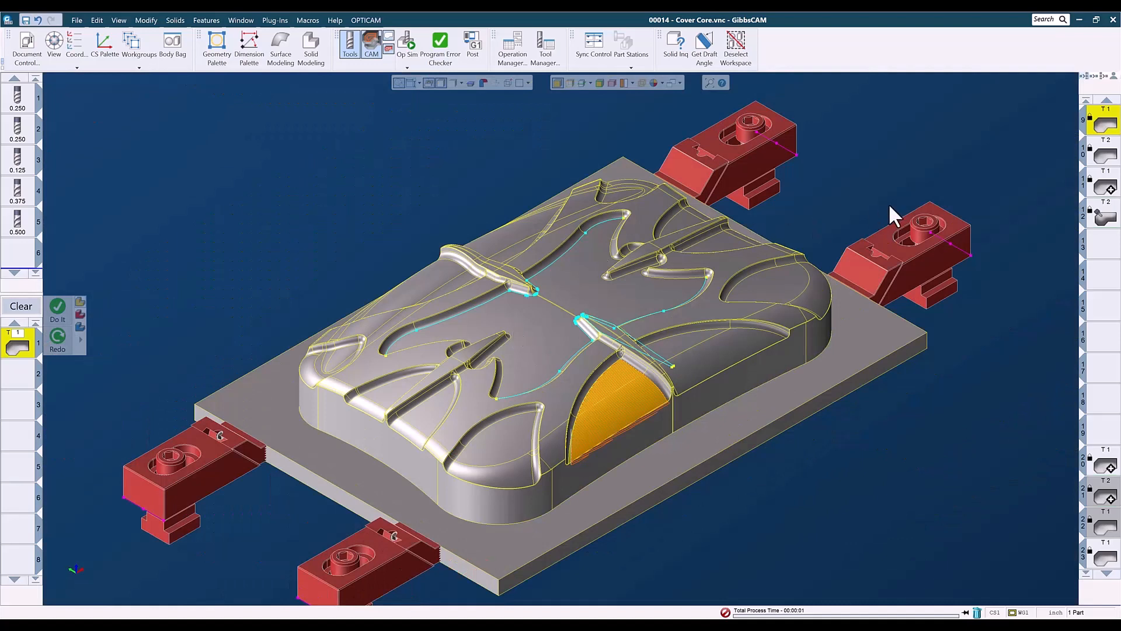
- Display the toolpaths of operations 20 and 23 in turn, and look at the core from a low side angle
{"action": "left_click", "coordinate": [1107, 467]}
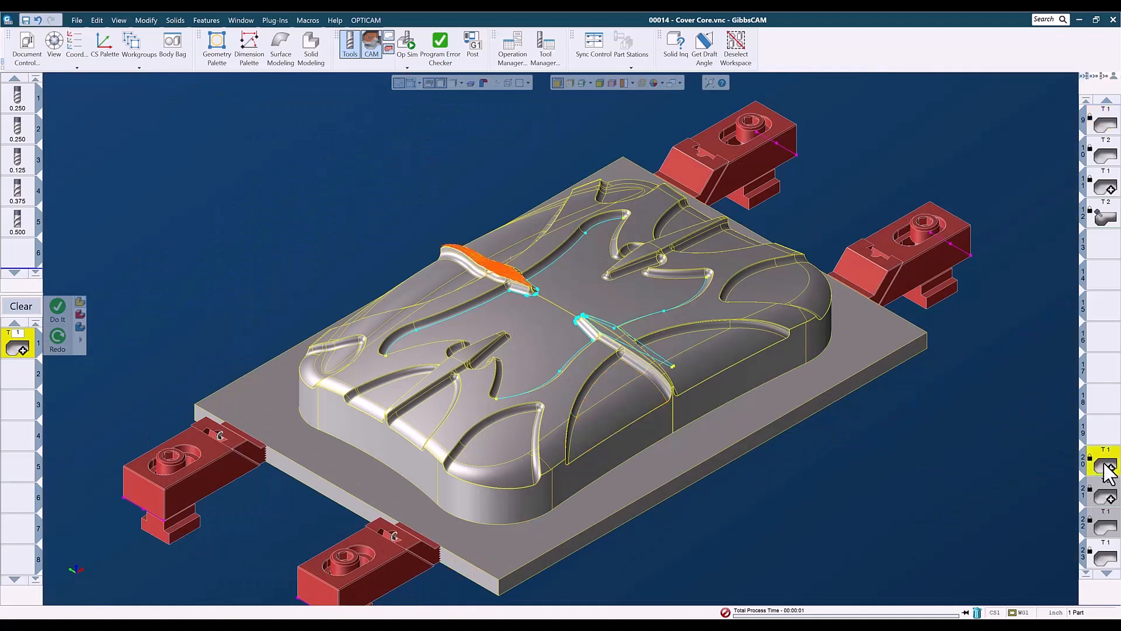
{"action": "scroll", "coordinate": [1108, 473], "scroll_direction": "down", "scroll_amount": 3}
{"action": "left_click", "coordinate": [1107, 464]}
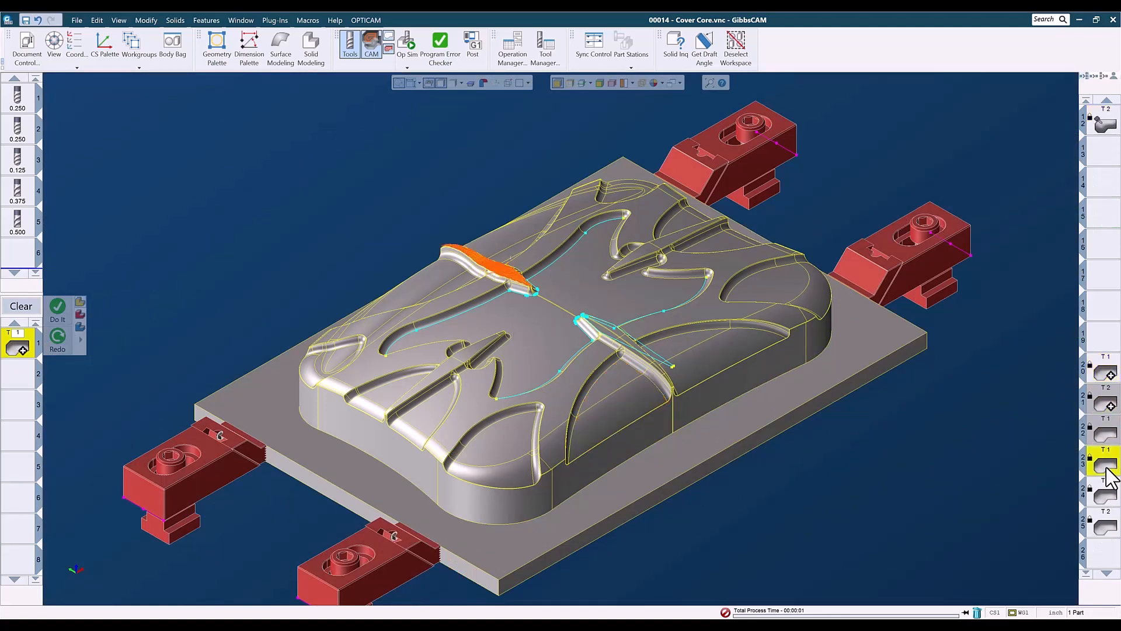
{"action": "middle_click_drag", "start_coordinate": [811, 511], "coordinate": [462, 369]}
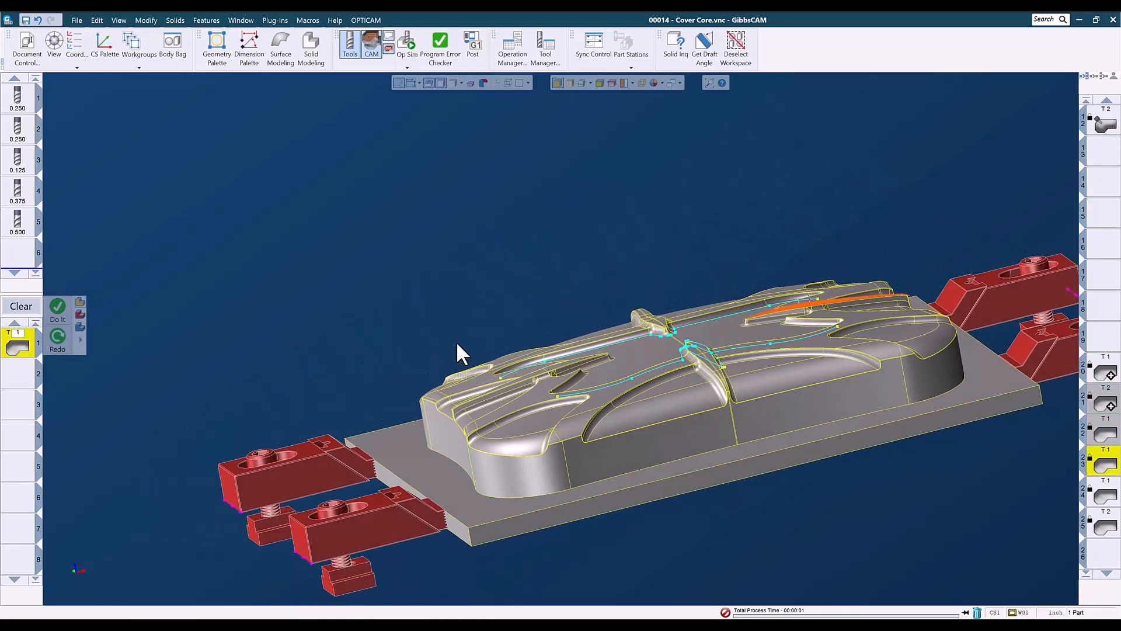
{"action": "middle_click_drag", "start_coordinate": [686, 520], "coordinate": [640, 474]}
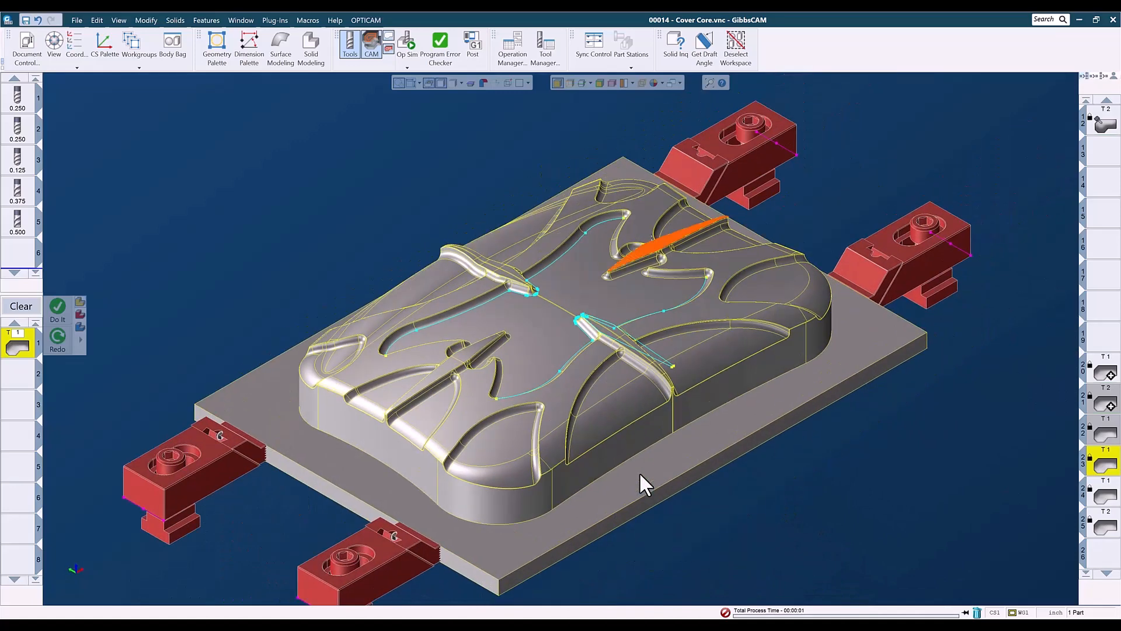
{"action": "left_click", "coordinate": [1104, 372]}
{"action": "scroll", "coordinate": [1107, 372], "scroll_direction": "up", "scroll_amount": 2}
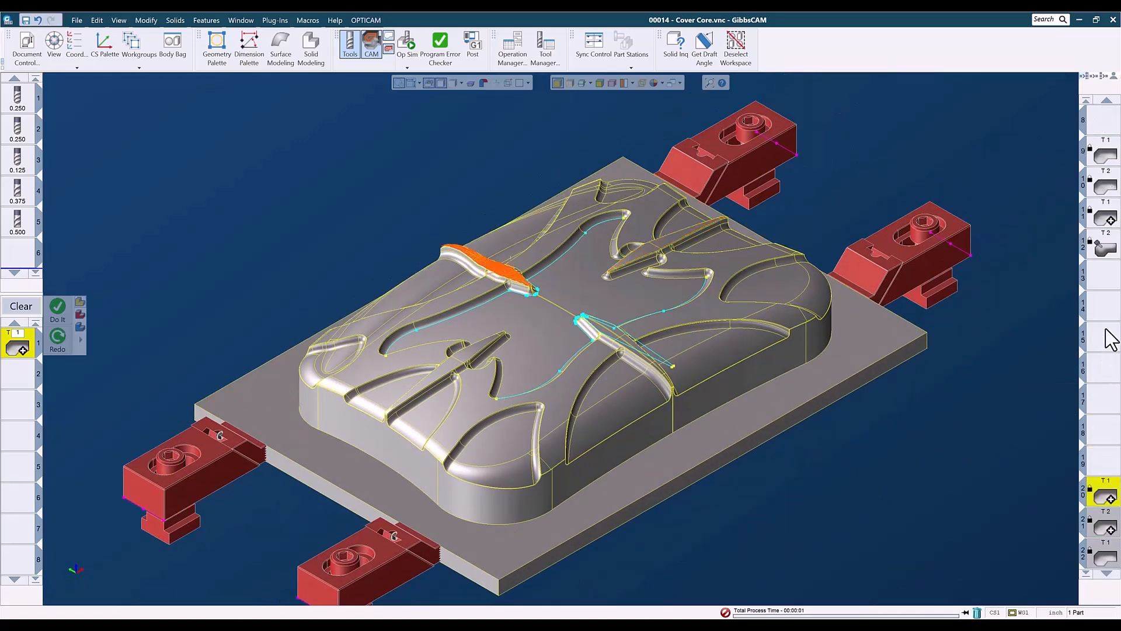
- Display operation 9's toolpath and examine it over the whole core from the top, returning to the isometric view
{"action": "left_click", "coordinate": [1107, 155]}
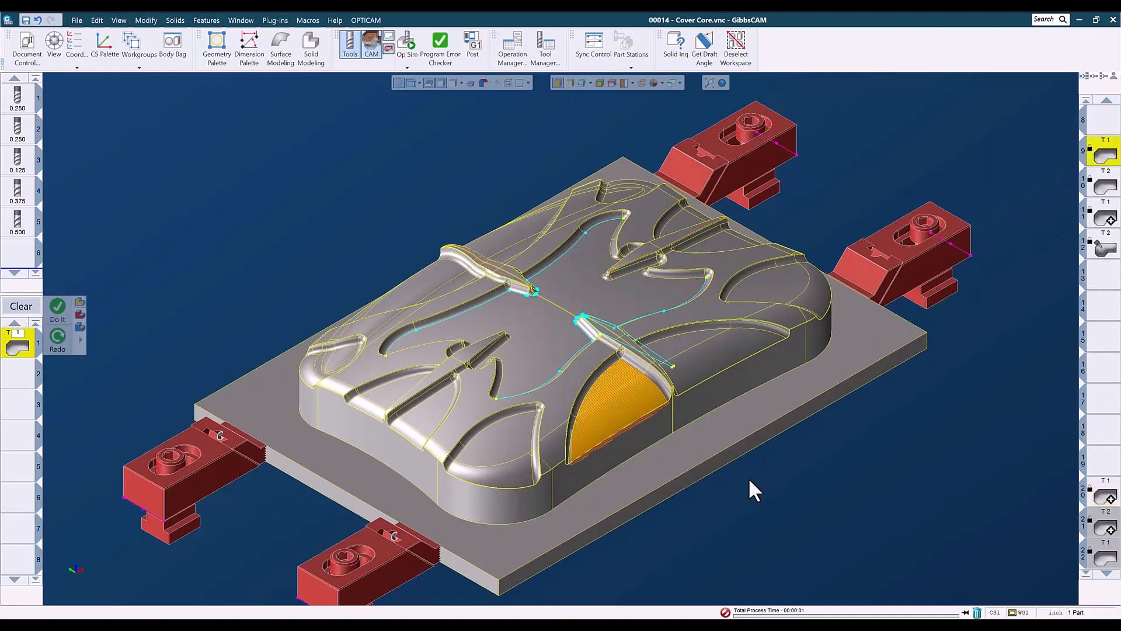
{"action": "middle_click_drag", "start_coordinate": [653, 524], "coordinate": [759, 424]}
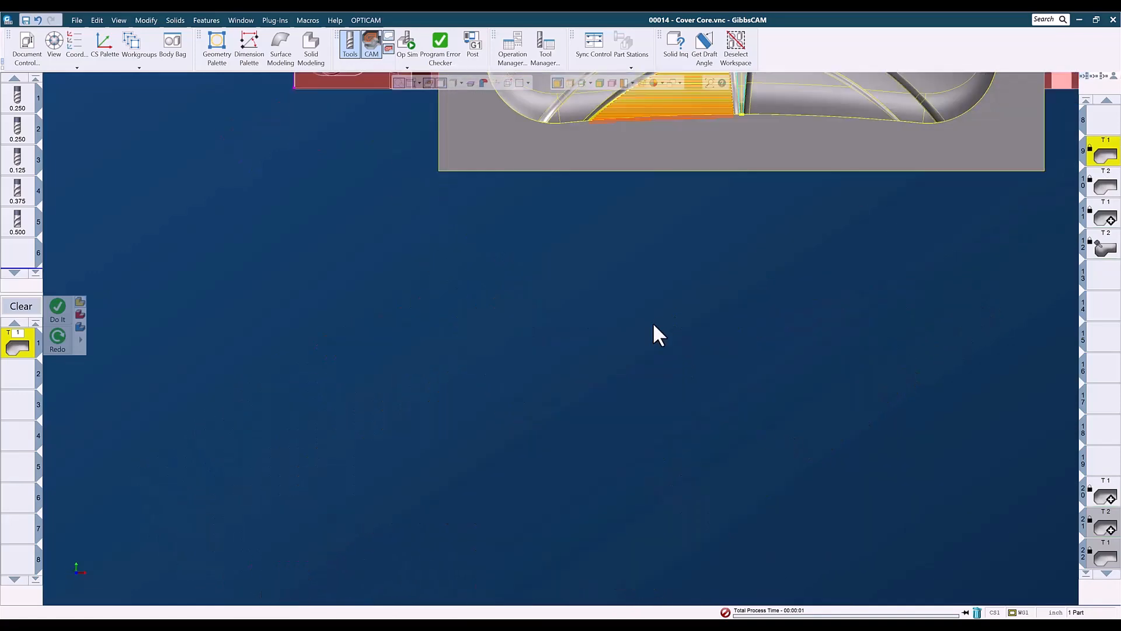
{"action": "key", "text": "ctrl+u"}
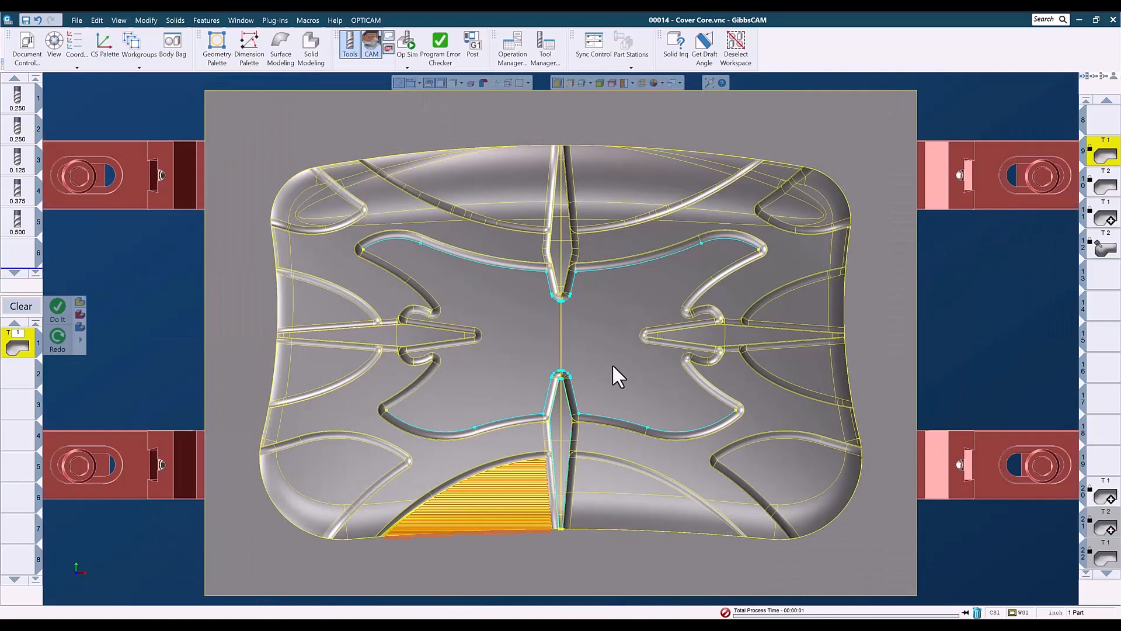
{"action": "left_click", "coordinate": [636, 448]}
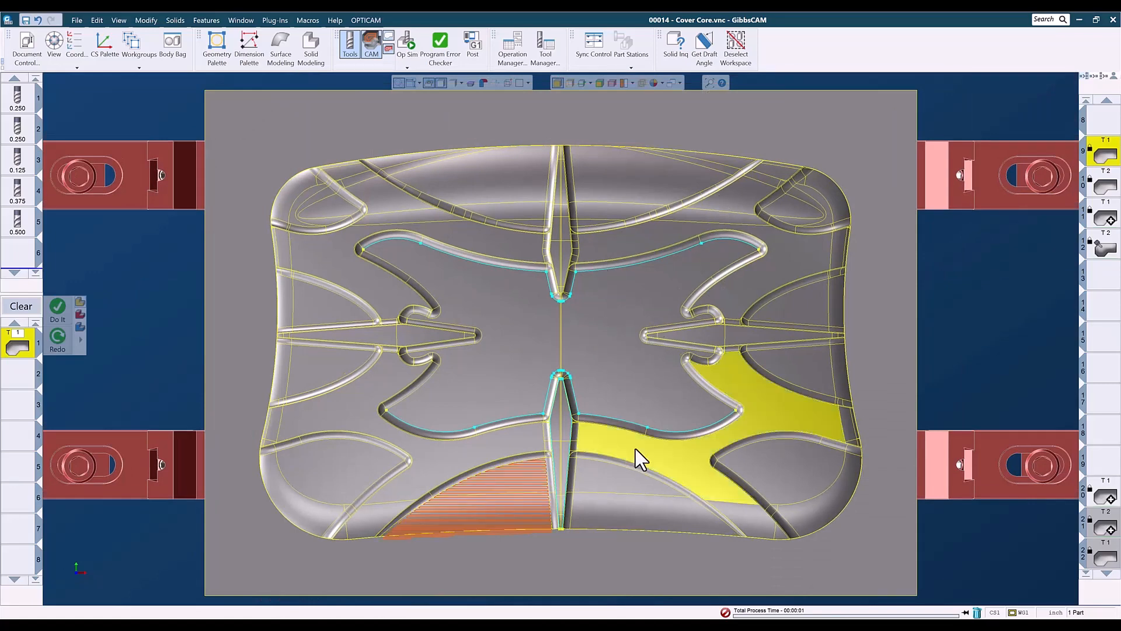
{"action": "left_click", "coordinate": [737, 513]}
{"action": "key", "text": "ctrl+i"}
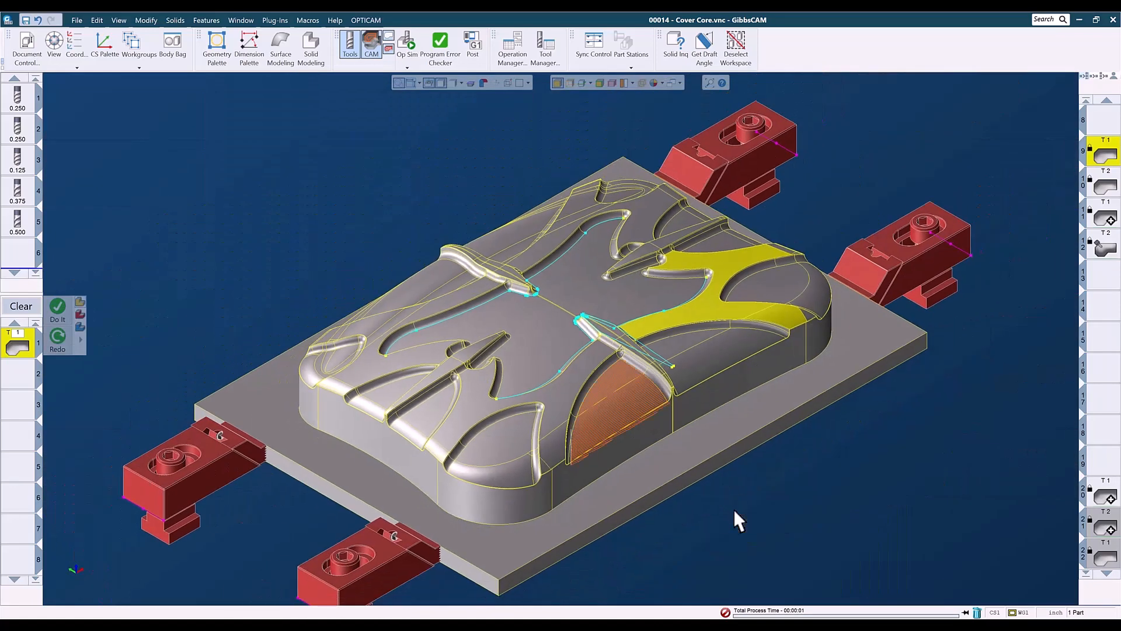
- Load operation 9 with its surfacing process open and inspect its stepover spacing up close from the top
{"action": "double_click", "coordinate": [1105, 155]}
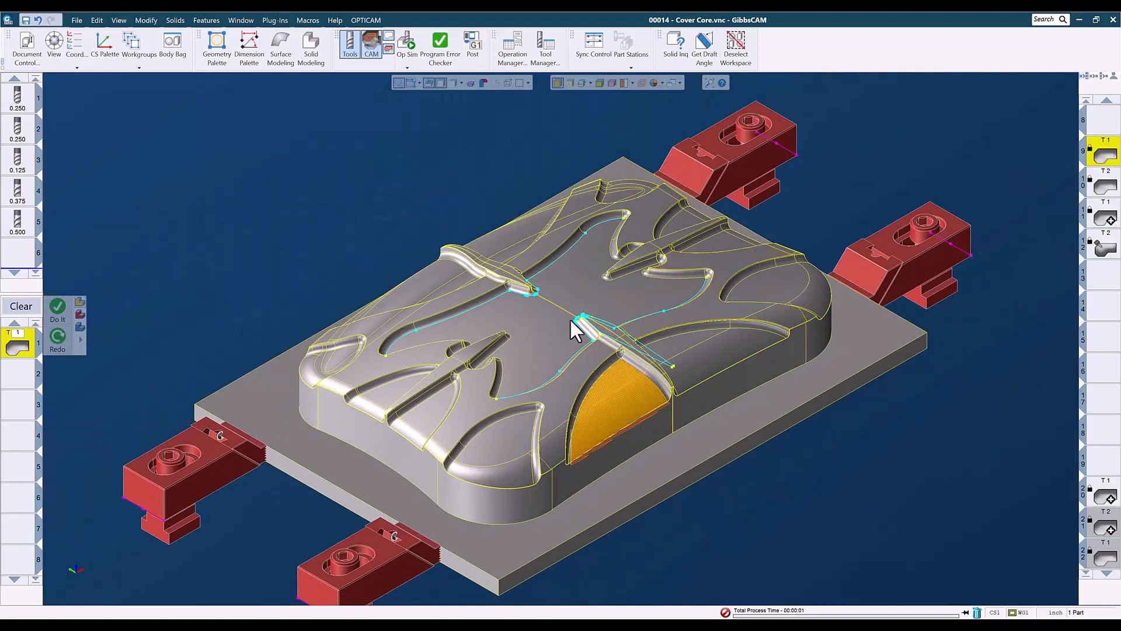
{"action": "double_click", "coordinate": [24, 345]}
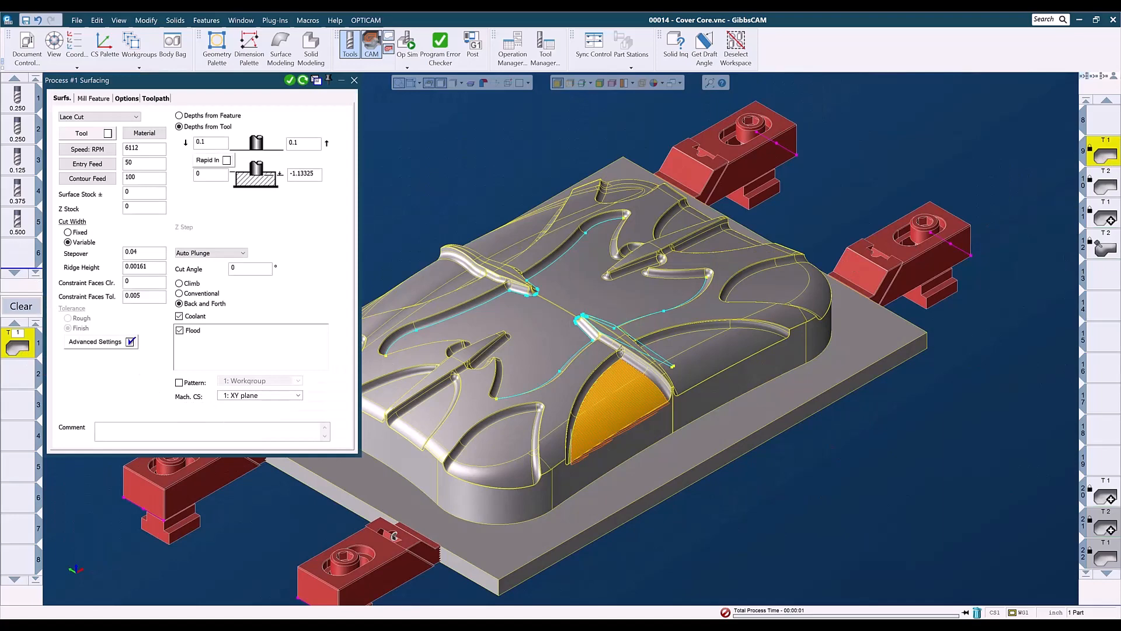
{"action": "key", "text": "ctrl+t"}
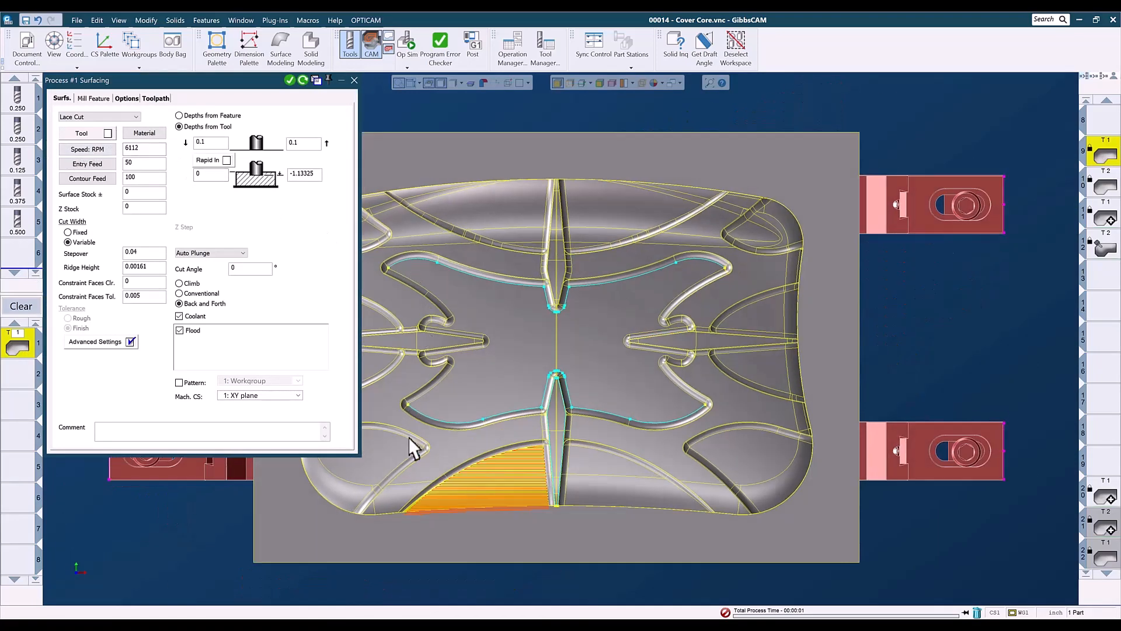
{"action": "scroll", "coordinate": [414, 461], "scroll_direction": "up", "scroll_amount": 6}
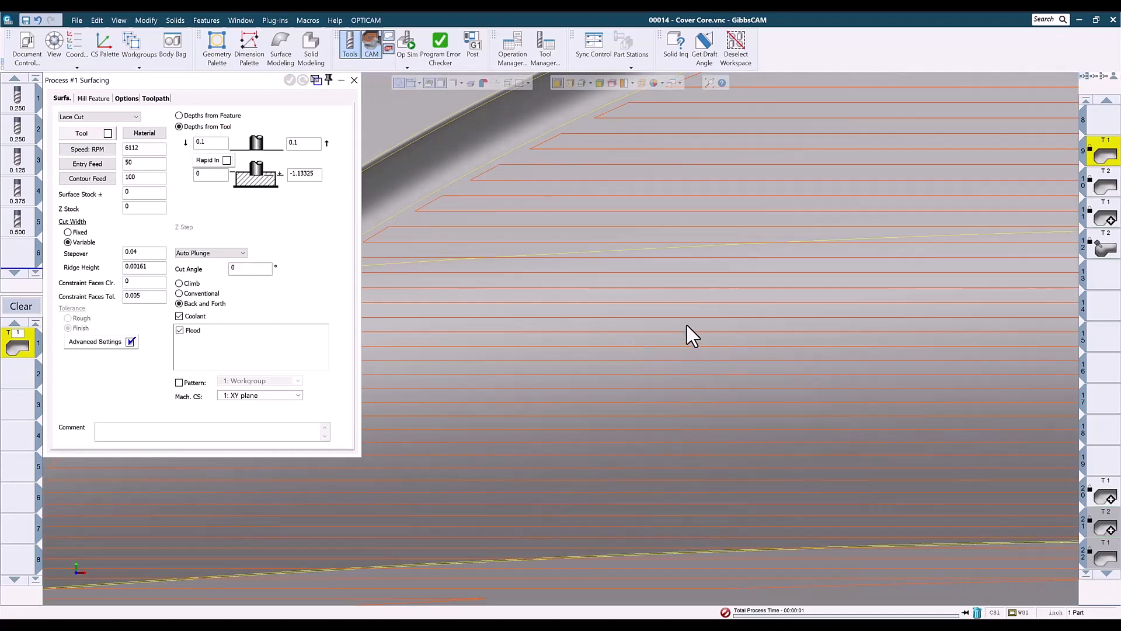
- Reload operation 9, review its Lace Cut options and surfacing settings, and close the process
{"action": "double_click", "coordinate": [1098, 156]}
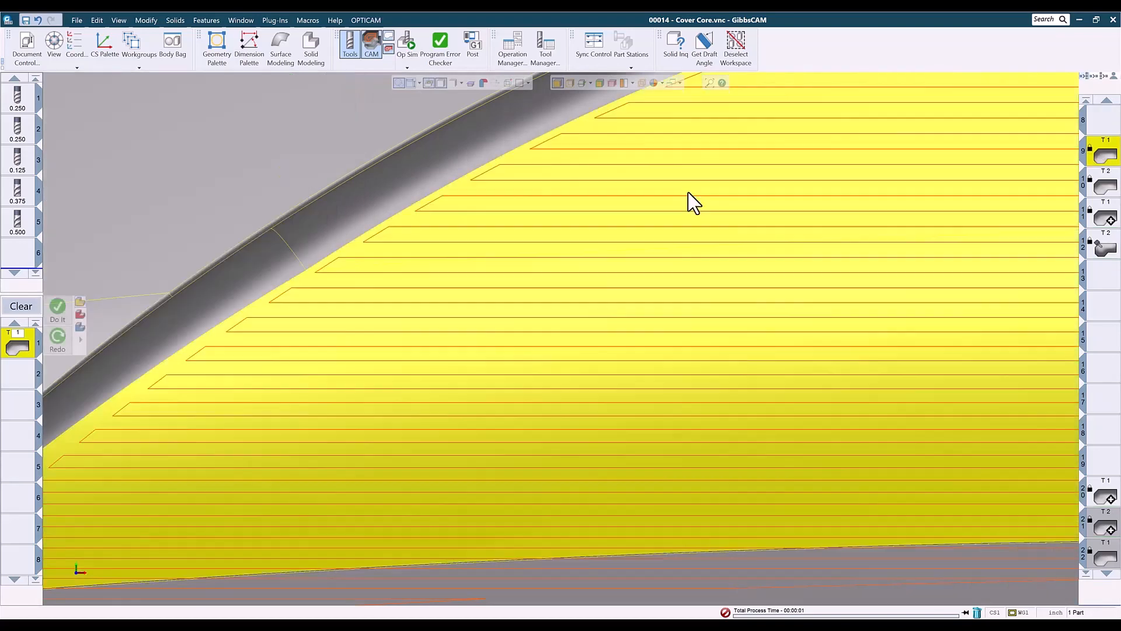
{"action": "double_click", "coordinate": [28, 338]}
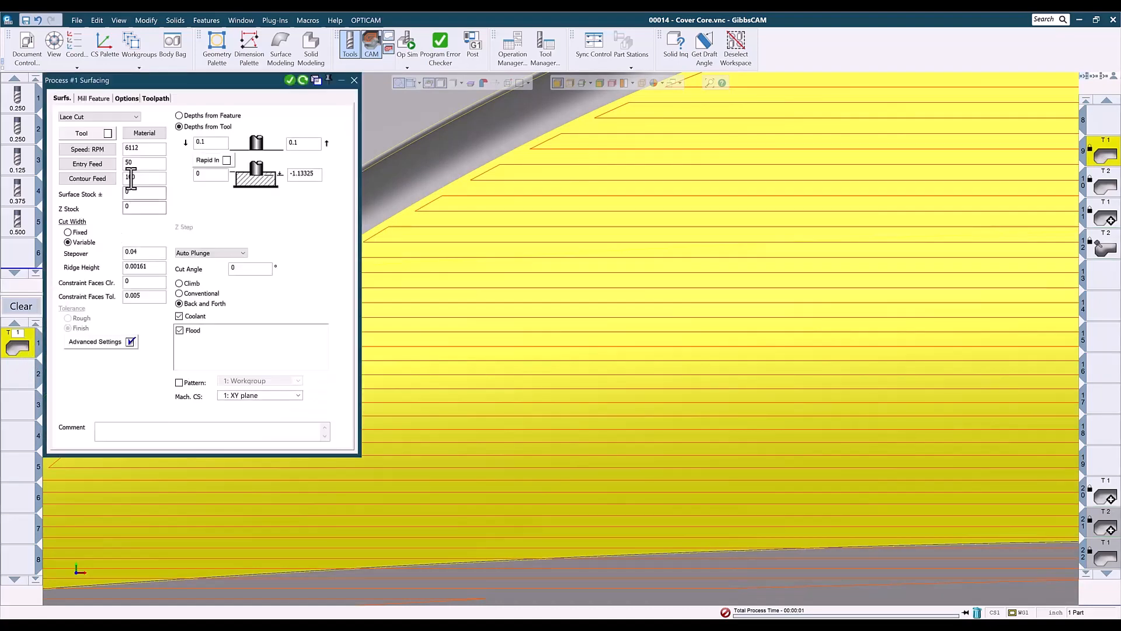
{"action": "left_click", "coordinate": [126, 102]}
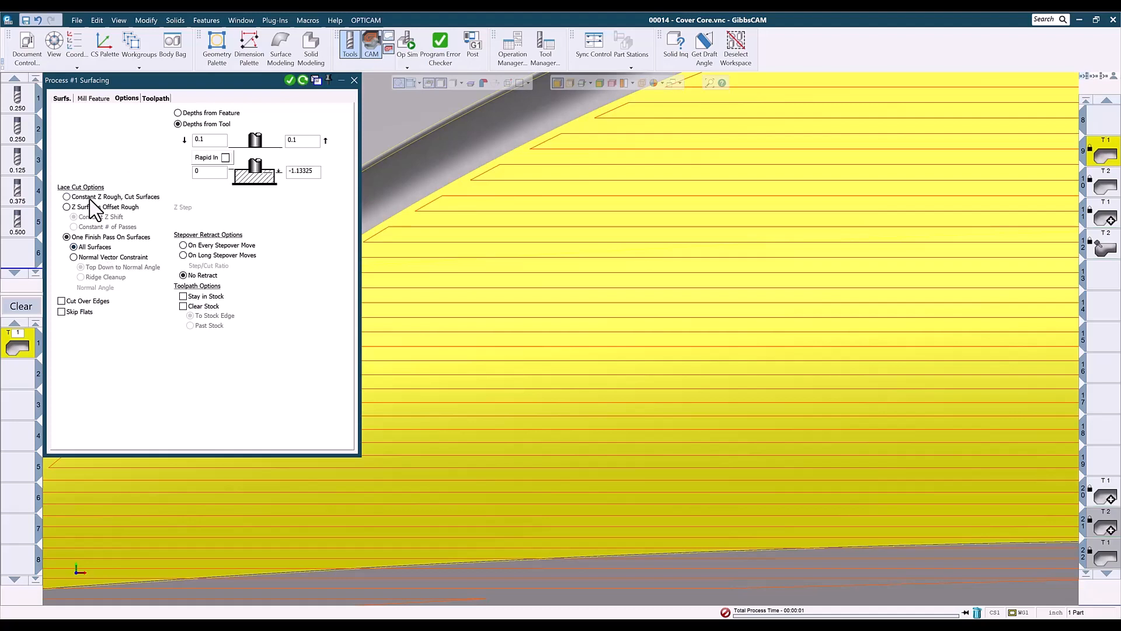
{"action": "left_click", "coordinate": [62, 98]}
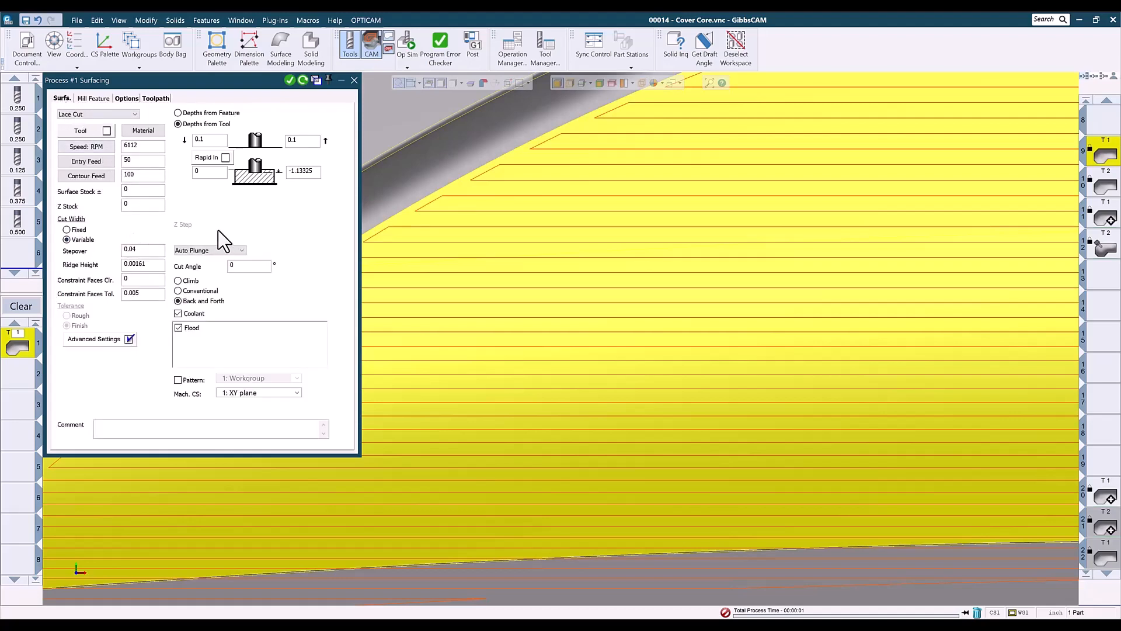
{"action": "left_click", "coordinate": [355, 80]}
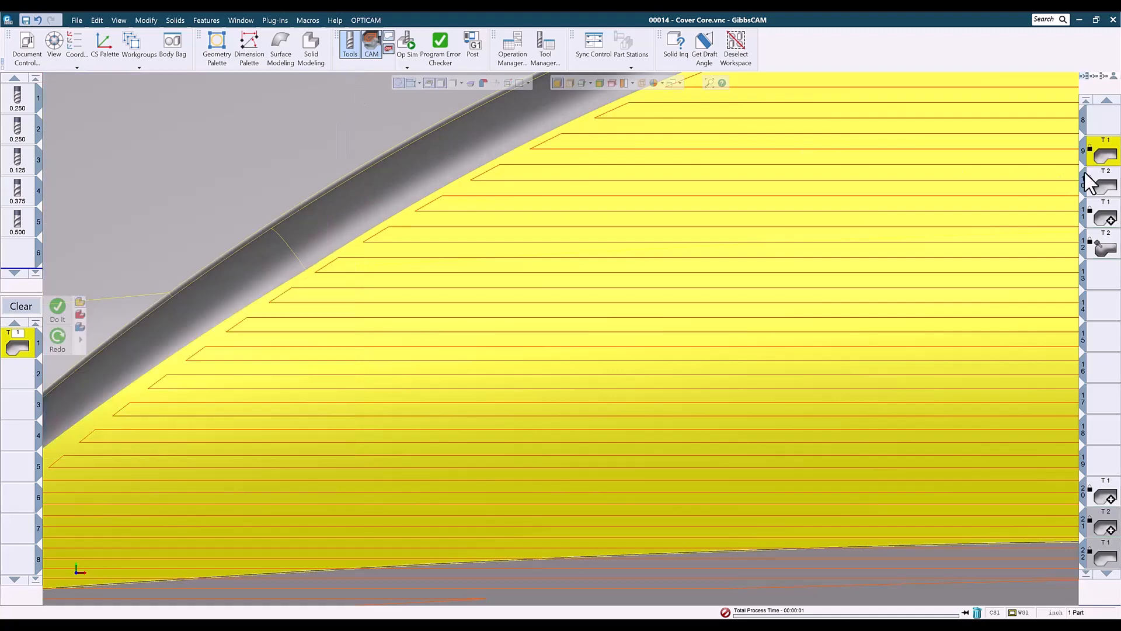
- Load operation 10 and bring its toolpath on the neighbouring arched pocket into close view from the top
{"action": "left_click", "coordinate": [1104, 186]}
{"action": "double_click", "coordinate": [1099, 181]}
{"action": "scroll", "coordinate": [882, 316], "scroll_direction": "down", "scroll_amount": 5}
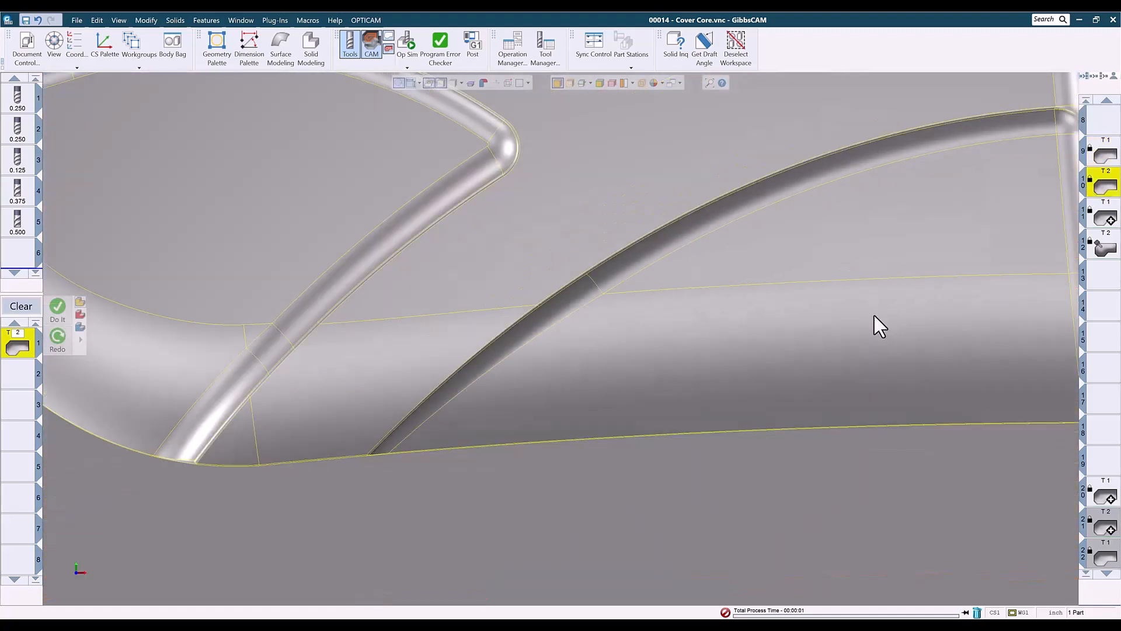
{"action": "middle_click_drag", "start_coordinate": [757, 348], "coordinate": [369, 372]}
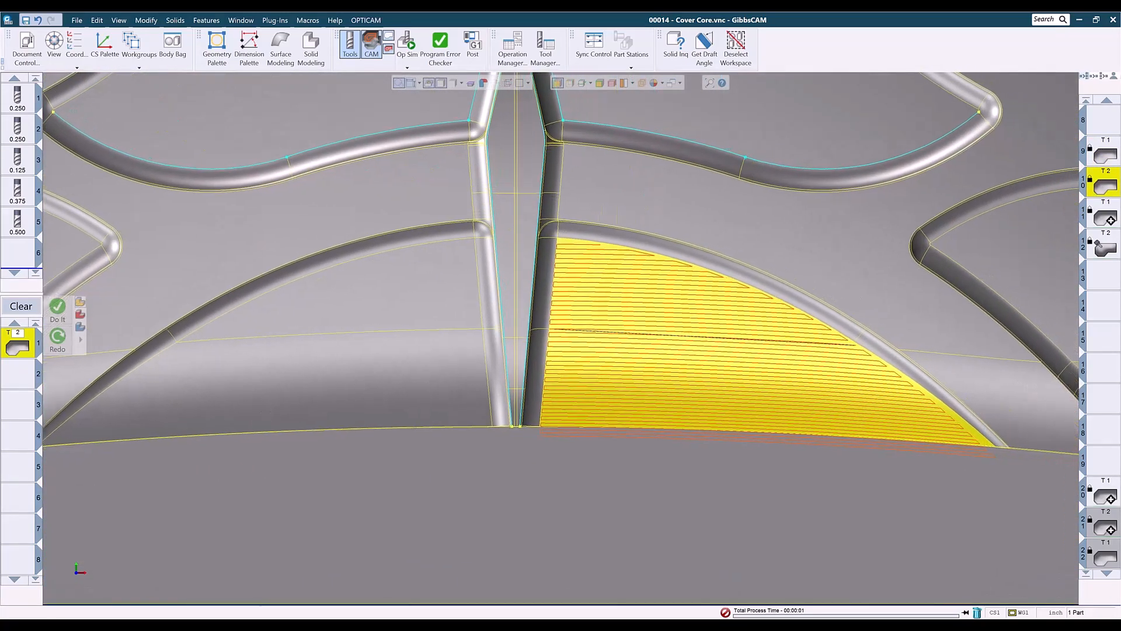
- Review operation 10's Surface Flow Cut settings, choose Cut Along Long Edge, and close the process
{"action": "double_click", "coordinate": [24, 349]}
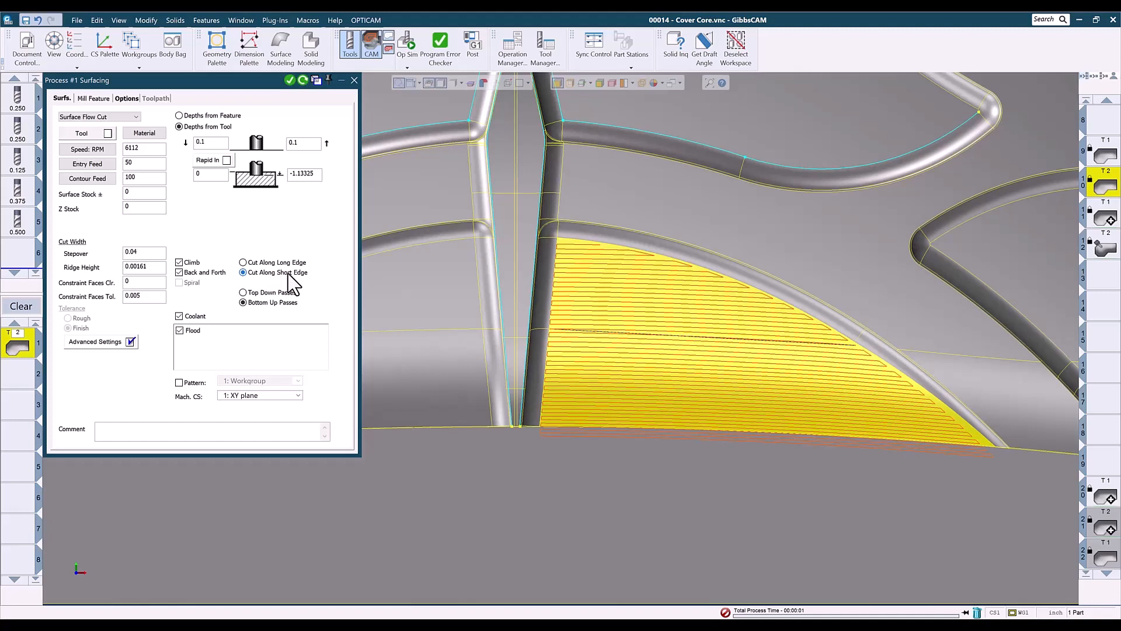
{"action": "left_click", "coordinate": [243, 262]}
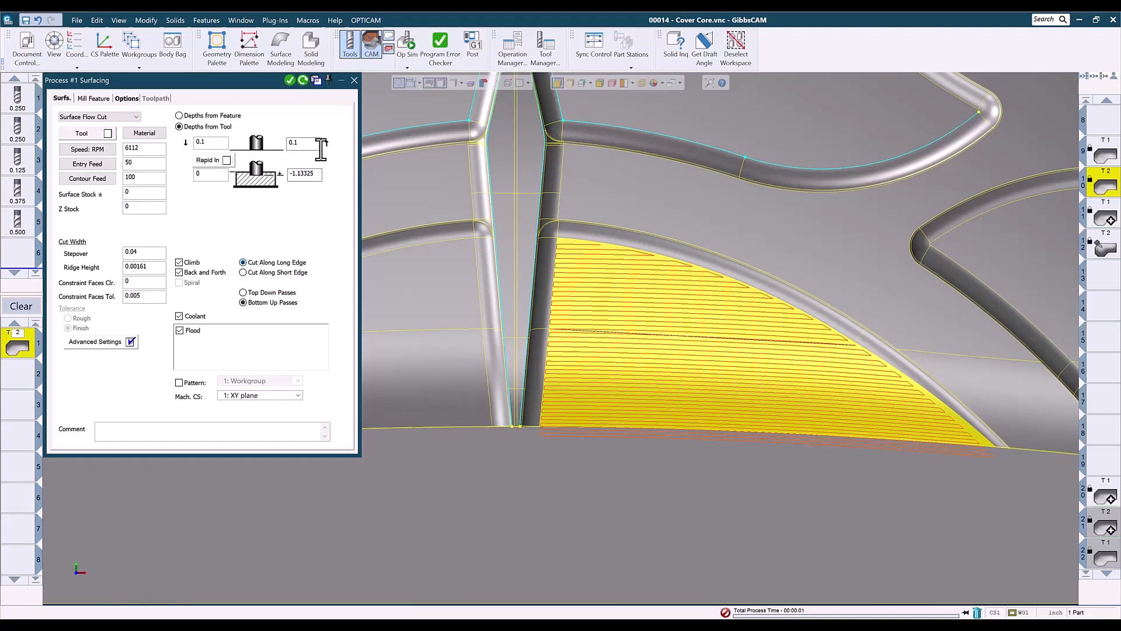
{"action": "left_click", "coordinate": [354, 80]}
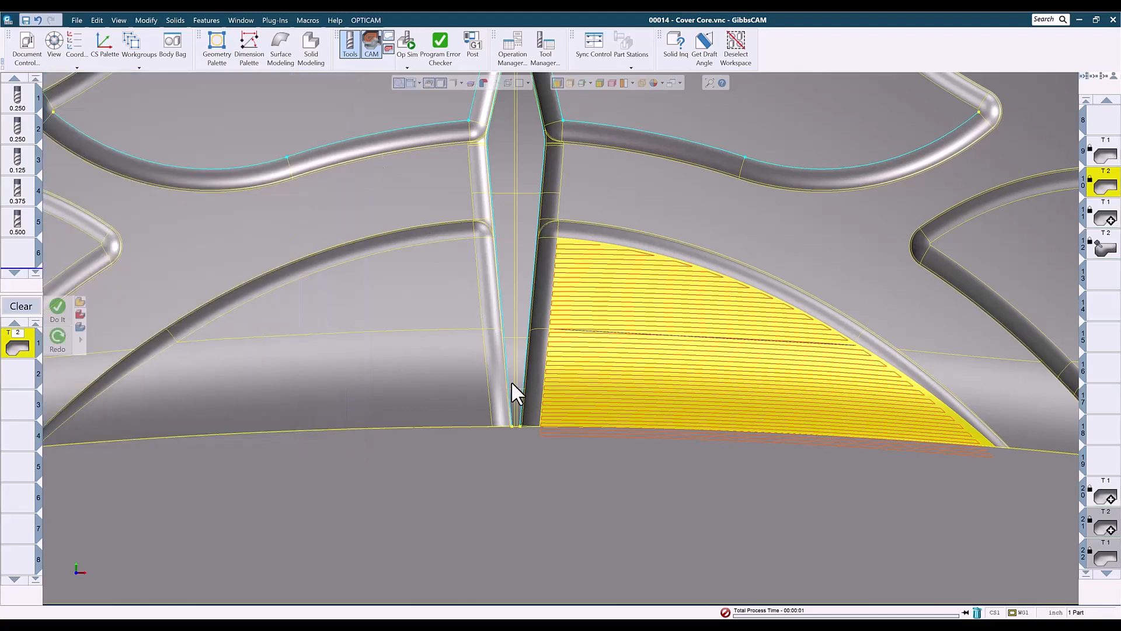
- Highlight operation 10's lower and upper pocket floor faces to compare them with its passes, and view the whole core from the top
{"action": "left_click", "coordinate": [613, 389]}
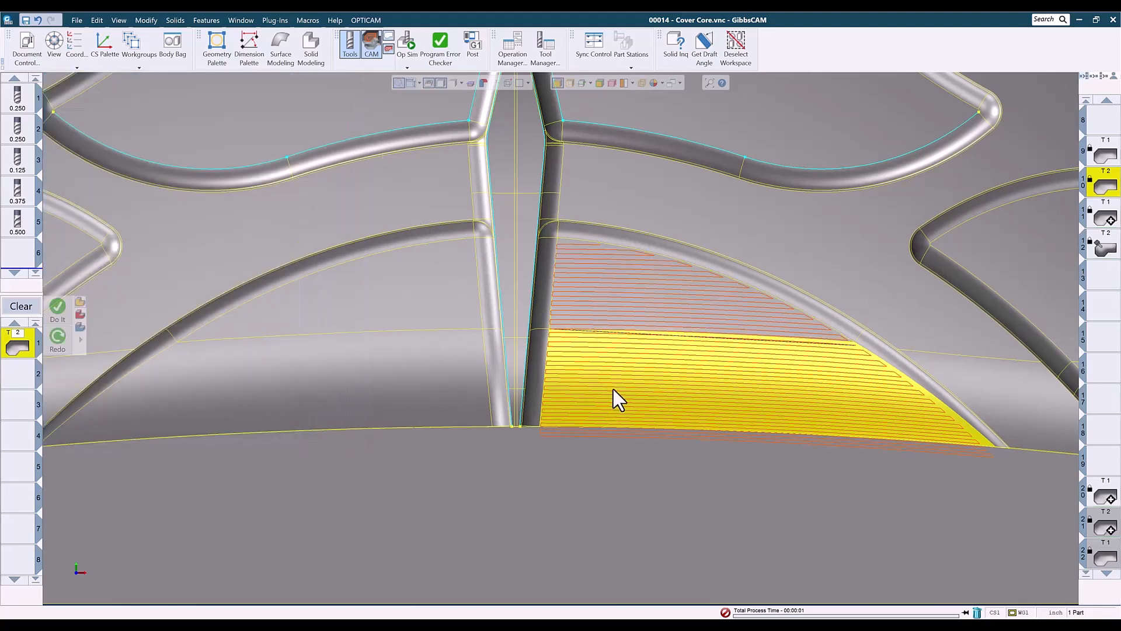
{"action": "left_click", "coordinate": [624, 303]}
{"action": "left_click", "coordinate": [640, 359], "text": "shift"}
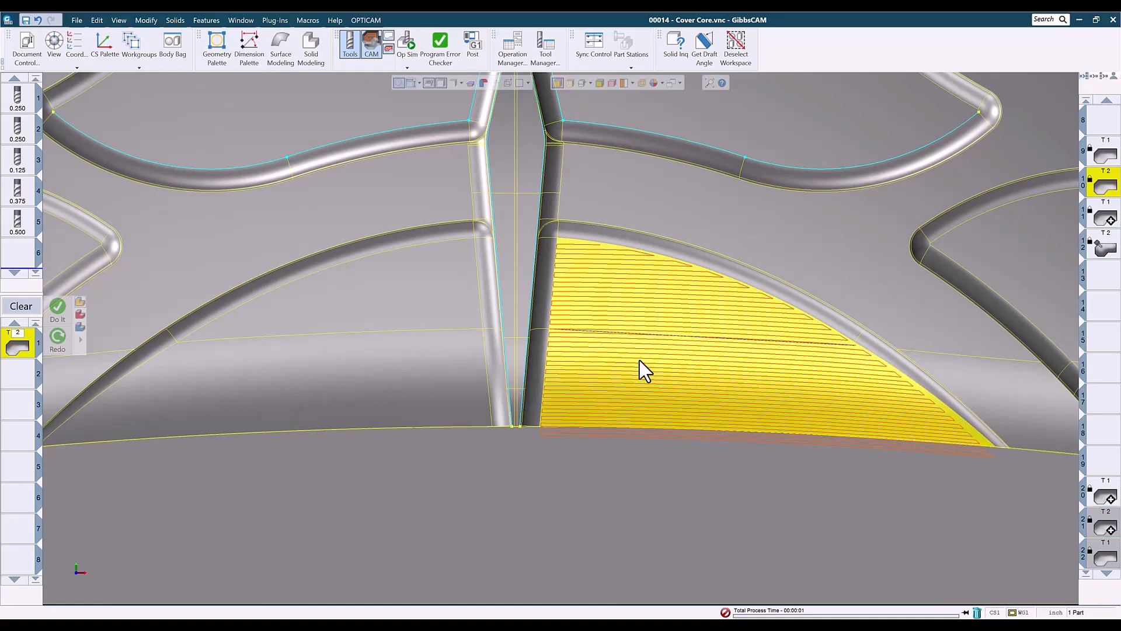
{"action": "scroll", "coordinate": [754, 472], "scroll_direction": "down", "scroll_amount": 3}
{"action": "scroll", "coordinate": [752, 471], "scroll_direction": "down", "scroll_amount": 4}
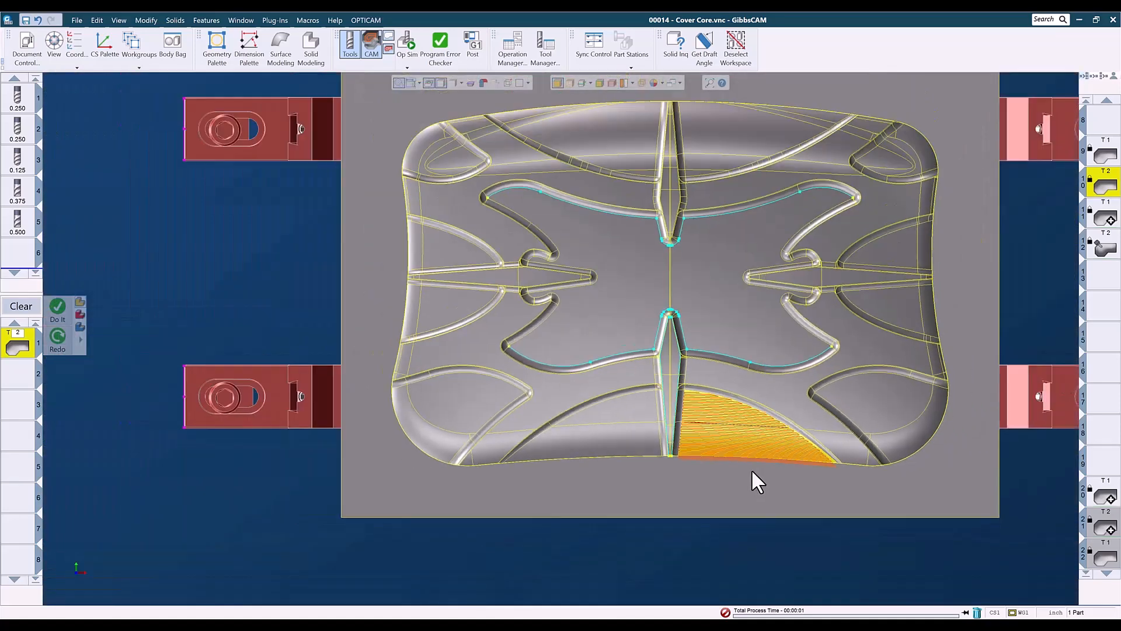
{"action": "middle_click_drag", "start_coordinate": [738, 377], "coordinate": [663, 466]}
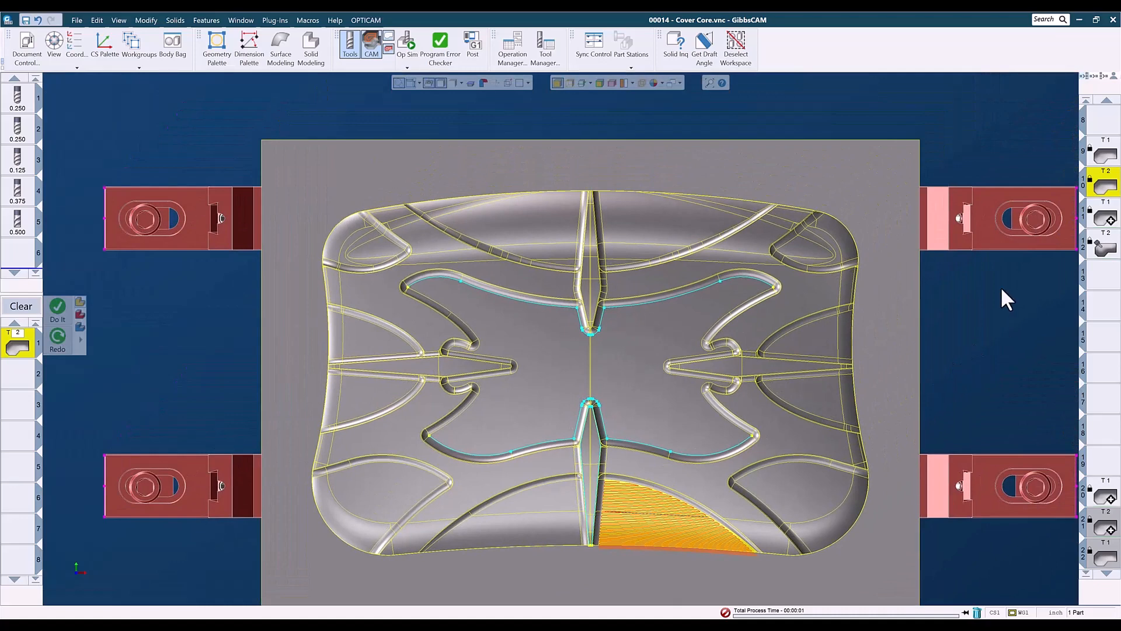
- Load operation 11 and examine its cutting pattern up close from the top
{"action": "left_click", "coordinate": [1105, 220]}
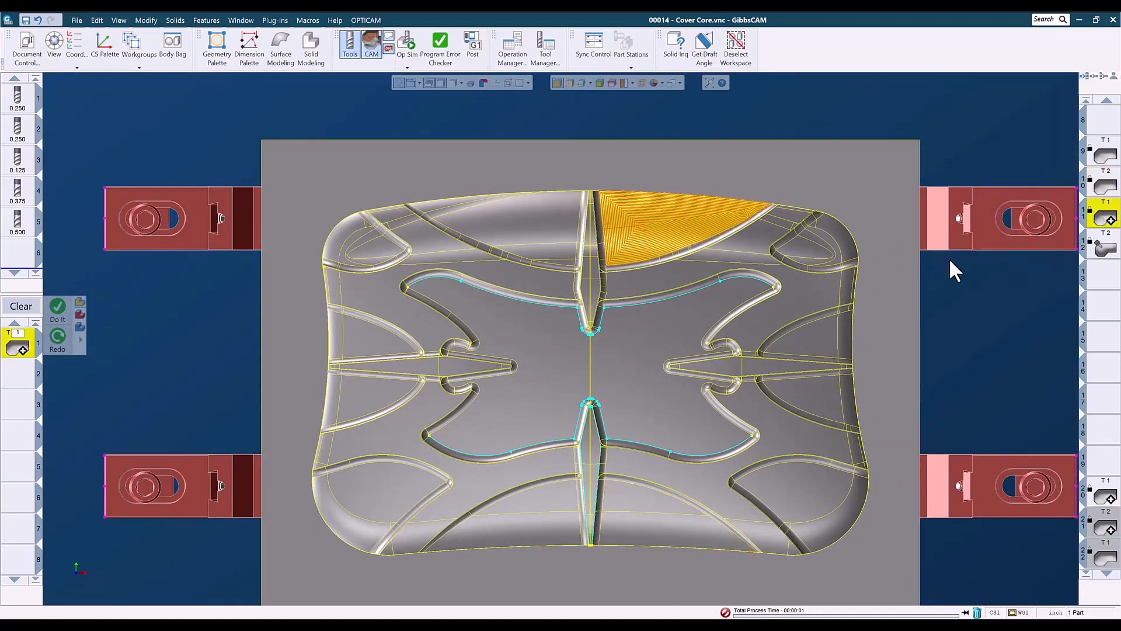
{"action": "left_click_drag", "start_coordinate": [520, 163], "coordinate": [807, 303]}
{"action": "middle_click_drag", "start_coordinate": [610, 521], "coordinate": [13, 250]}
{"action": "middle_click_drag", "start_coordinate": [672, 205], "coordinate": [709, 285]}
{"action": "key", "text": "ctrl+h"}
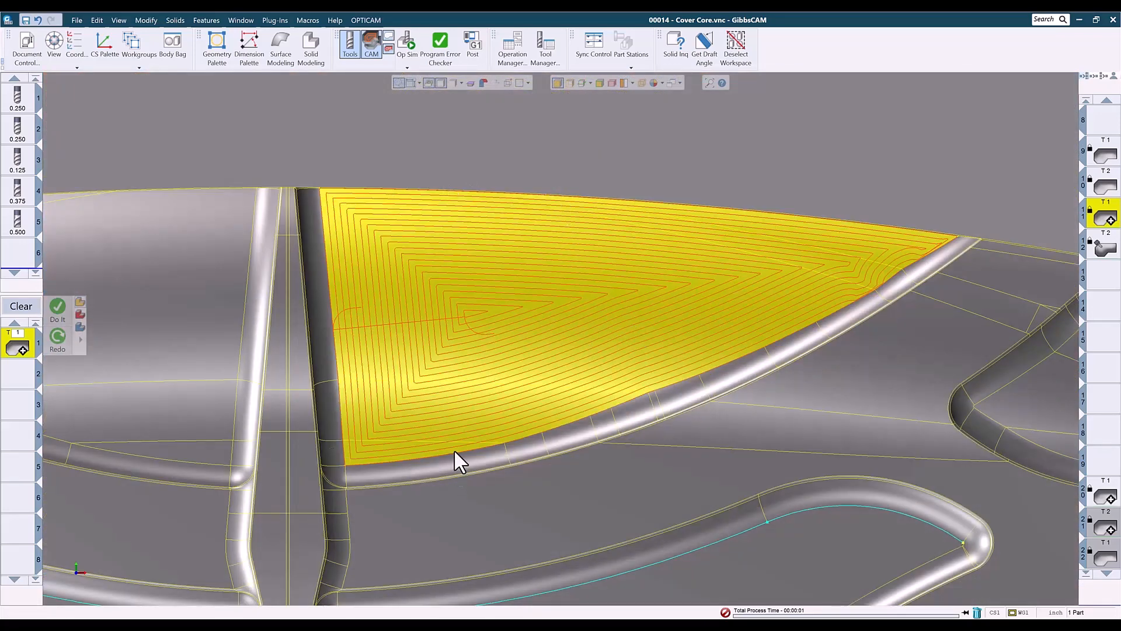
{"action": "scroll", "coordinate": [463, 425], "scroll_direction": "down", "scroll_amount": 4}
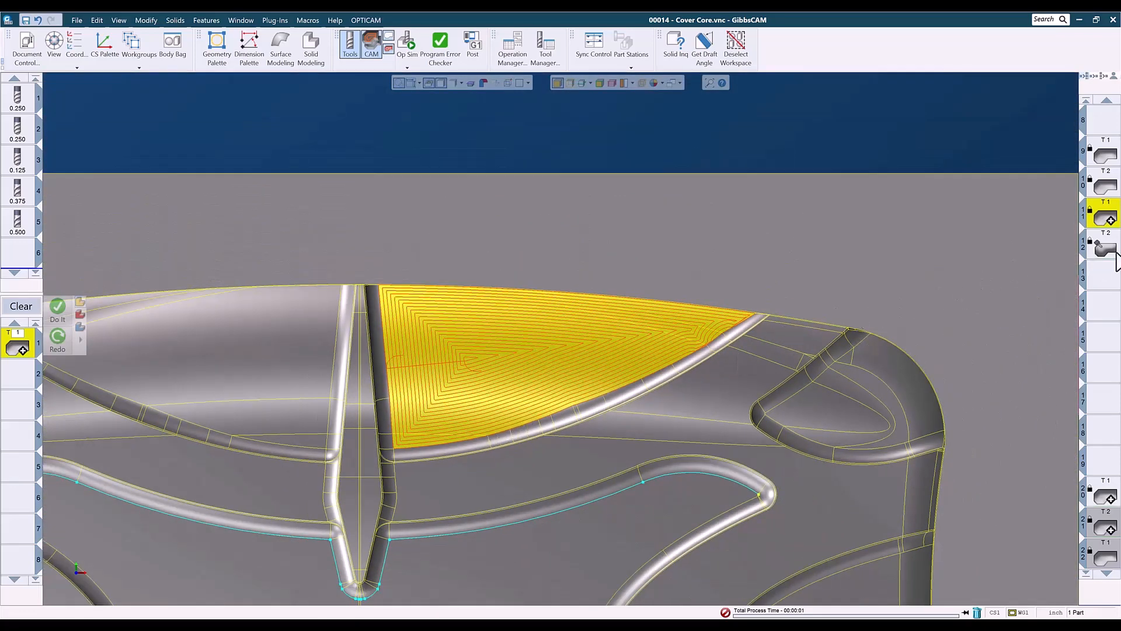
- Load operation 12, examine its passes following the pocket's curved edge from the top, and return to the isometric view
{"action": "double_click", "coordinate": [1109, 245]}
{"action": "middle_click_drag", "start_coordinate": [278, 484], "coordinate": [592, 450]}
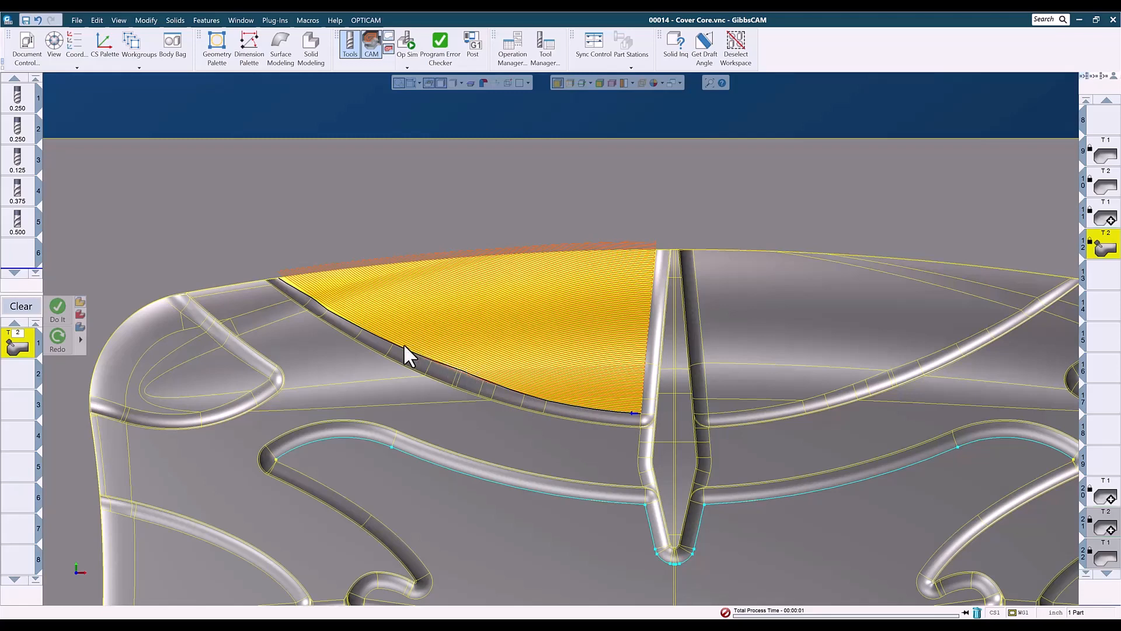
{"action": "key", "text": "ctrl+i"}
{"action": "key", "text": "ctrl+u"}
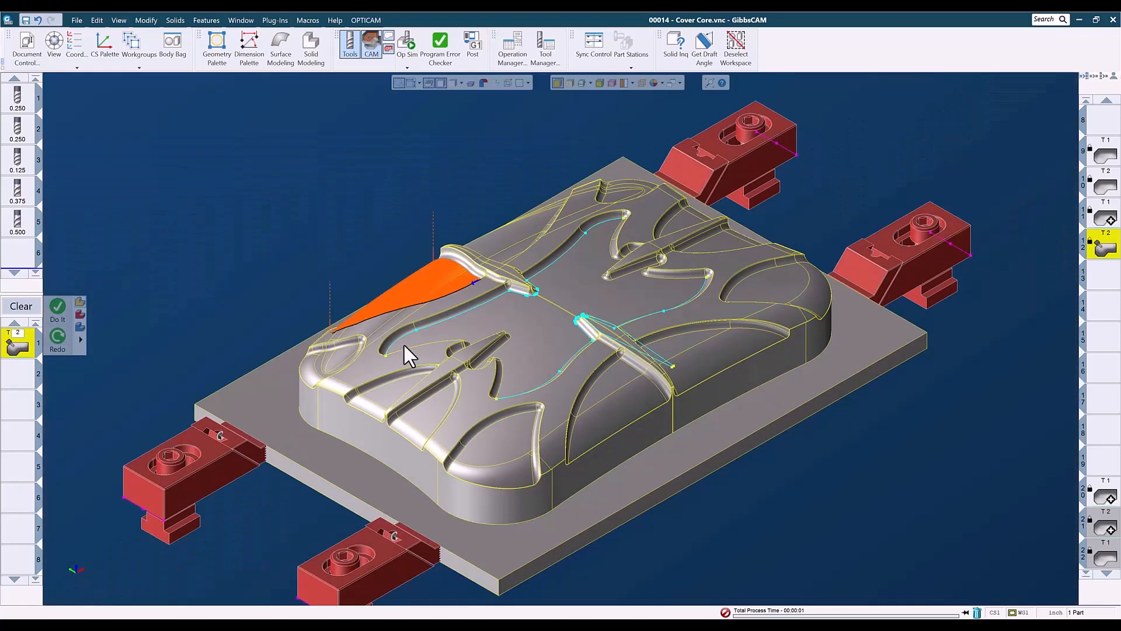
- Run the Op Sim rendering of finishing operations 9 through 12 on the cover core
{"action": "left_click", "coordinate": [407, 46]}
{"action": "left_click", "coordinate": [368, 133]}
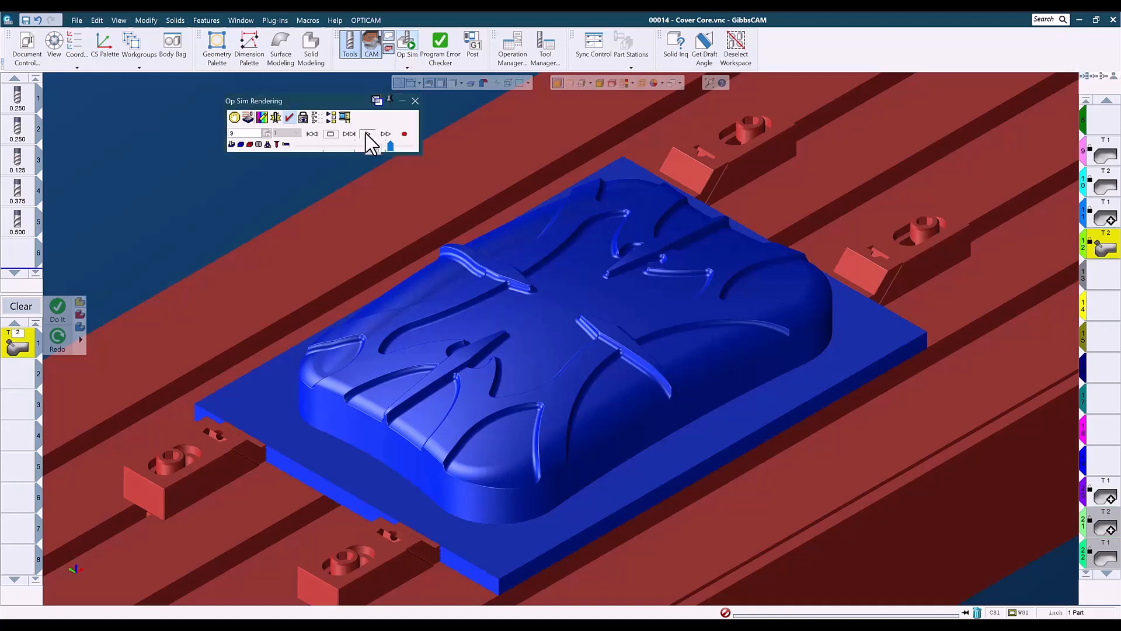
{"action": "left_click", "coordinate": [368, 136]}
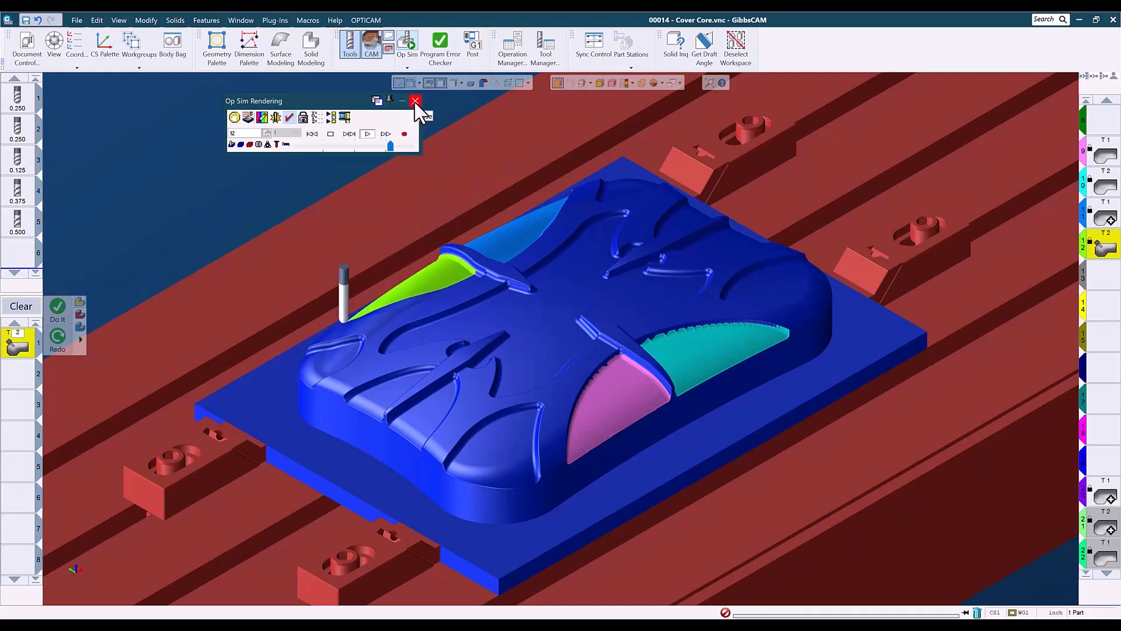
- Close the Op Sim rendering and select both halves of the central pocket floor, with solid edges and geometry hidden
{"action": "left_click", "coordinate": [414, 100]}
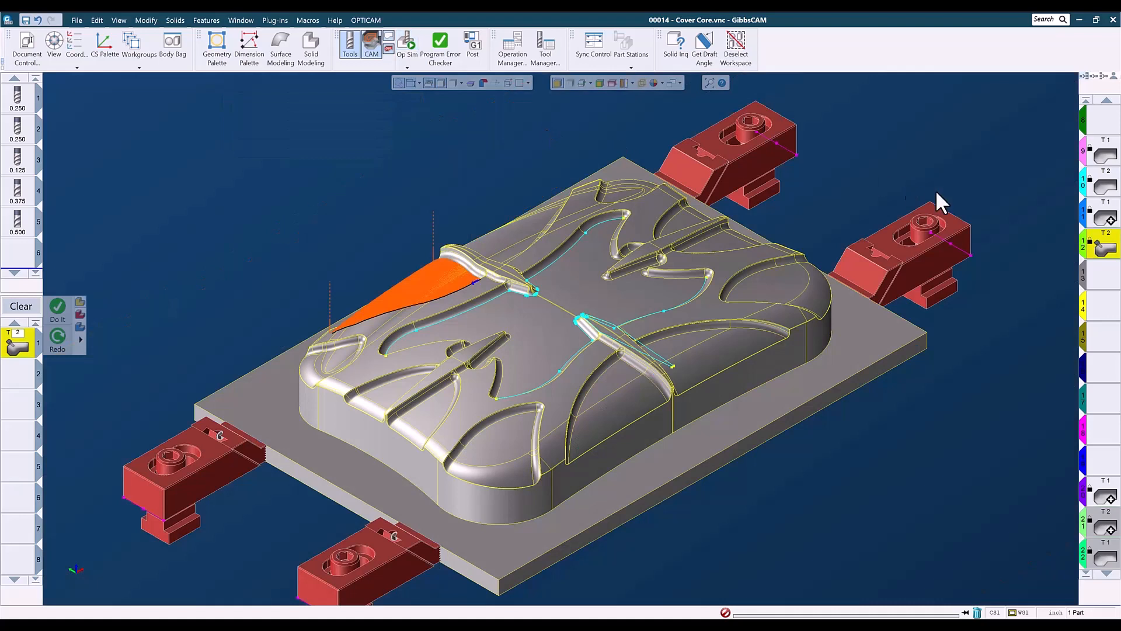
{"action": "left_click", "coordinate": [1107, 274]}
{"action": "left_click", "coordinate": [604, 299]}
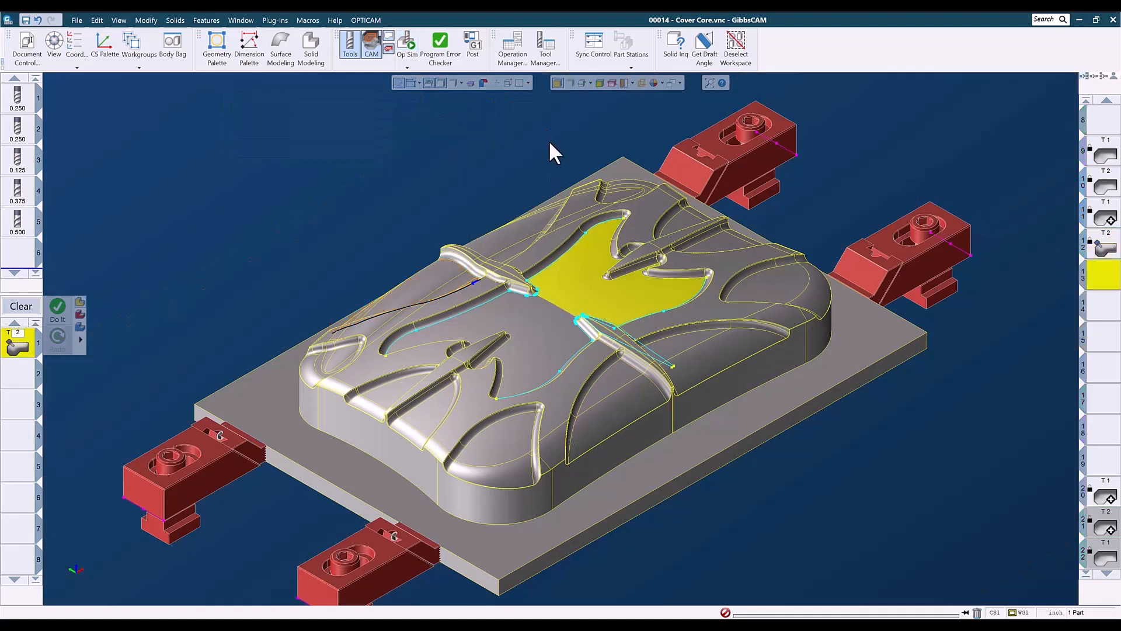
{"action": "left_click", "coordinate": [569, 83]}
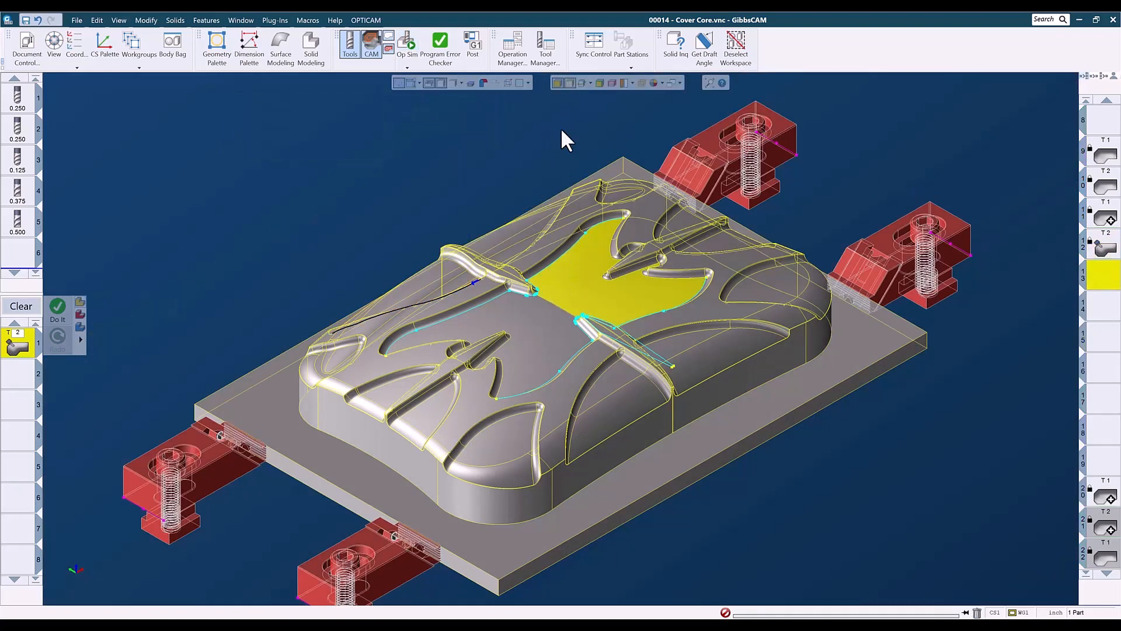
{"action": "left_click", "coordinate": [565, 80]}
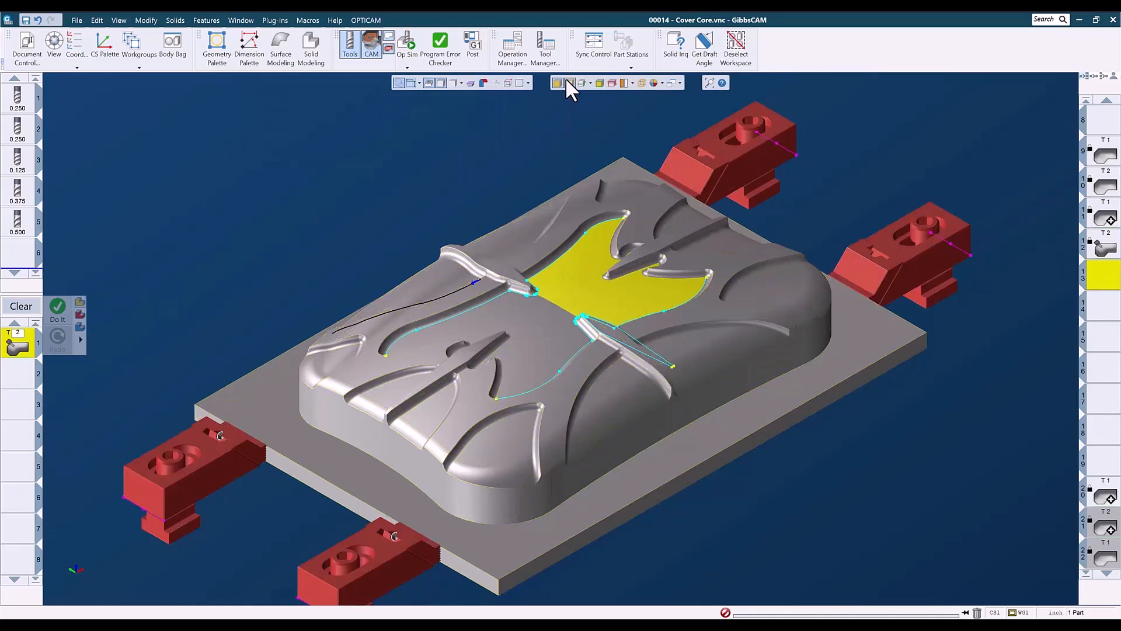
{"action": "left_click", "coordinate": [549, 303]}
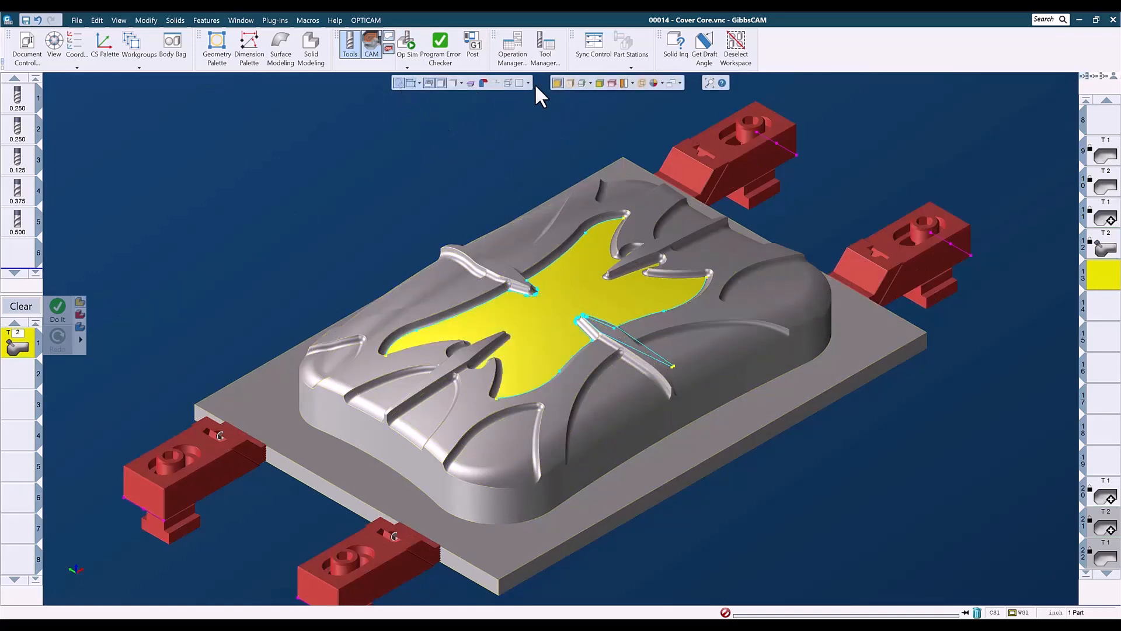
{"action": "left_click", "coordinate": [398, 82]}
- Load operation 28 and examine its passes over the central pocket floor and around the ribs from several angles
{"action": "scroll", "coordinate": [1109, 405], "scroll_direction": "down", "scroll_amount": 4}
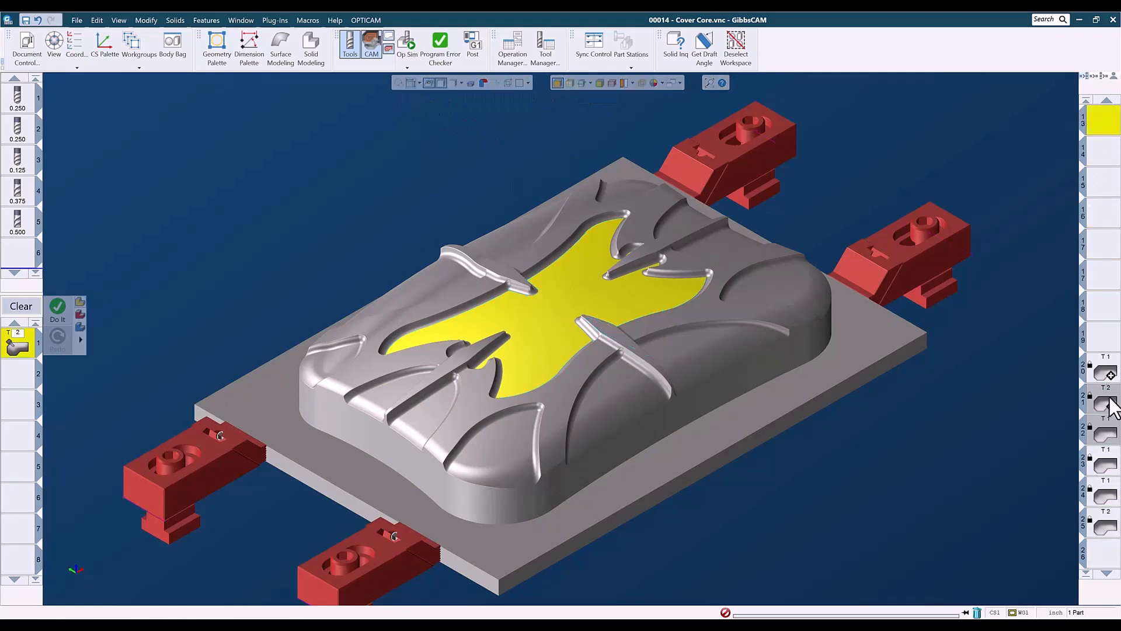
{"action": "scroll", "coordinate": [1112, 409], "scroll_direction": "down", "scroll_amount": 5}
{"action": "left_click", "coordinate": [1103, 470]}
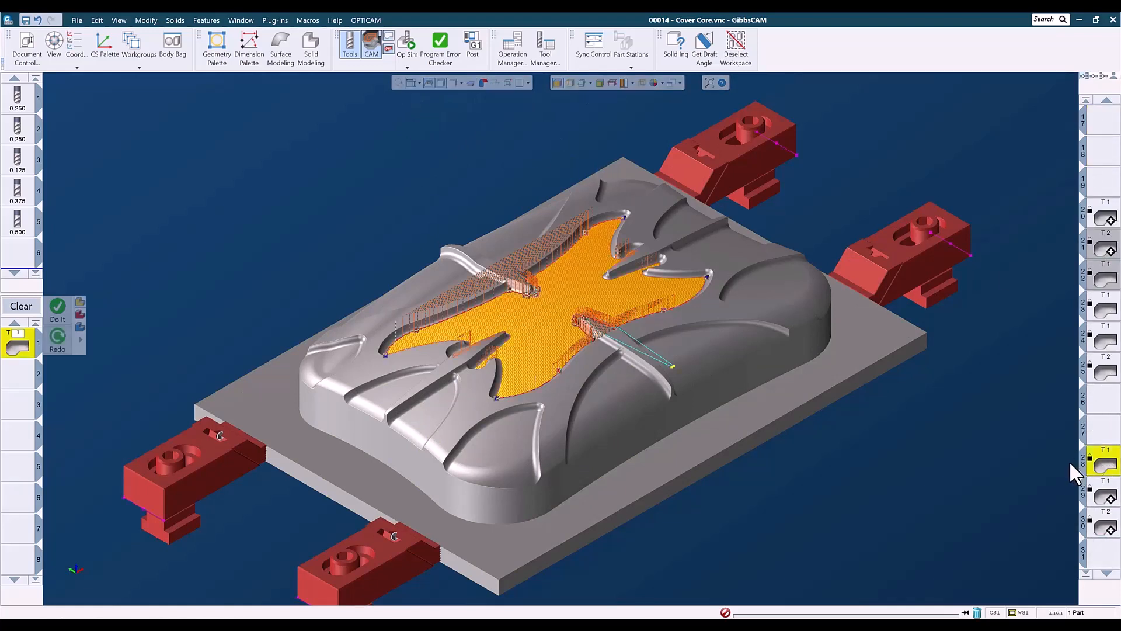
{"action": "middle_click_drag", "start_coordinate": [485, 538], "coordinate": [718, 296]}
{"action": "scroll", "coordinate": [783, 371], "scroll_direction": "up", "scroll_amount": 2}
{"action": "middle_click_drag", "start_coordinate": [778, 361], "coordinate": [737, 409]}
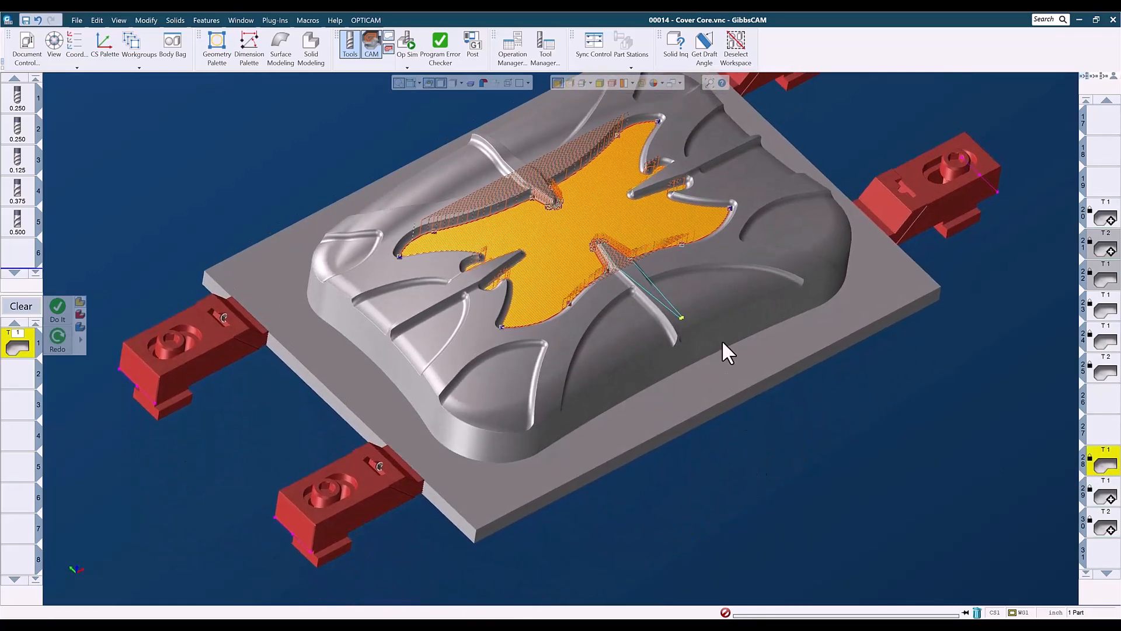
{"action": "middle_click_drag", "start_coordinate": [622, 296], "coordinate": [547, 320]}
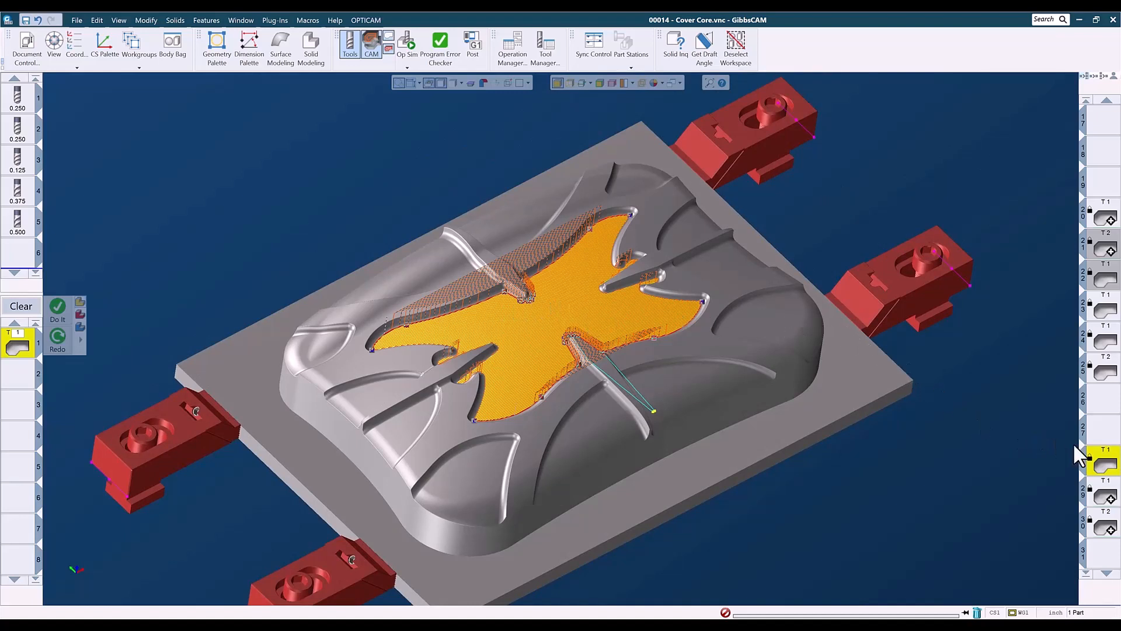
{"action": "middle_click_drag", "start_coordinate": [638, 413], "coordinate": [625, 438]}
{"action": "scroll", "coordinate": [1112, 287], "scroll_direction": "up", "scroll_amount": 1}
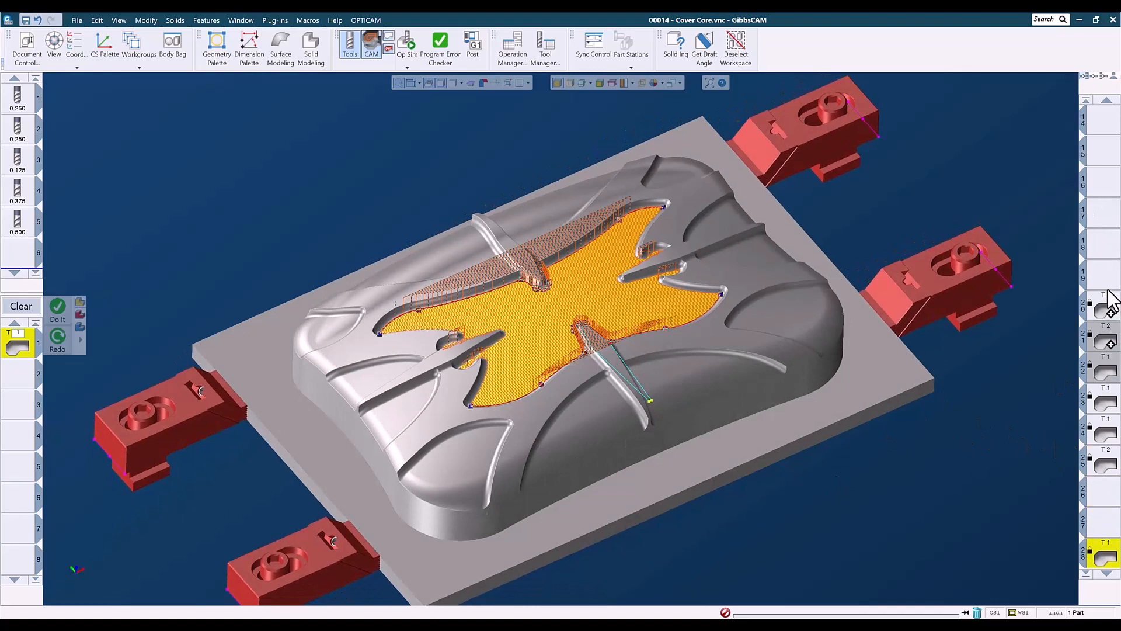
{"action": "left_click", "coordinate": [1105, 311]}
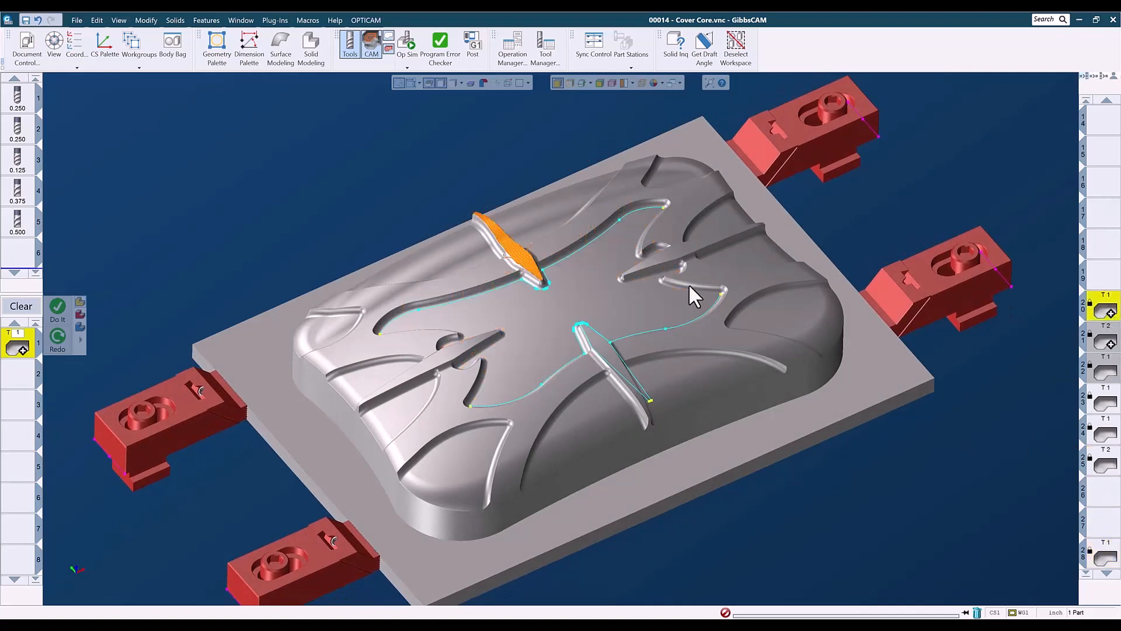
{"action": "scroll", "coordinate": [1110, 455], "scroll_direction": "down", "scroll_amount": 1}
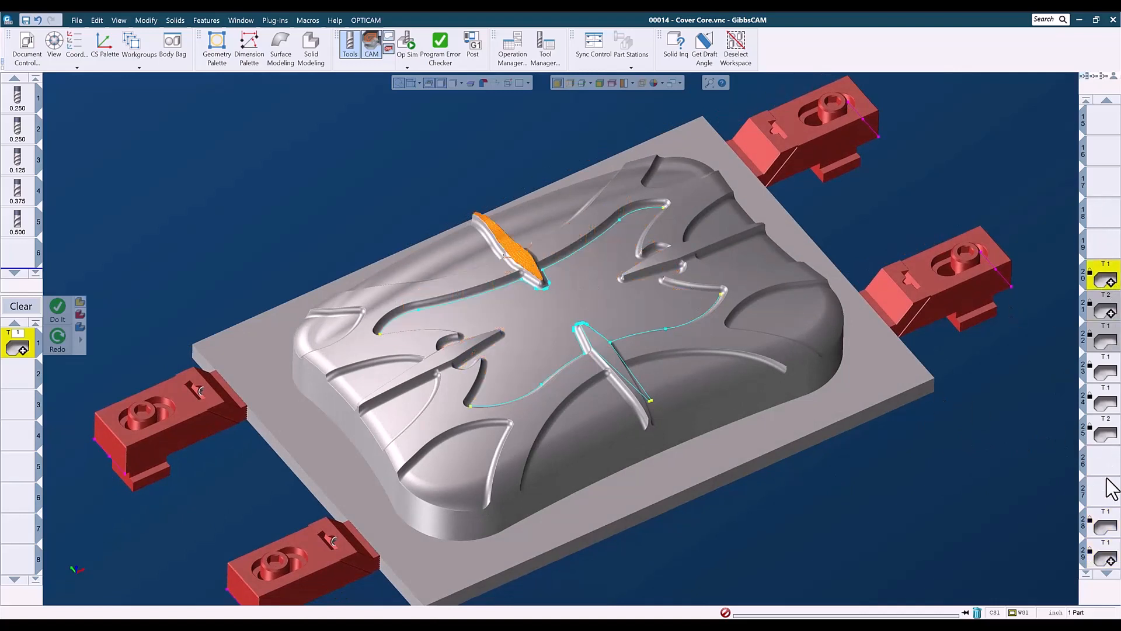
{"action": "left_click", "coordinate": [1106, 524]}
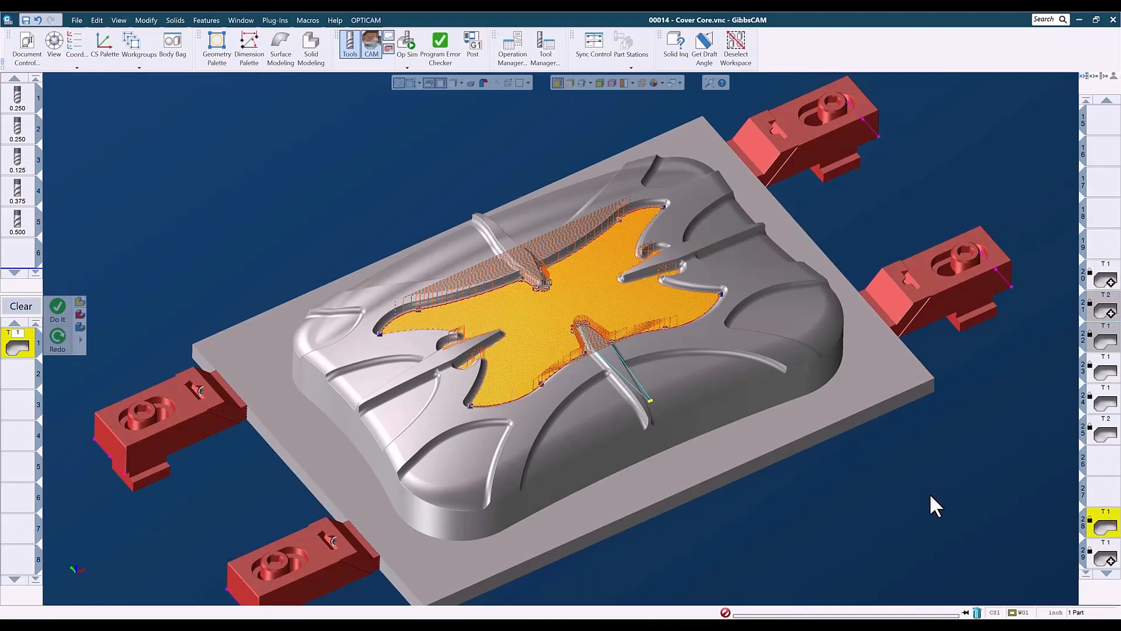
- Load radial lace operation 29 and examine its cutting pattern on the central pocket floor up close from the top
{"action": "scroll", "coordinate": [1104, 496], "scroll_direction": "down", "scroll_amount": 2}
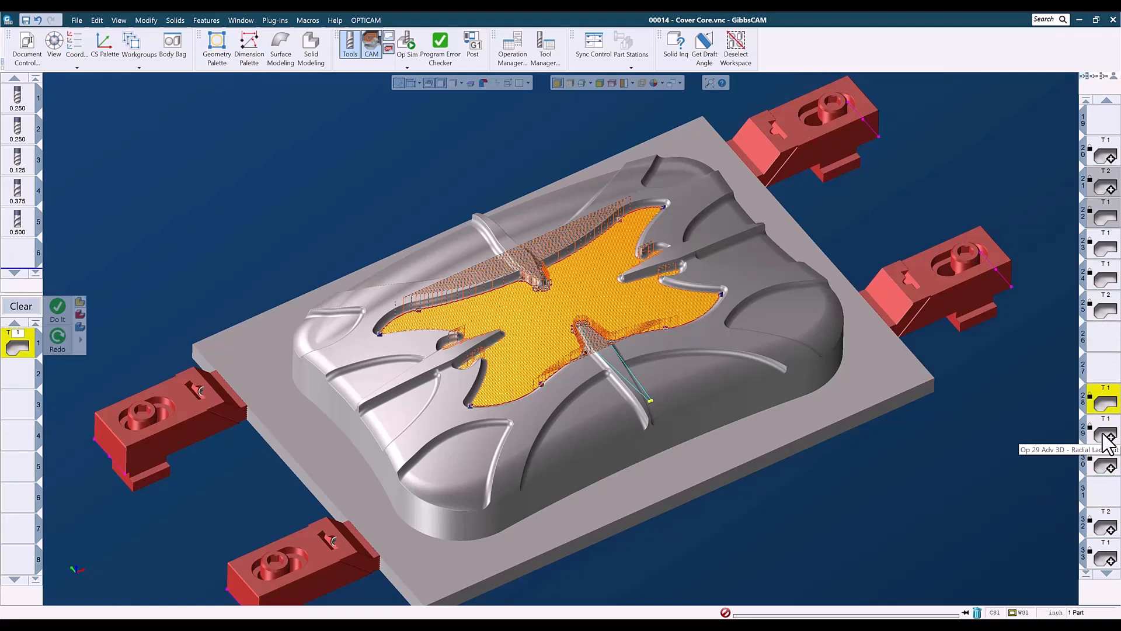
{"action": "key", "text": "ctrl+i"}
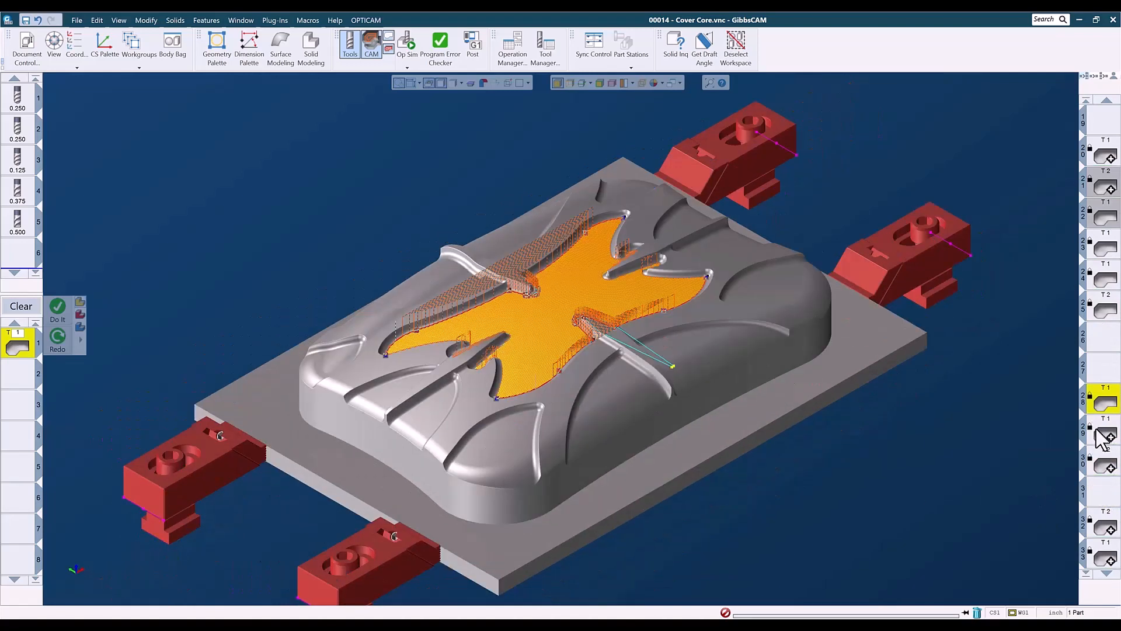
{"action": "left_click", "coordinate": [1103, 439]}
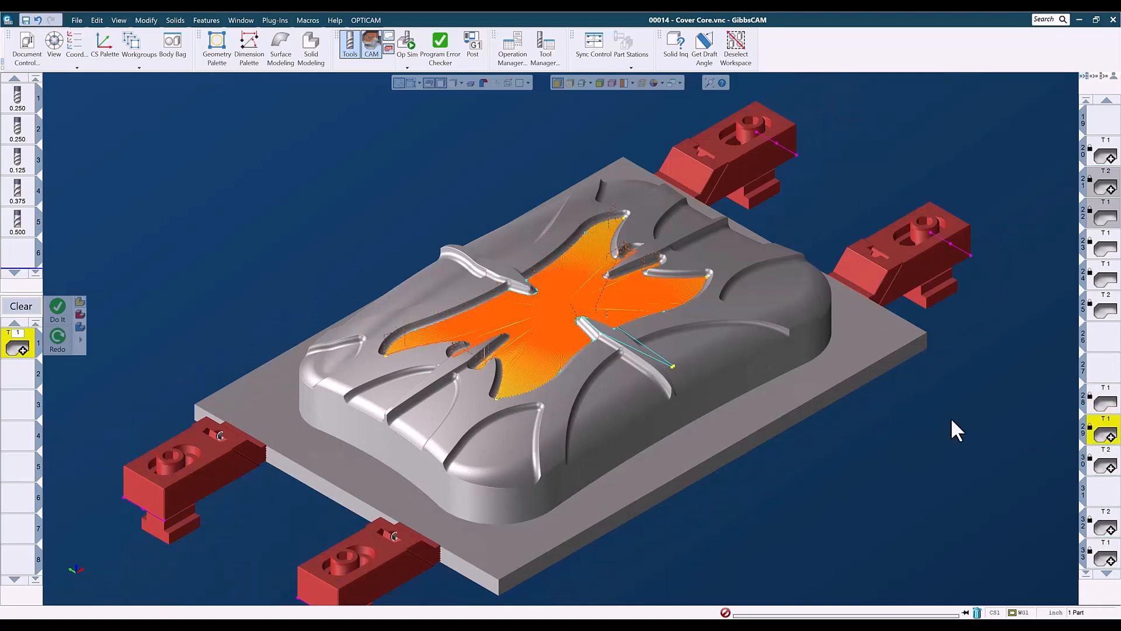
{"action": "key", "text": "ctrl+t"}
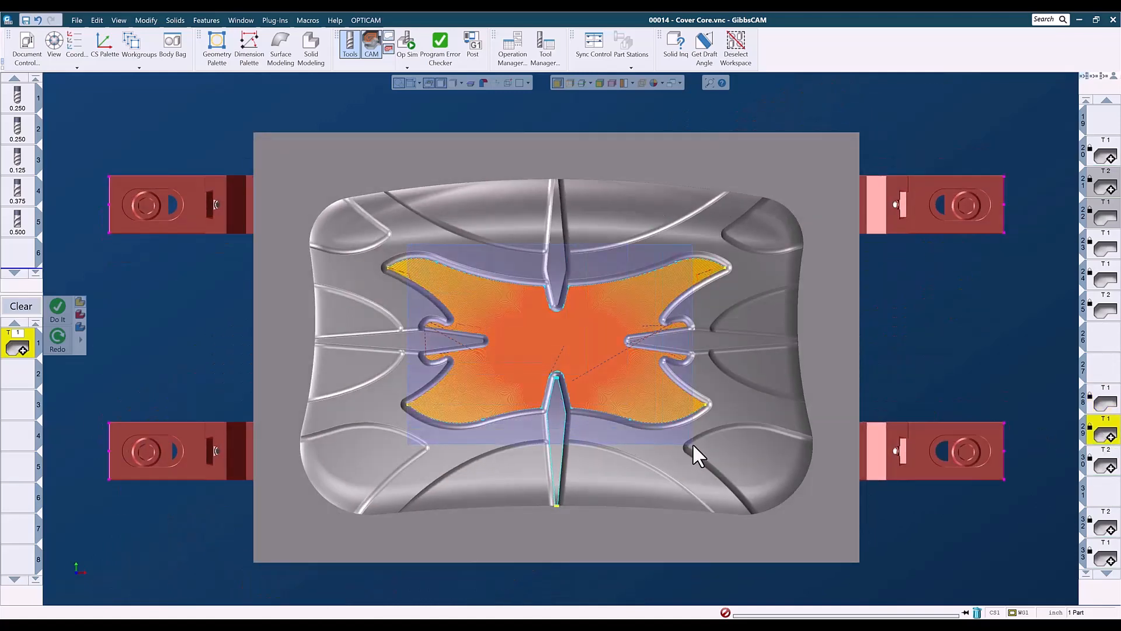
{"action": "scroll", "coordinate": [692, 443], "scroll_direction": "up", "scroll_amount": 3}
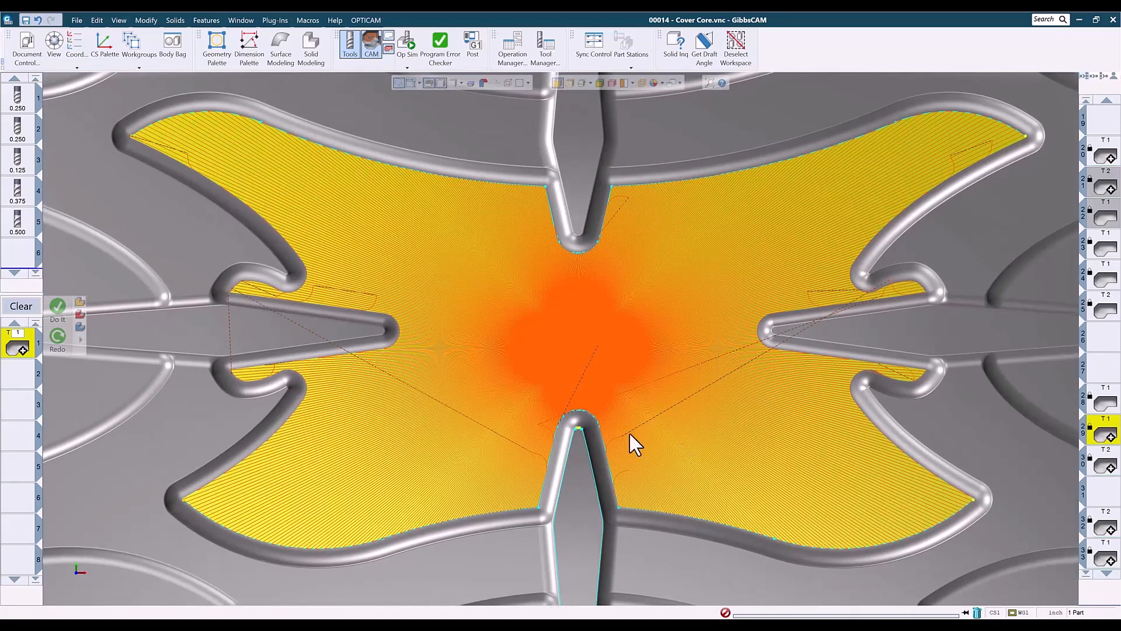
- Review operation 29's Lace Cut process settings and inspect the spacing of its passes around the radial centre
{"action": "double_click", "coordinate": [31, 348]}
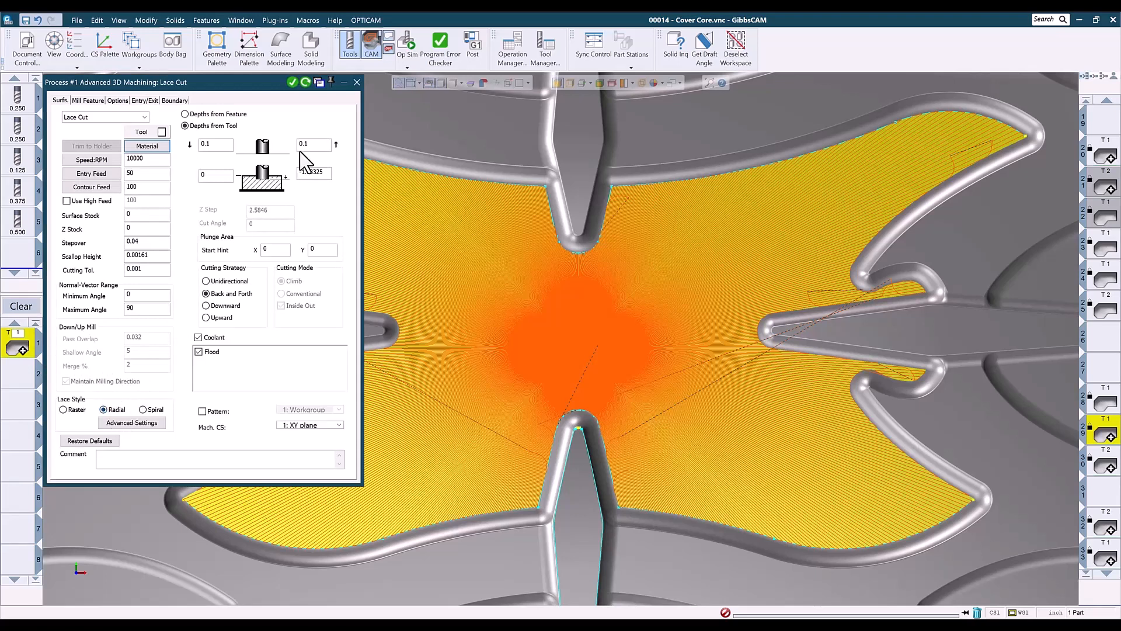
{"action": "left_click", "coordinate": [356, 82]}
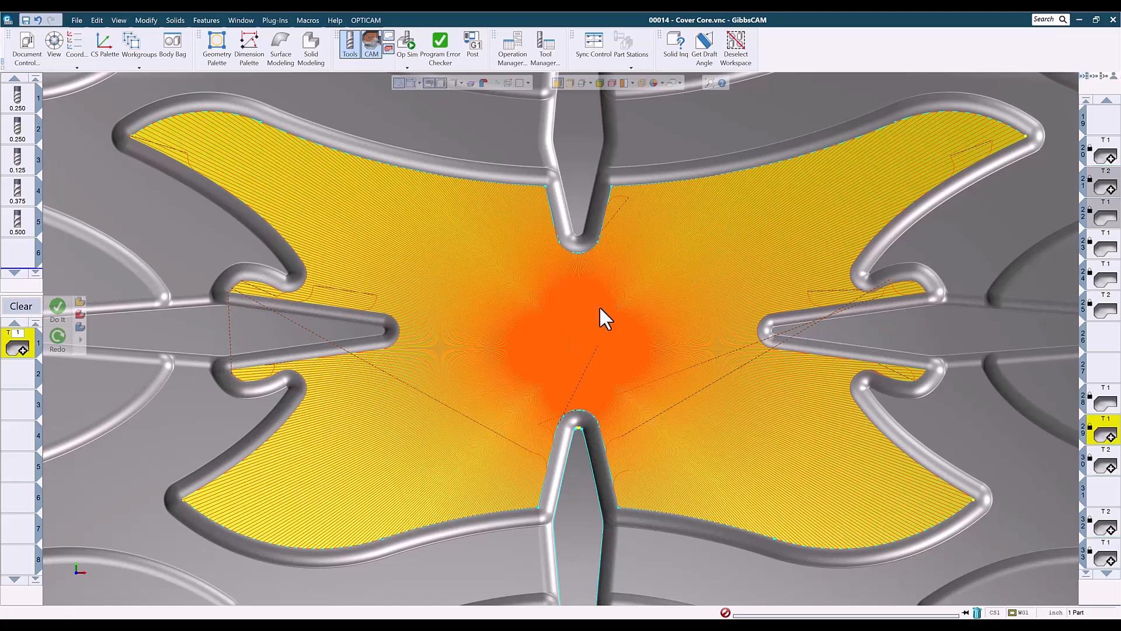
{"action": "left_click_drag", "start_coordinate": [650, 358], "coordinate": [649, 360]}
{"action": "scroll", "coordinate": [626, 366], "scroll_direction": "down", "scroll_amount": 5}
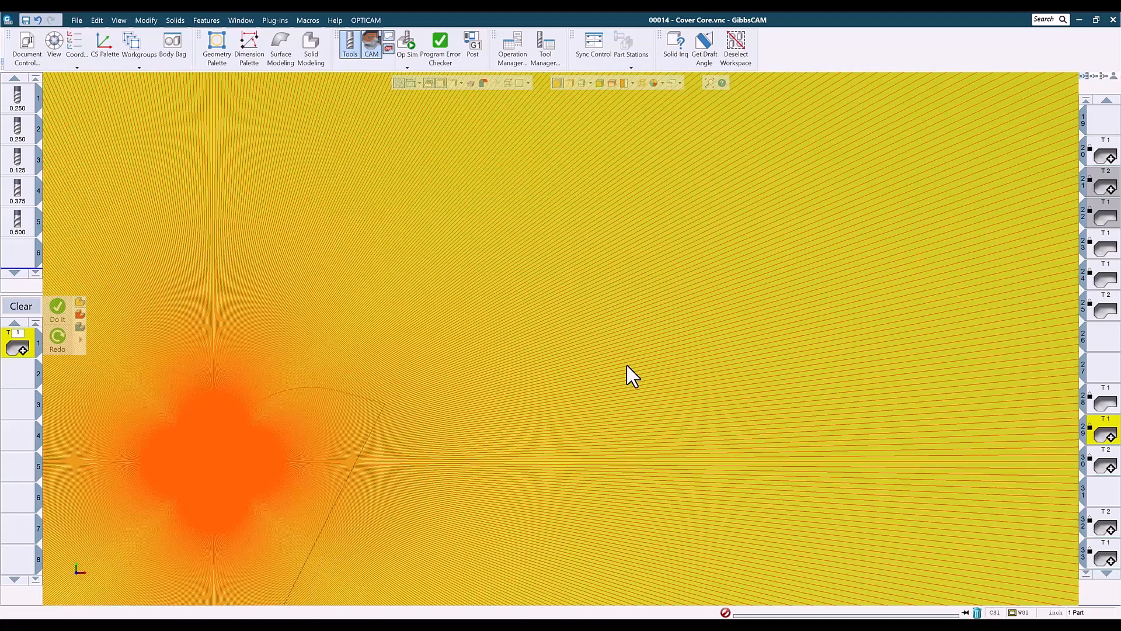
{"action": "scroll", "coordinate": [636, 370], "scroll_direction": "down", "scroll_amount": 6}
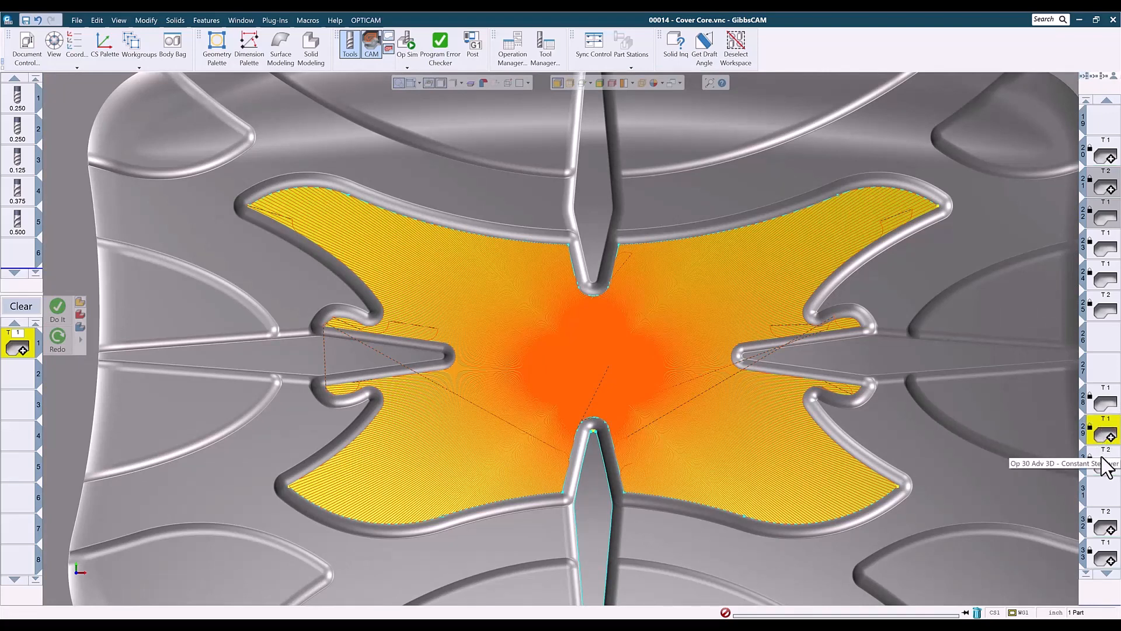
- Load constant stepover operation 30 and examine its passes and linking moves over the central pocket floor from the top
{"action": "key", "text": "ctrl+i"}
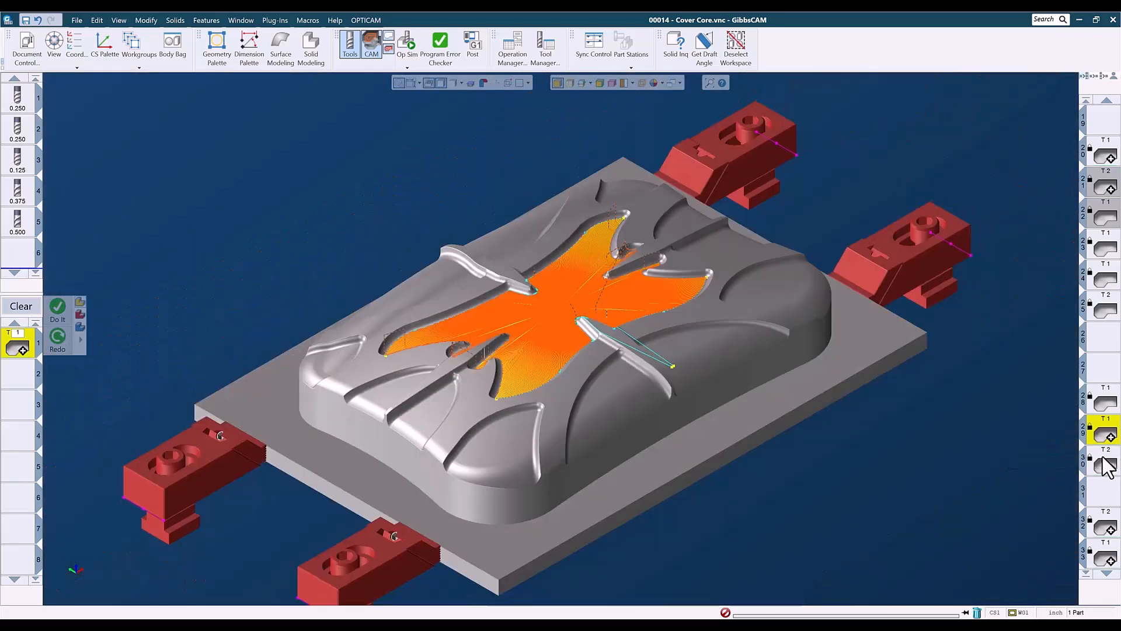
{"action": "left_click", "coordinate": [1101, 463]}
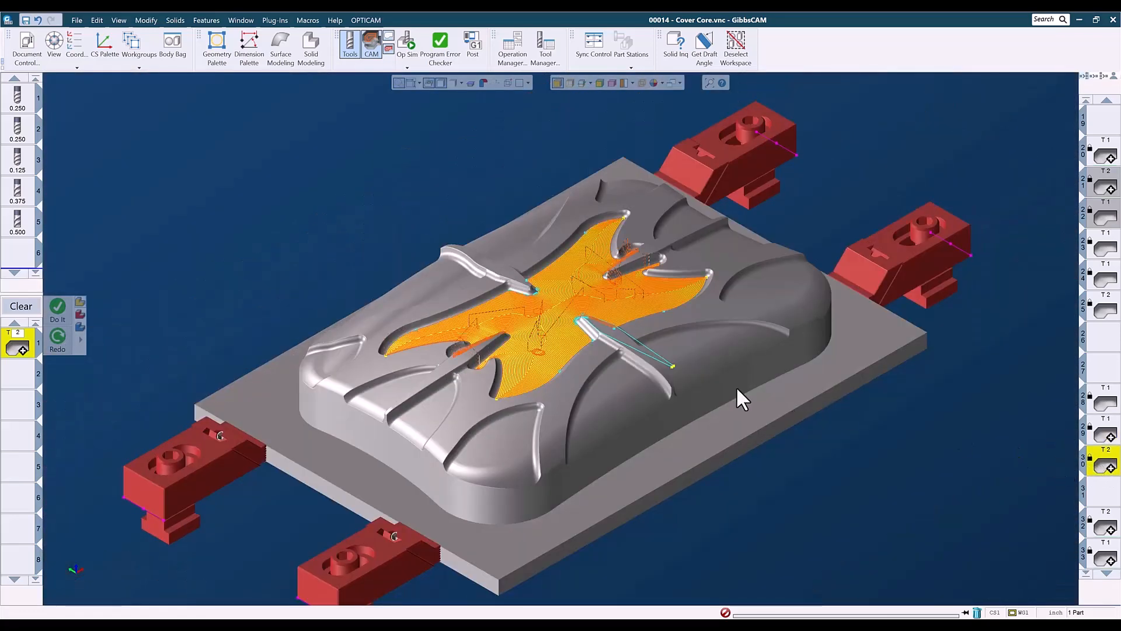
{"action": "key", "text": "ctrl+t"}
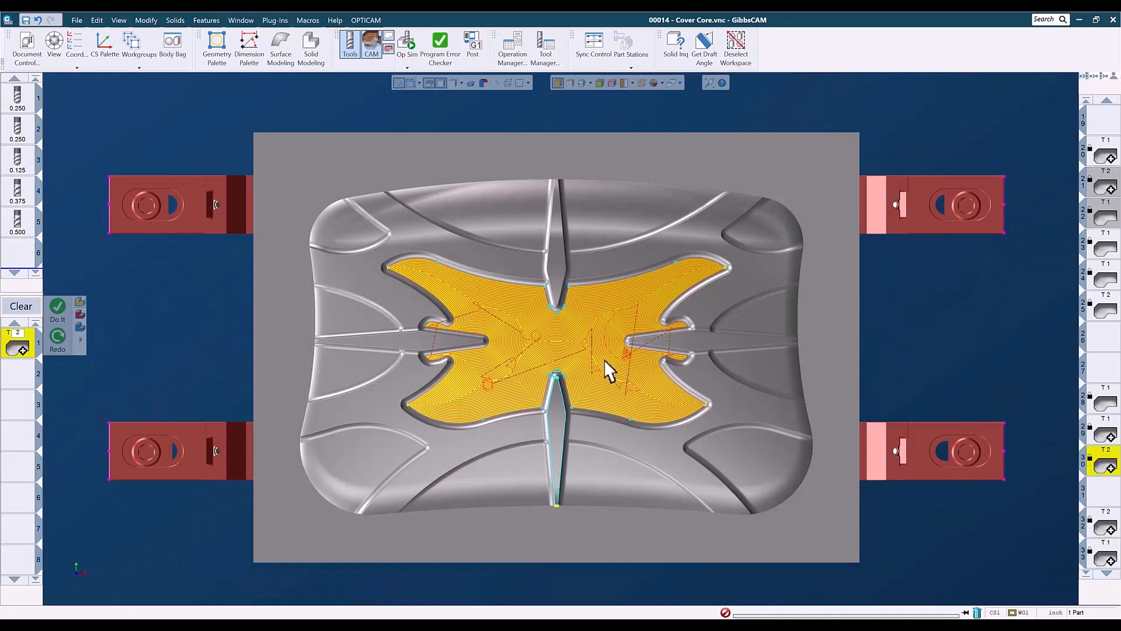
{"action": "left_click_drag", "start_coordinate": [450, 285], "coordinate": [665, 416]}
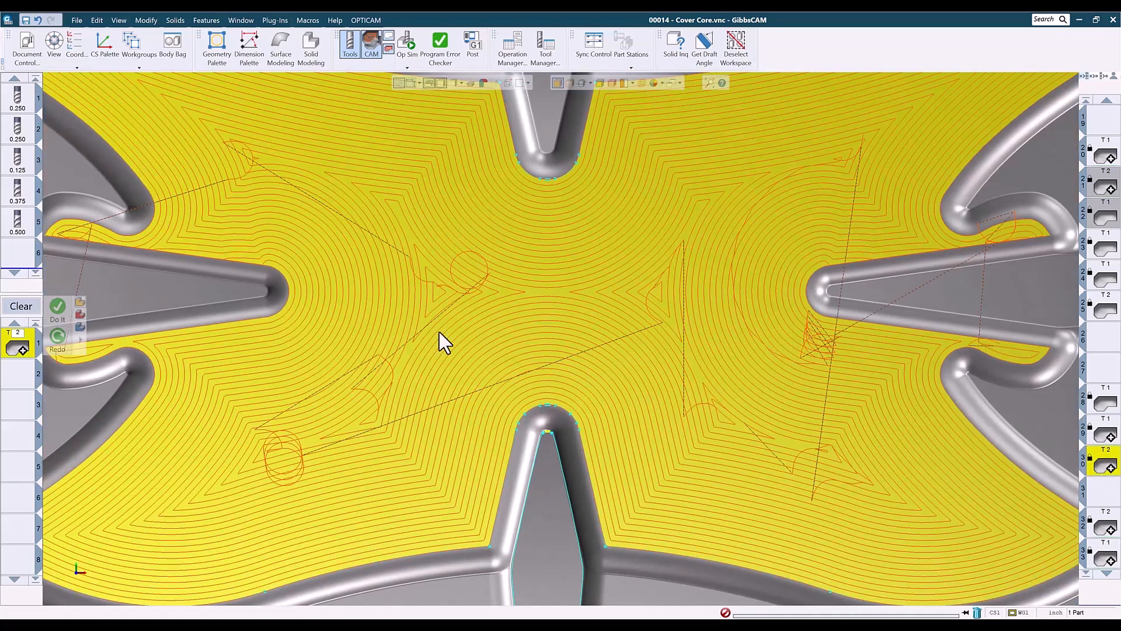
{"action": "scroll", "coordinate": [328, 339], "scroll_direction": "down", "scroll_amount": 1}
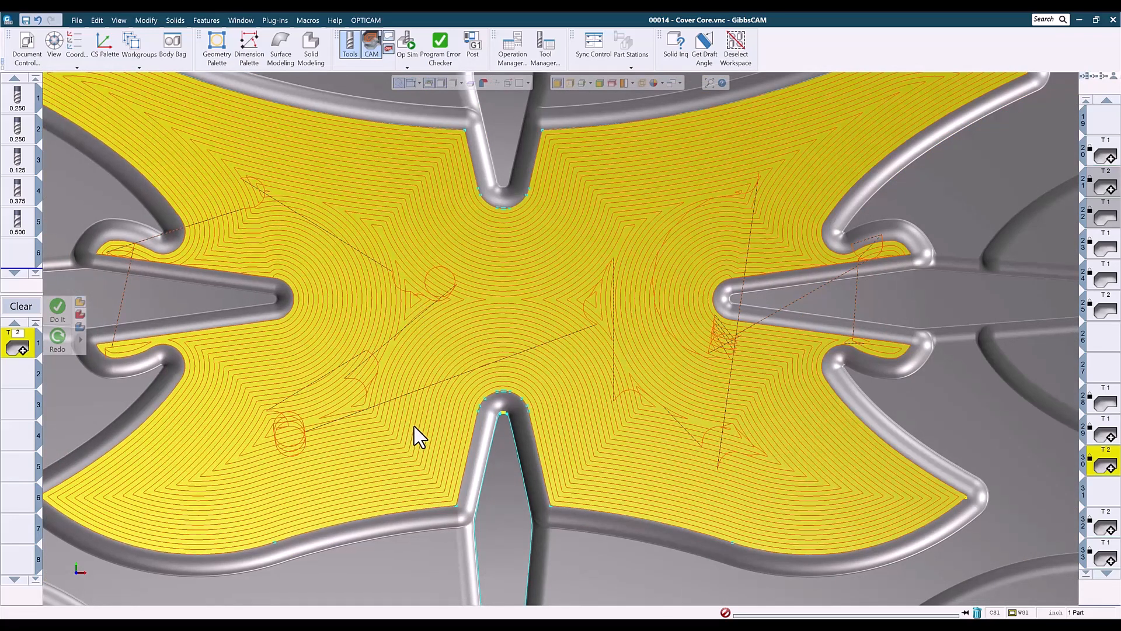
{"action": "scroll", "coordinate": [421, 408], "scroll_direction": "down", "scroll_amount": 1}
- Examine operation 30's passes and retract moves between the ribs up close in the isometric view
{"action": "key", "text": "ctrl+i"}
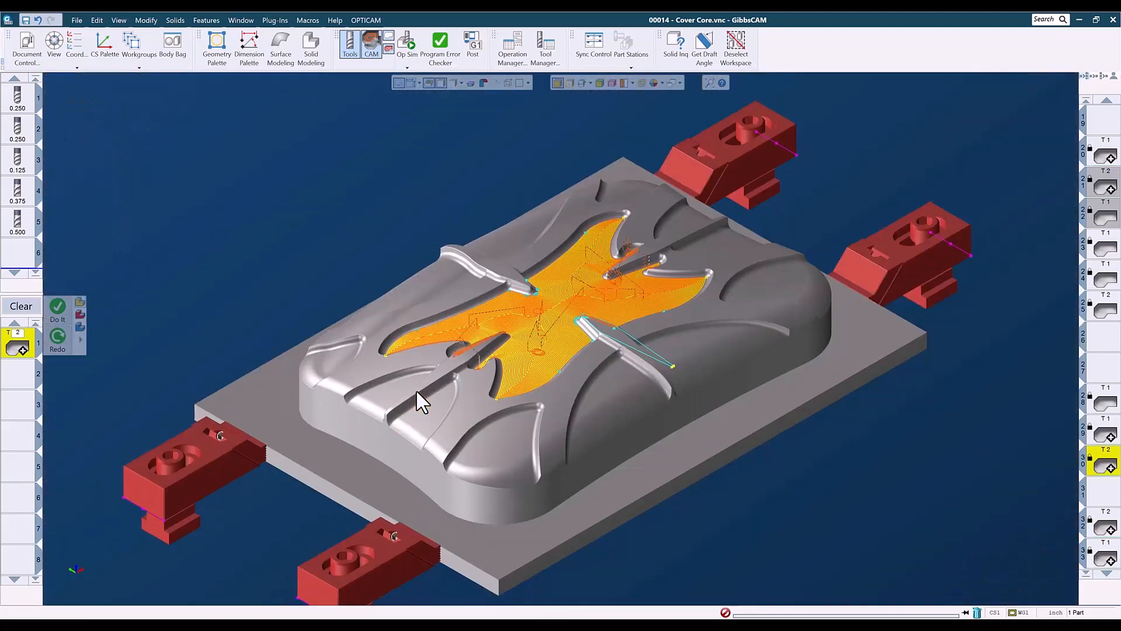
{"action": "scroll", "coordinate": [650, 403], "scroll_direction": "up", "scroll_amount": 5}
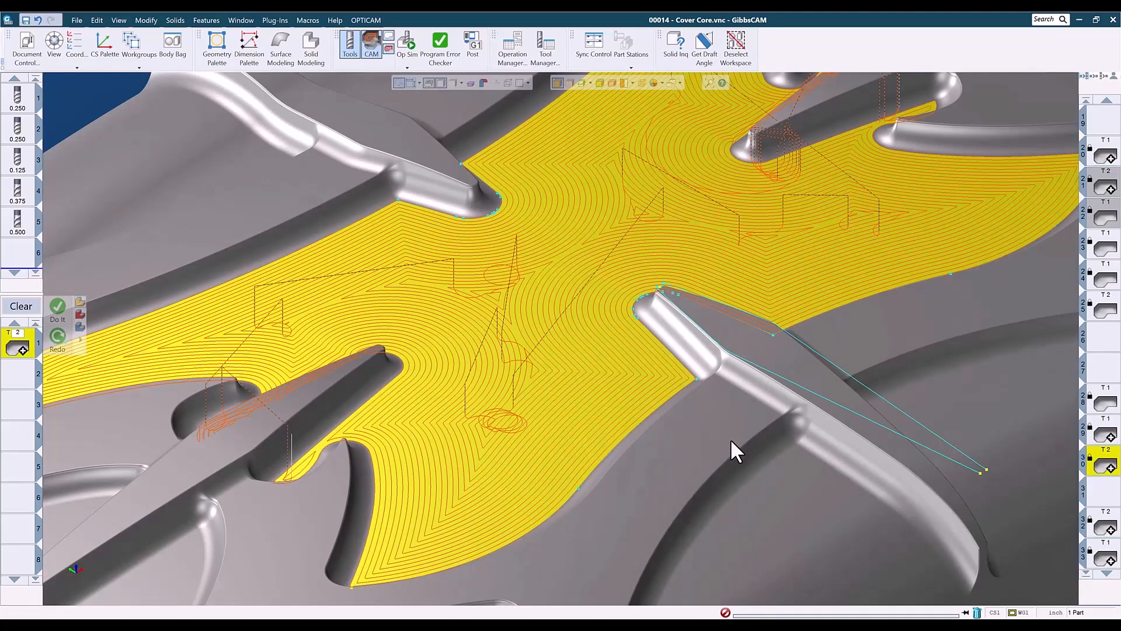
{"action": "scroll", "coordinate": [730, 439], "scroll_direction": "down", "scroll_amount": 3}
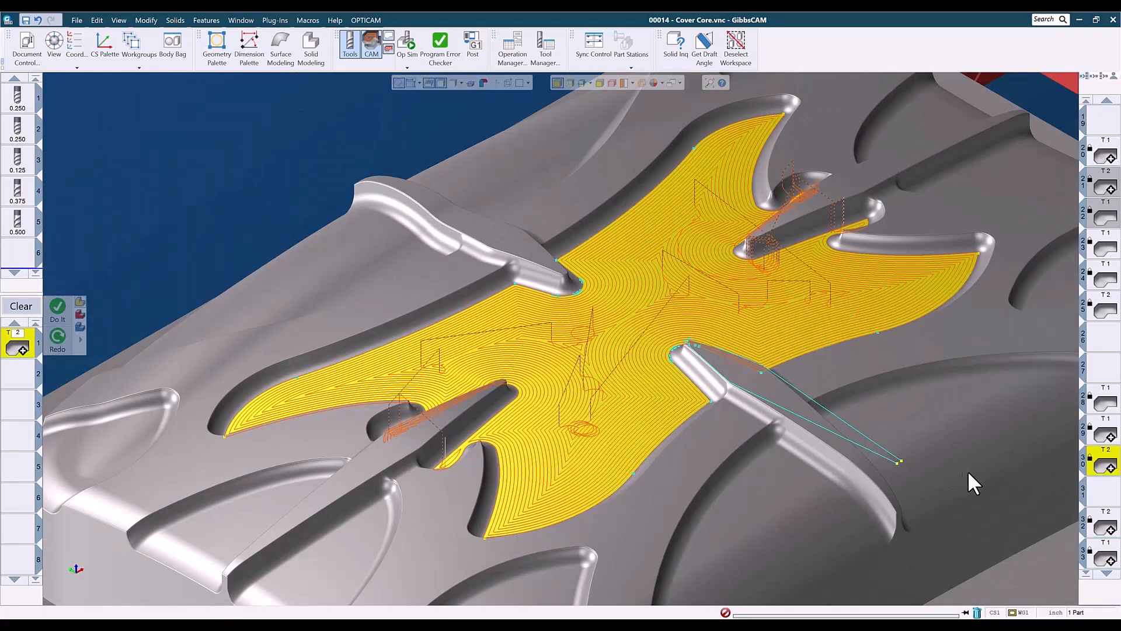
- Load operation 32 and examine from the top how its passes follow the pocket edges and bunch around the rib tips
{"action": "left_click", "coordinate": [1105, 529]}
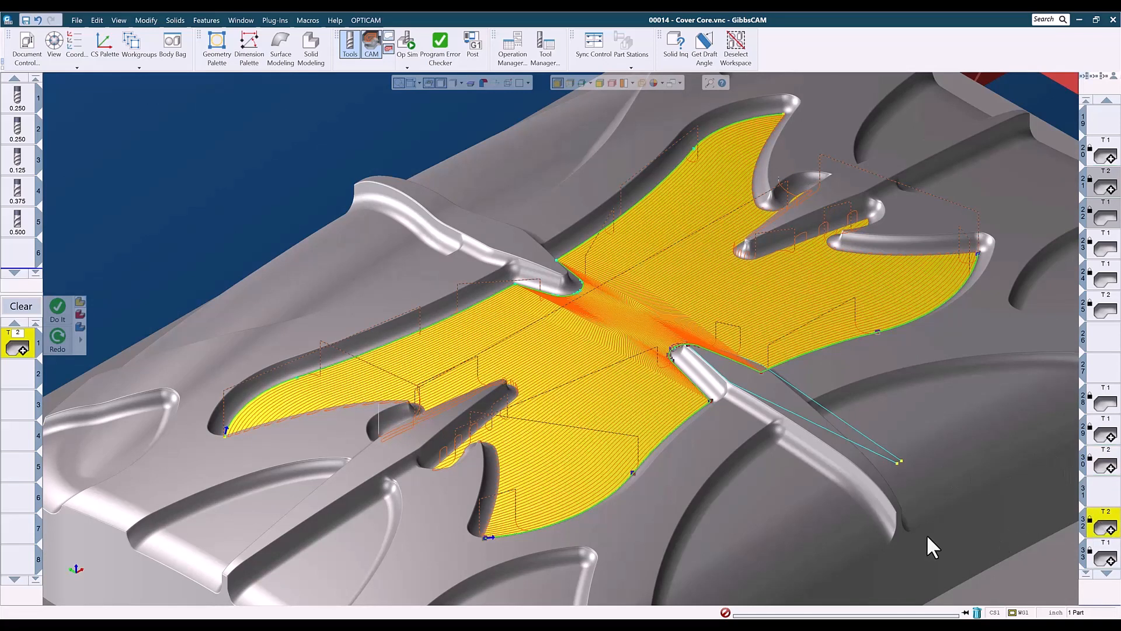
{"action": "key", "text": "ctrl+h"}
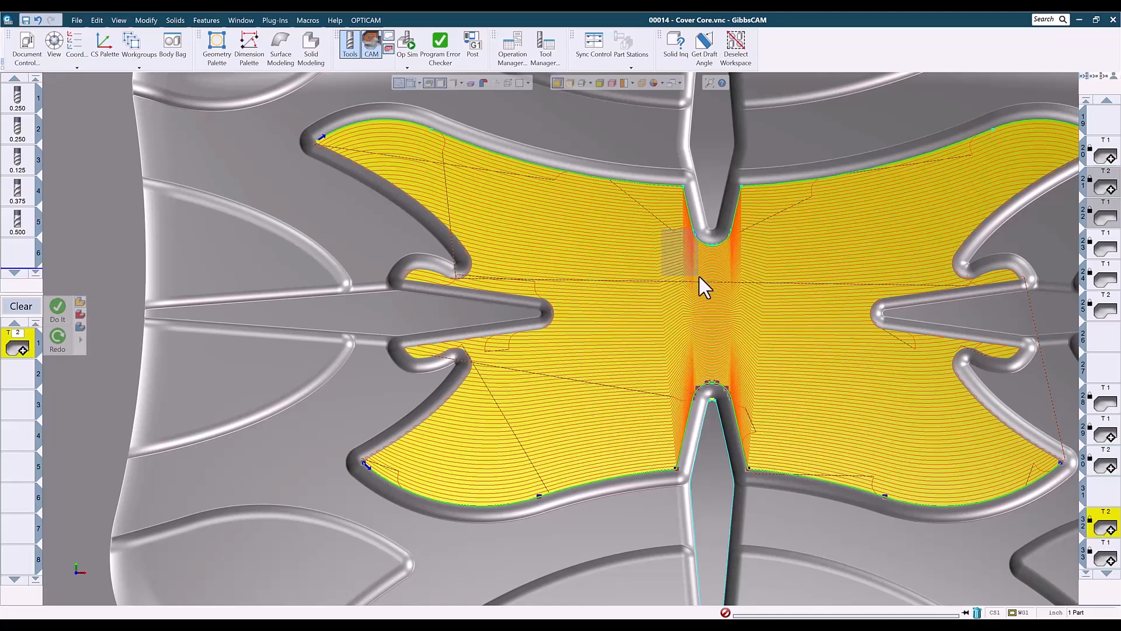
{"action": "scroll", "coordinate": [700, 280], "scroll_direction": "up", "scroll_amount": 5}
{"action": "scroll", "coordinate": [732, 389], "scroll_direction": "down", "scroll_amount": 1}
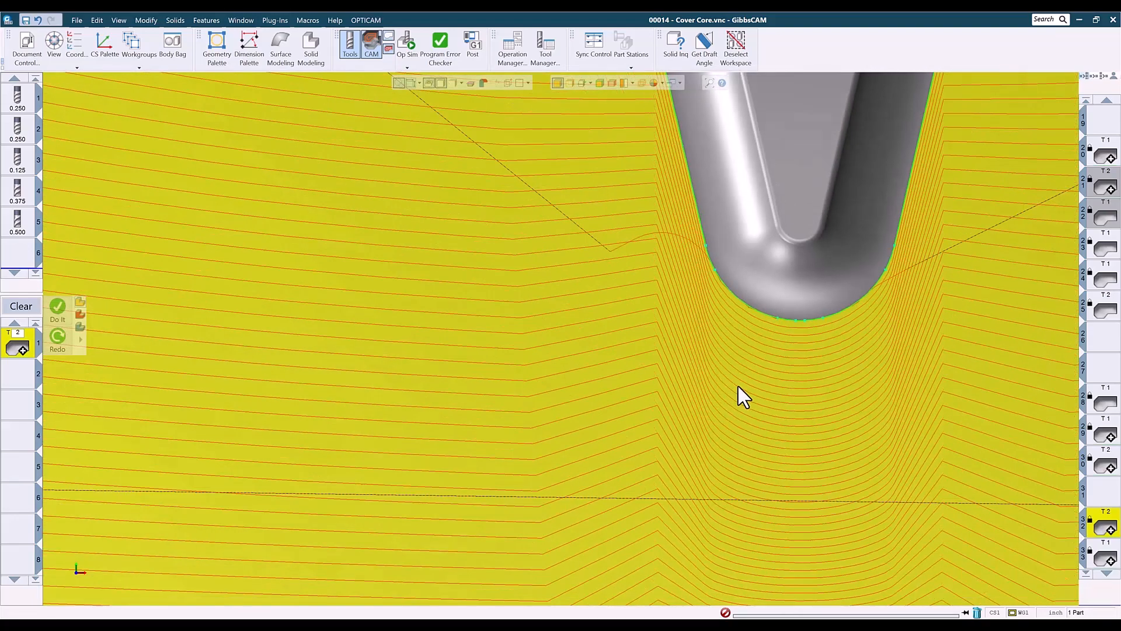
{"action": "scroll", "coordinate": [744, 385], "scroll_direction": "down", "scroll_amount": 10}
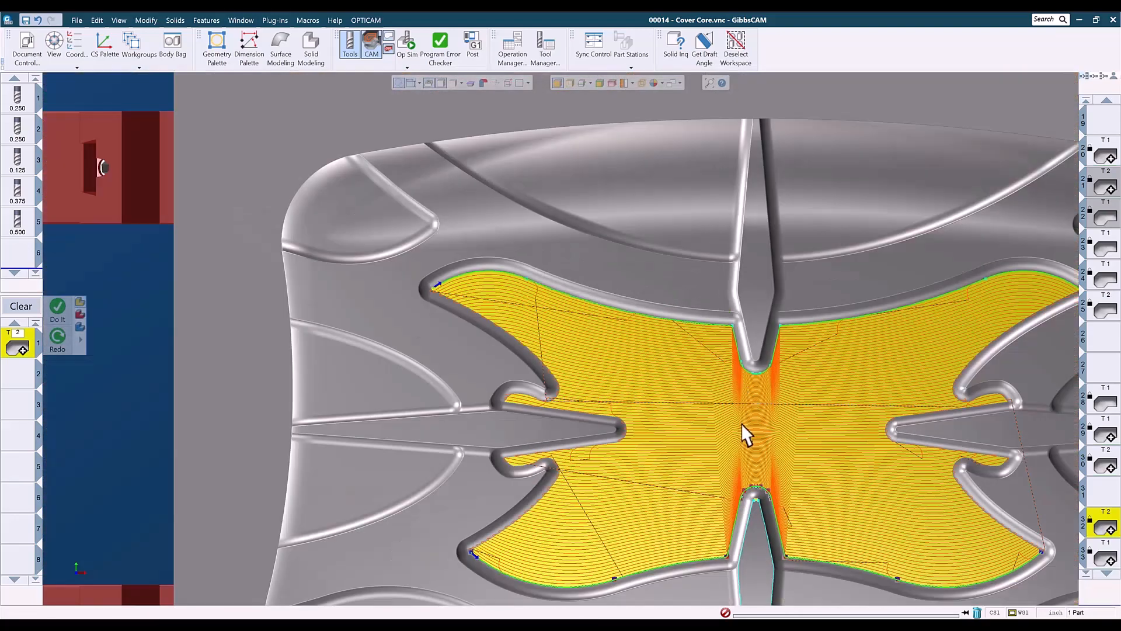
{"action": "middle_click_drag", "start_coordinate": [741, 423], "coordinate": [661, 327]}
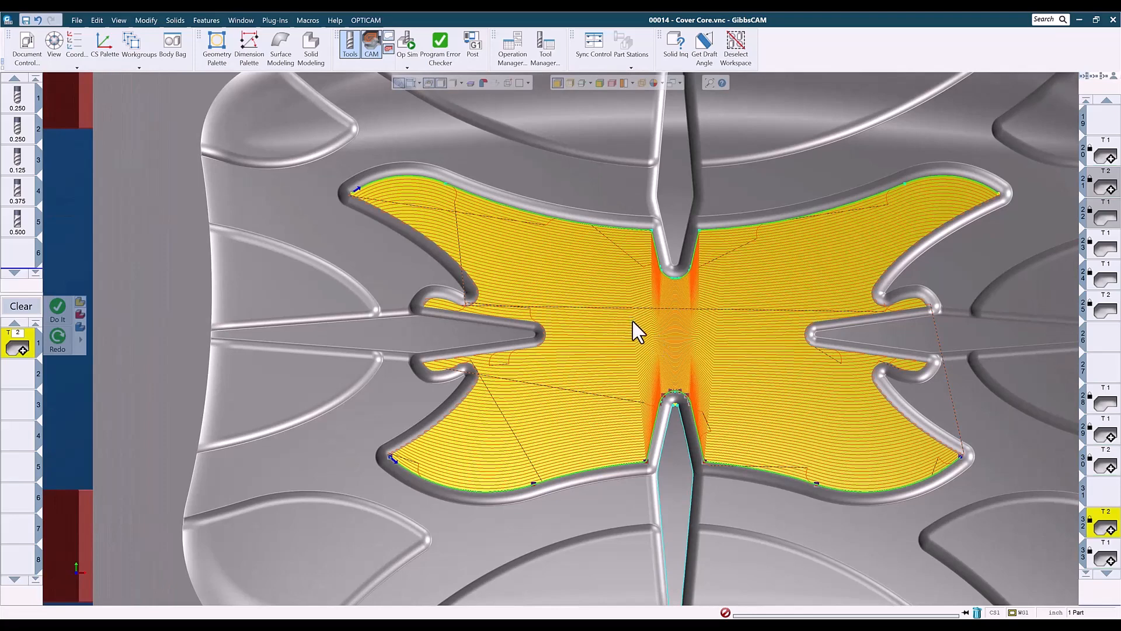
- Load curve flow operation 33 and examine its passes over the central pocket floor from the top and at an angle
{"action": "scroll", "coordinate": [1103, 474], "scroll_direction": "down", "scroll_amount": 3}
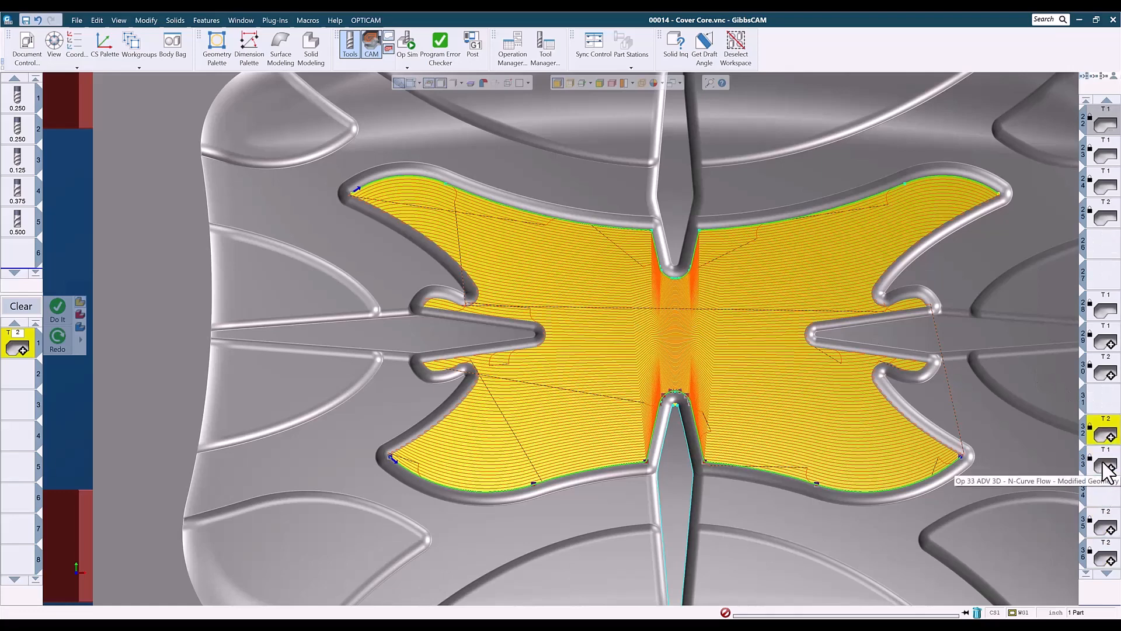
{"action": "left_click", "coordinate": [1105, 471]}
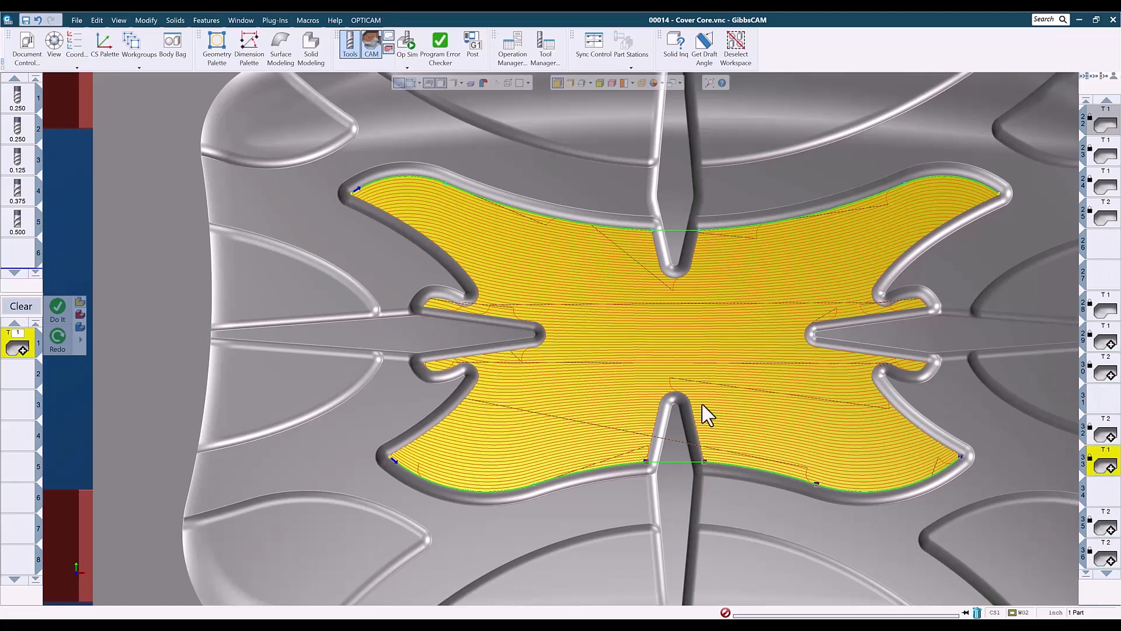
{"action": "middle_click_drag", "start_coordinate": [636, 465], "coordinate": [589, 260]}
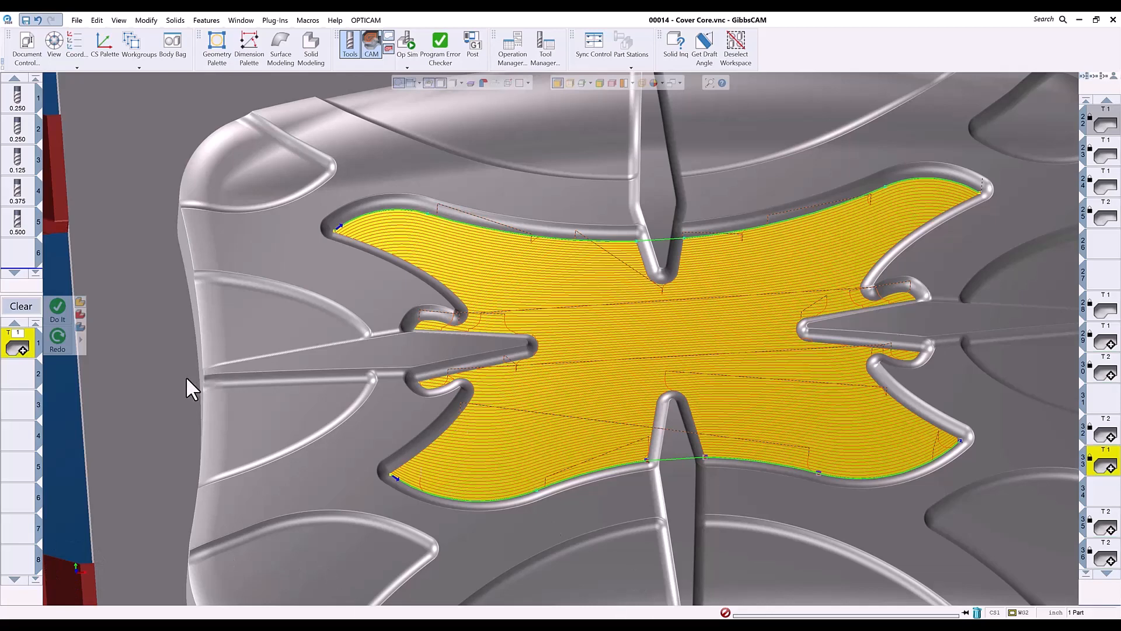
{"action": "left_click", "coordinate": [187, 379]}
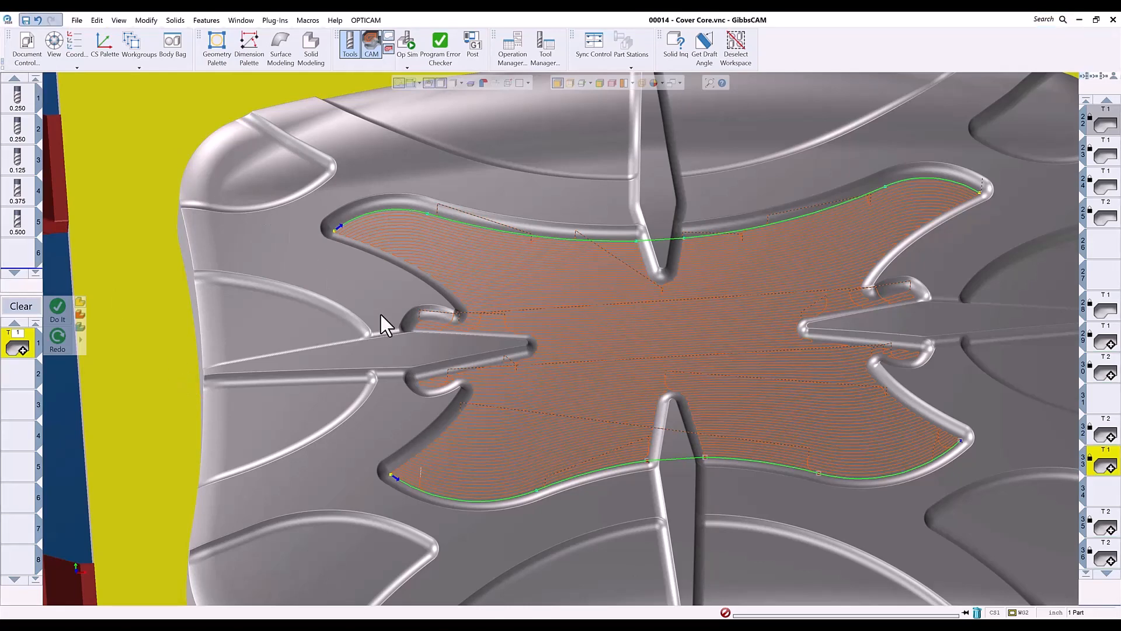
{"action": "middle_click_drag", "start_coordinate": [676, 486], "coordinate": [705, 299]}
{"action": "key", "text": "ctrl+u"}
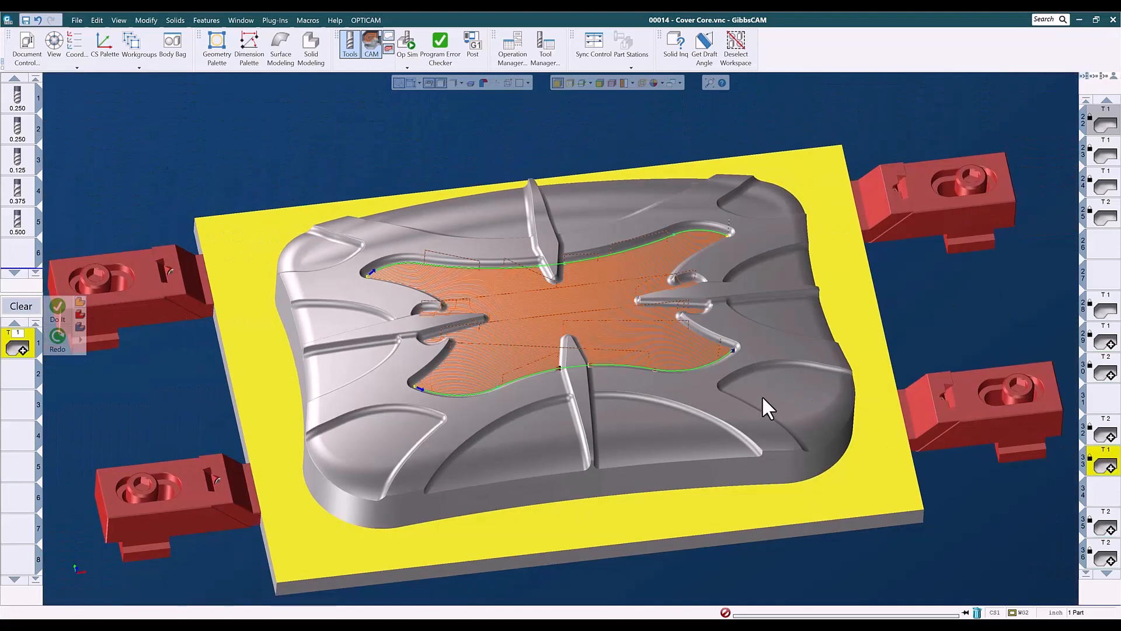
{"action": "middle_click_drag", "start_coordinate": [761, 408], "coordinate": [816, 333]}
- Load operations 35 and 36 in turn and examine their passes on the two front corner branching pockets up close
{"action": "scroll", "coordinate": [1105, 498], "scroll_direction": "down", "scroll_amount": 2}
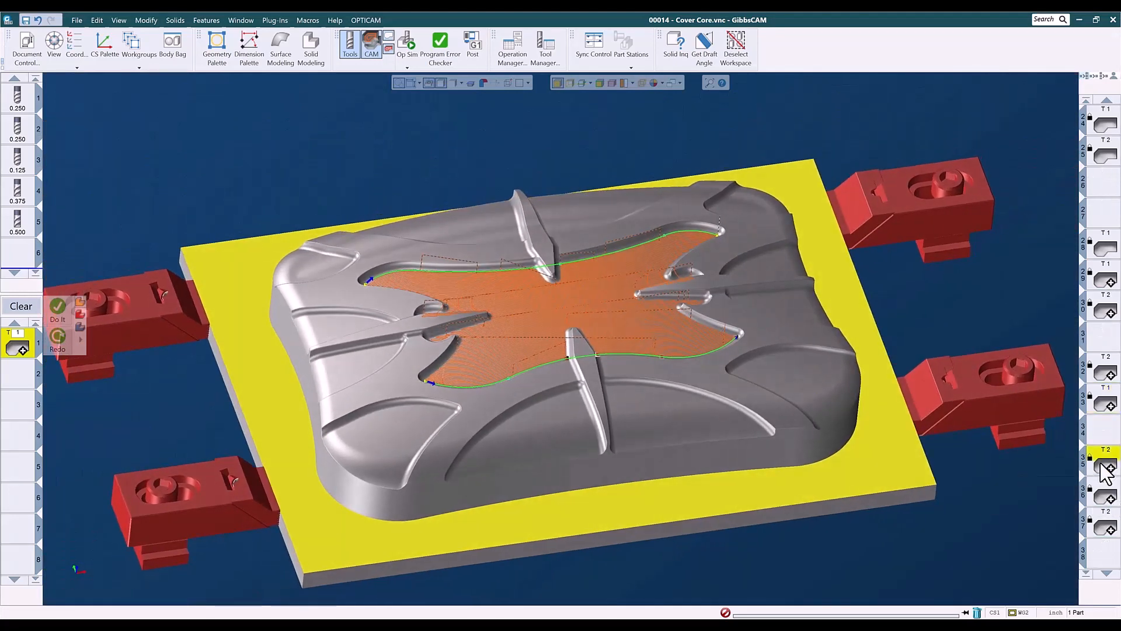
{"action": "left_click", "coordinate": [1105, 466]}
{"action": "left_click_drag", "start_coordinate": [362, 317], "coordinate": [582, 513]}
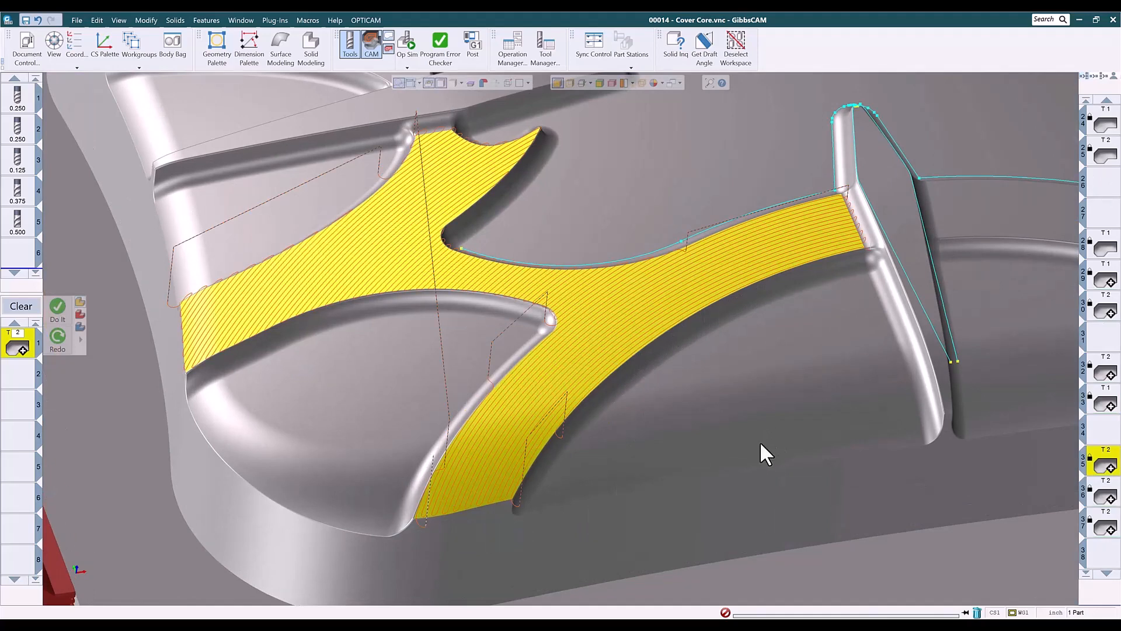
{"action": "scroll", "coordinate": [759, 444], "scroll_direction": "down", "scroll_amount": 3}
{"action": "middle_click_drag", "start_coordinate": [755, 453], "coordinate": [564, 465]}
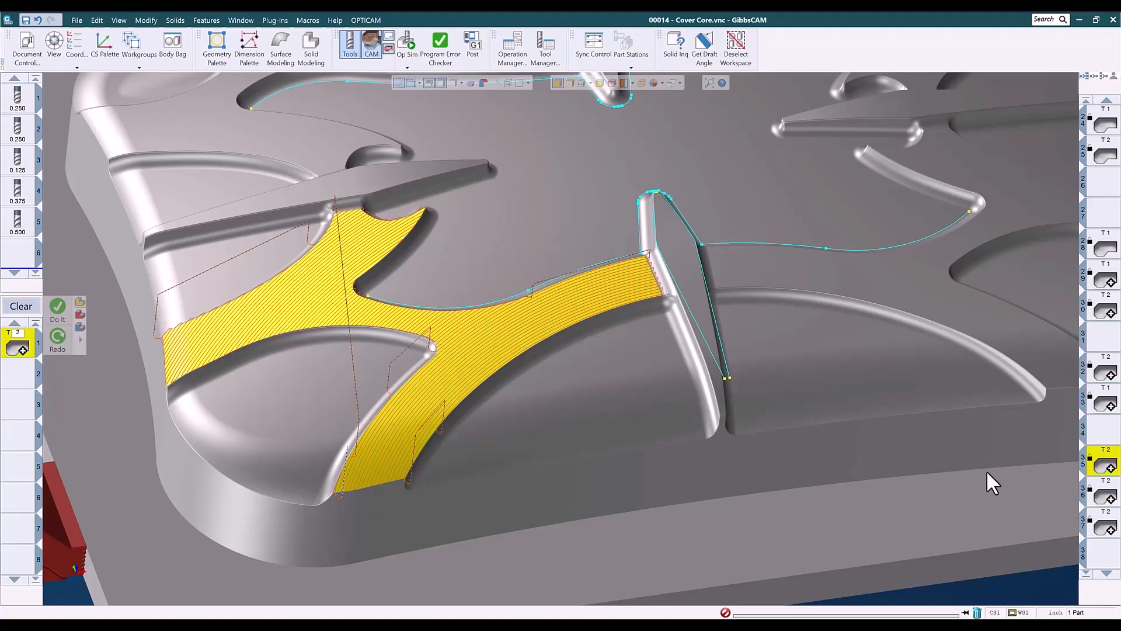
{"action": "left_click", "coordinate": [1107, 497]}
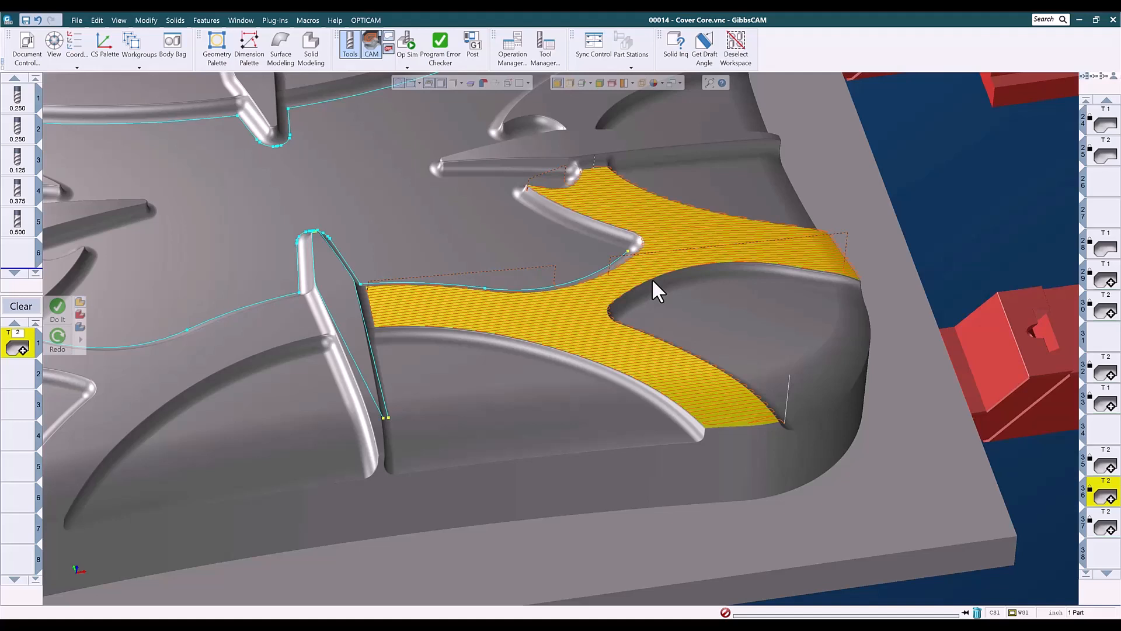
{"action": "middle_click_drag", "start_coordinate": [635, 278], "coordinate": [633, 463]}
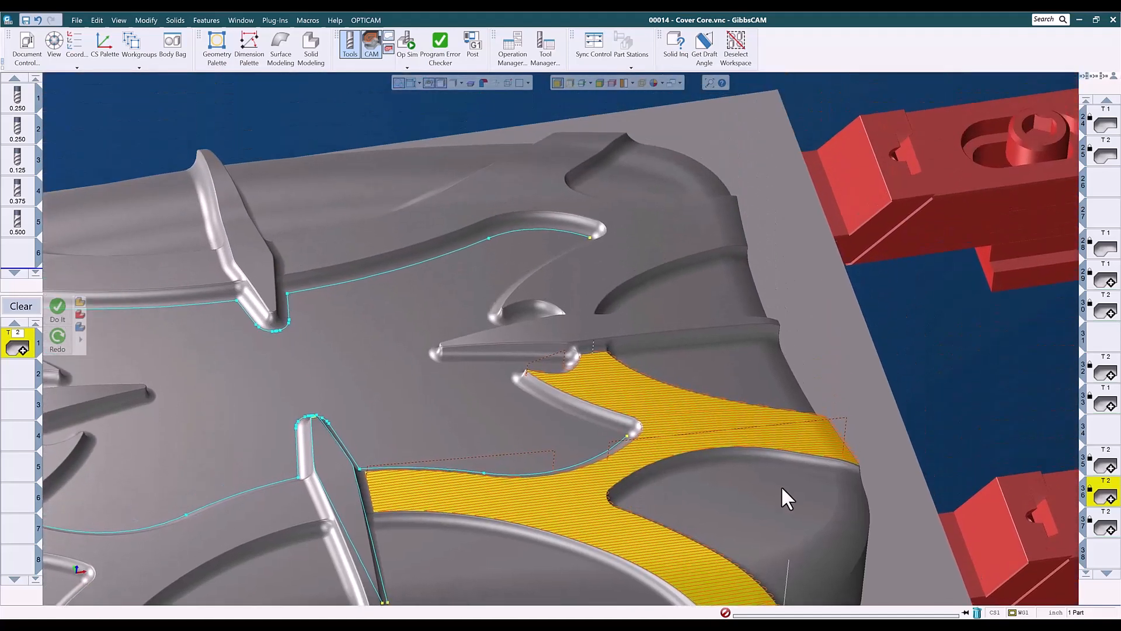
- Load operation 37 and examine from the top how its offset passes fill the rear corner branching pocket
{"action": "left_click", "coordinate": [1106, 527]}
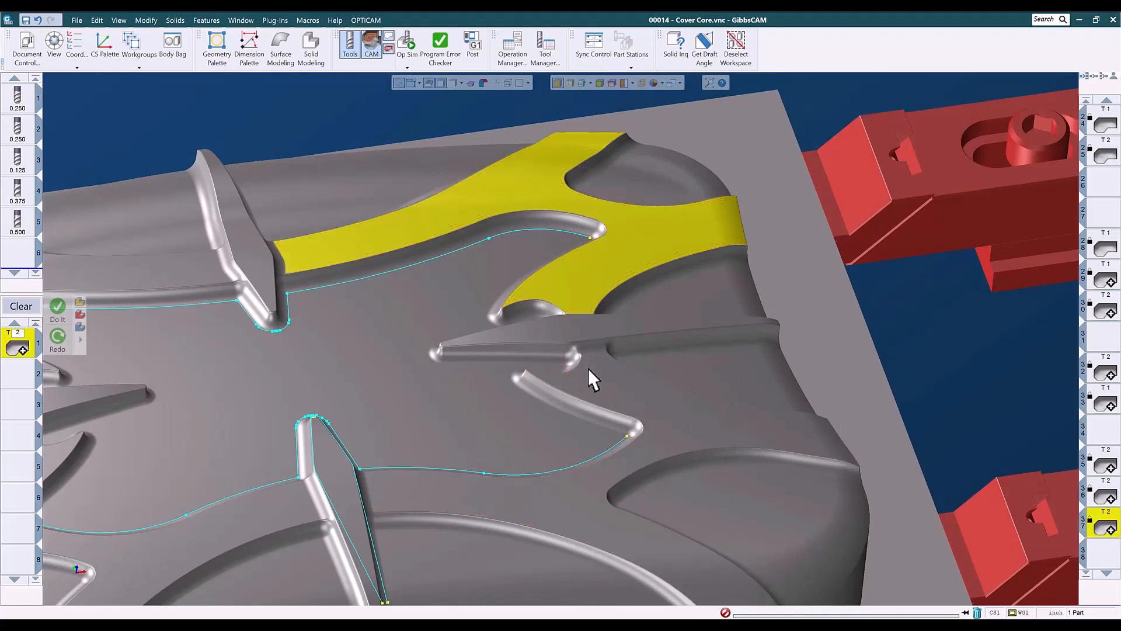
{"action": "key", "text": "ctrl+h"}
{"action": "middle_click_drag", "start_coordinate": [683, 261], "coordinate": [644, 369]}
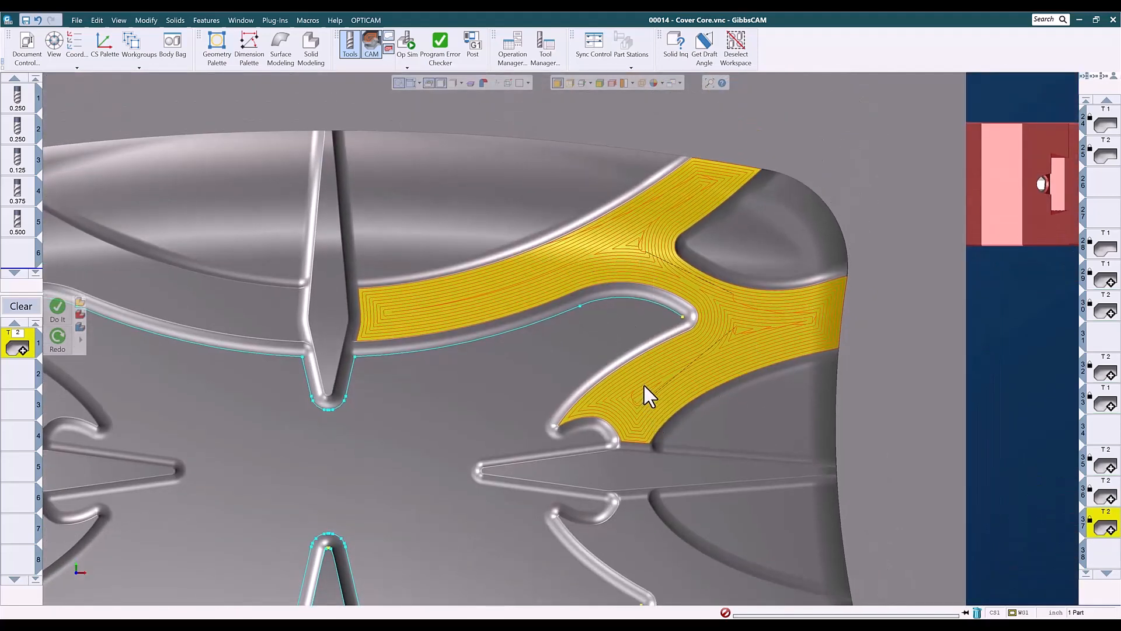
{"action": "middle_click_drag", "start_coordinate": [515, 432], "coordinate": [834, 426]}
- Load multi-axis morph operation 40 and examine from the top how its passes blend across the rear corner pocket
{"action": "scroll", "coordinate": [1100, 529], "scroll_direction": "down", "scroll_amount": 1}
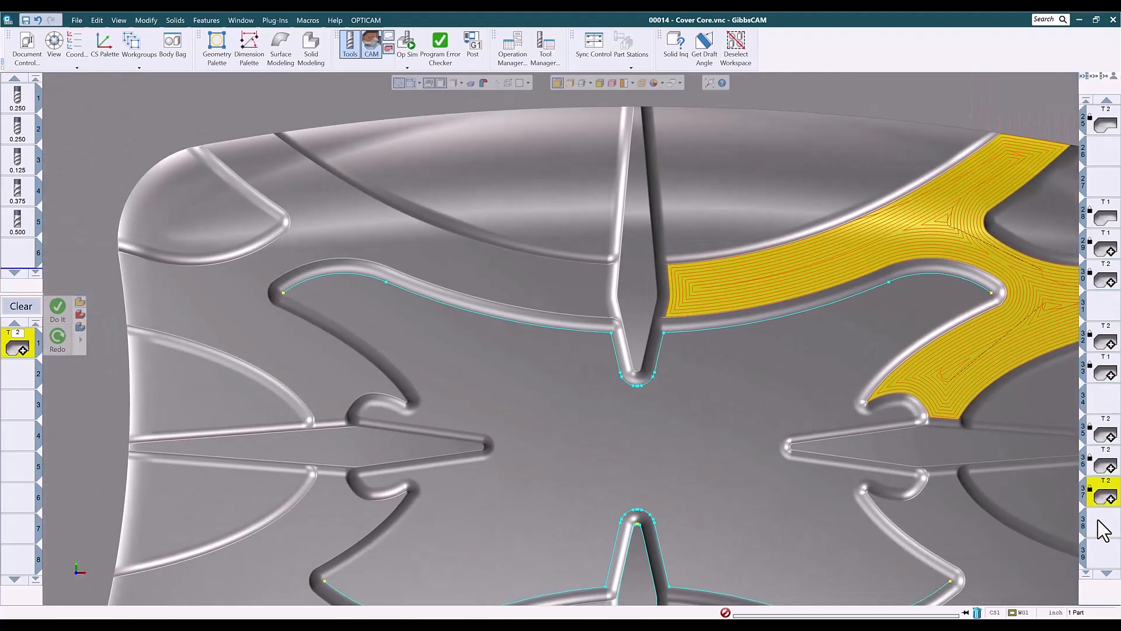
{"action": "scroll", "coordinate": [1098, 519], "scroll_direction": "down", "scroll_amount": 3}
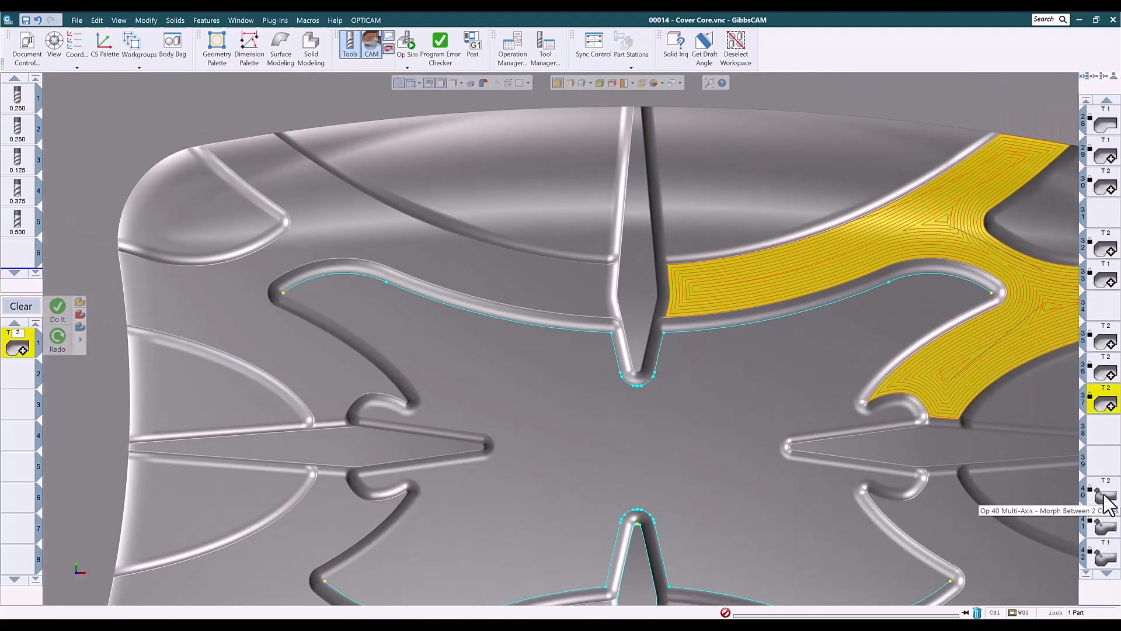
{"action": "left_click", "coordinate": [1104, 495]}
{"action": "middle_click_drag", "start_coordinate": [656, 527], "coordinate": [723, 487]}
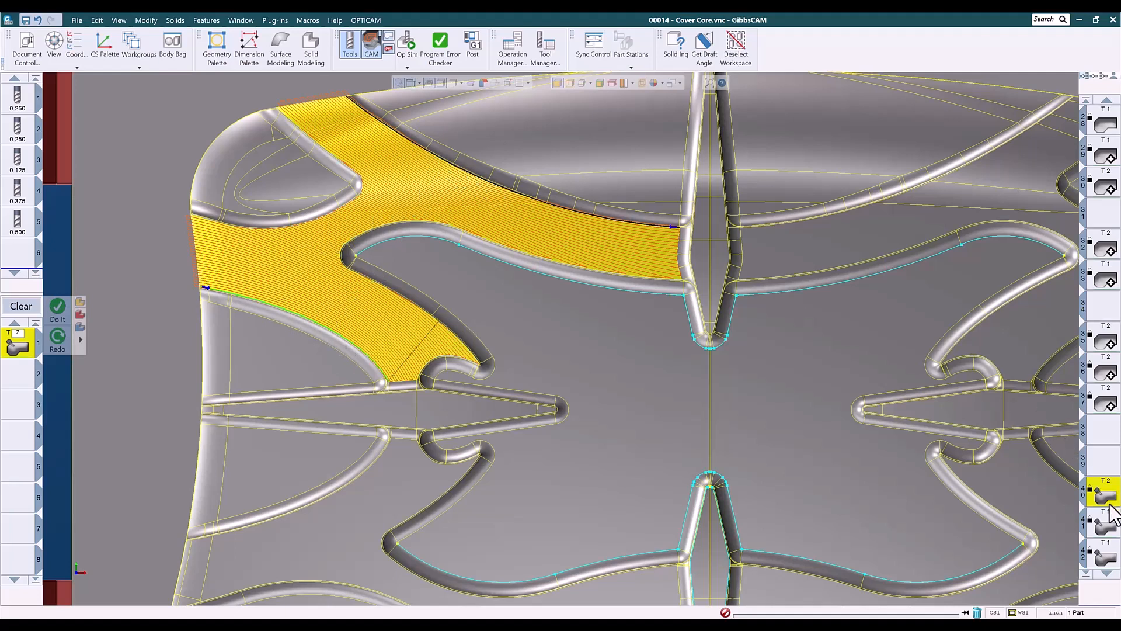
- Load operation 41 and examine its offset passes and linking moves up close in the isometric and top views
{"action": "left_click", "coordinate": [1105, 524]}
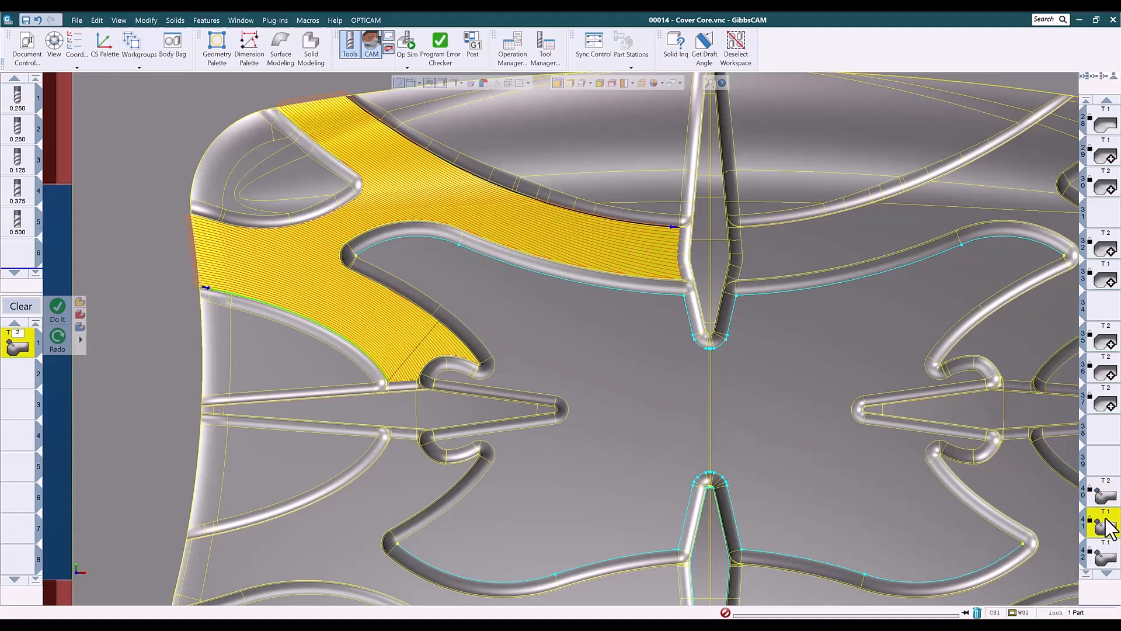
{"action": "key", "text": "ctrl+i"}
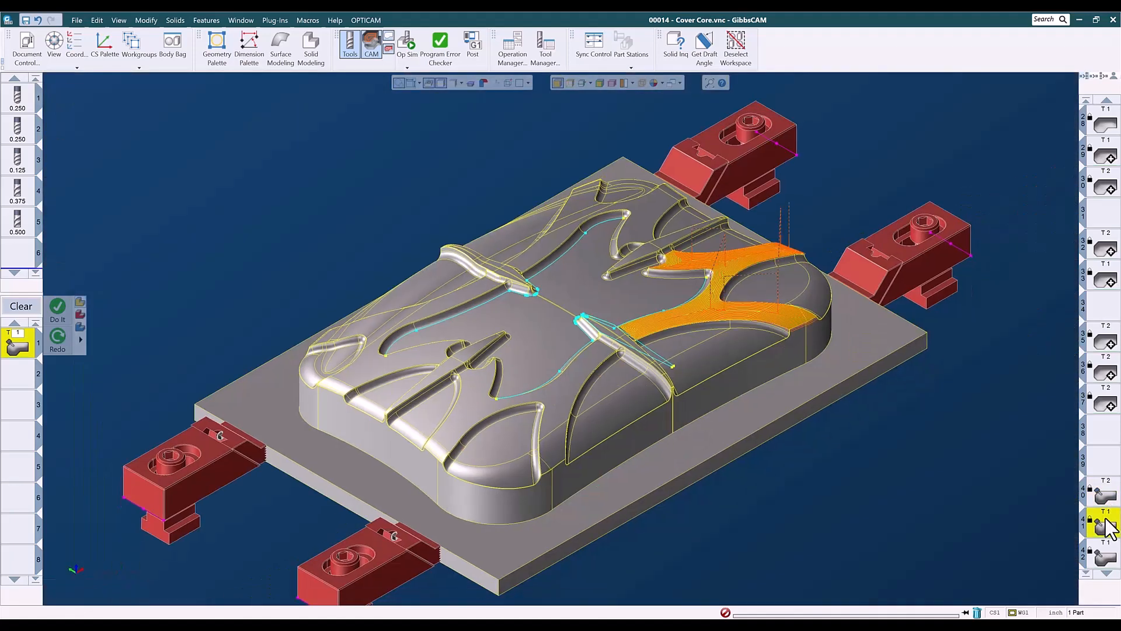
{"action": "left_click_drag", "start_coordinate": [646, 216], "coordinate": [843, 383]}
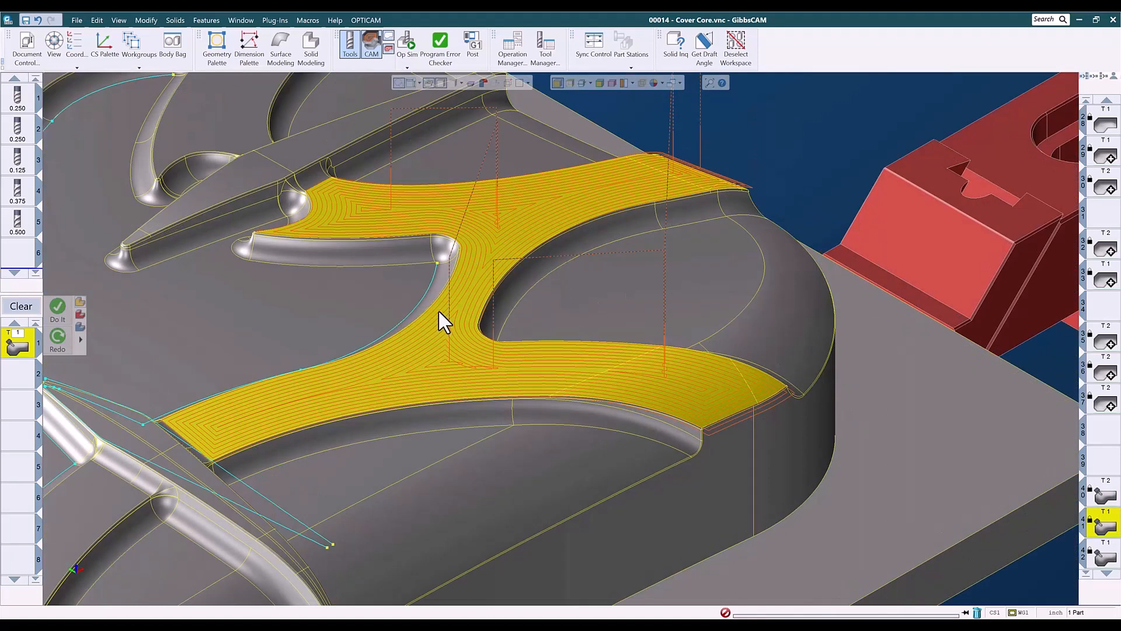
{"action": "key", "text": "ctrl+h"}
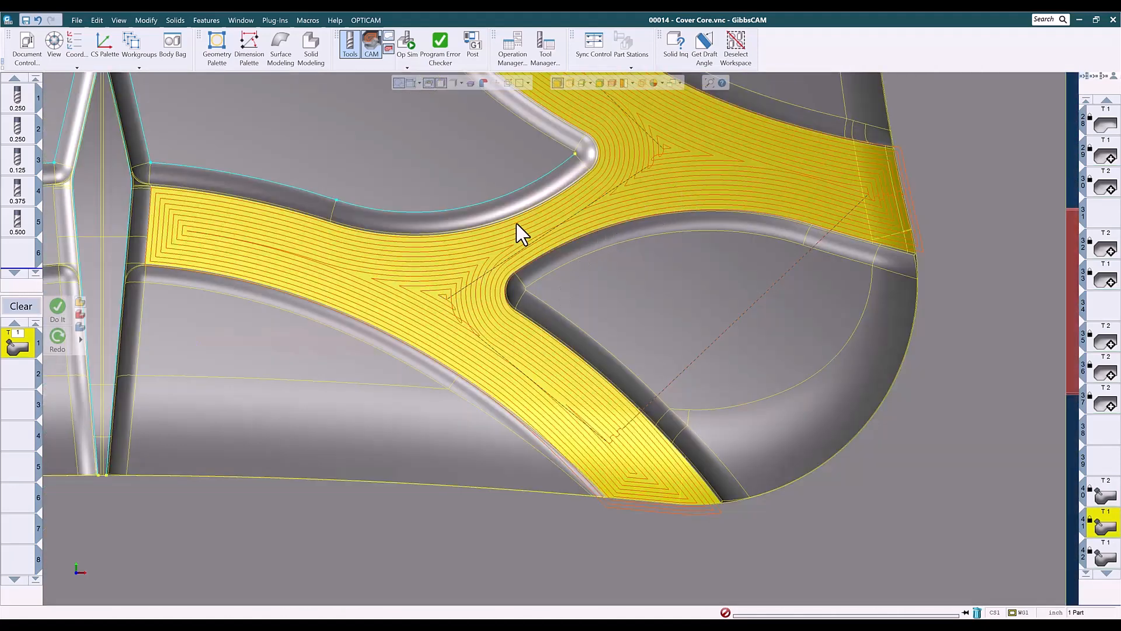
{"action": "middle_click_drag", "start_coordinate": [651, 167], "coordinate": [613, 258]}
{"action": "scroll", "coordinate": [614, 245], "scroll_direction": "down", "scroll_amount": 3}
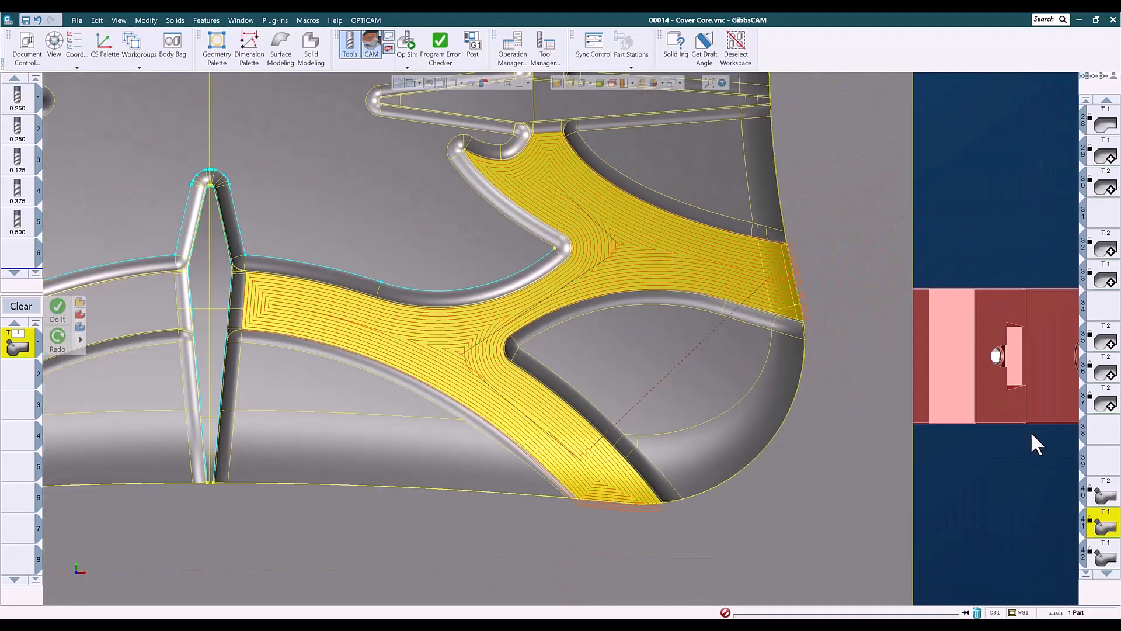
- Load operations 42 and 43 in turn and compare their multi-axis passes on the corner branching pockets in a tilted view
{"action": "scroll", "coordinate": [1101, 479], "scroll_direction": "down", "scroll_amount": 3}
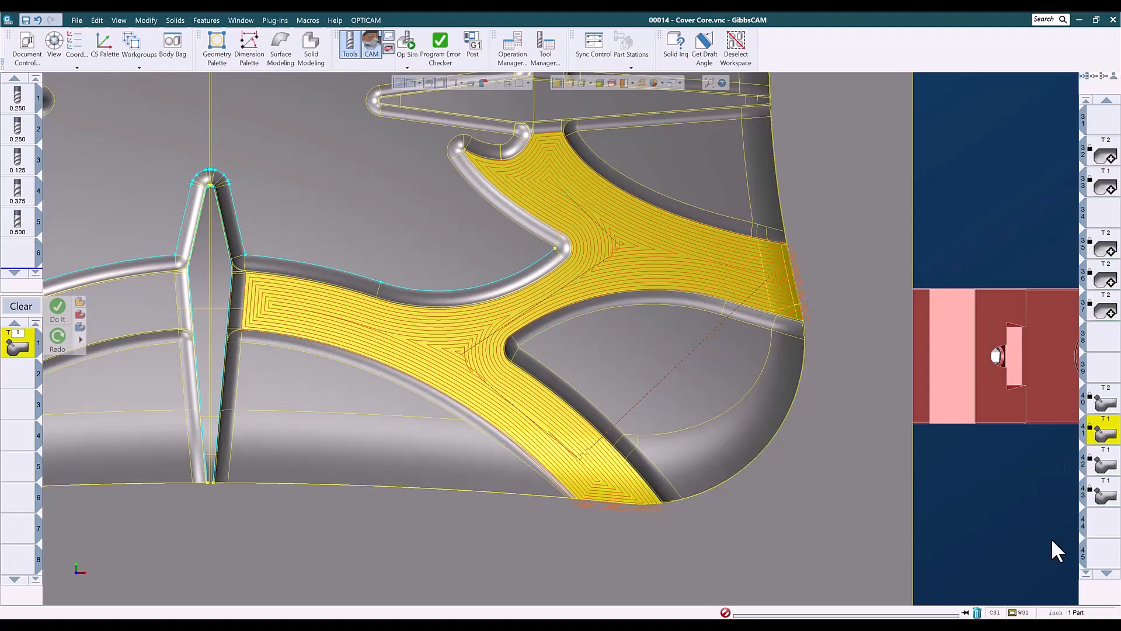
{"action": "middle_click_drag", "start_coordinate": [751, 543], "coordinate": [741, 257]}
{"action": "left_click", "coordinate": [1105, 464]}
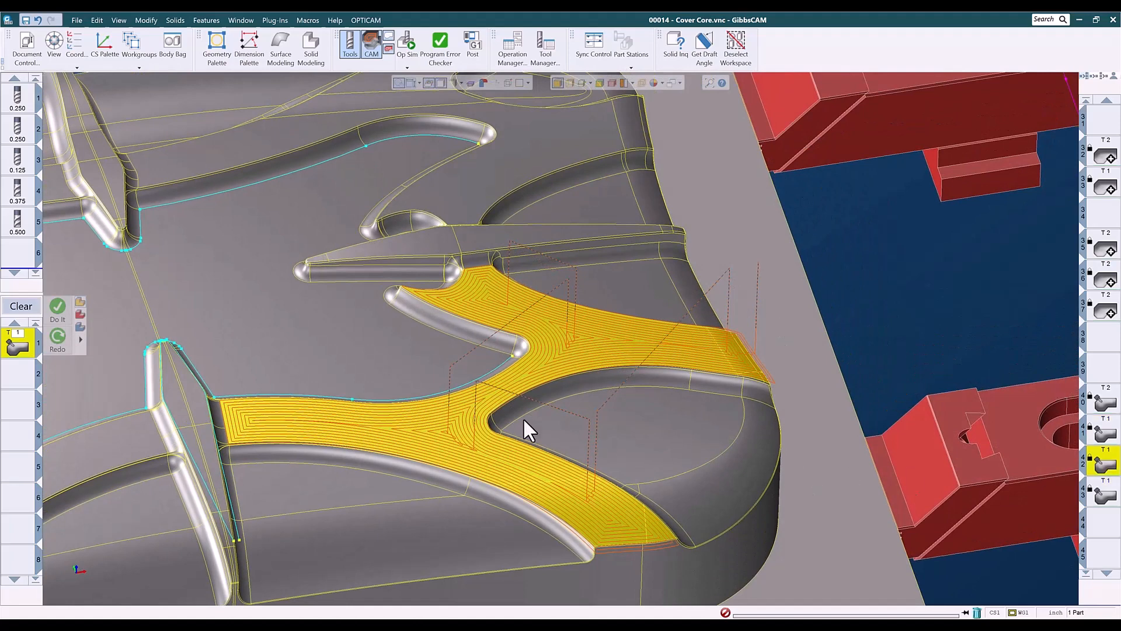
{"action": "middle_click_drag", "start_coordinate": [464, 297], "coordinate": [533, 433]}
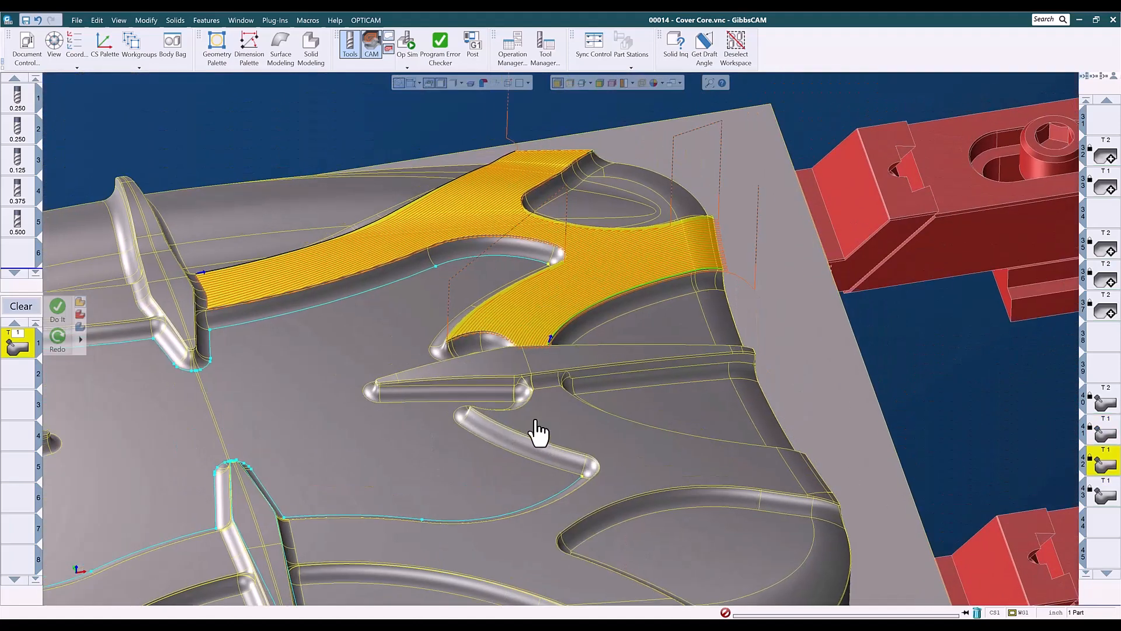
{"action": "left_click", "coordinate": [1103, 495]}
{"action": "middle_click_drag", "start_coordinate": [404, 508], "coordinate": [833, 220]}
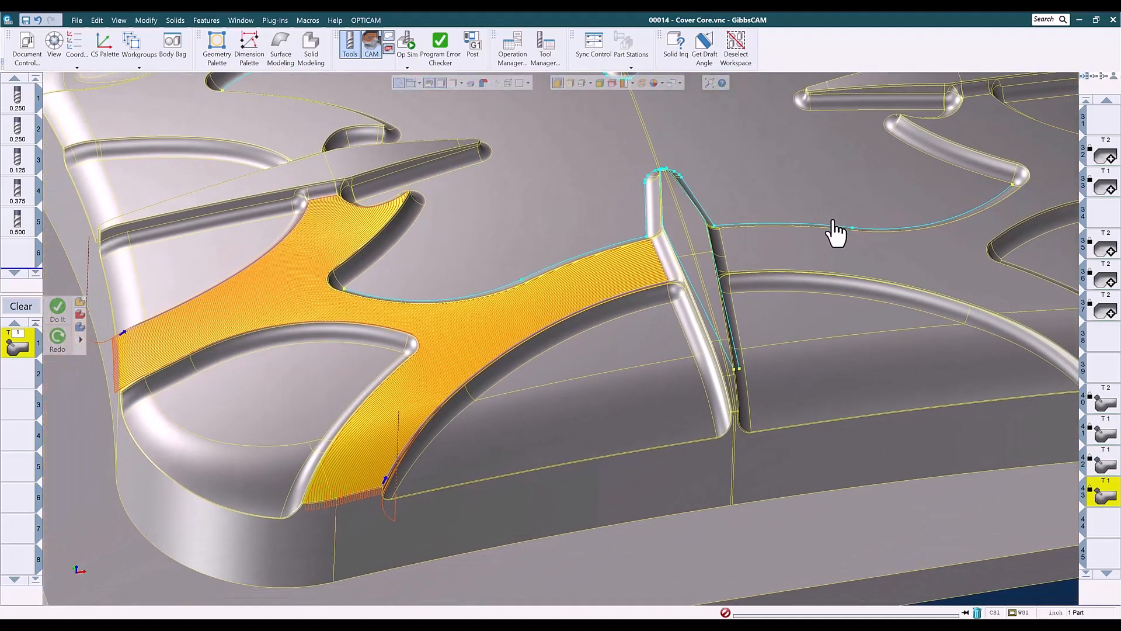
- Review the surface path settings in operation 43's 5-axis process parameters and return to its toolpath
{"action": "double_click", "coordinate": [20, 340]}
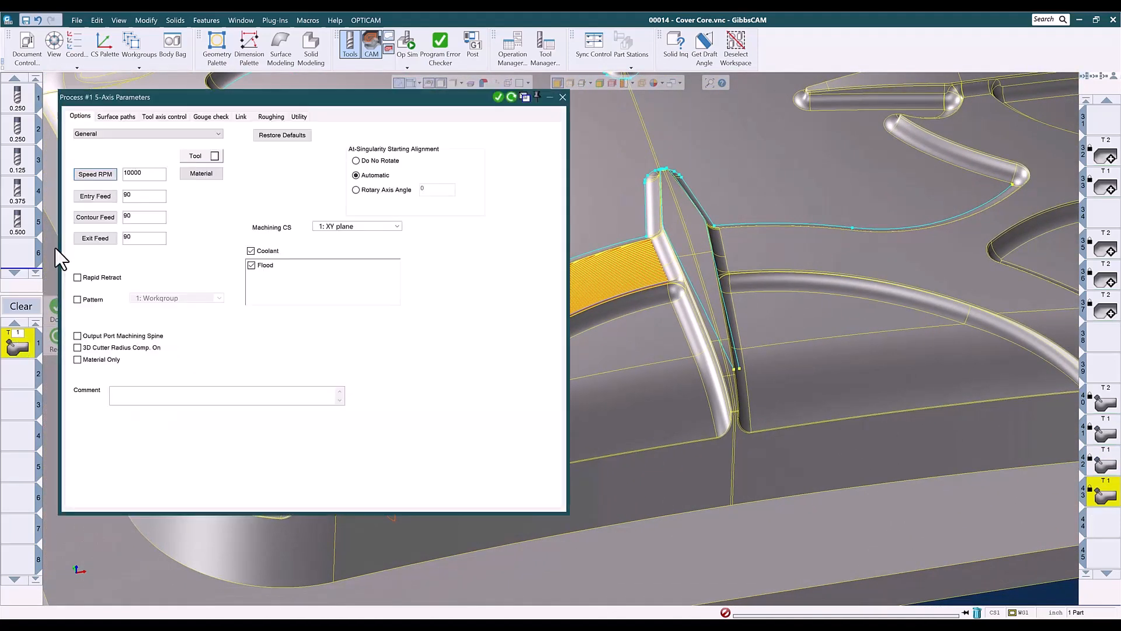
{"action": "left_click", "coordinate": [123, 117]}
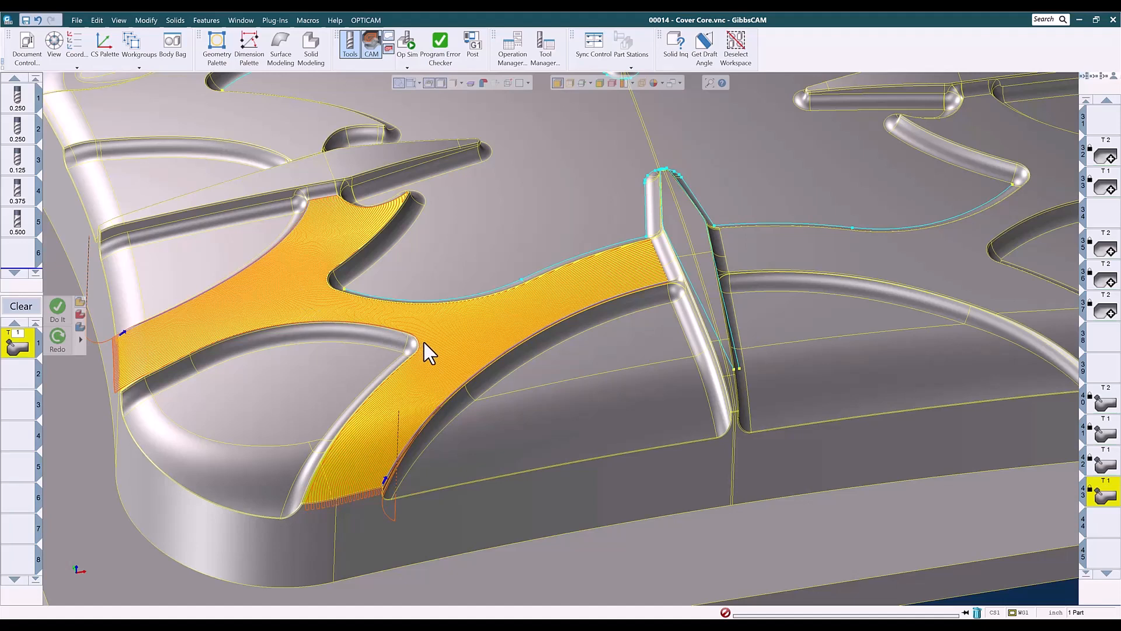
{"action": "scroll", "coordinate": [424, 343], "scroll_direction": "up", "scroll_amount": 1}
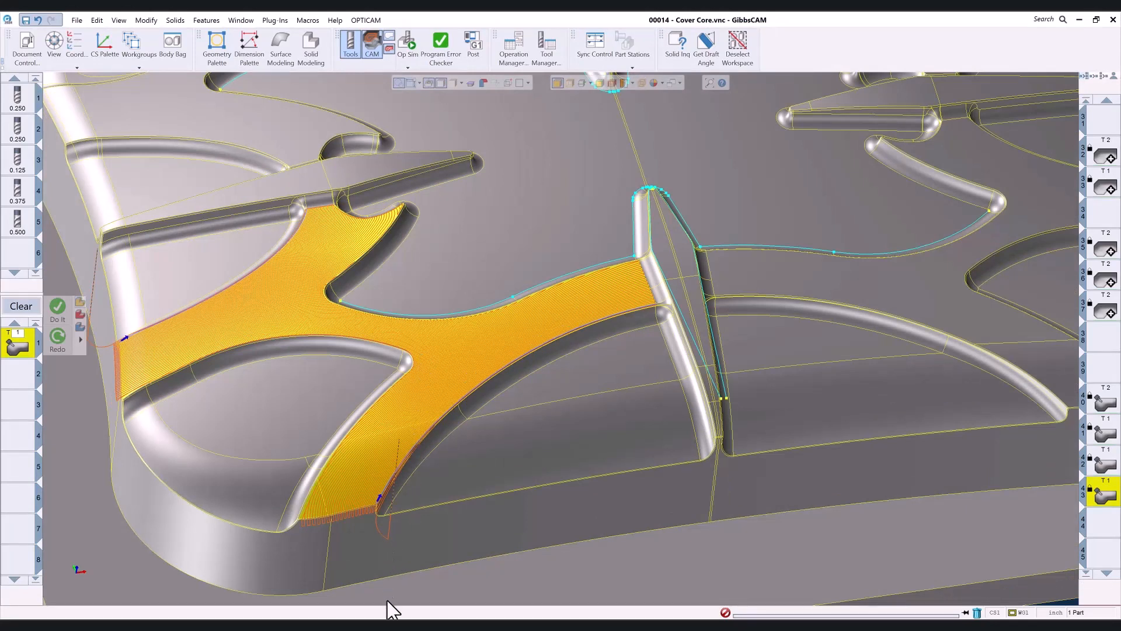
- Switch to the finished cover core part D and preview the toolpaths of operations 1, 2, 5, 11 and 15
{"action": "left_click", "coordinate": [515, 601]}
{"action": "left_click", "coordinate": [1110, 124]}
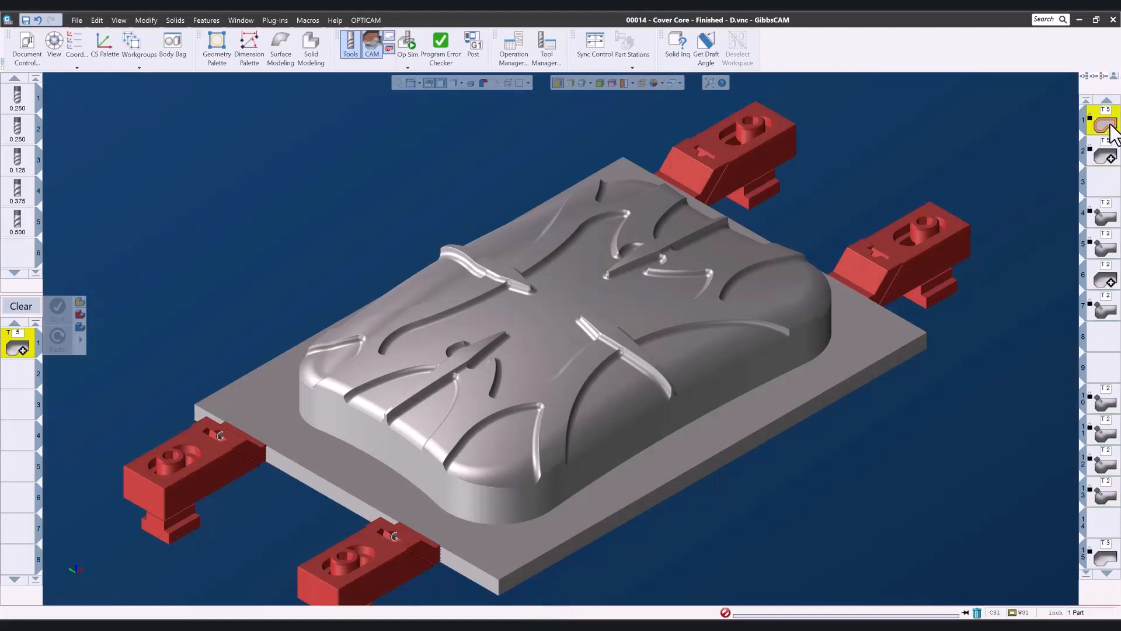
{"action": "left_click", "coordinate": [1103, 156]}
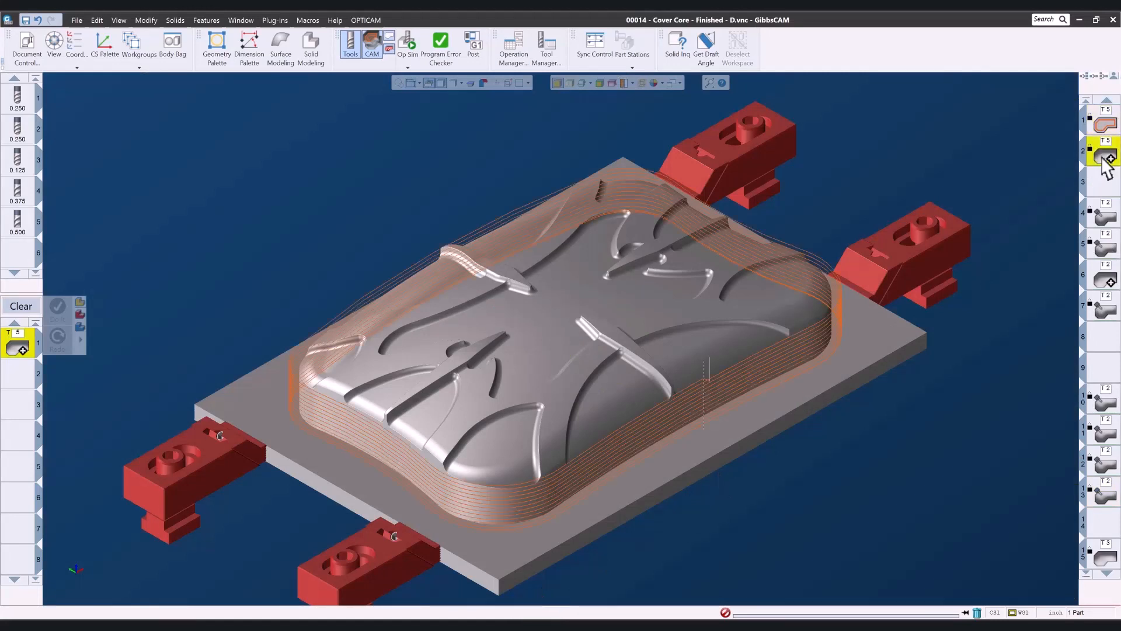
{"action": "left_click", "coordinate": [1105, 248]}
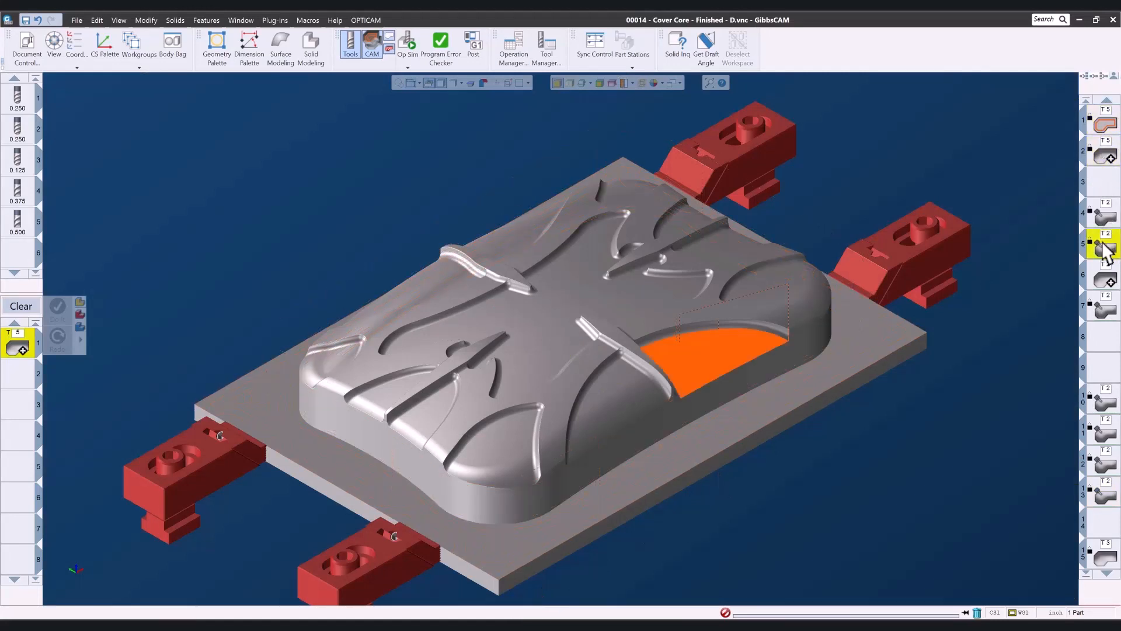
{"action": "left_click", "coordinate": [1105, 435]}
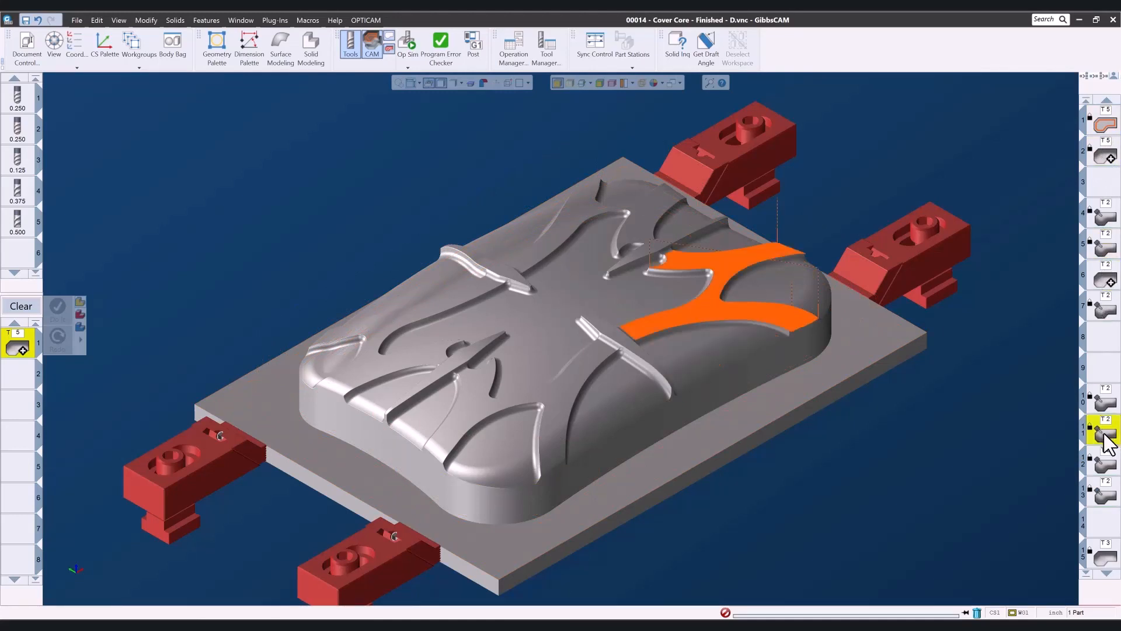
{"action": "left_click", "coordinate": [1106, 549]}
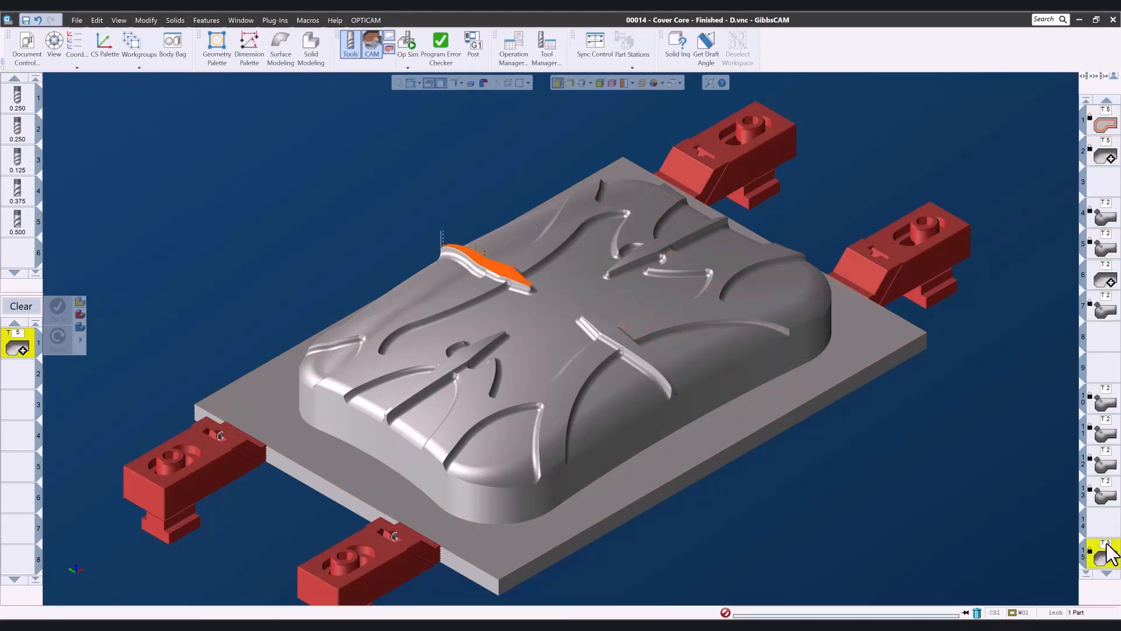
- Run the operation simulation of the finished cover core program, starting at operation 1
{"action": "left_click", "coordinate": [1105, 124]}
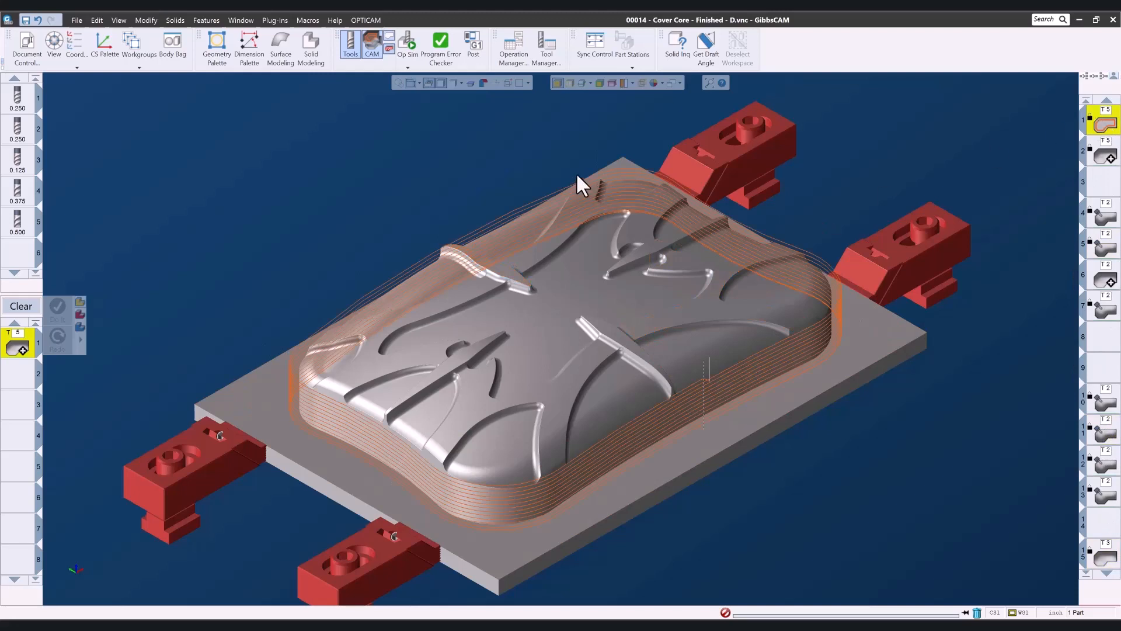
{"action": "left_click", "coordinate": [407, 42]}
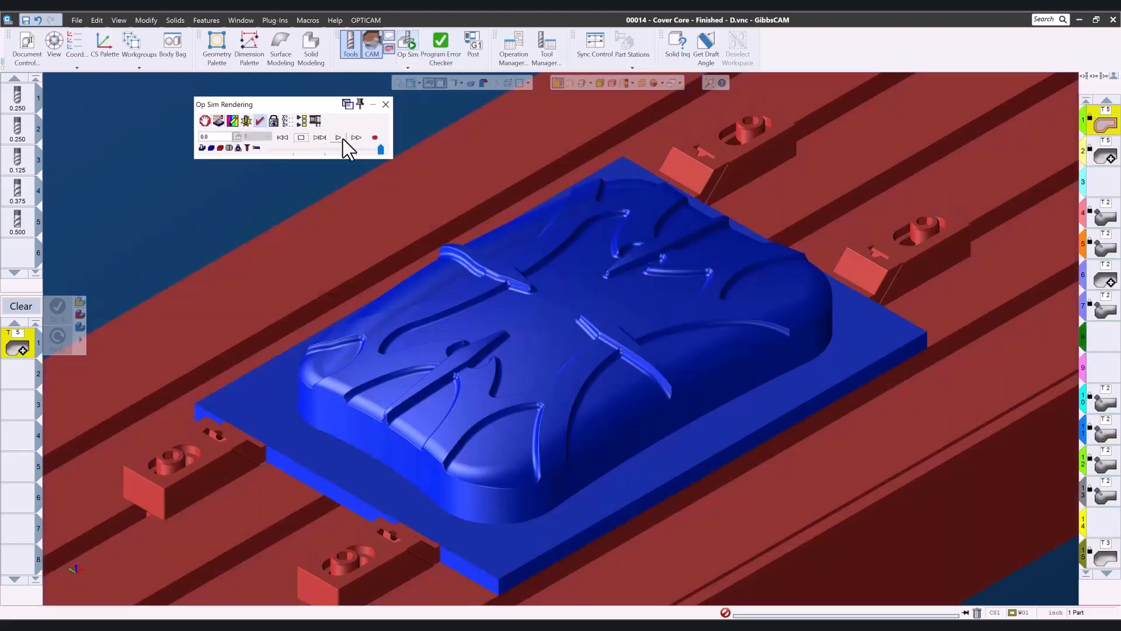
{"action": "left_click", "coordinate": [338, 138]}
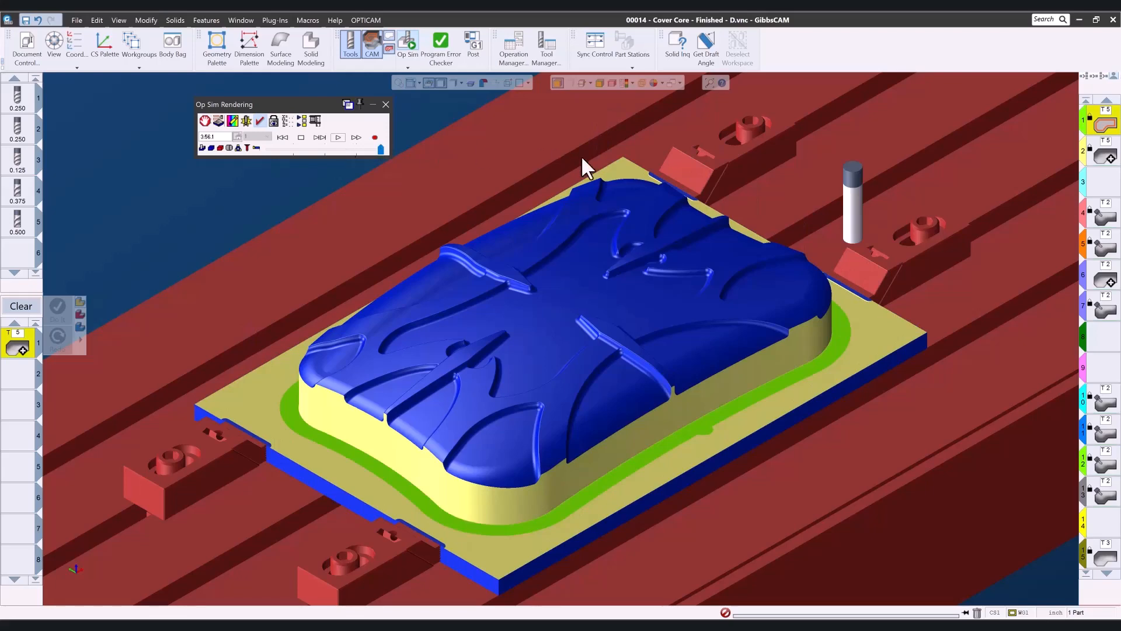
- Inspect the rendered base plate around the fixture clamp and the cover core's corner, and close the simulation
{"action": "scroll", "coordinate": [902, 343], "scroll_direction": "up", "scroll_amount": 10}
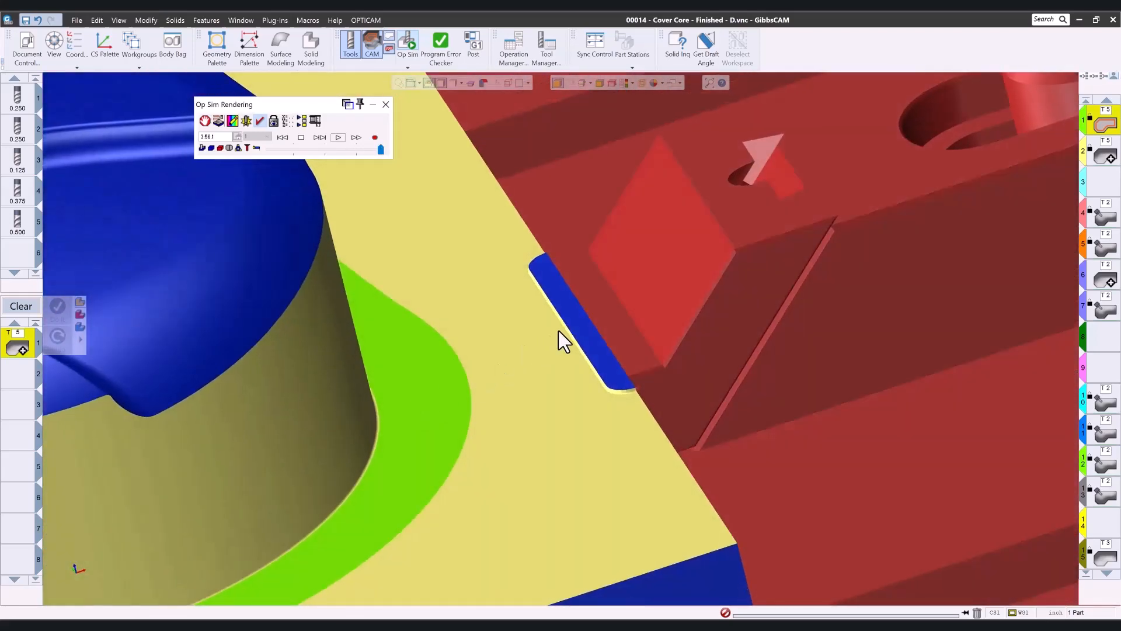
{"action": "mouse_move", "coordinate": [531, 368]}
{"action": "middle_mouse_down"}
{"action": "mouse_move", "coordinate": [579, 443]}
{"action": "mouse_move", "coordinate": [671, 503]}
{"action": "middle_mouse_up"}
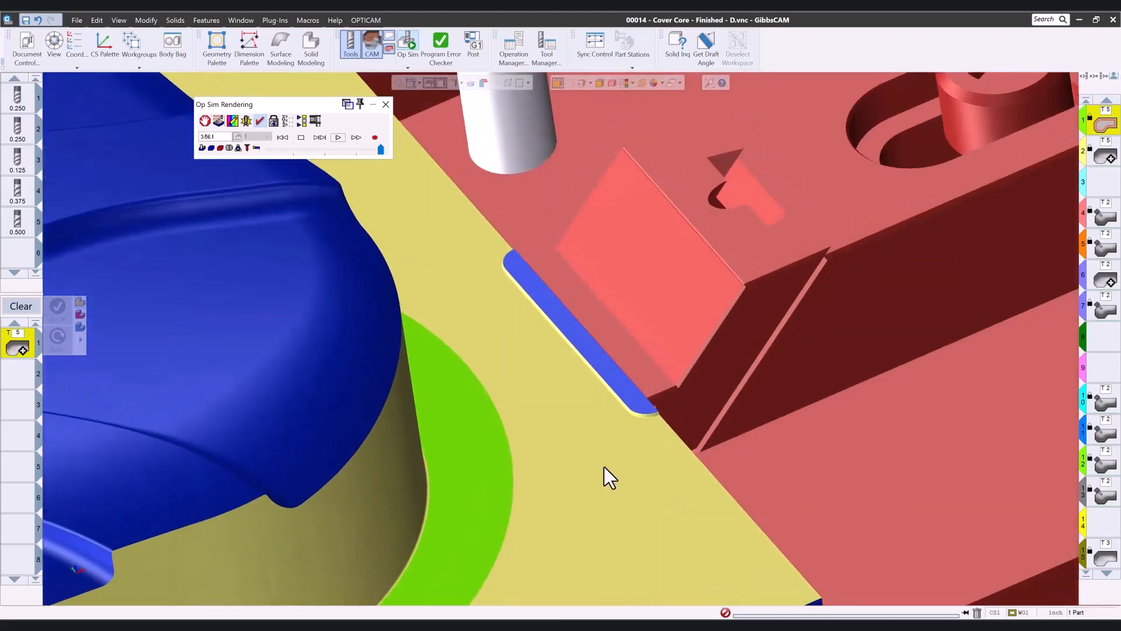
{"action": "scroll", "coordinate": [604, 467], "scroll_direction": "down", "scroll_amount": 3}
{"action": "middle_click_drag", "start_coordinate": [451, 486], "coordinate": [776, 376]}
{"action": "scroll", "coordinate": [418, 472], "scroll_direction": "down", "scroll_amount": 5}
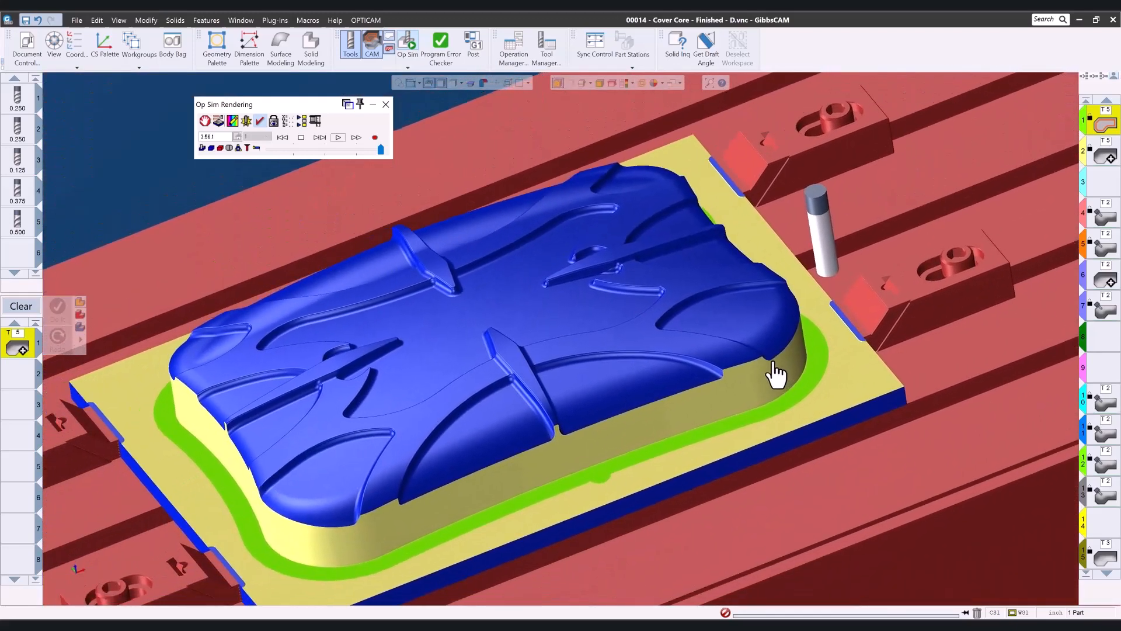
{"action": "left_click", "coordinate": [386, 104]}
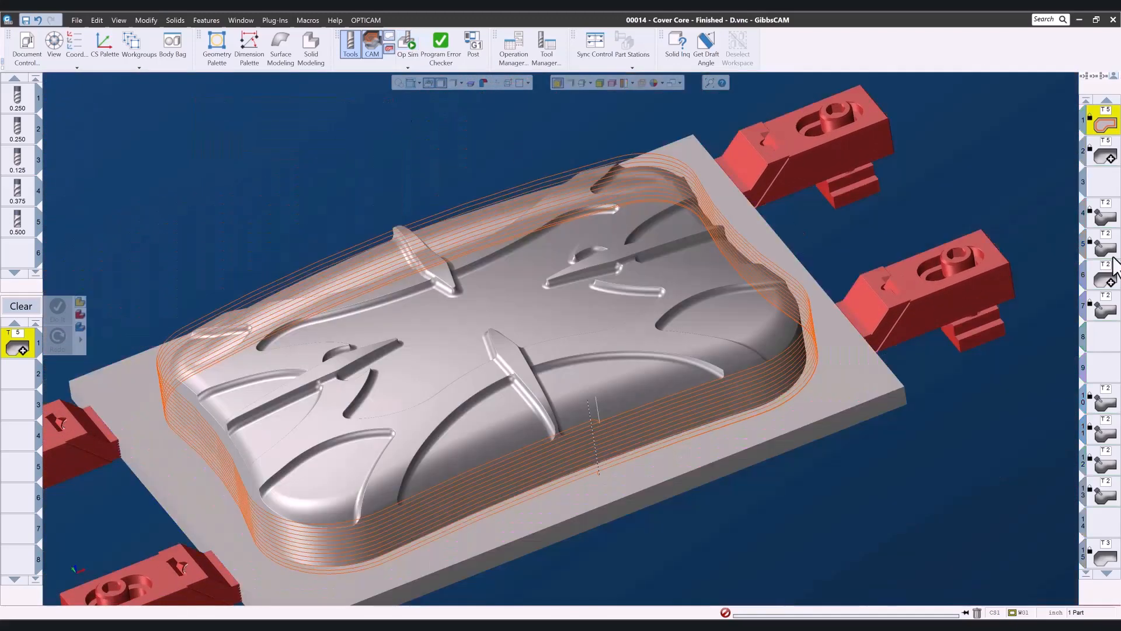
- Load only operations 4 and 5 and examine their passes up close in the front pocket on one side of the central rib
{"action": "left_click", "coordinate": [1106, 223]}
{"action": "left_click", "coordinate": [1106, 309], "text": "shift"}
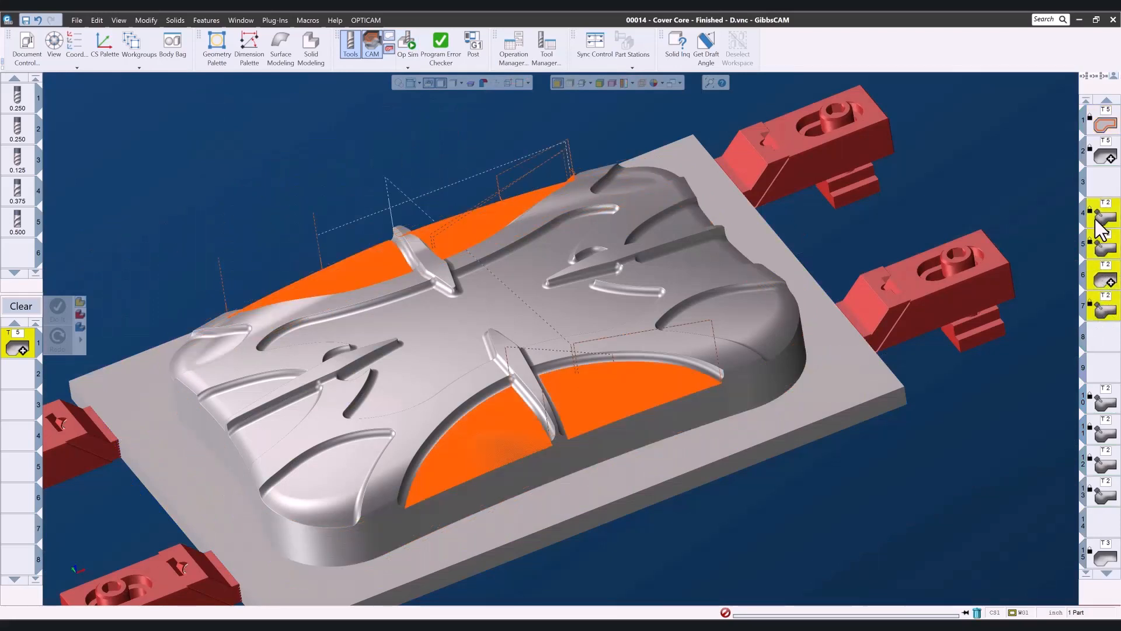
{"action": "left_click", "coordinate": [1103, 248], "text": "shift"}
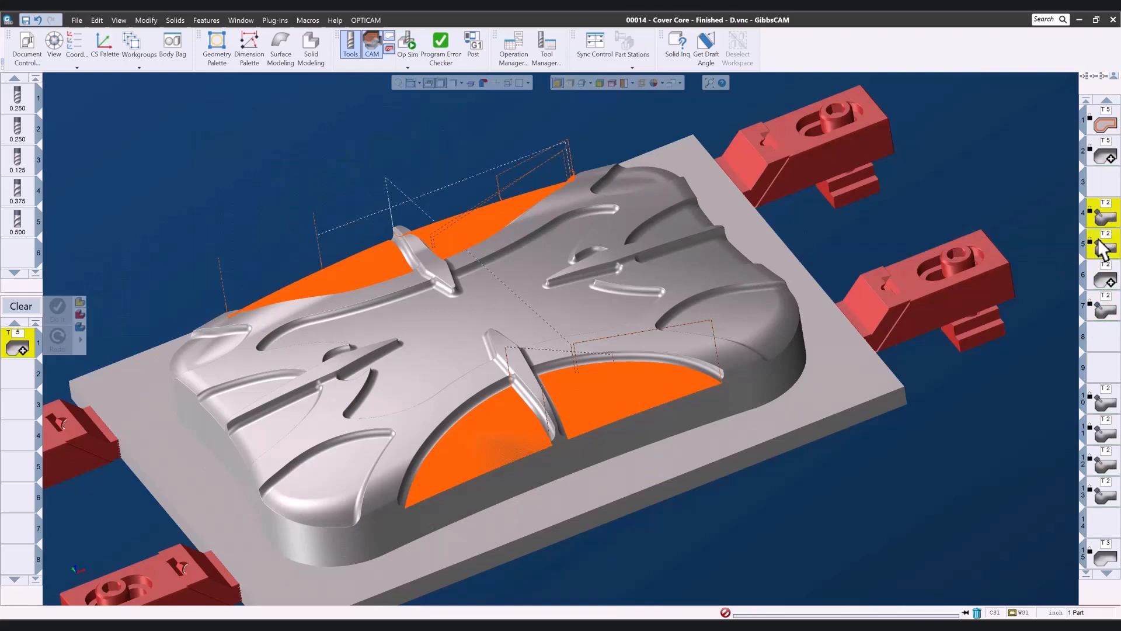
{"action": "left_click_drag", "start_coordinate": [422, 341], "coordinate": [576, 529]}
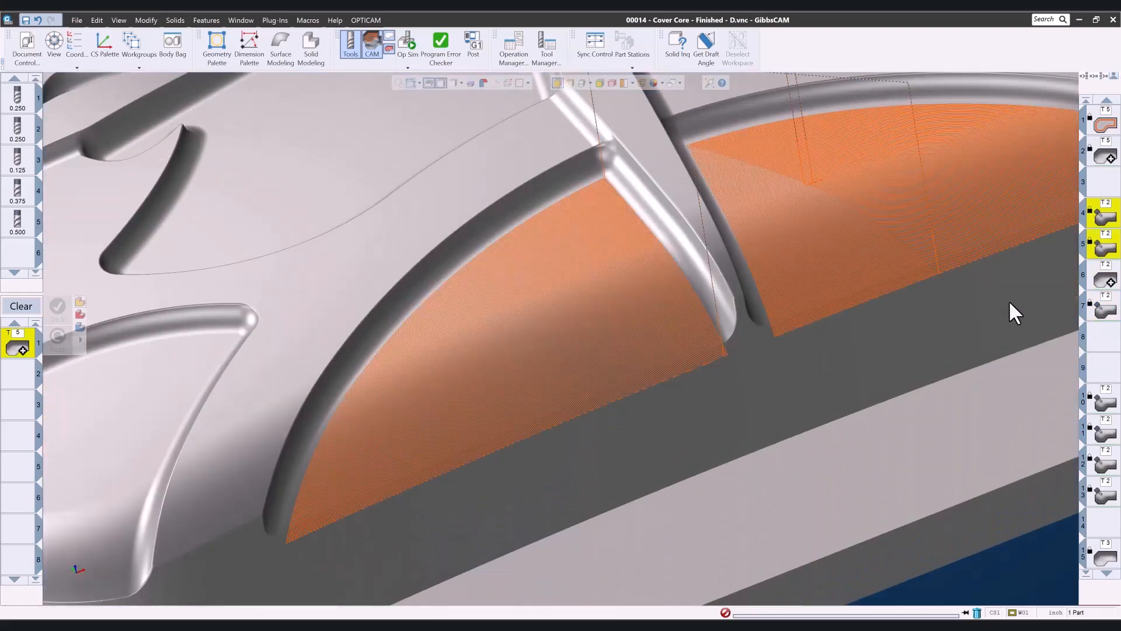
{"action": "middle_click_drag", "start_coordinate": [702, 554], "coordinate": [834, 556]}
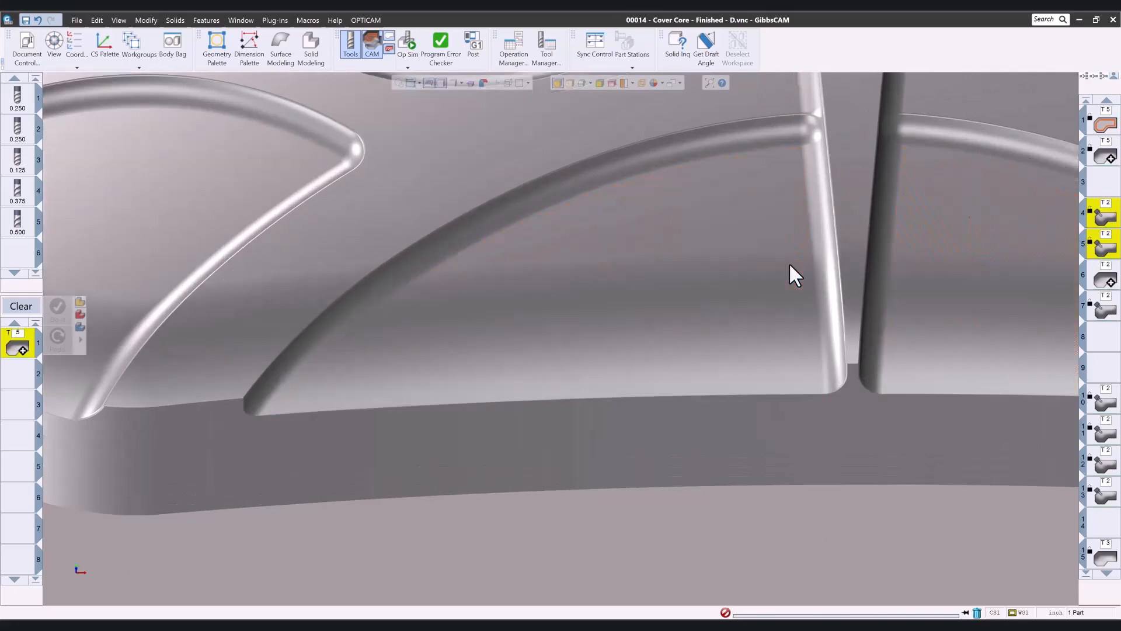
{"action": "scroll", "coordinate": [733, 318], "scroll_direction": "up", "scroll_amount": 5}
{"action": "middle_click_drag", "start_coordinate": [781, 248], "coordinate": [793, 320]}
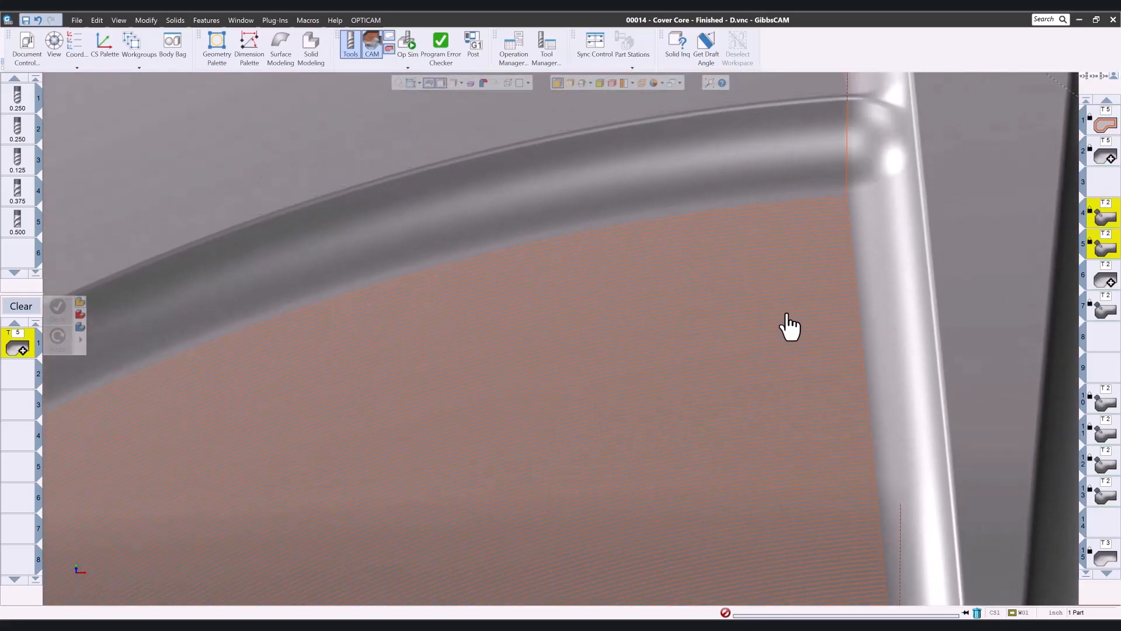
- Compare the passes of operations 4 and 5 in the two front pockets on either side of the central rib
{"action": "scroll", "coordinate": [773, 305], "scroll_direction": "down", "scroll_amount": 6}
{"action": "middle_click_drag", "start_coordinate": [892, 326], "coordinate": [440, 327]}
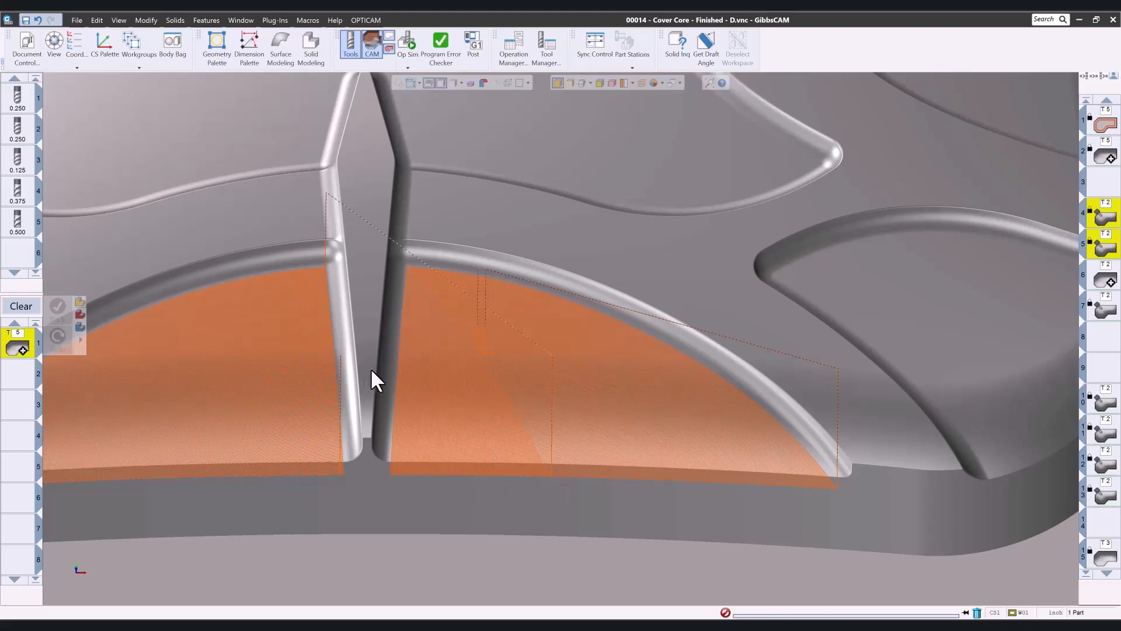
{"action": "scroll", "coordinate": [403, 350], "scroll_direction": "up", "scroll_amount": 5}
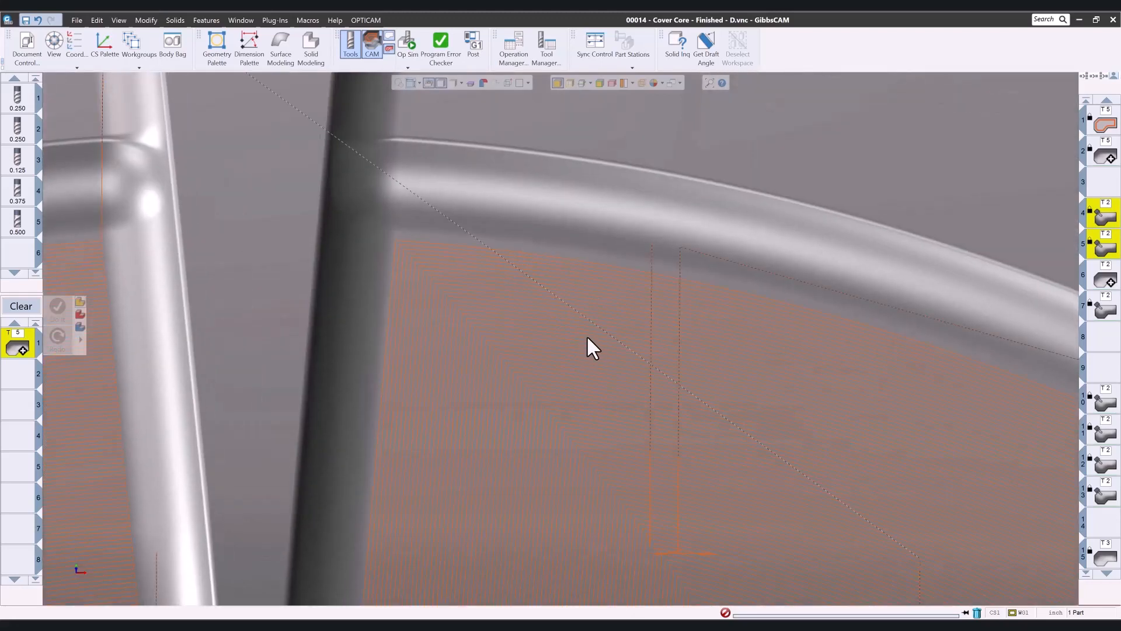
{"action": "scroll", "coordinate": [588, 343], "scroll_direction": "down", "scroll_amount": 8}
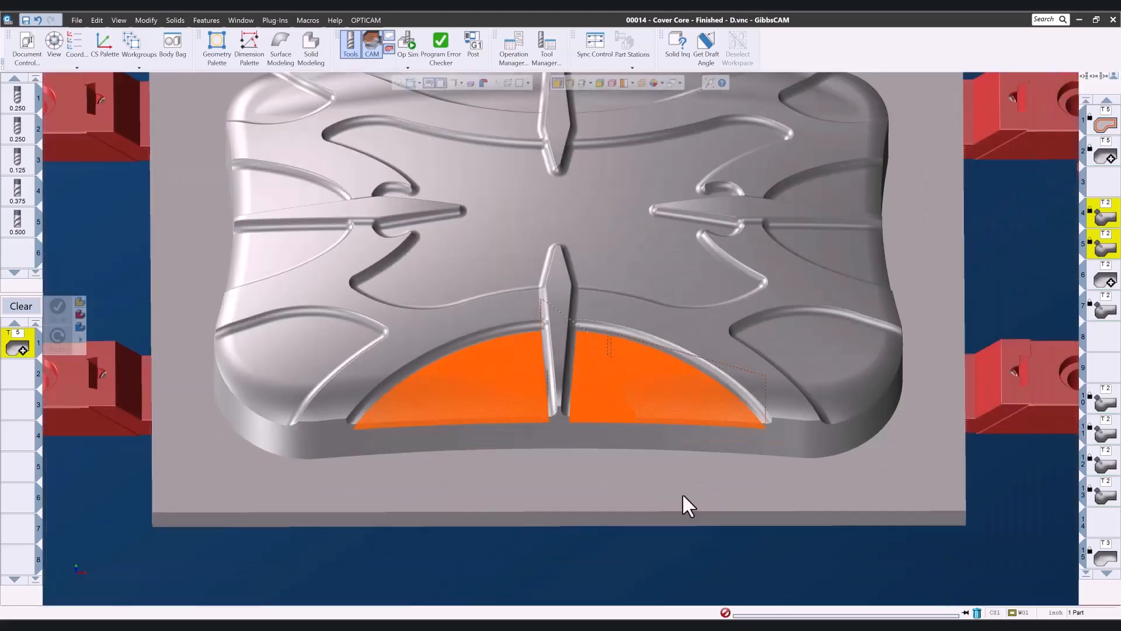
- Simulate operations 4 and 5 on the front pockets in a tilted view and close the simulation
{"action": "middle_click_drag", "start_coordinate": [683, 496], "coordinate": [966, 305]}
{"action": "left_click", "coordinate": [407, 48]}
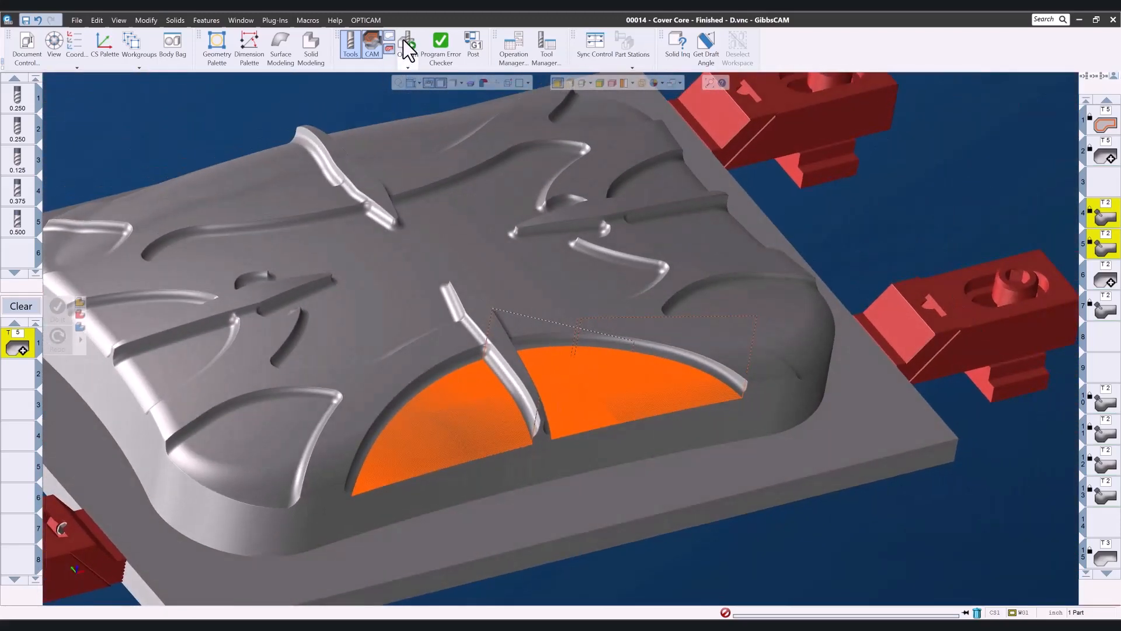
{"action": "left_click", "coordinate": [338, 137]}
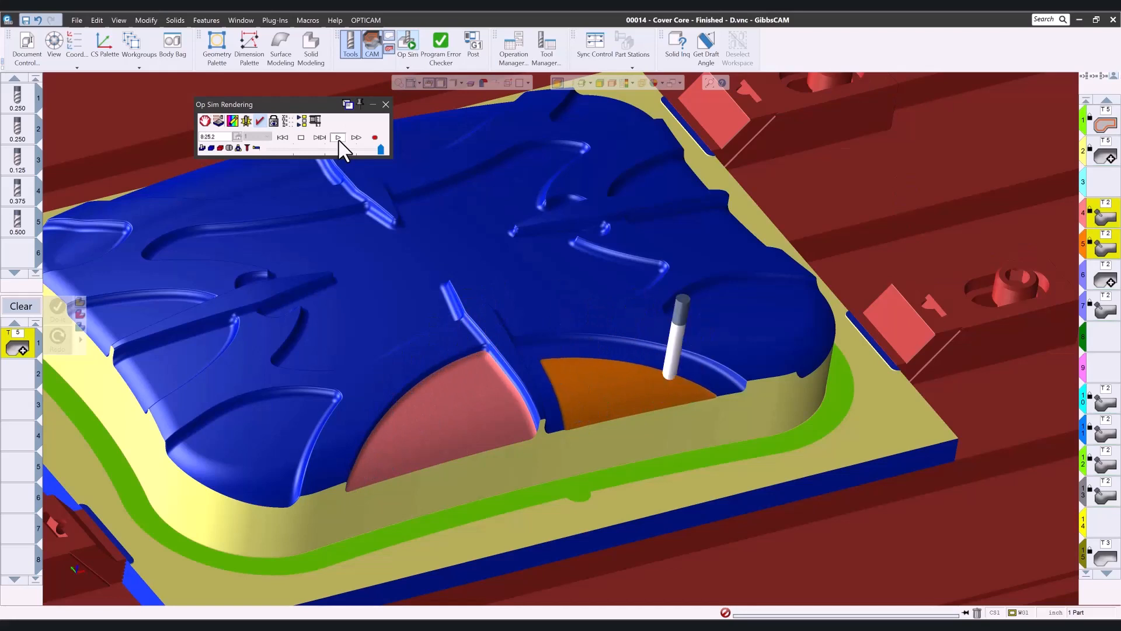
{"action": "left_click", "coordinate": [385, 104]}
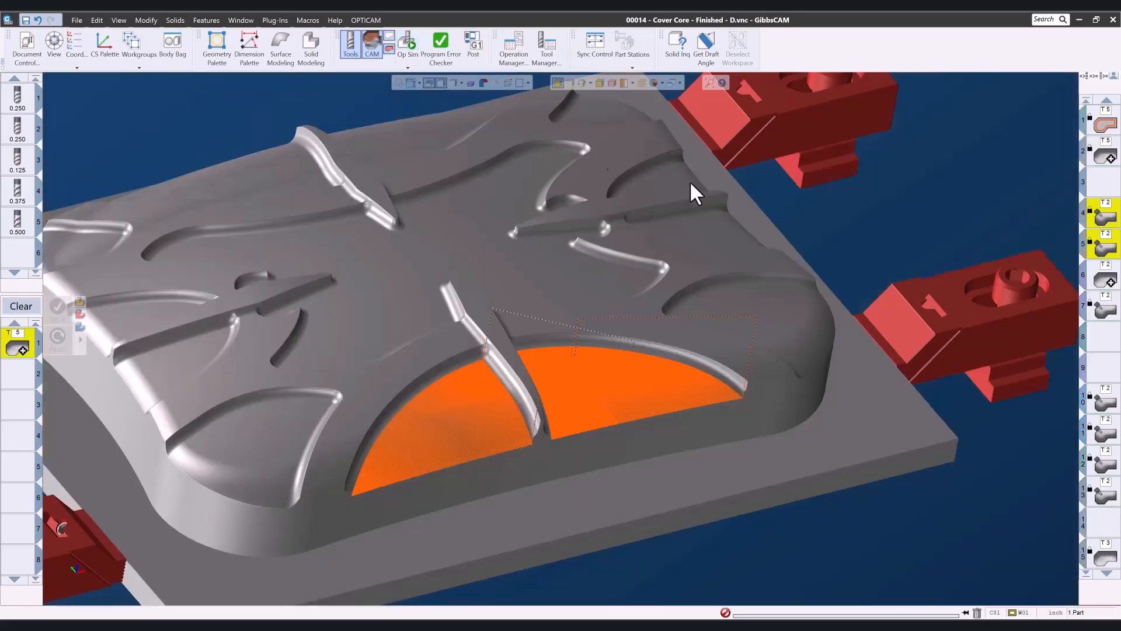
- Load operation 6 and examine its pass spacing across the rear pocket floor, along the fillet and at the pointed end
{"action": "left_click", "coordinate": [1104, 282]}
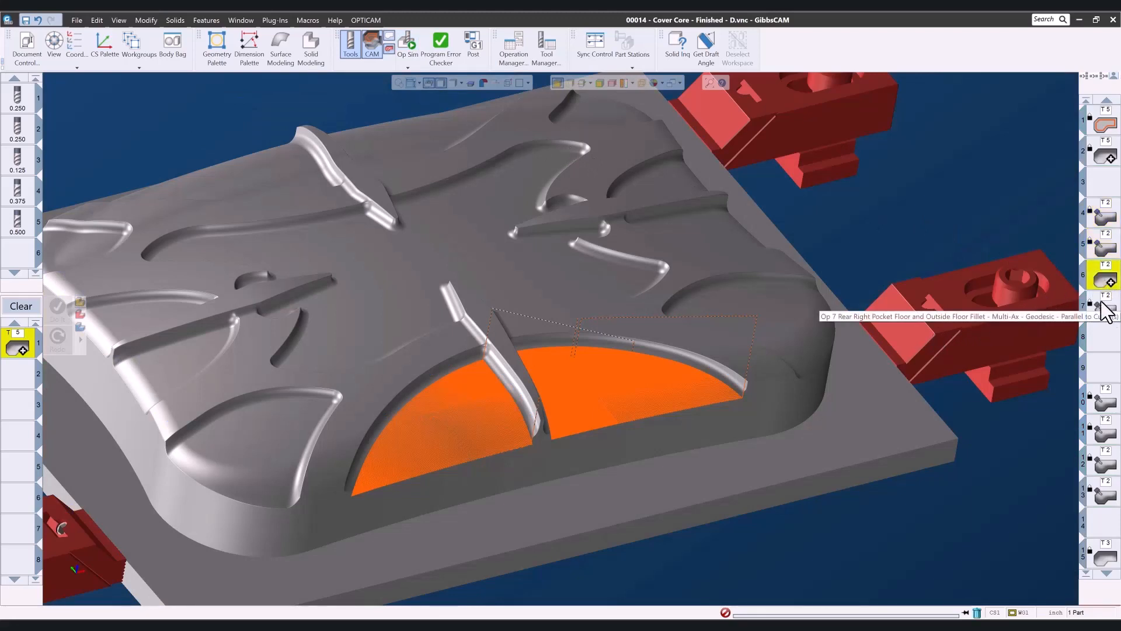
{"action": "middle_click_drag", "start_coordinate": [850, 237], "coordinate": [805, 424]}
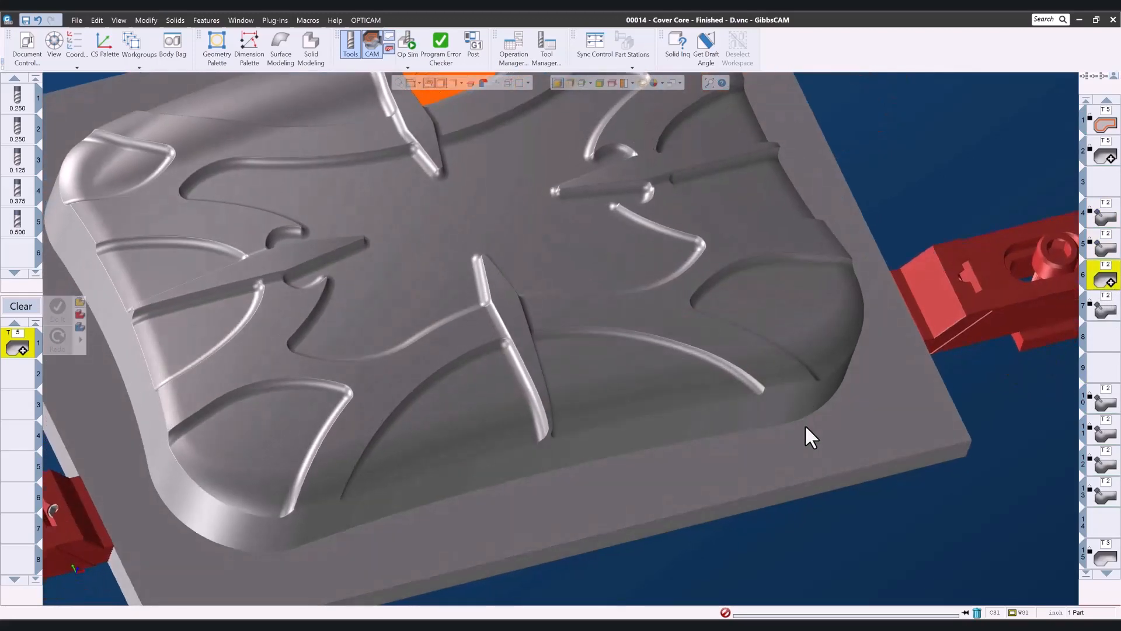
{"action": "mouse_move", "coordinate": [595, 255]}
{"action": "middle_mouse_down"}
{"action": "mouse_move", "coordinate": [615, 298]}
{"action": "mouse_move", "coordinate": [841, 366]}
{"action": "mouse_move", "coordinate": [446, 488]}
{"action": "mouse_move", "coordinate": [706, 392]}
{"action": "mouse_move", "coordinate": [611, 263]}
{"action": "middle_mouse_up"}
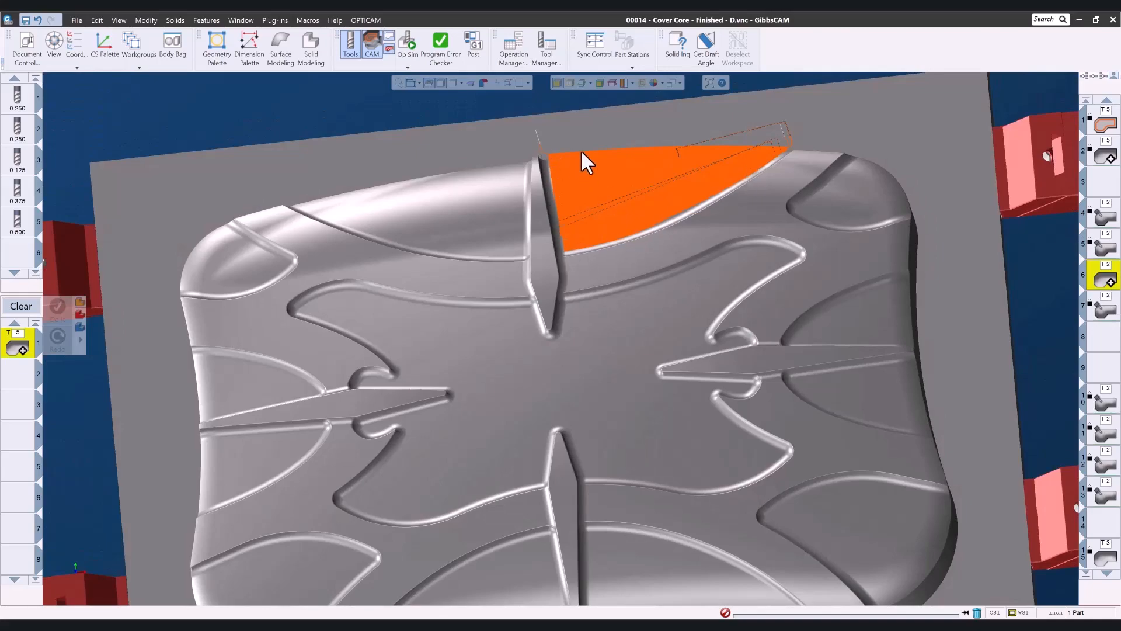
{"action": "scroll", "coordinate": [642, 193], "scroll_direction": "up", "scroll_amount": 8}
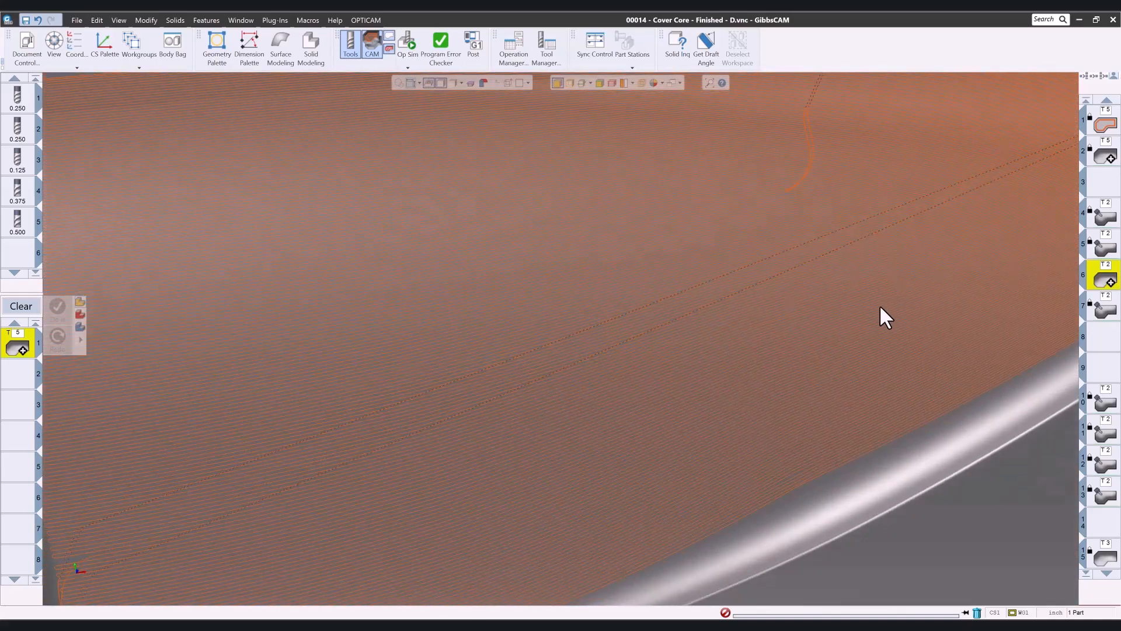
{"action": "scroll", "coordinate": [882, 275], "scroll_direction": "down", "scroll_amount": 5}
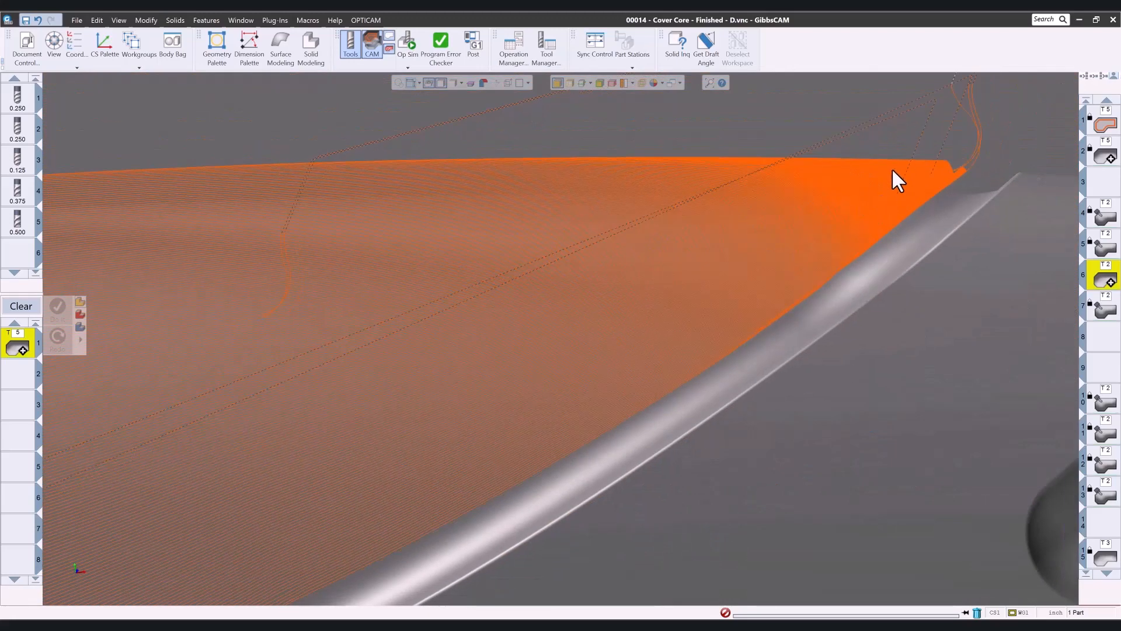
{"action": "scroll", "coordinate": [865, 204], "scroll_direction": "down", "scroll_amount": 5}
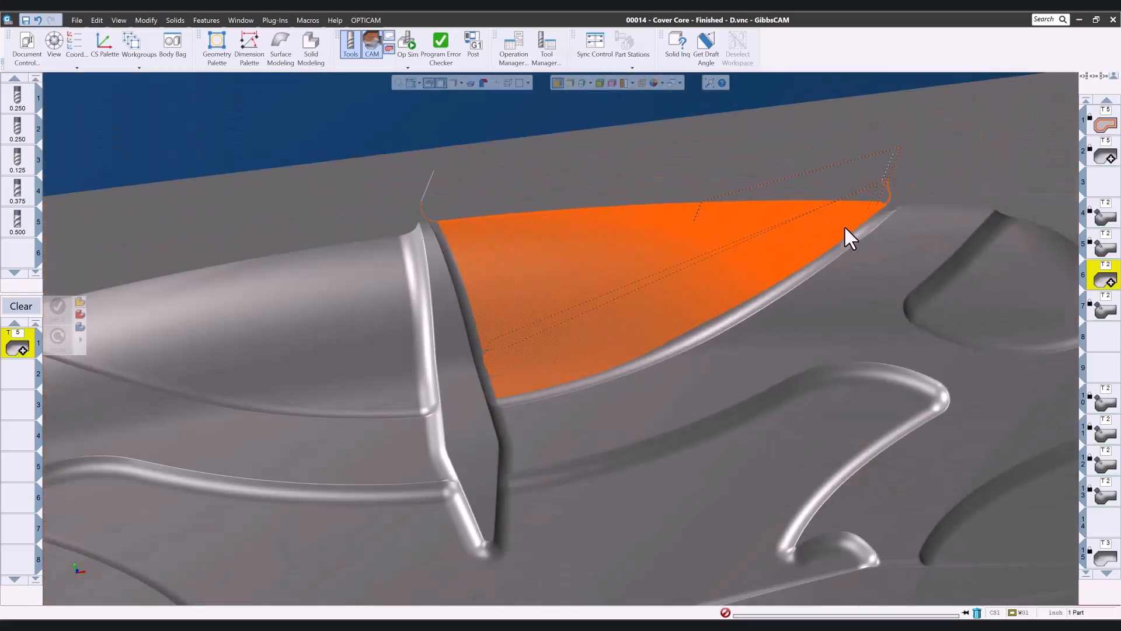
{"action": "scroll", "coordinate": [846, 237], "scroll_direction": "up", "scroll_amount": 1}
{"action": "middle_click_drag", "start_coordinate": [773, 236], "coordinate": [758, 283]}
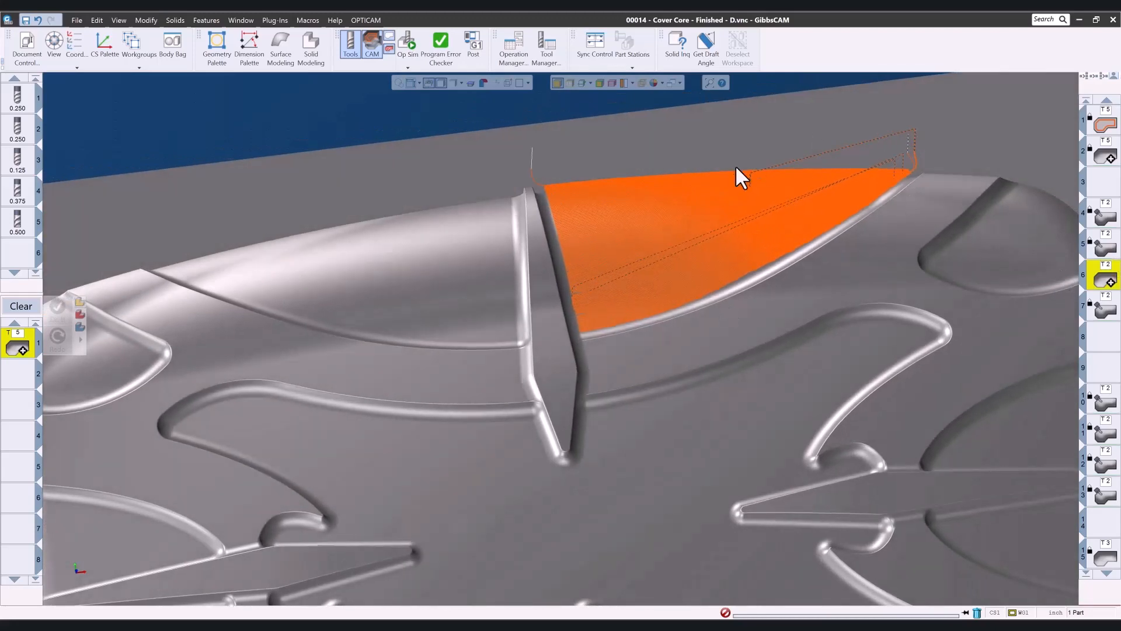
{"action": "scroll", "coordinate": [769, 175], "scroll_direction": "up", "scroll_amount": 5}
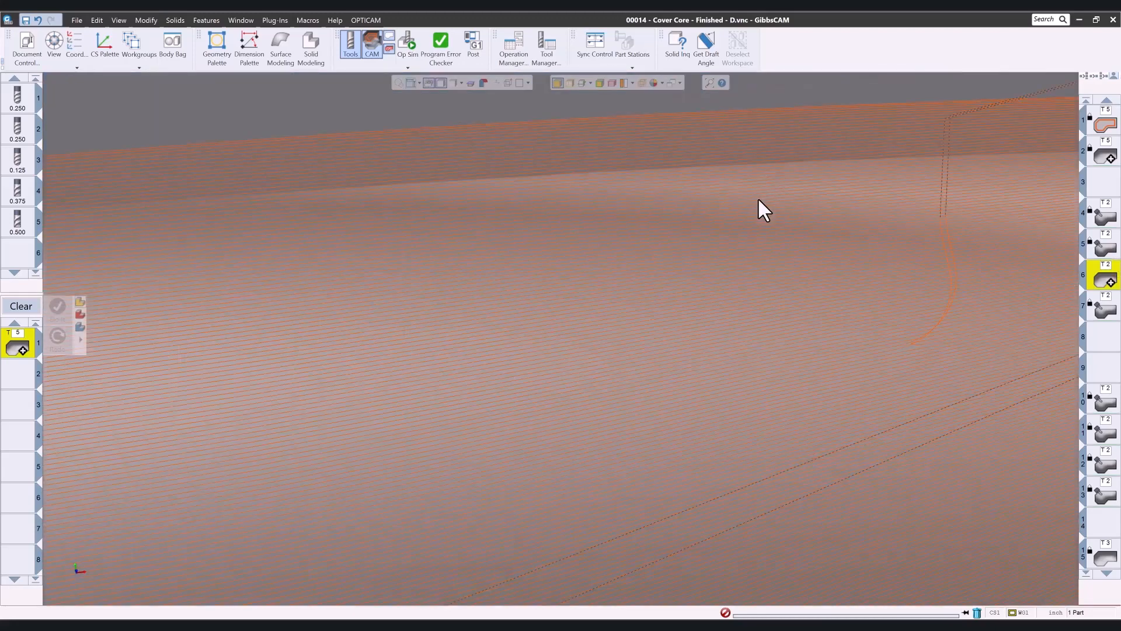
{"action": "scroll", "coordinate": [832, 263], "scroll_direction": "down", "scroll_amount": 4}
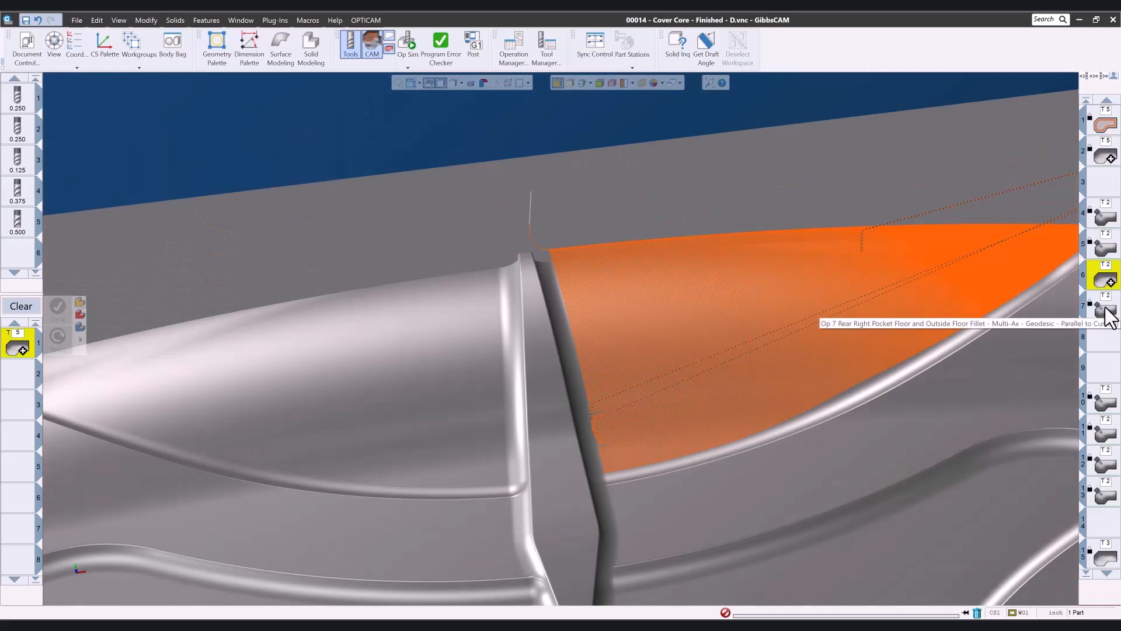
- Load operation 7 and examine its geodesic multi-axis passes on the adjacent rear pocket floor and outside floor fillet
{"action": "middle_click_drag", "start_coordinate": [786, 345], "coordinate": [923, 273]}
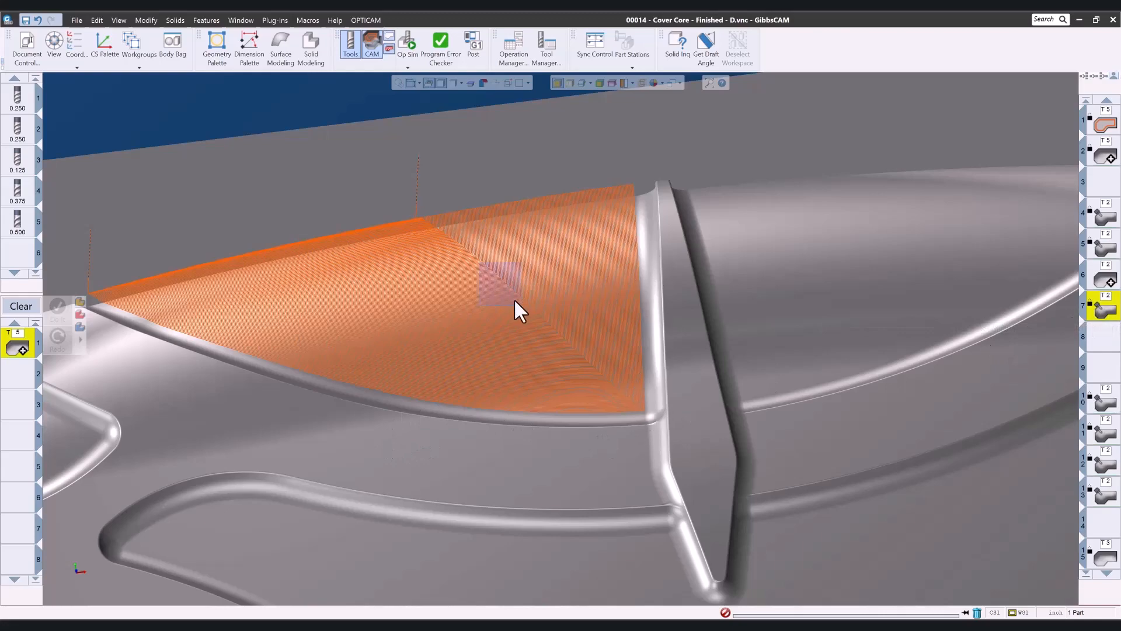
{"action": "left_click_drag", "start_coordinate": [514, 301], "coordinate": [588, 399]}
{"action": "scroll", "coordinate": [697, 542], "scroll_direction": "down", "scroll_amount": 4}
{"action": "middle_click_drag", "start_coordinate": [702, 546], "coordinate": [964, 278]}
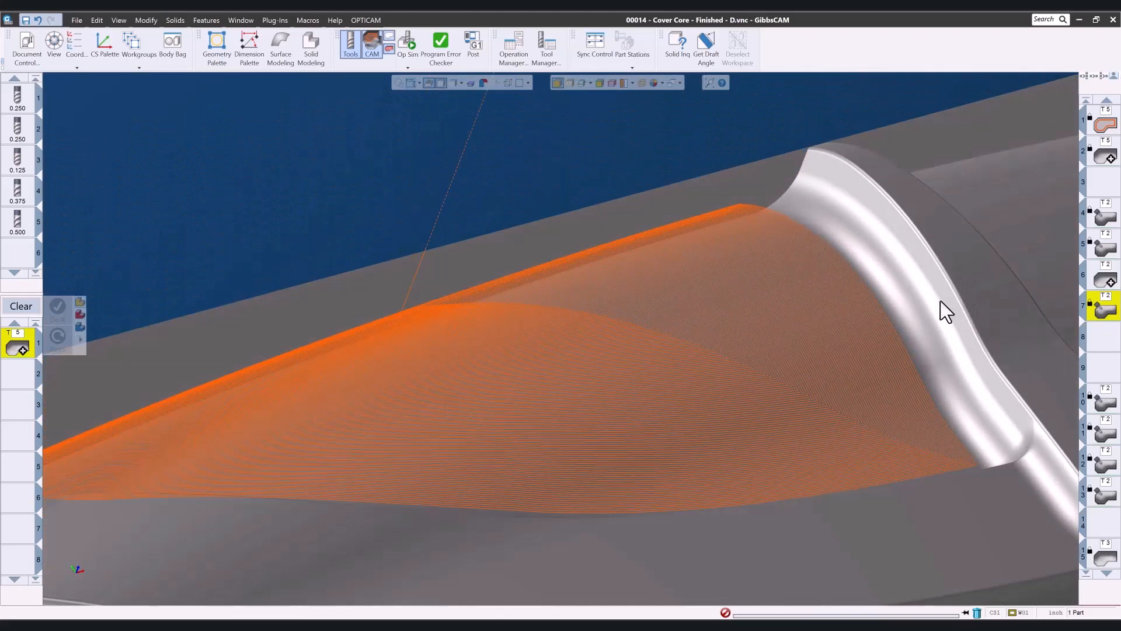
{"action": "scroll", "coordinate": [902, 318], "scroll_direction": "down", "scroll_amount": 1}
{"action": "middle_click_drag", "start_coordinate": [888, 320], "coordinate": [676, 401]}
{"action": "scroll", "coordinate": [869, 322], "scroll_direction": "down", "scroll_amount": 5}
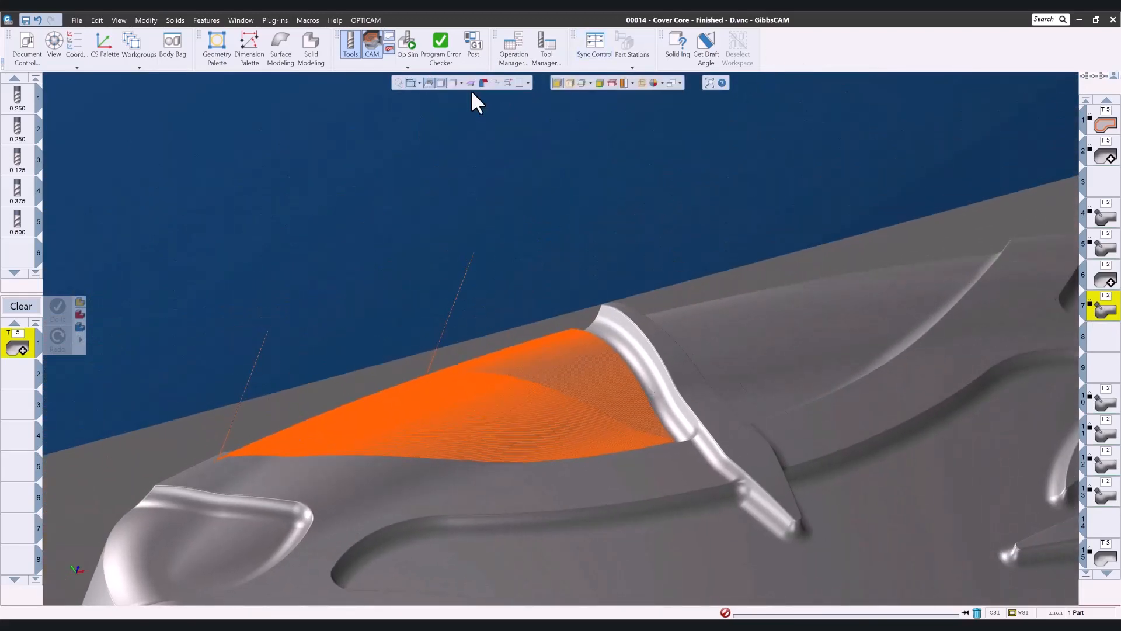
- Simulate the program through operations 6 and 7 on the rear pockets and close the simulation
{"action": "left_click", "coordinate": [408, 44]}
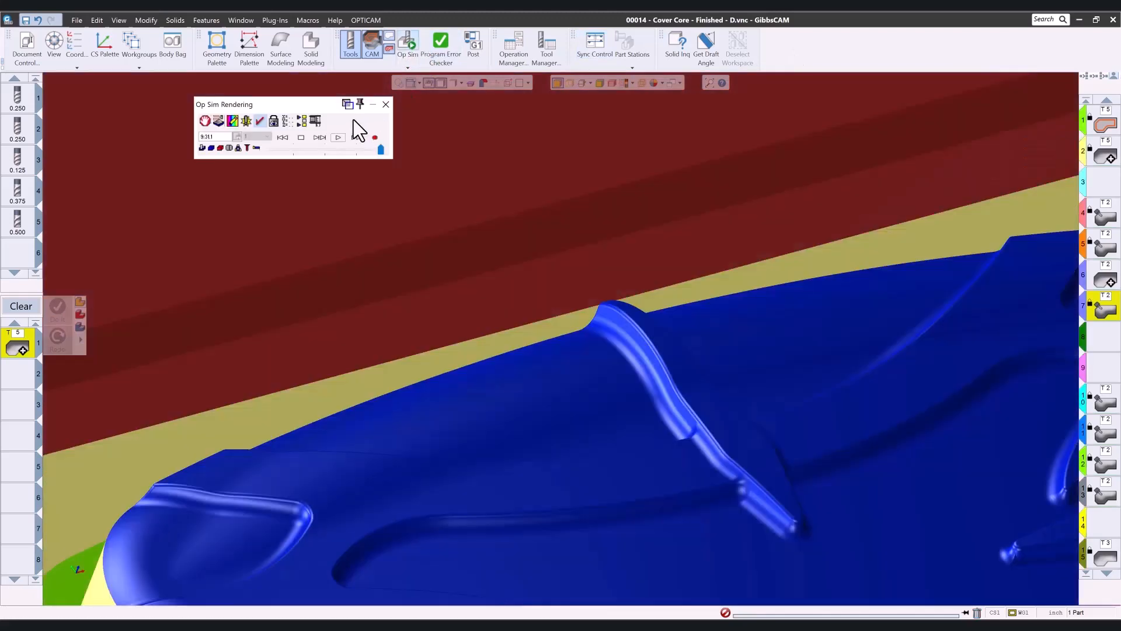
{"action": "left_click", "coordinate": [339, 138]}
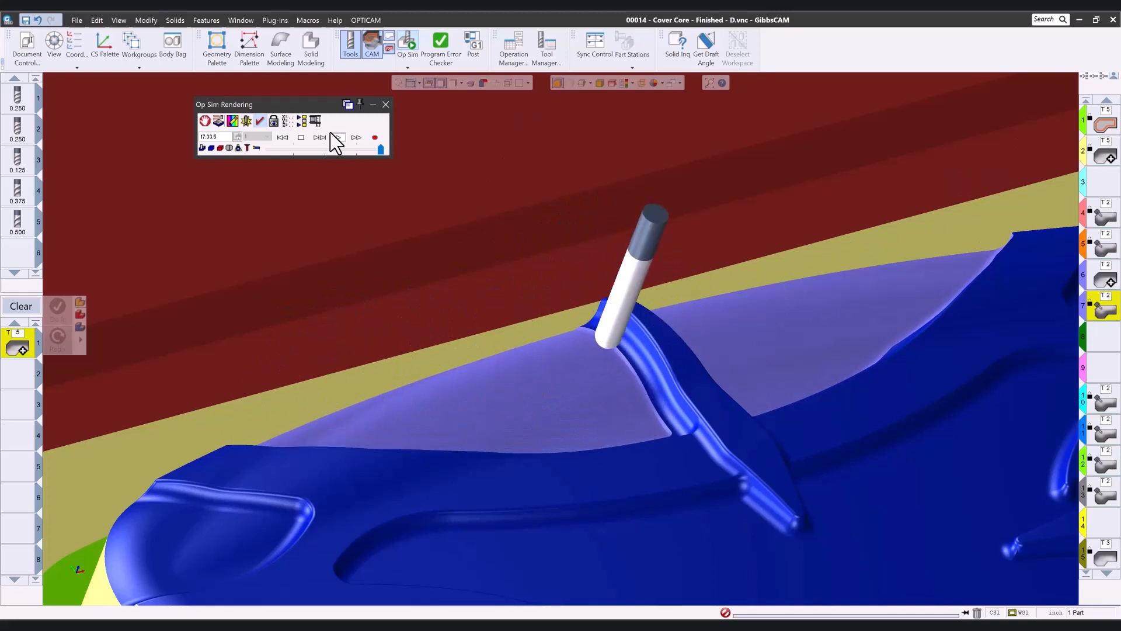
{"action": "left_click", "coordinate": [385, 104]}
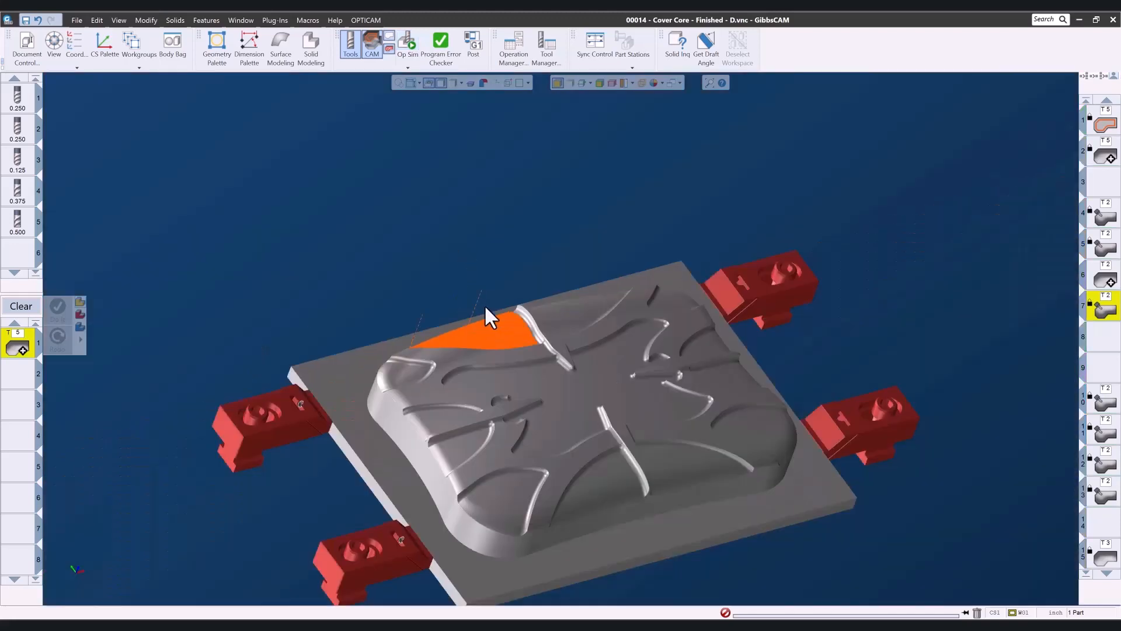
- Load operations 10 and 11 and examine their passes up close on the front branching surfaces
{"action": "scroll", "coordinate": [495, 332], "scroll_direction": "up", "scroll_amount": 3}
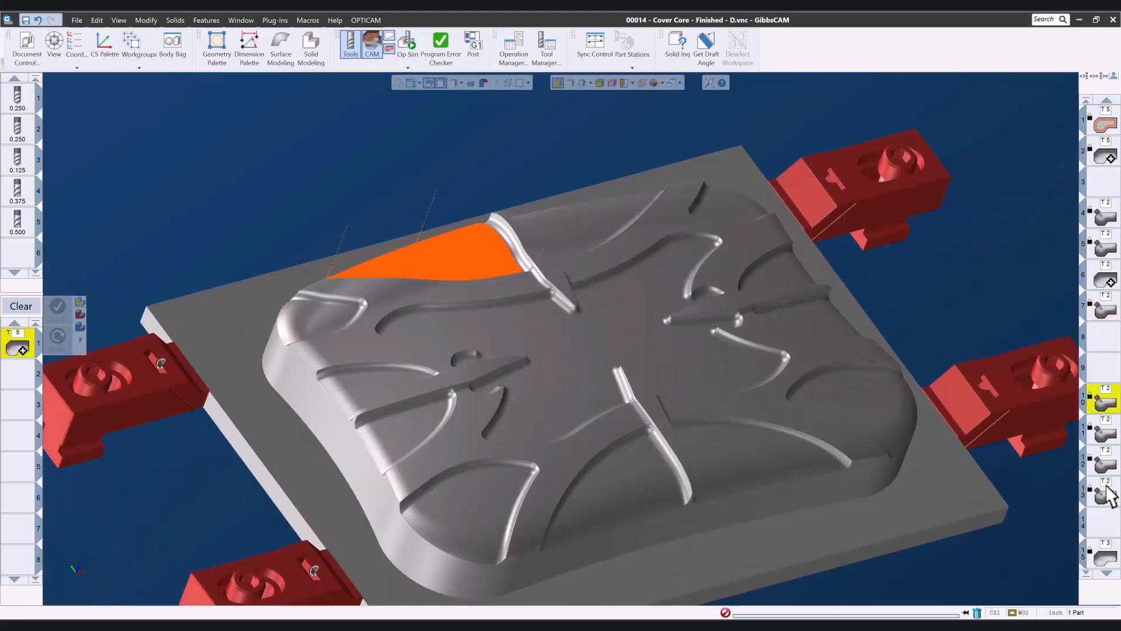
{"action": "left_click", "coordinate": [1104, 494], "text": "shift"}
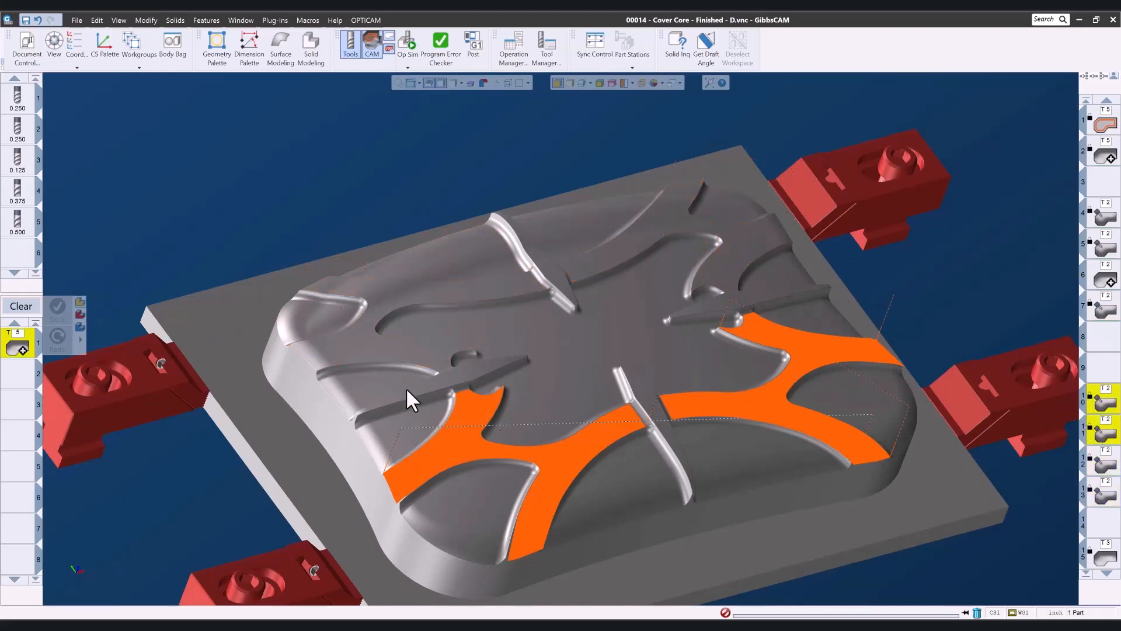
{"action": "left_click_drag", "start_coordinate": [614, 533], "coordinate": [614, 533]}
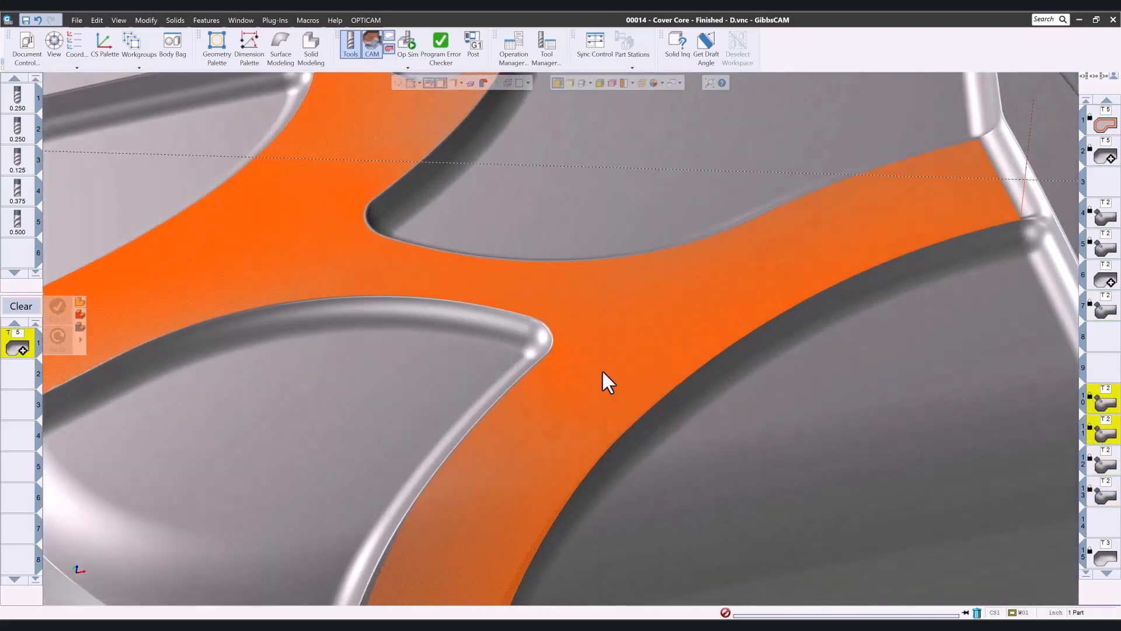
{"action": "left_click_drag", "start_coordinate": [584, 301], "coordinate": [734, 432]}
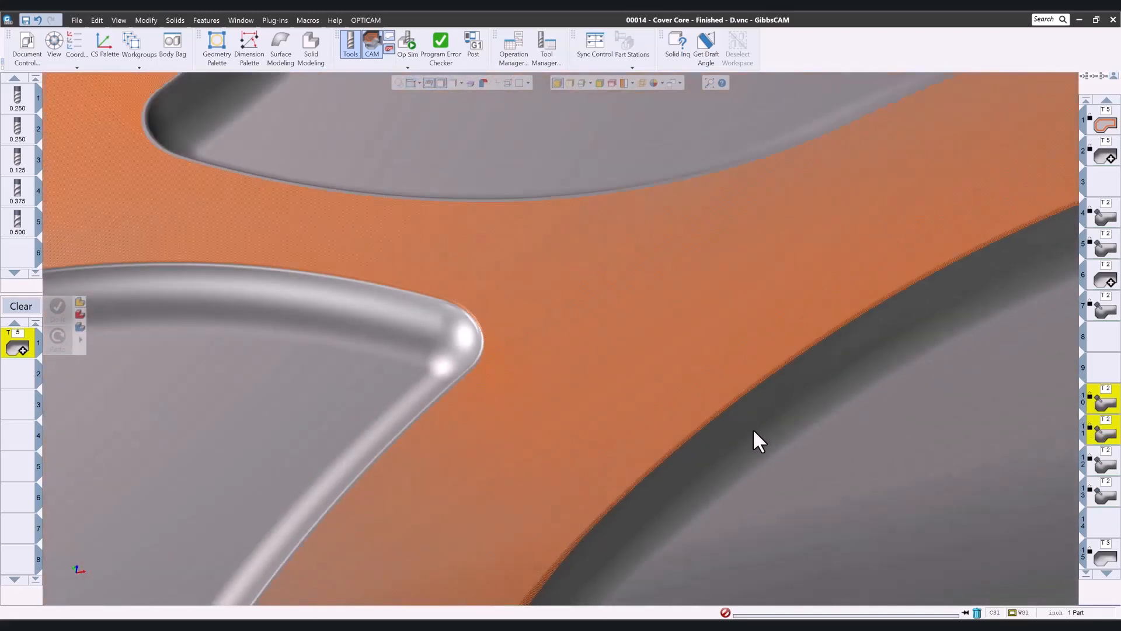
- Load operations 12 and 13 and examine their passes on the rear branching surfaces on both sides of the central rib
{"action": "scroll", "coordinate": [753, 430], "scroll_direction": "down", "scroll_amount": 8}
{"action": "middle_click_drag", "start_coordinate": [873, 371], "coordinate": [556, 334]}
{"action": "scroll", "coordinate": [712, 348], "scroll_direction": "down", "scroll_amount": 5}
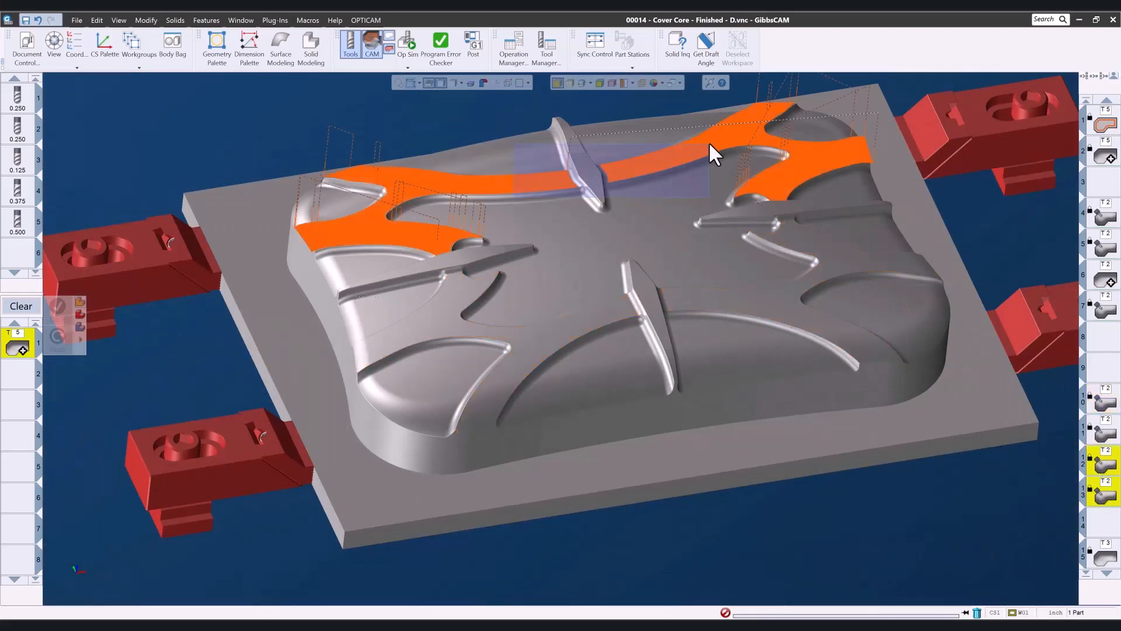
{"action": "left_click_drag", "start_coordinate": [709, 141], "coordinate": [710, 142]}
{"action": "mouse_move", "coordinate": [844, 235]}
{"action": "middle_mouse_down"}
{"action": "mouse_move", "coordinate": [805, 164]}
{"action": "mouse_move", "coordinate": [851, 184]}
{"action": "mouse_move", "coordinate": [848, 241]}
{"action": "middle_mouse_up"}
{"action": "middle_click_drag", "start_coordinate": [714, 334], "coordinate": [1014, 454]}
{"action": "scroll", "coordinate": [993, 382], "scroll_direction": "down", "scroll_amount": 3}
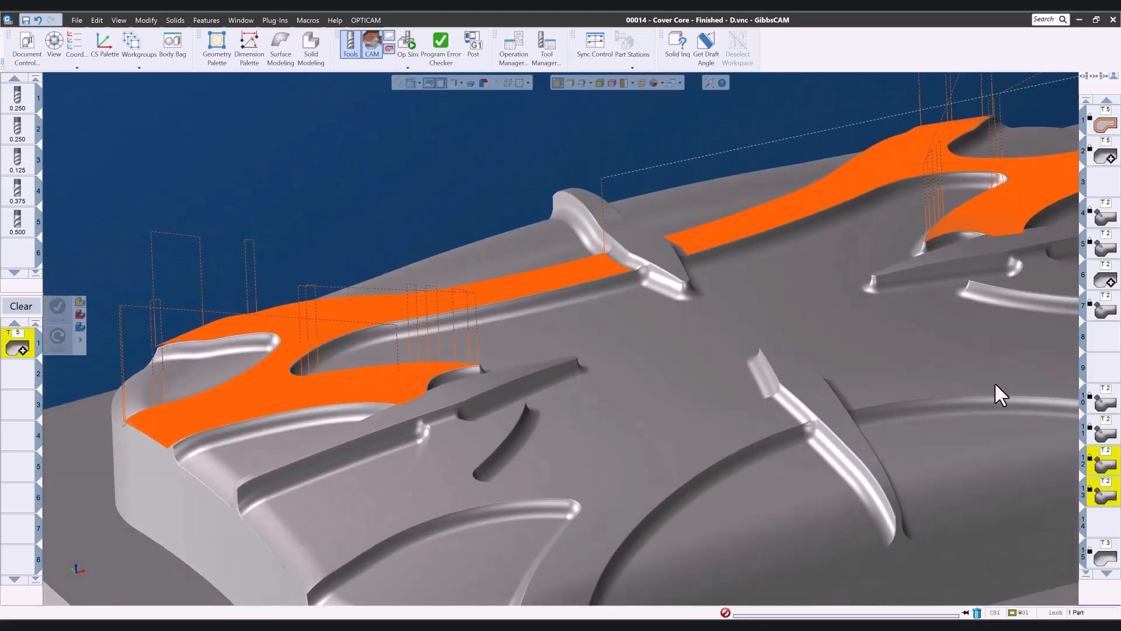
- Simulate the program through operations 12 and 13 on the rear branching surfaces with the whole part in view
{"action": "scroll", "coordinate": [611, 462], "scroll_direction": "down", "scroll_amount": 5}
{"action": "middle_click_drag", "start_coordinate": [533, 556], "coordinate": [423, 496], "text": "shift"}
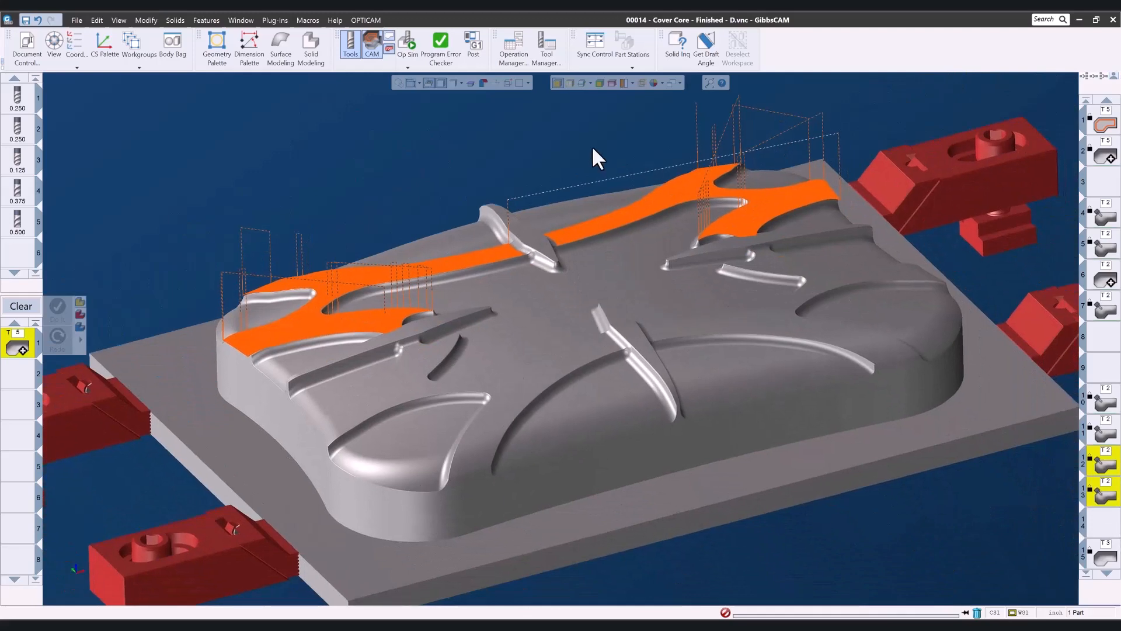
{"action": "left_click", "coordinate": [409, 45]}
{"action": "left_click", "coordinate": [339, 137]}
- Select the group of operations 15 through 18, load operation 15 alone and examine its passes along the rear rib's diamond-shaped top face
{"action": "scroll", "coordinate": [1113, 362], "scroll_direction": "down", "scroll_amount": 5}
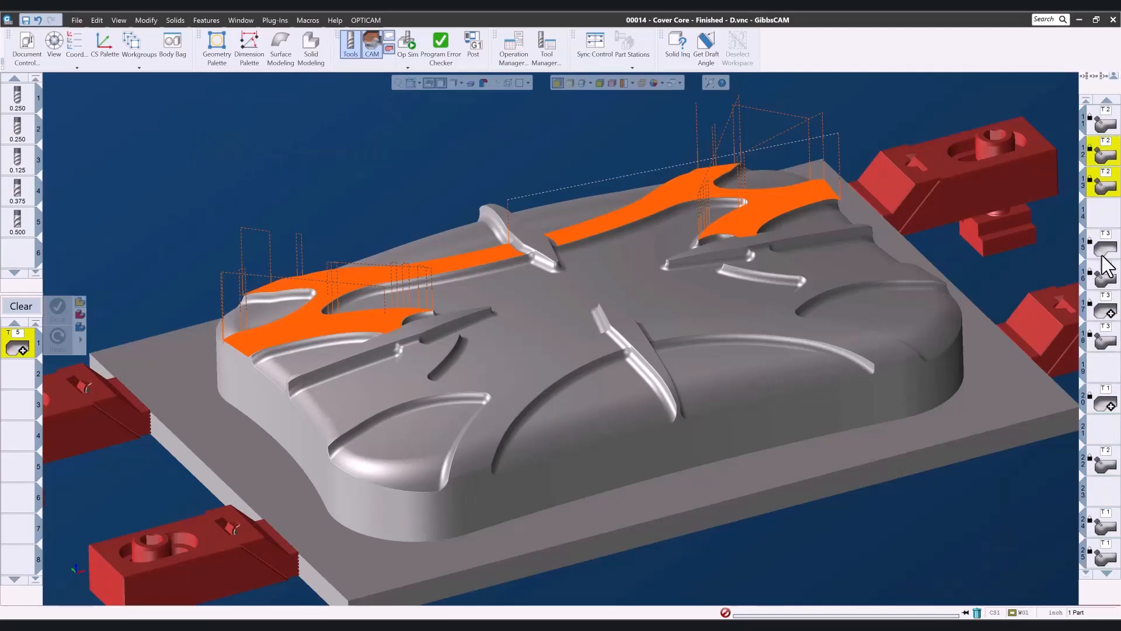
{"action": "left_click", "coordinate": [1103, 339], "text": "shift"}
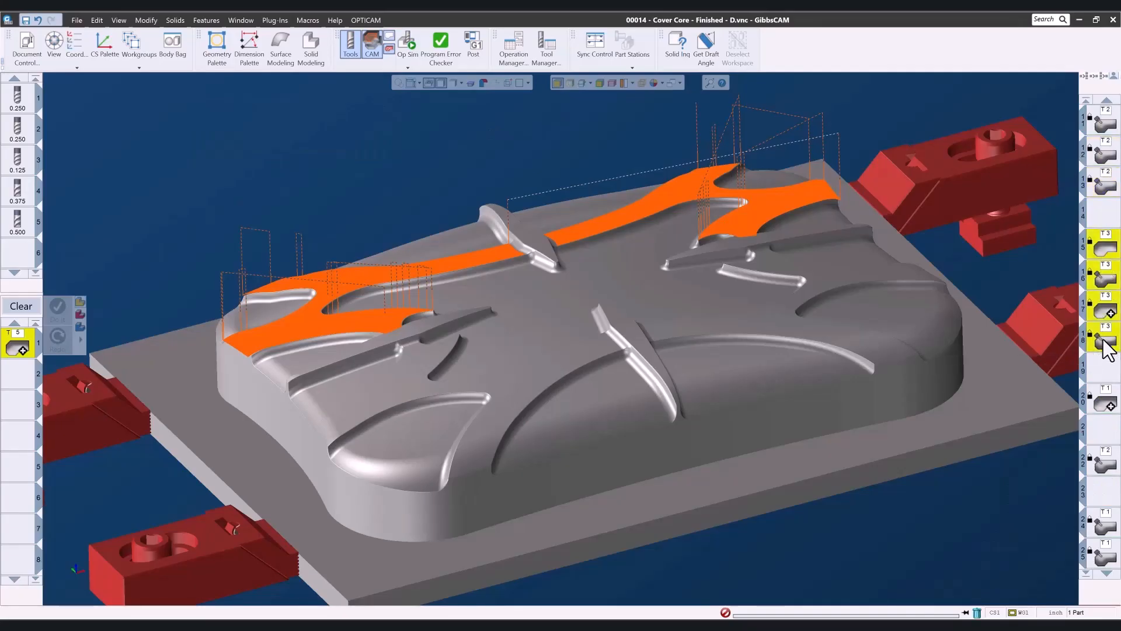
{"action": "left_click", "coordinate": [1105, 252]}
{"action": "left_click_drag", "start_coordinate": [399, 169], "coordinate": [622, 316]}
{"action": "middle_click_drag", "start_coordinate": [767, 392], "coordinate": [628, 614]}
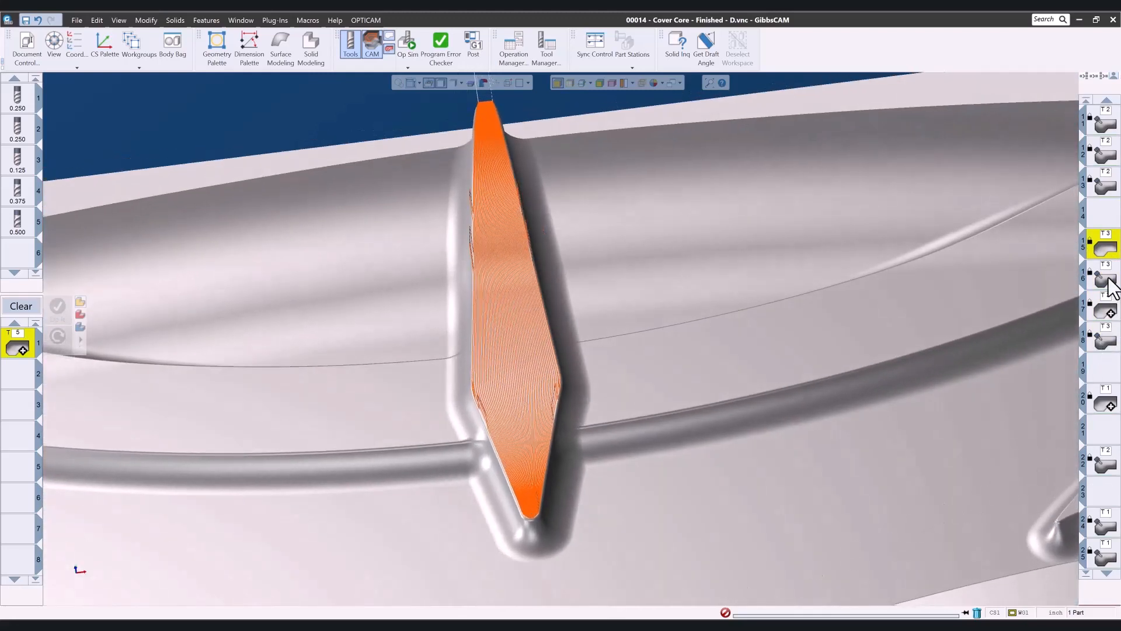
{"action": "scroll", "coordinate": [811, 349], "scroll_direction": "down", "scroll_amount": 3}
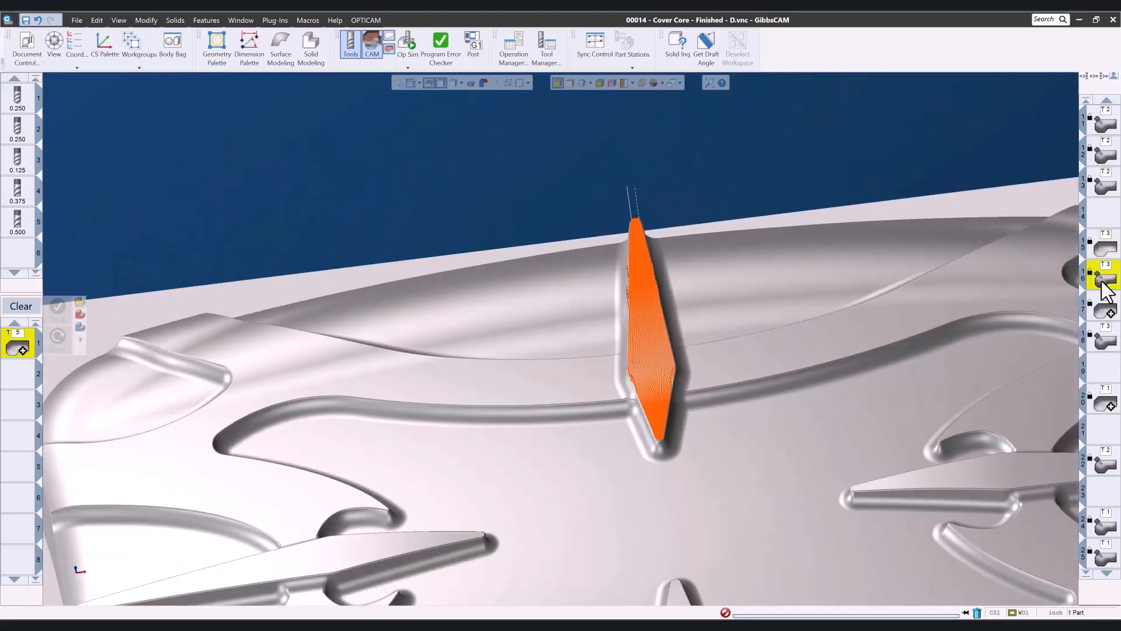
- Examine the toolpaths of operations 16 to 18 on the individual raised ribs, one rib at a time
{"action": "middle_click_drag", "start_coordinate": [899, 364], "coordinate": [546, 324]}
{"action": "left_click_drag", "start_coordinate": [666, 416], "coordinate": [824, 504]}
{"action": "scroll", "coordinate": [850, 501], "scroll_direction": "down", "scroll_amount": 5}
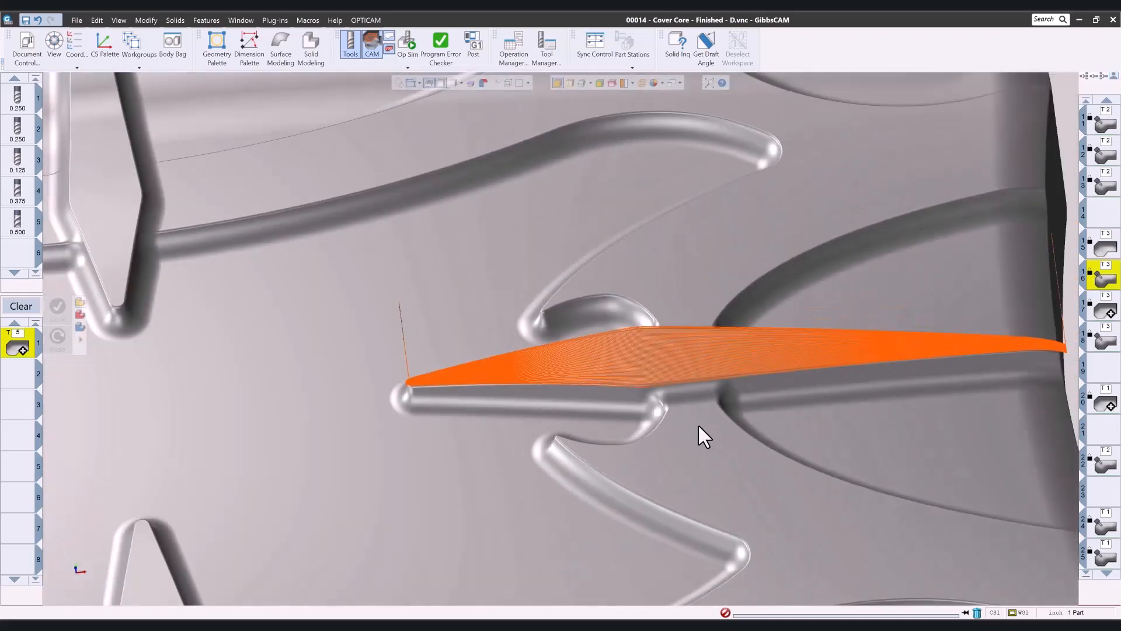
{"action": "scroll", "coordinate": [698, 424], "scroll_direction": "down", "scroll_amount": 3}
{"action": "middle_click_drag", "start_coordinate": [621, 457], "coordinate": [738, 196]}
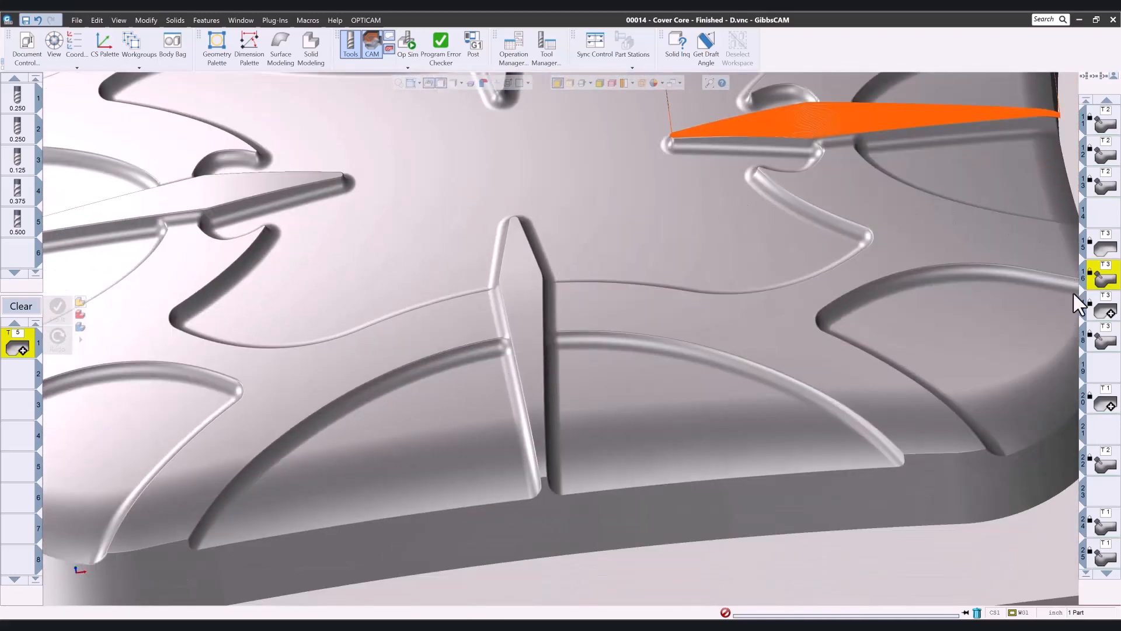
{"action": "left_click_drag", "start_coordinate": [435, 218], "coordinate": [632, 497]}
{"action": "scroll", "coordinate": [620, 467], "scroll_direction": "up", "scroll_amount": 2}
{"action": "middle_click_drag", "start_coordinate": [458, 419], "coordinate": [800, 438]}
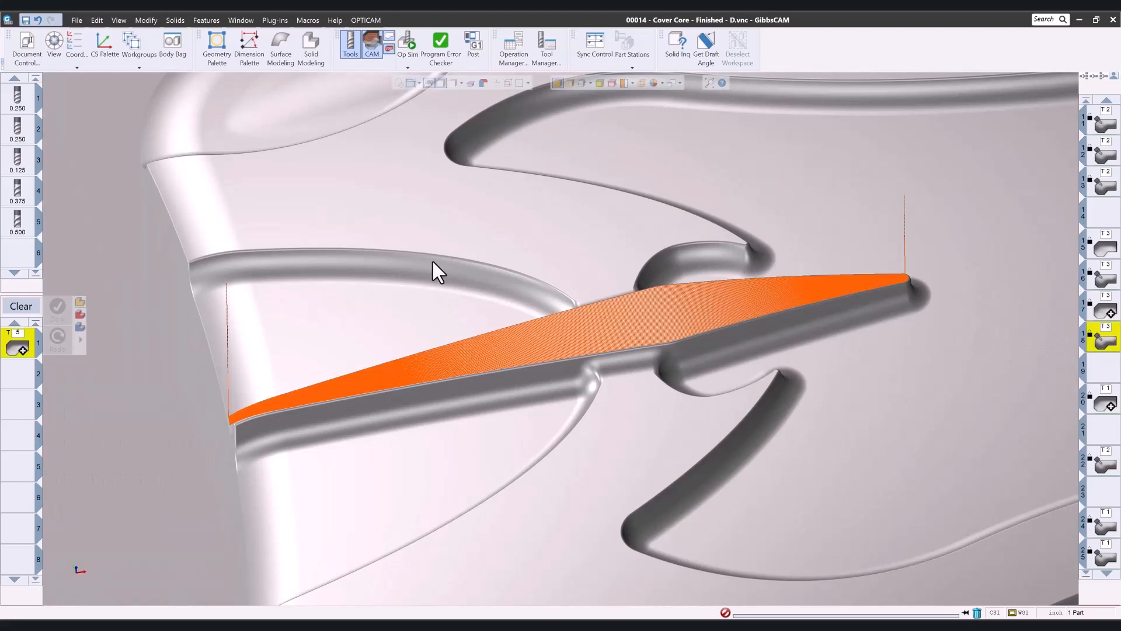
{"action": "scroll", "coordinate": [576, 320], "scroll_direction": "down", "scroll_amount": 5}
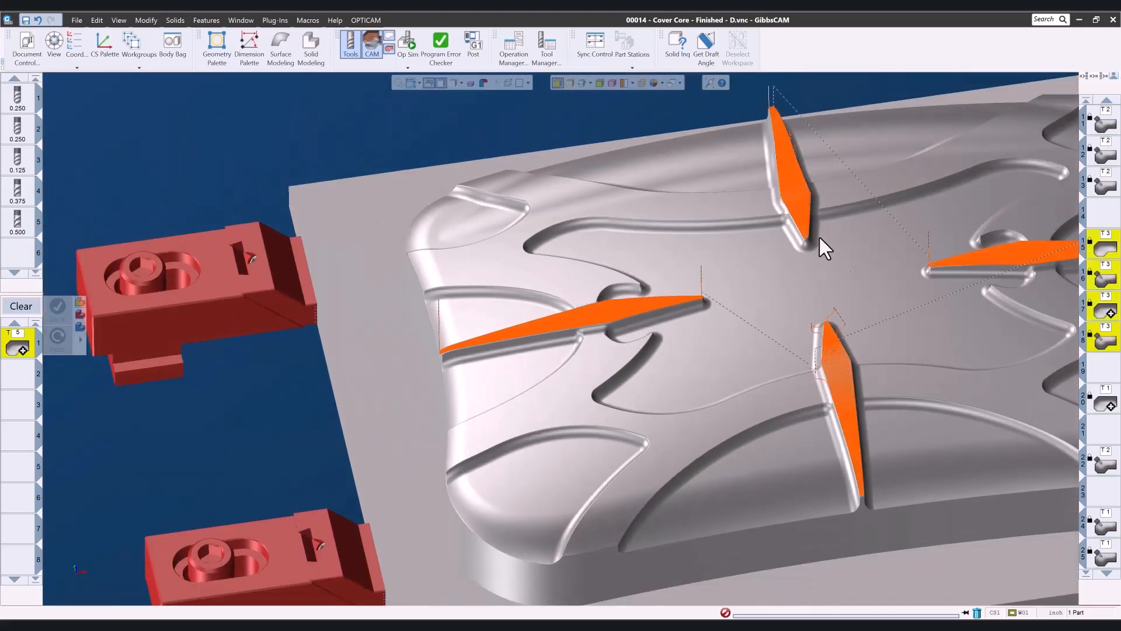
- Examine the combined toolpaths of operations 15 to 18 on all four ribs, checking their pass spacing and edges up close
{"action": "scroll", "coordinate": [831, 241], "scroll_direction": "up", "scroll_amount": 5}
{"action": "scroll", "coordinate": [853, 351], "scroll_direction": "down", "scroll_amount": 2}
{"action": "middle_click_drag", "start_coordinate": [870, 403], "coordinate": [120, 190]}
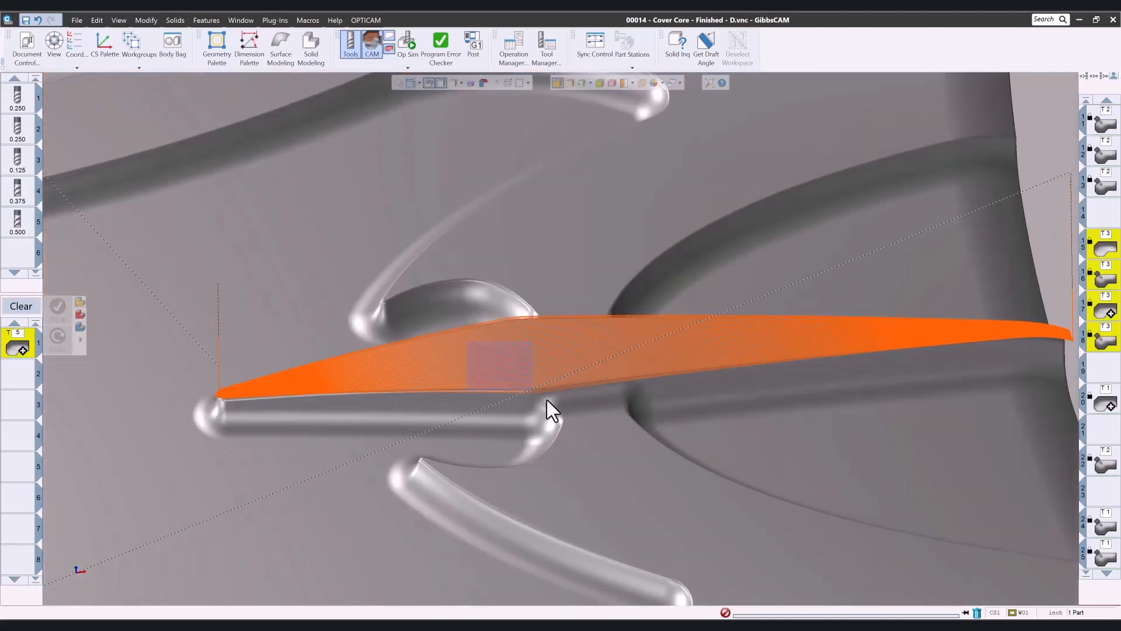
{"action": "left_click_drag", "start_coordinate": [547, 400], "coordinate": [710, 482]}
{"action": "scroll", "coordinate": [533, 427], "scroll_direction": "down", "scroll_amount": 3}
{"action": "scroll", "coordinate": [439, 436], "scroll_direction": "down", "scroll_amount": 4}
{"action": "middle_click_drag", "start_coordinate": [357, 471], "coordinate": [555, 297]}
{"action": "left_click_drag", "start_coordinate": [215, 203], "coordinate": [352, 375]}
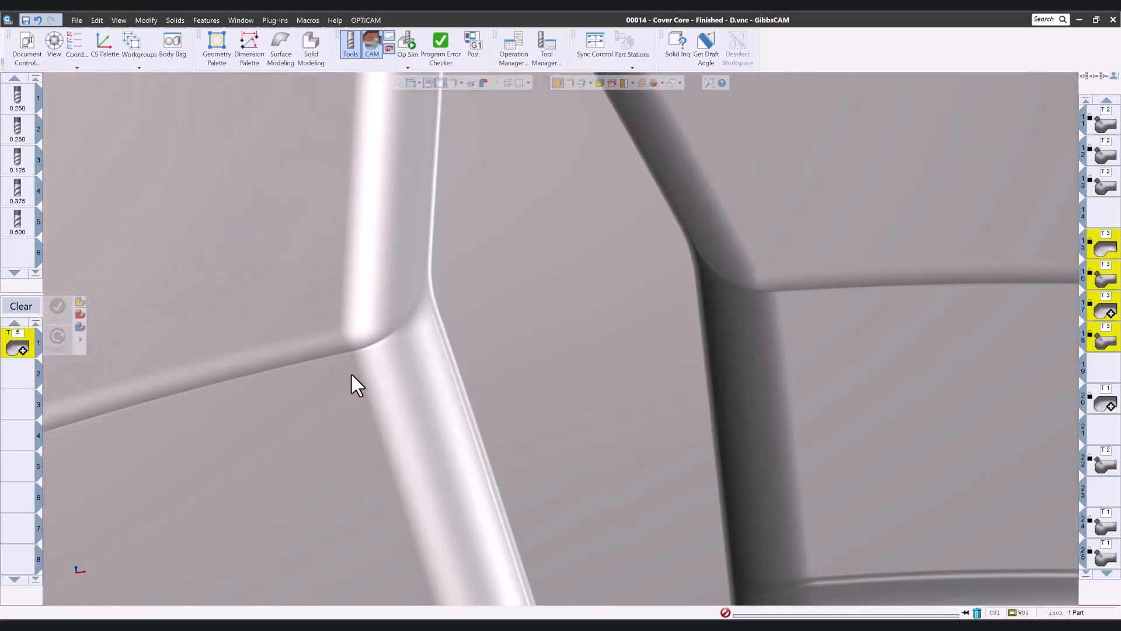
{"action": "scroll", "coordinate": [383, 386], "scroll_direction": "down", "scroll_amount": 5}
{"action": "middle_click_drag", "start_coordinate": [377, 383], "coordinate": [474, 339]}
{"action": "left_click_drag", "start_coordinate": [513, 411], "coordinate": [527, 420]}
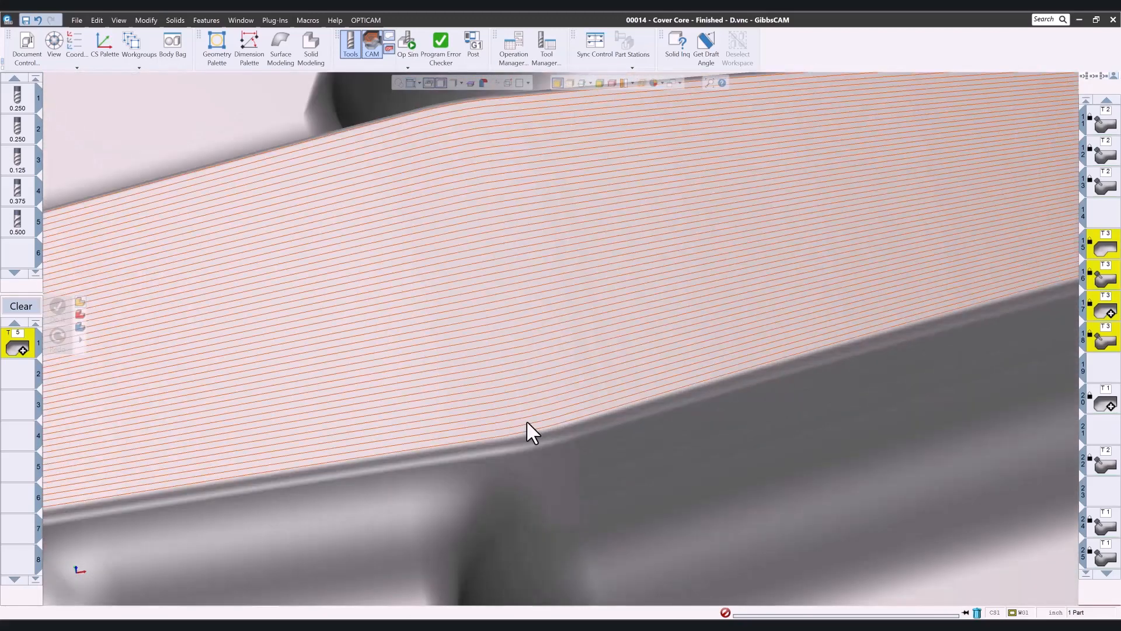
{"action": "scroll", "coordinate": [527, 417], "scroll_direction": "down", "scroll_amount": 5}
{"action": "scroll", "coordinate": [581, 372], "scroll_direction": "down", "scroll_amount": 6}
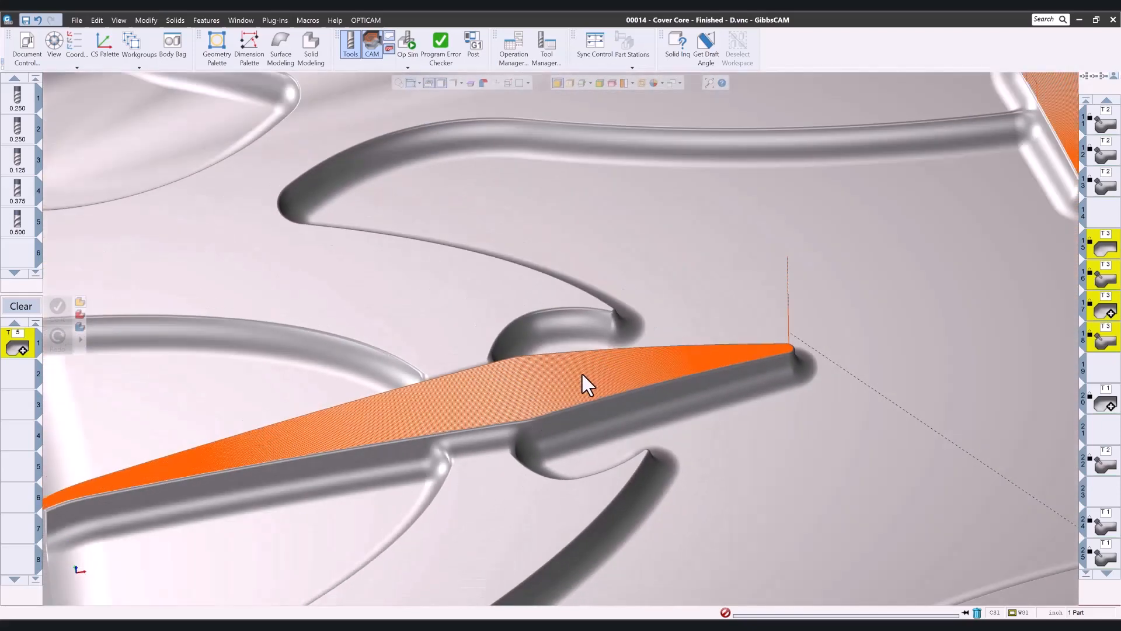
{"action": "scroll", "coordinate": [570, 357], "scroll_direction": "down", "scroll_amount": 4}
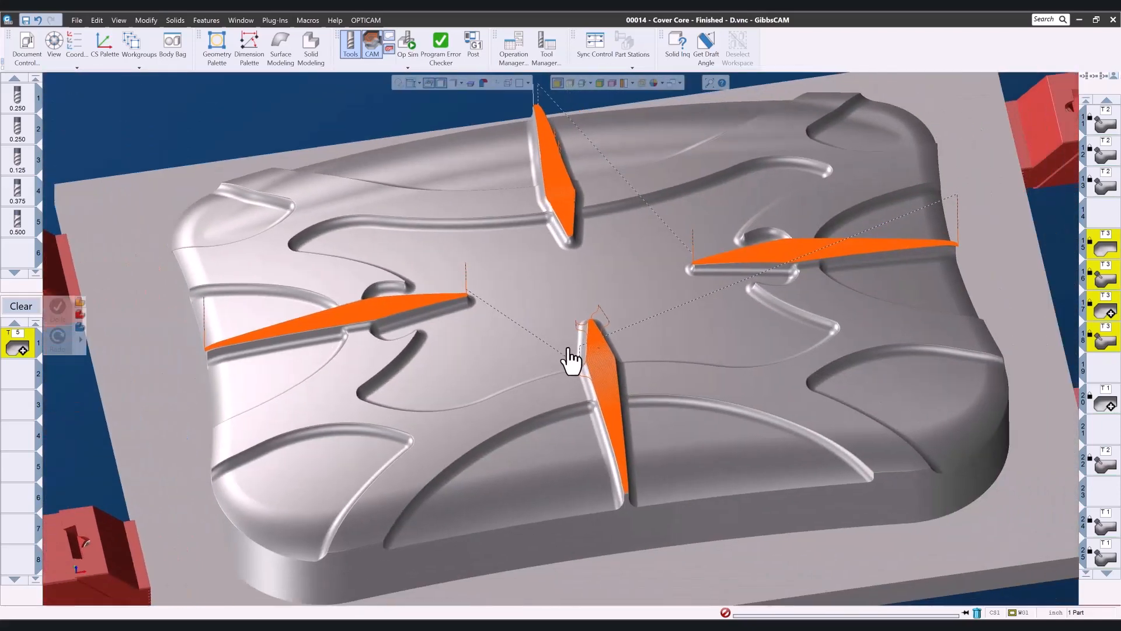
{"action": "scroll", "coordinate": [813, 435], "scroll_direction": "up", "scroll_amount": 2}
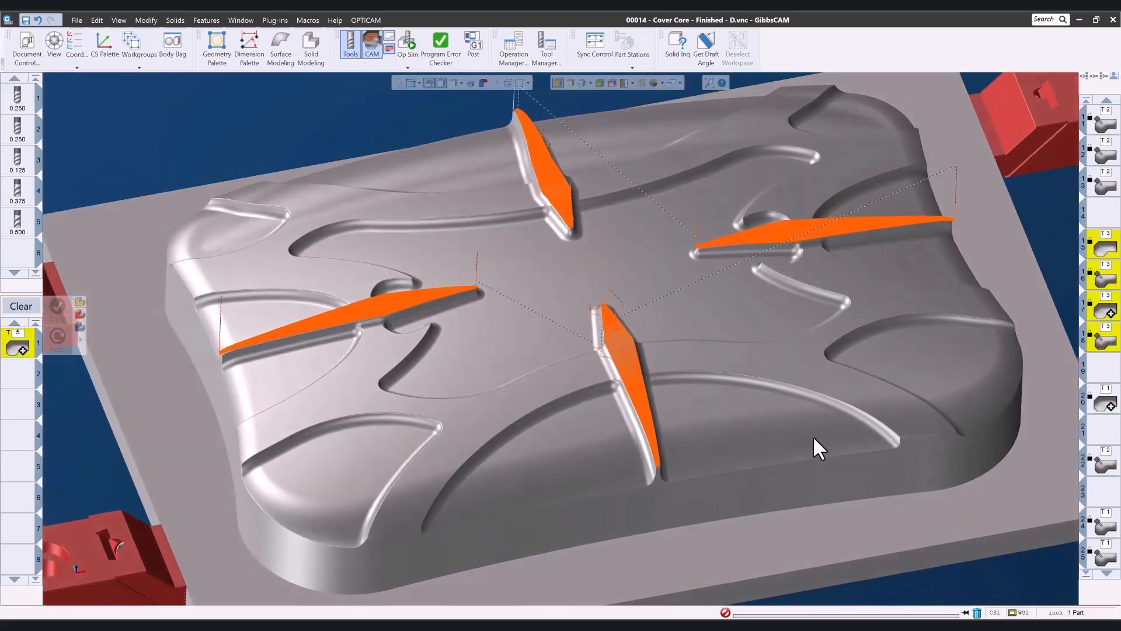
- Show the toolpath of operation 20 on the central butterfly-shaped floor and load its process with its machining geometry
{"action": "left_click", "coordinate": [1102, 405]}
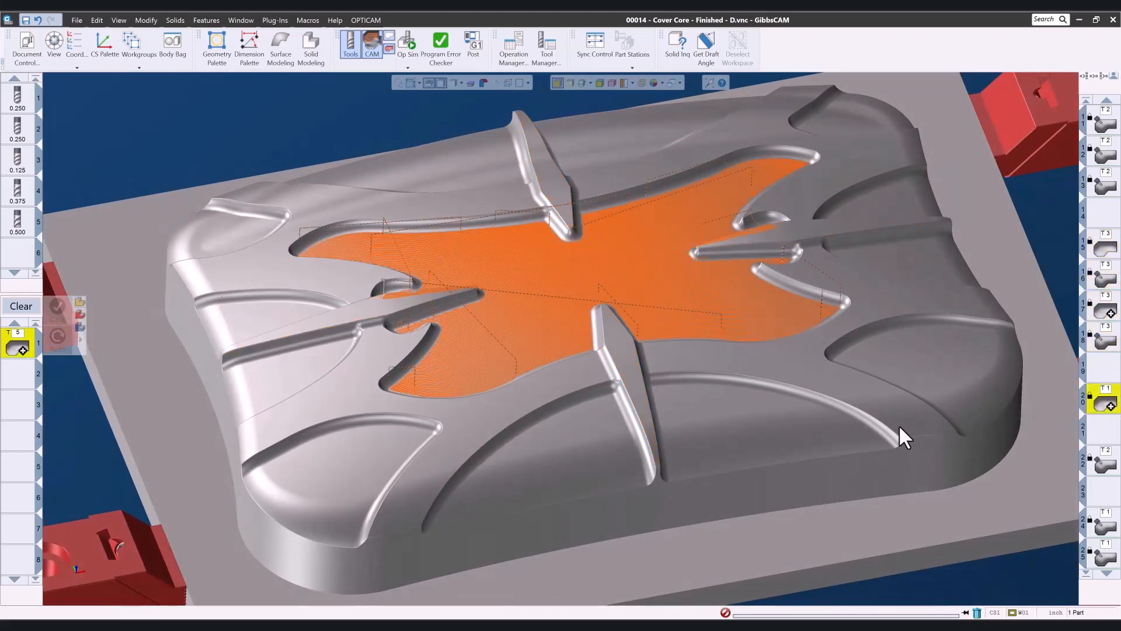
{"action": "middle_click_drag", "start_coordinate": [705, 397], "coordinate": [787, 502]}
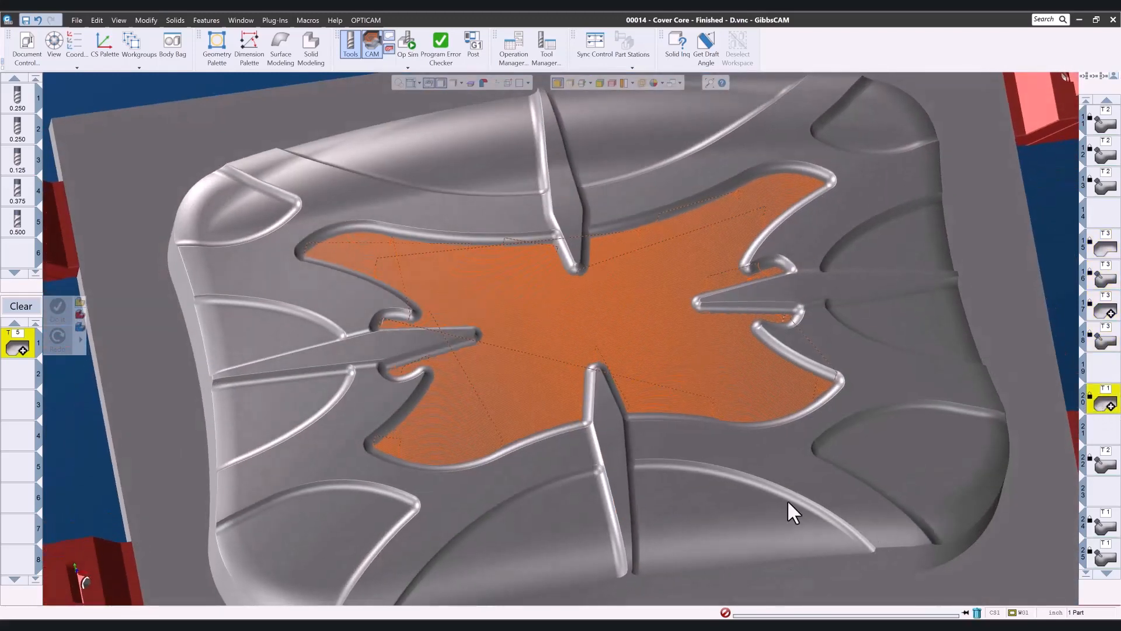
{"action": "middle_click_drag", "start_coordinate": [638, 282], "coordinate": [569, 403]}
{"action": "double_click", "coordinate": [1108, 404]}
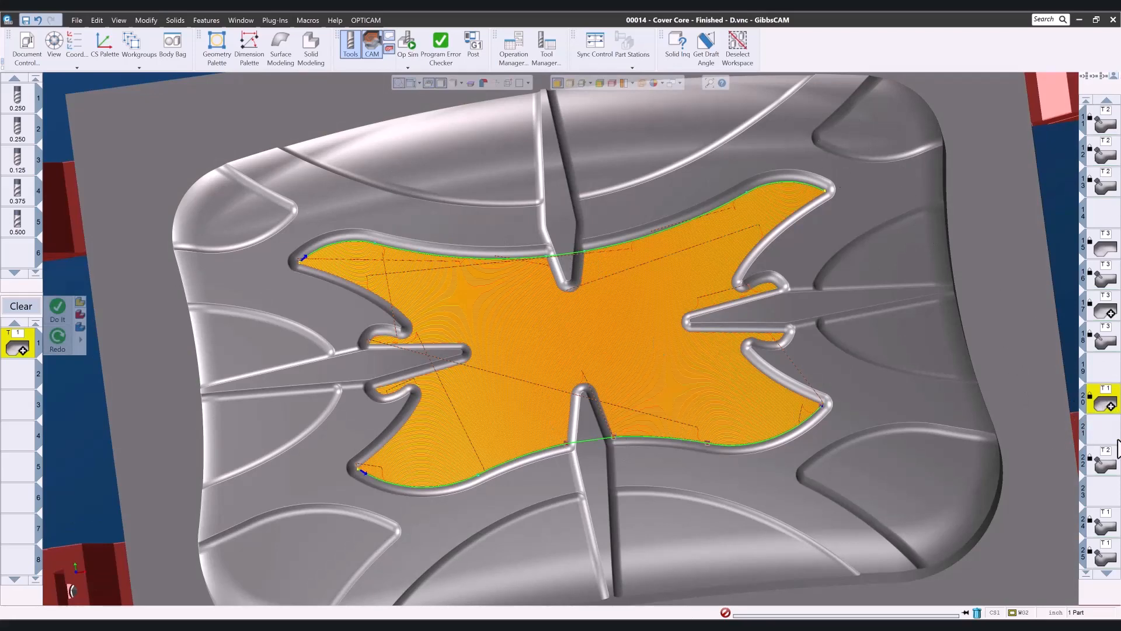
- Show the toolpaths of operation 22 on the recessed panels at the part's corners and ends, and load its process
{"action": "left_click", "coordinate": [1105, 461]}
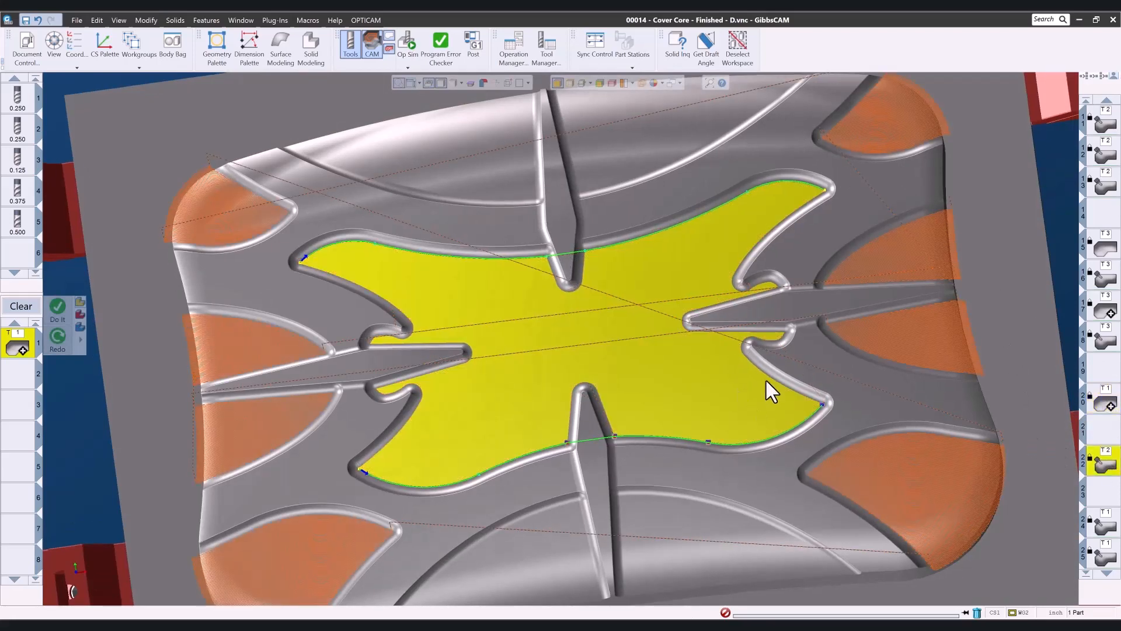
{"action": "middle_click_drag", "start_coordinate": [766, 380], "coordinate": [890, 32]}
{"action": "left_click", "coordinate": [997, 185]}
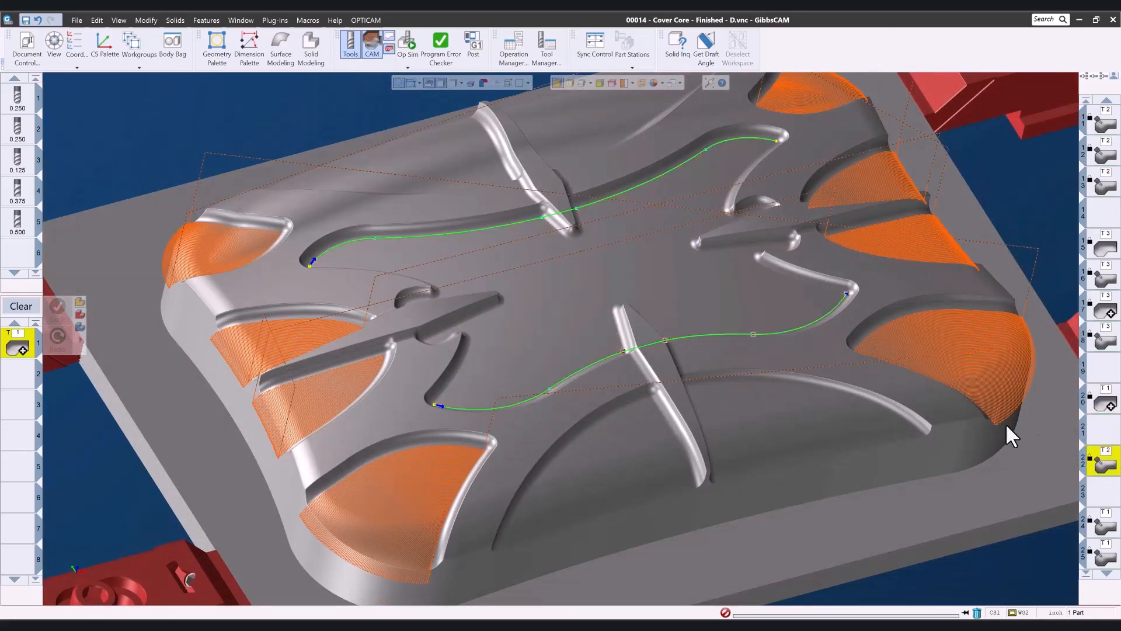
{"action": "double_click", "coordinate": [1106, 470]}
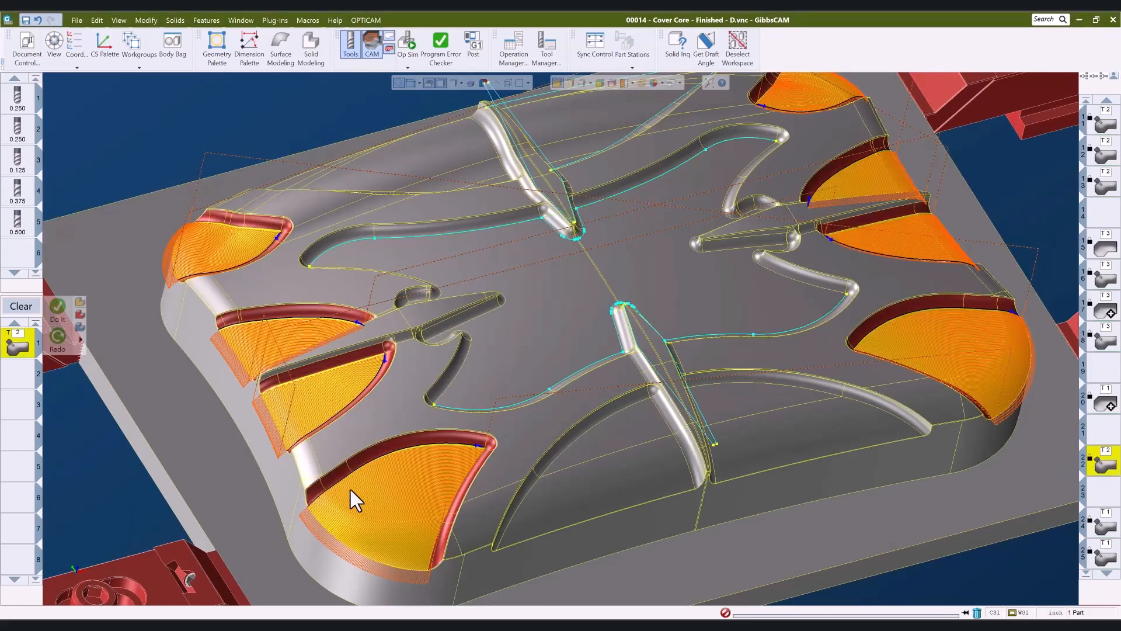
- Review operations 24, 29 and 30, examining the rib outline, corner panel border and lower corner edge toolpaths
{"action": "left_click", "coordinate": [1108, 528]}
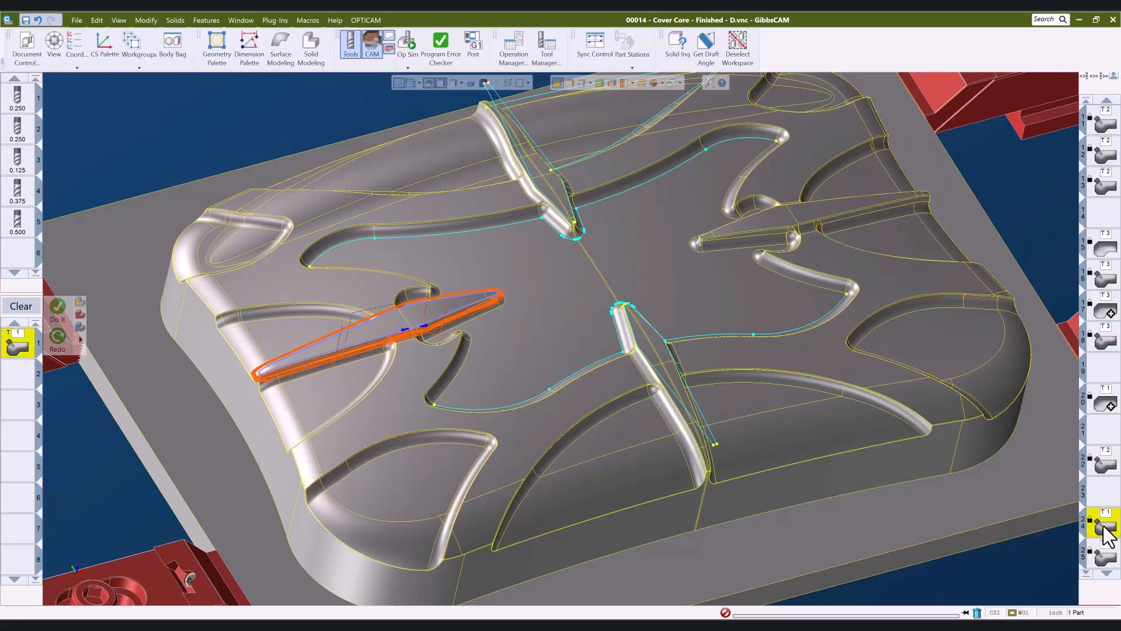
{"action": "scroll", "coordinate": [1110, 554], "scroll_direction": "up", "scroll_amount": 3}
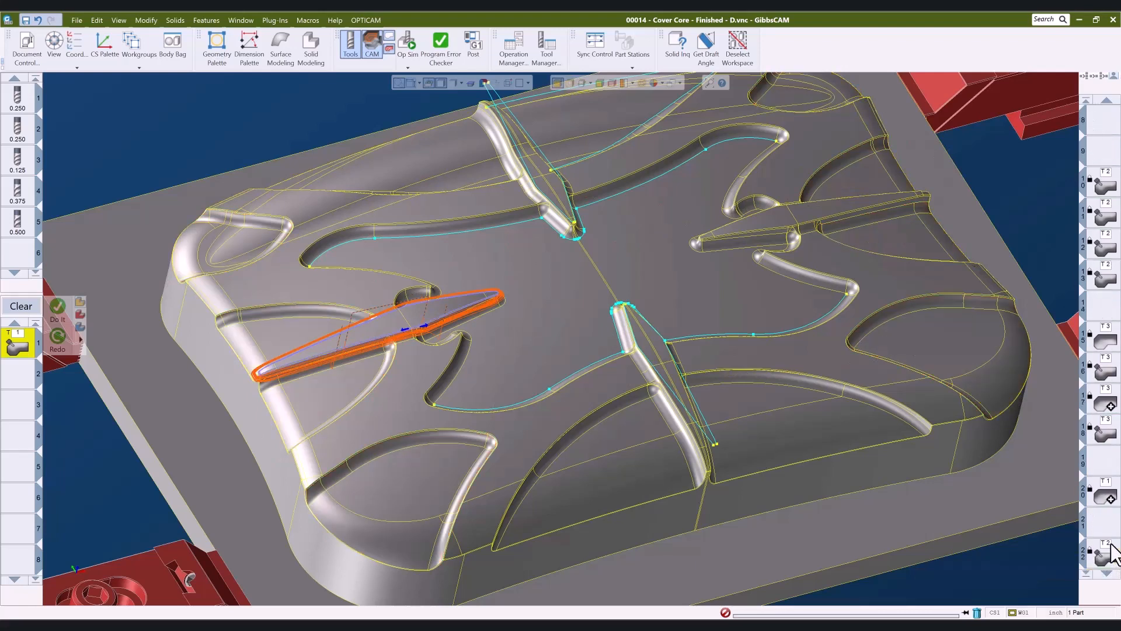
{"action": "scroll", "coordinate": [1113, 555], "scroll_direction": "down", "scroll_amount": 8}
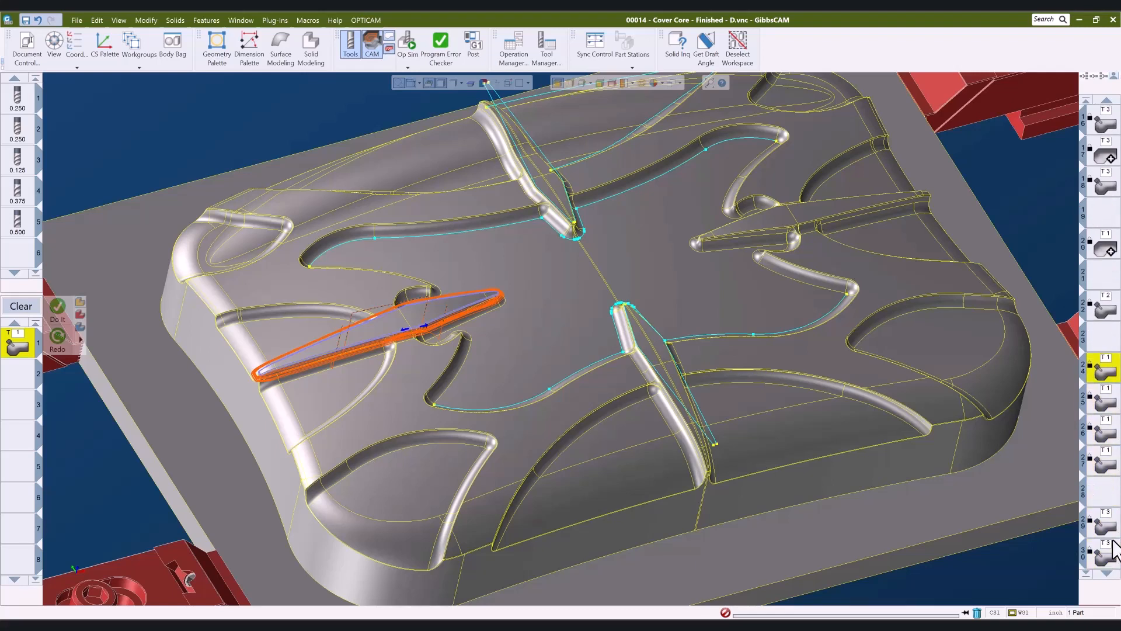
{"action": "left_click", "coordinate": [1110, 528]}
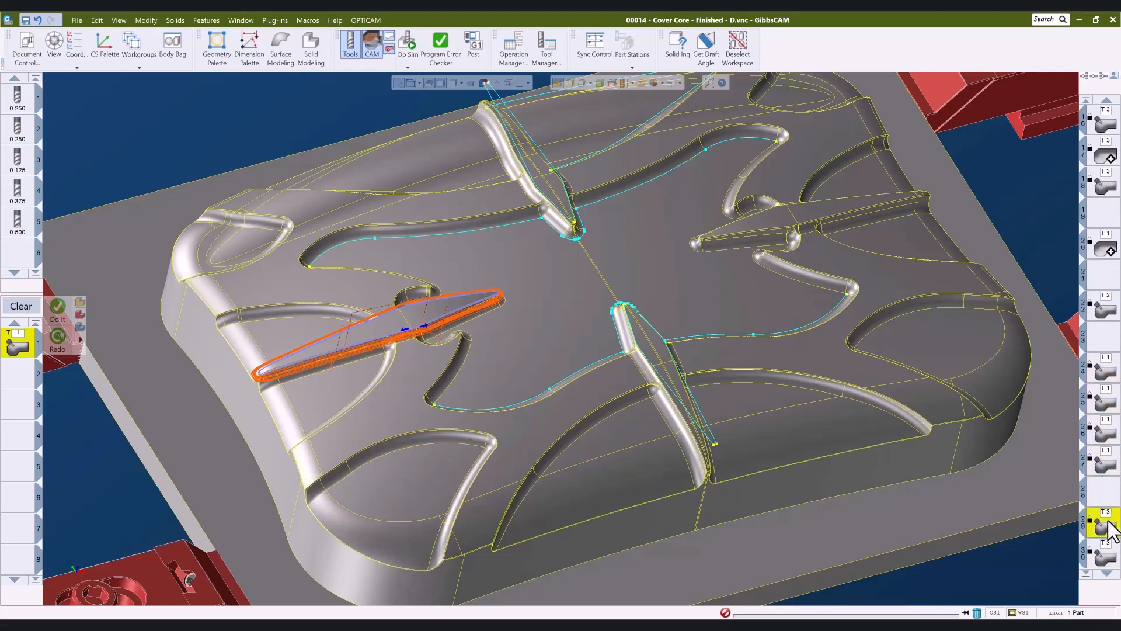
{"action": "scroll", "coordinate": [1109, 540], "scroll_direction": "down", "scroll_amount": 2}
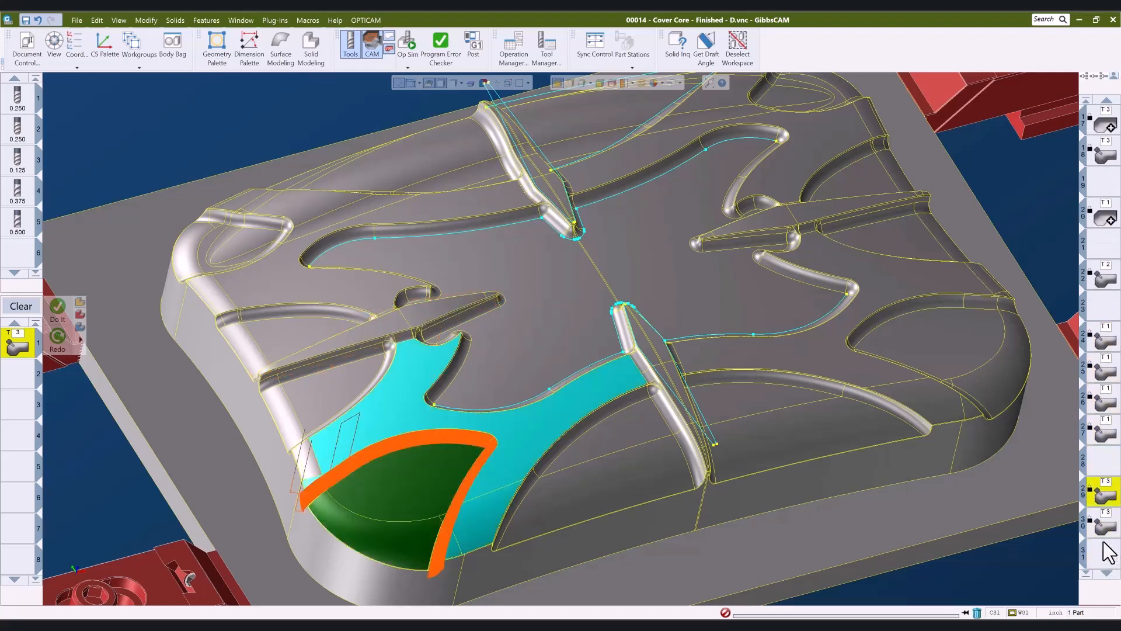
{"action": "left_click", "coordinate": [1107, 501]}
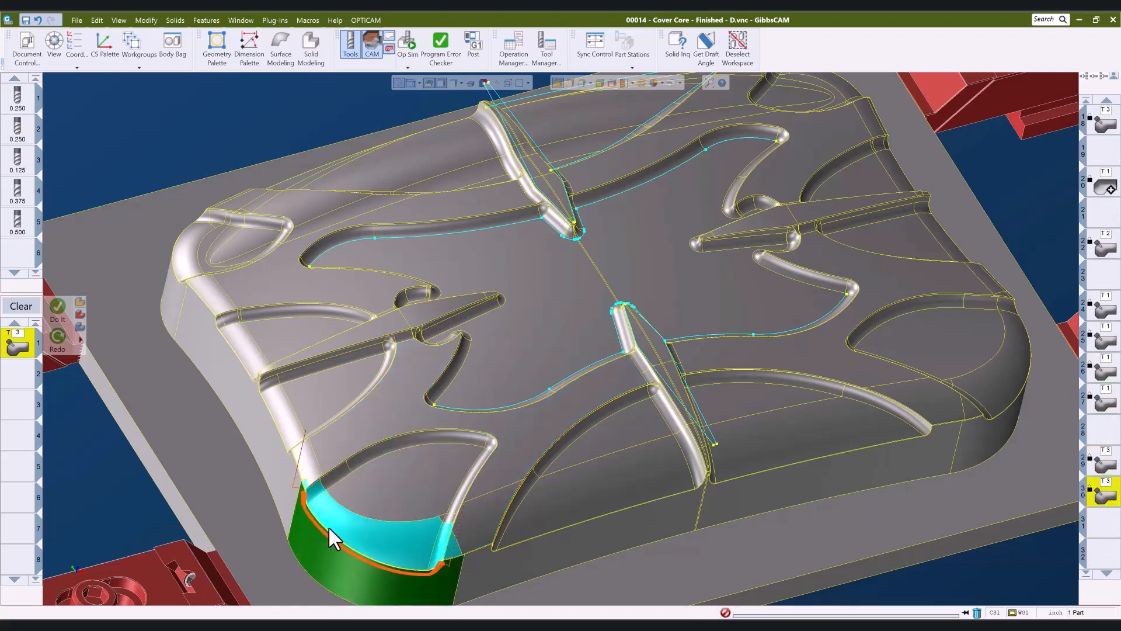
{"action": "scroll", "coordinate": [334, 551], "scroll_direction": "up", "scroll_amount": 5}
{"action": "scroll", "coordinate": [614, 549], "scroll_direction": "down", "scroll_amount": 8}
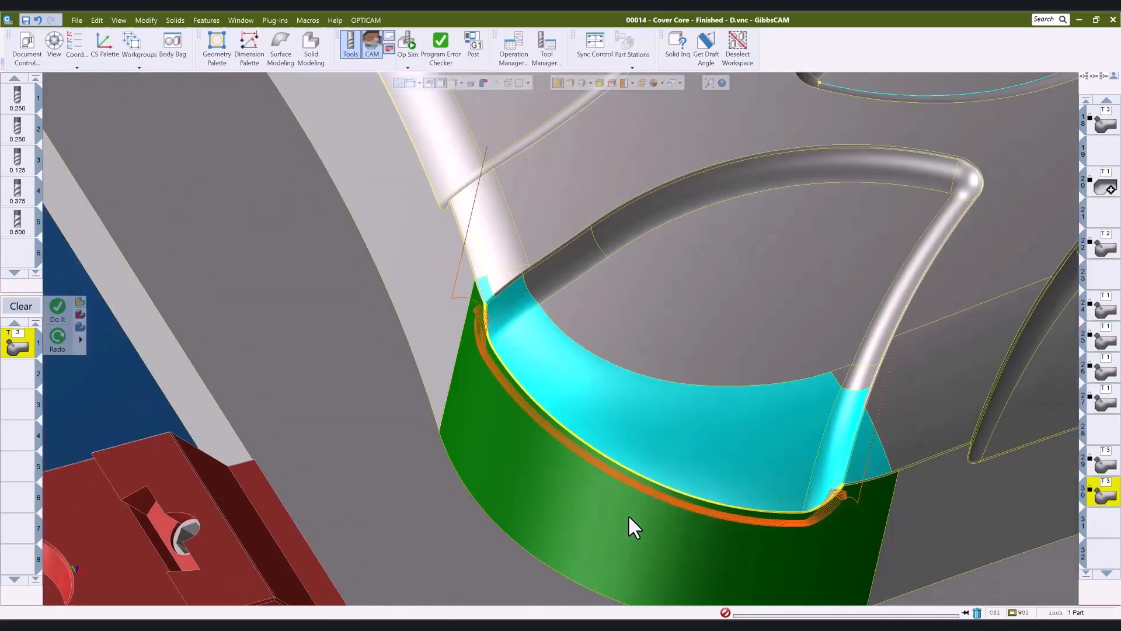
{"action": "scroll", "coordinate": [749, 408], "scroll_direction": "down", "scroll_amount": 4}
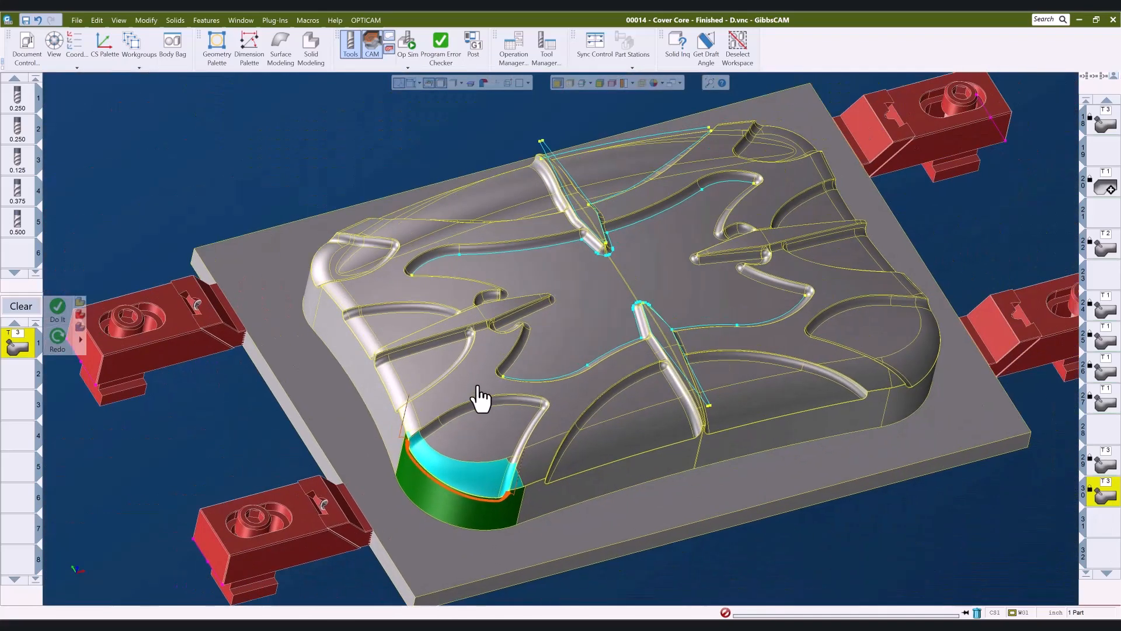
- Run the Op Sim machining simulation of the cover core's operations, stop it and close the simulation
{"action": "left_click", "coordinate": [402, 51]}
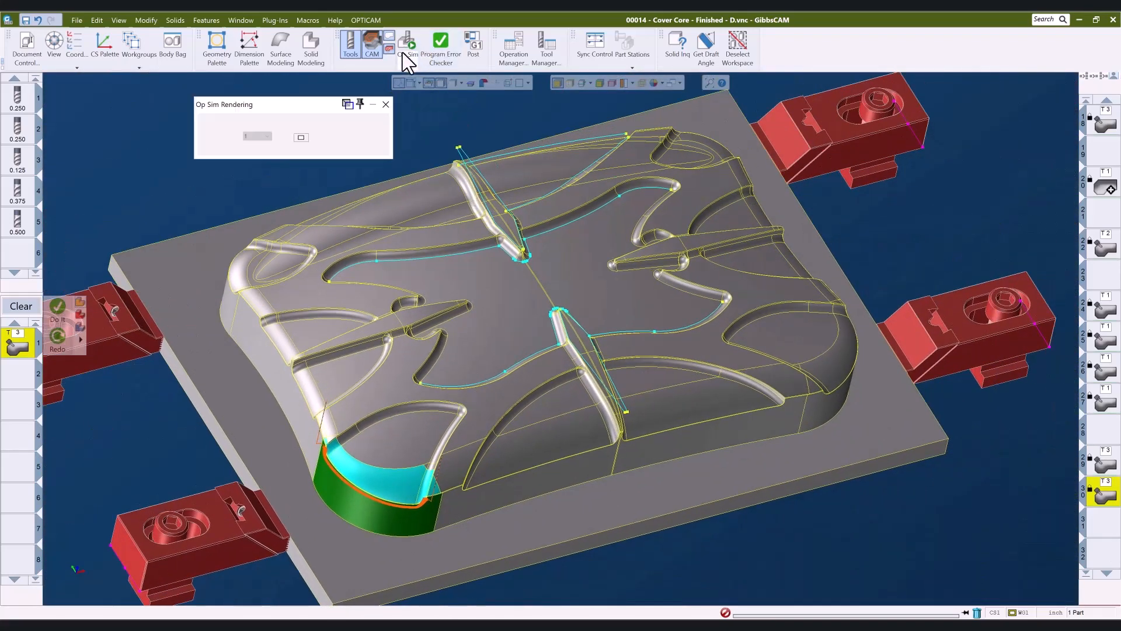
{"action": "left_click", "coordinate": [337, 138]}
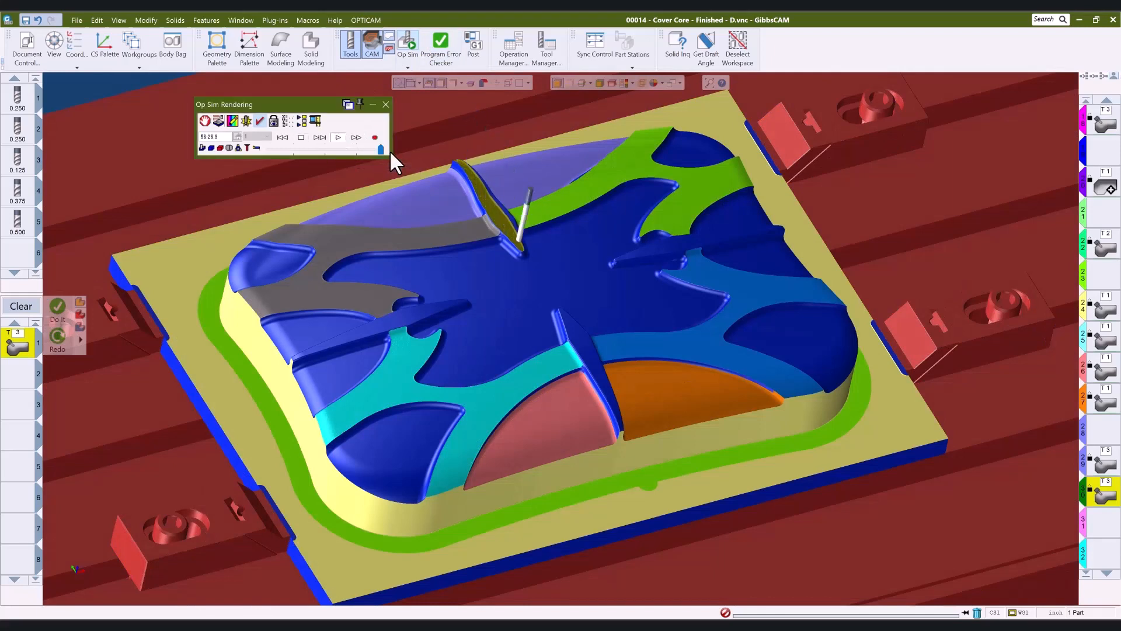
{"action": "left_click", "coordinate": [337, 137]}
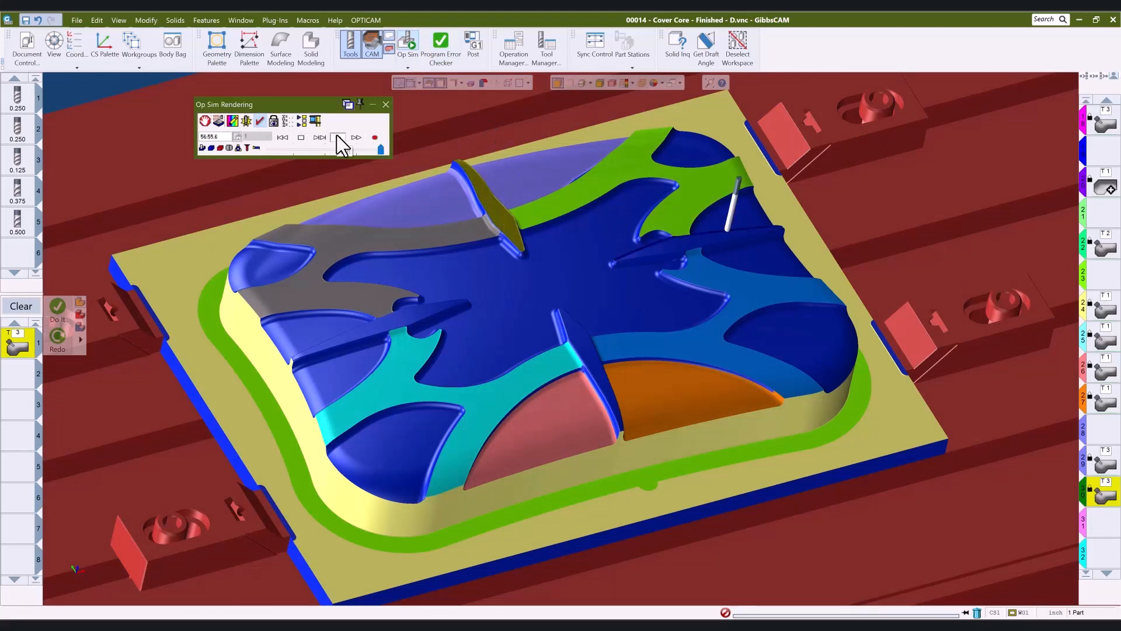
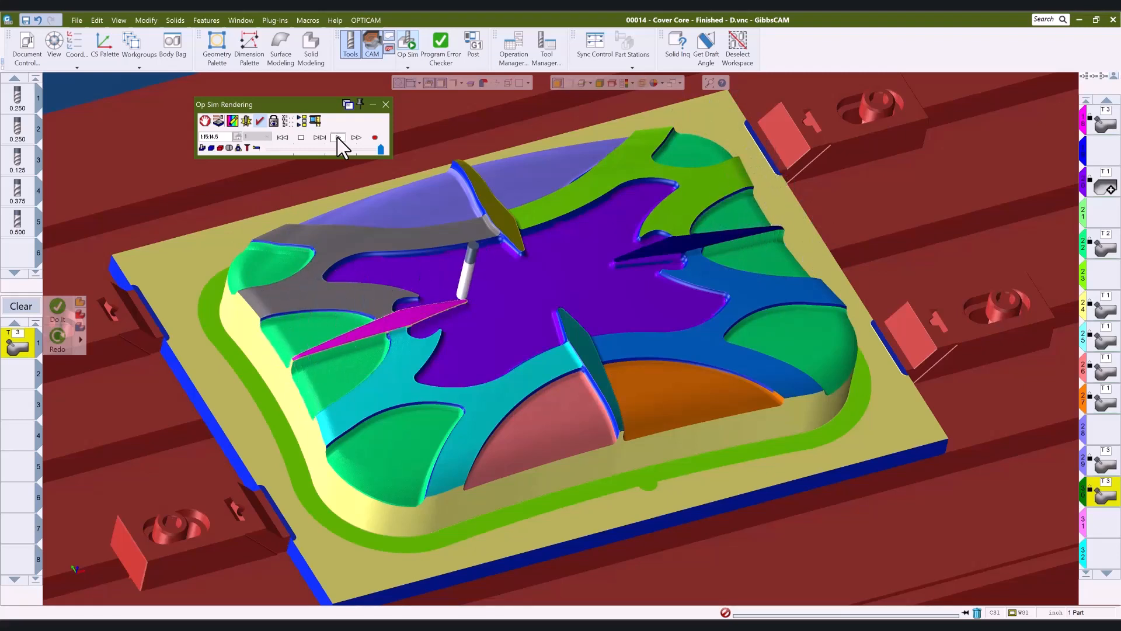
{"action": "left_click", "coordinate": [301, 138]}
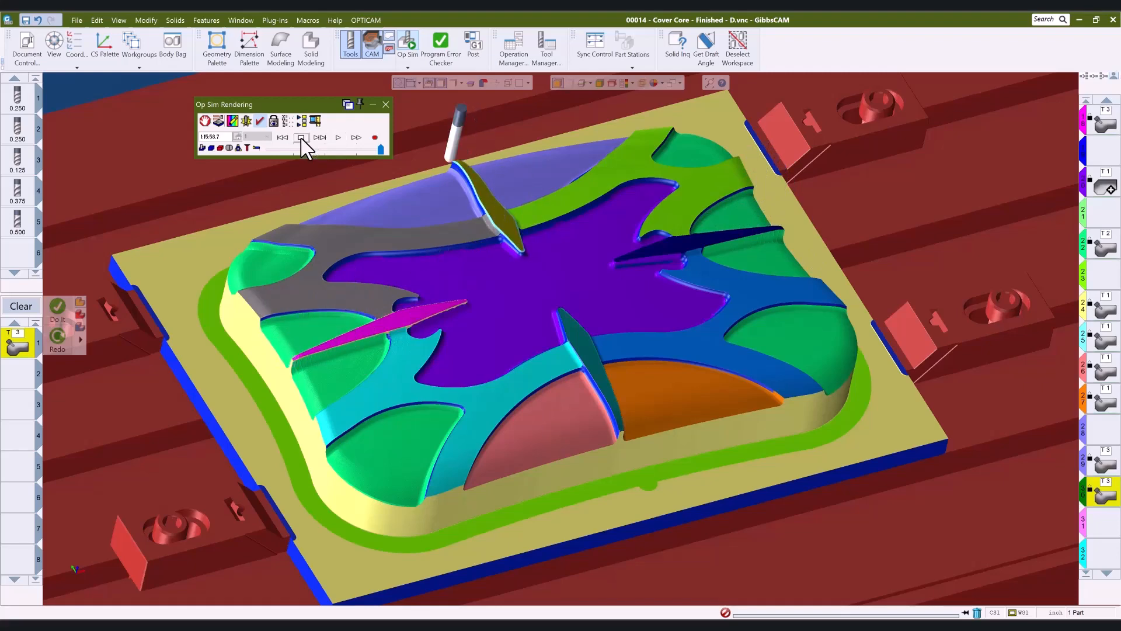
{"action": "left_click", "coordinate": [386, 104]}
- Set the part to the isometric view and switch to the Cover Core - Finished.vnc file
{"action": "key", "text": "ctrl+i"}
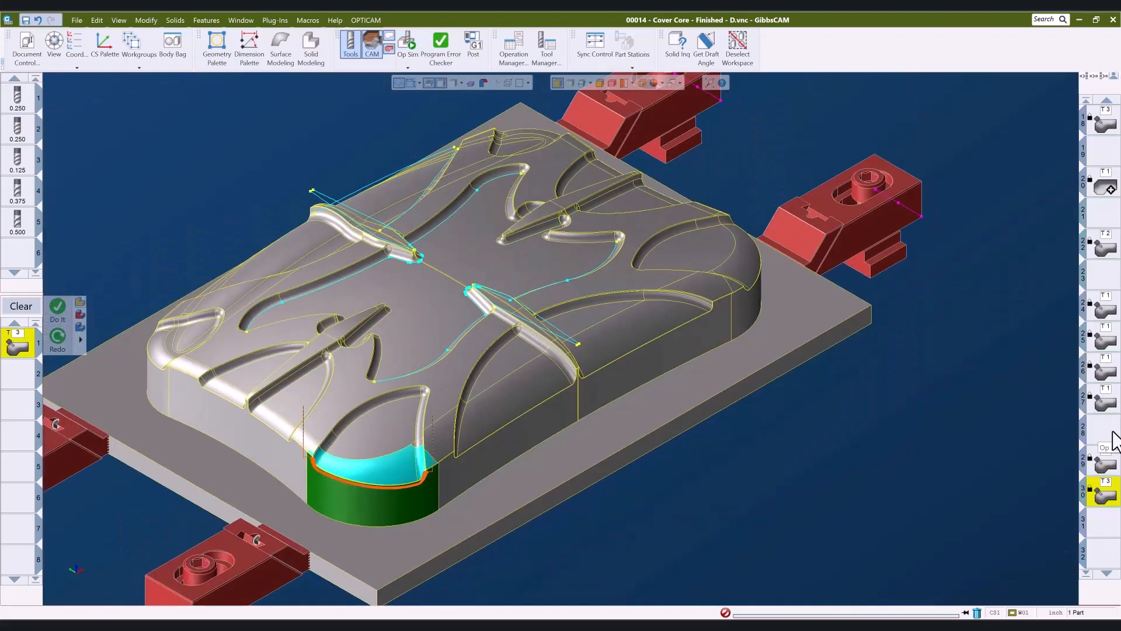
{"action": "middle_click_drag", "start_coordinate": [772, 486], "coordinate": [883, 480]}
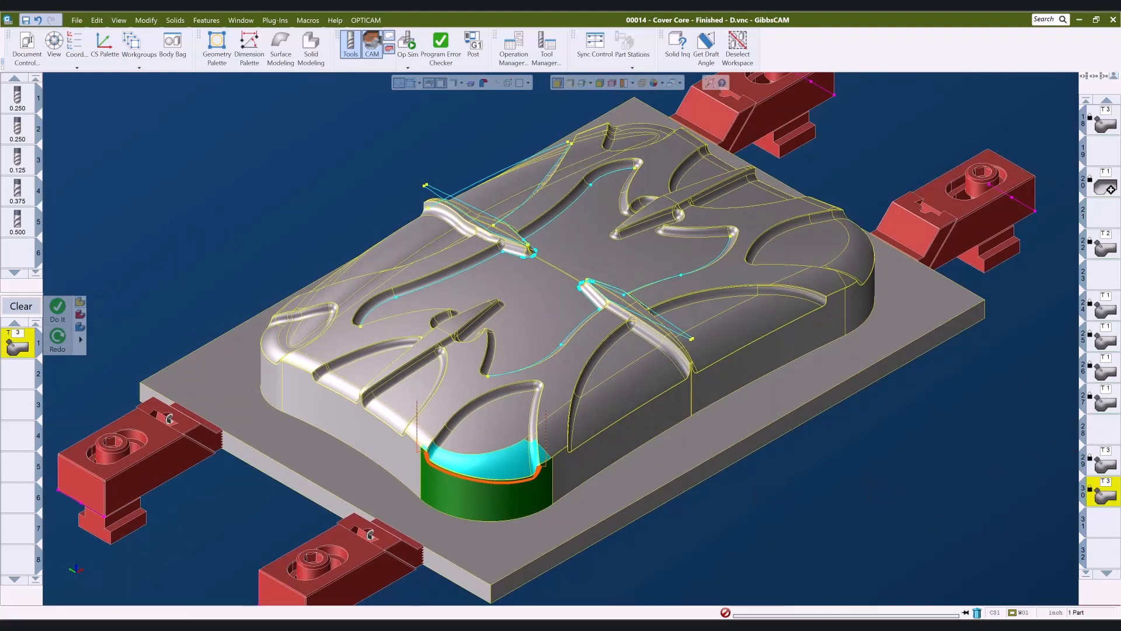
{"action": "left_click", "coordinate": [339, 596]}
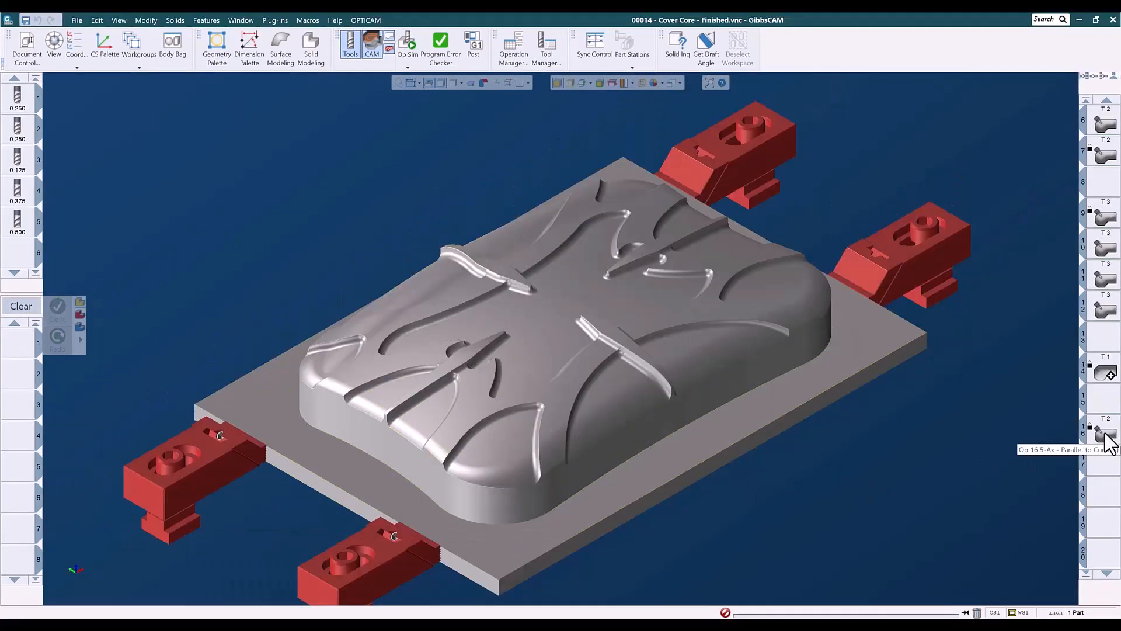
- Load operation 14's process and save it as the process file ADV 3D - N-Curve .25bm .02so in the 002 - Adv 3D folder
{"action": "left_click", "coordinate": [1107, 373]}
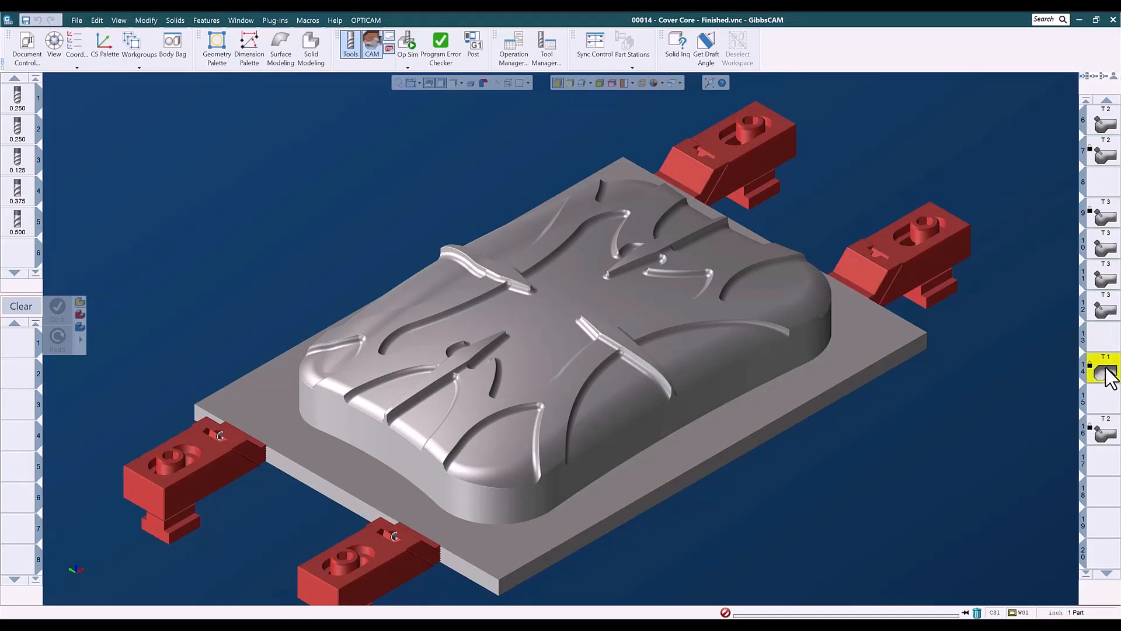
{"action": "left_click", "coordinate": [1107, 374]}
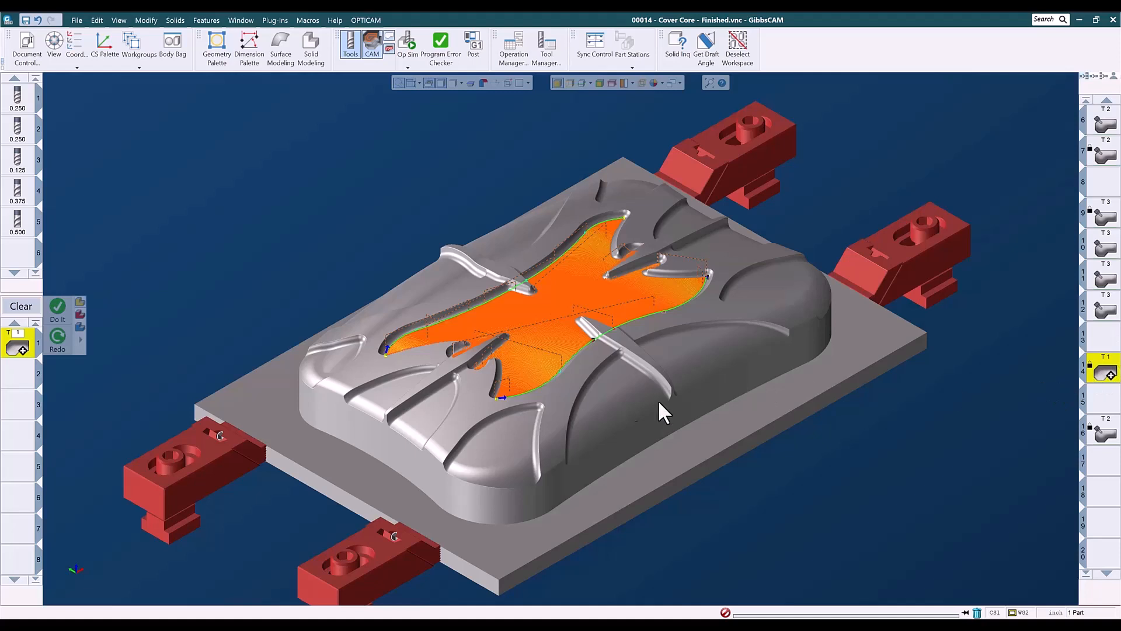
{"action": "right_click", "coordinate": [21, 351]}
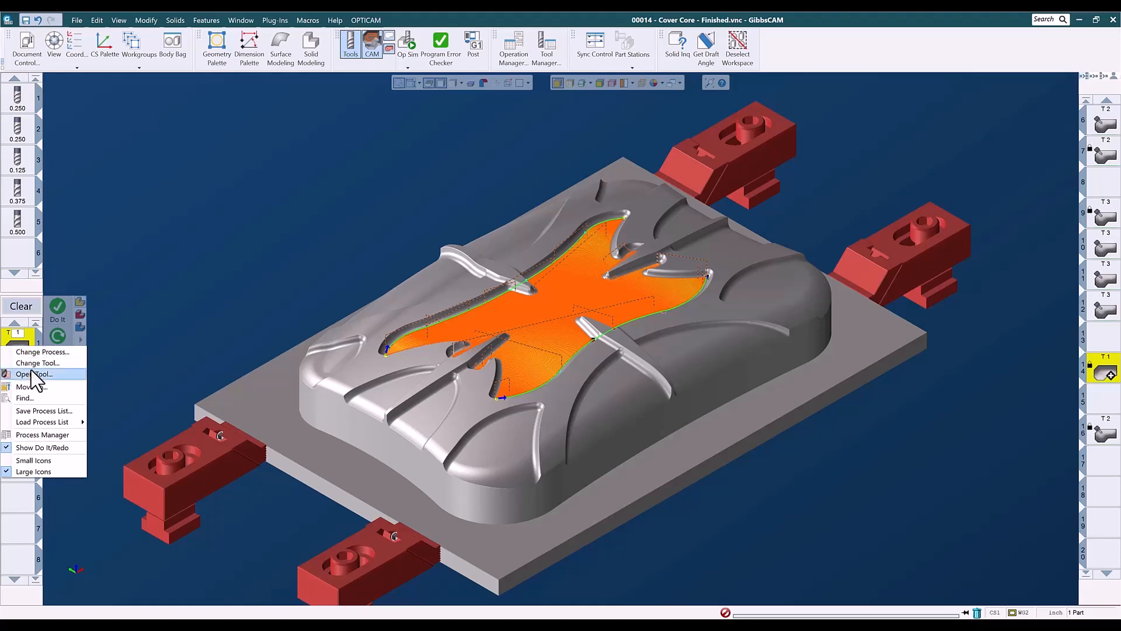
{"action": "left_click", "coordinate": [47, 406]}
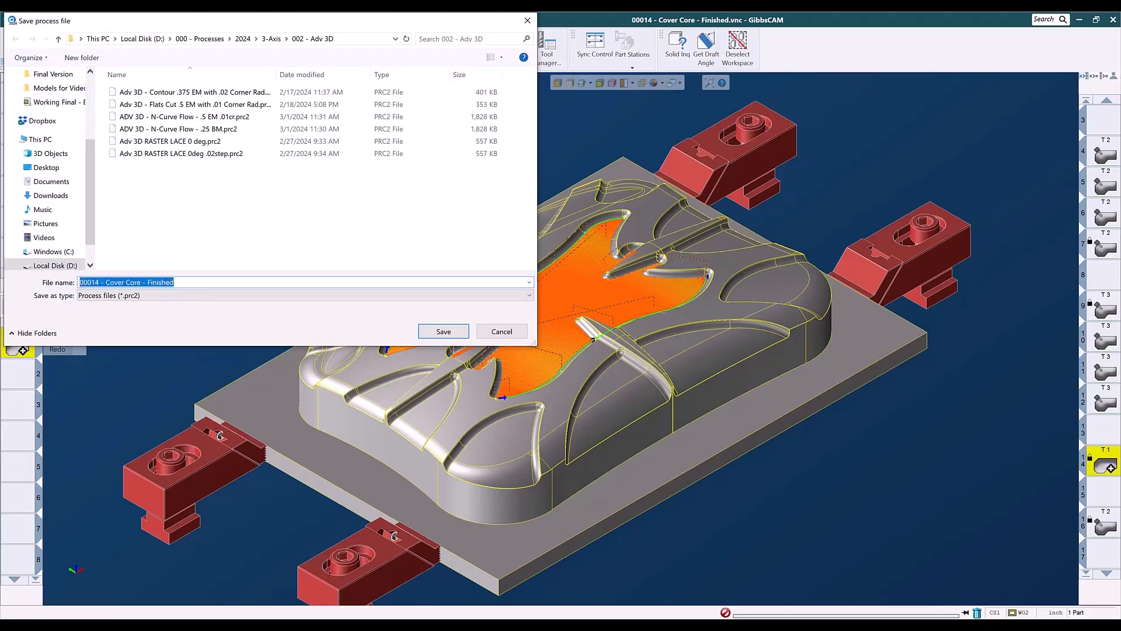
{"action": "type", "text": "ADV 3D - N-Curve .25bm .02so"}
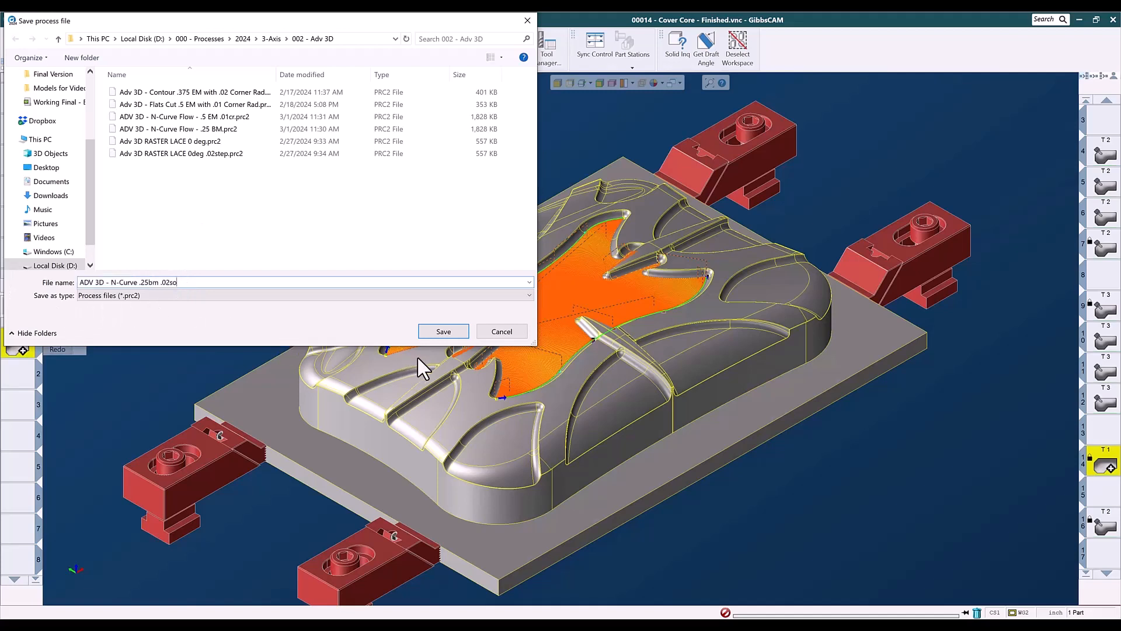
{"action": "left_click", "coordinate": [444, 331]}
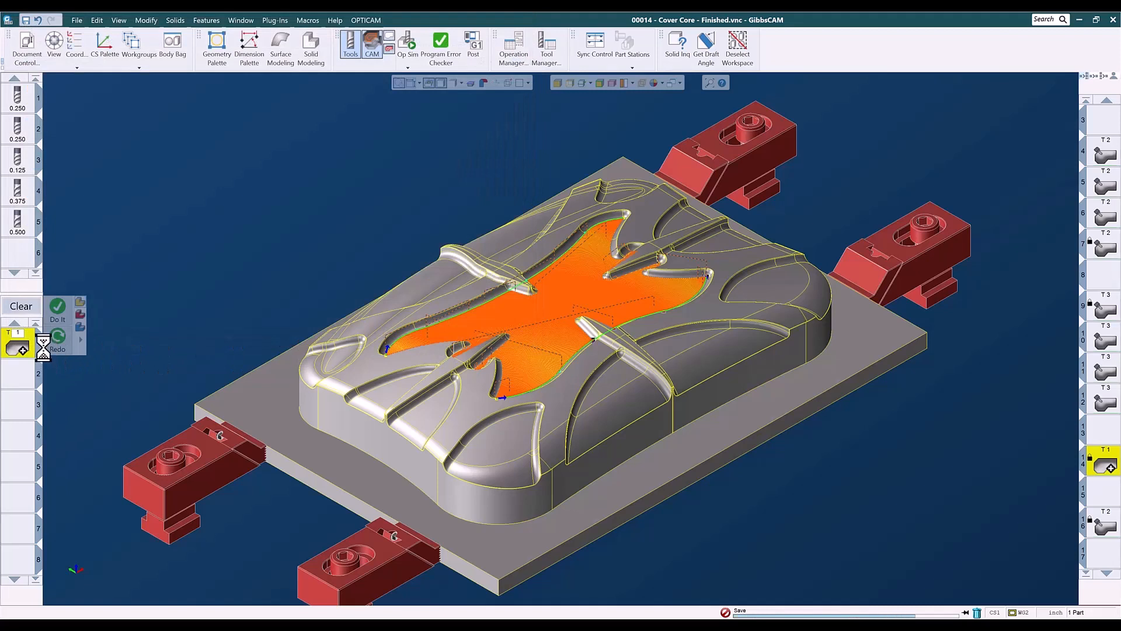
- Clear the process list and delete operation 14, which machines the central panel of the cover core
{"action": "left_click", "coordinate": [28, 308]}
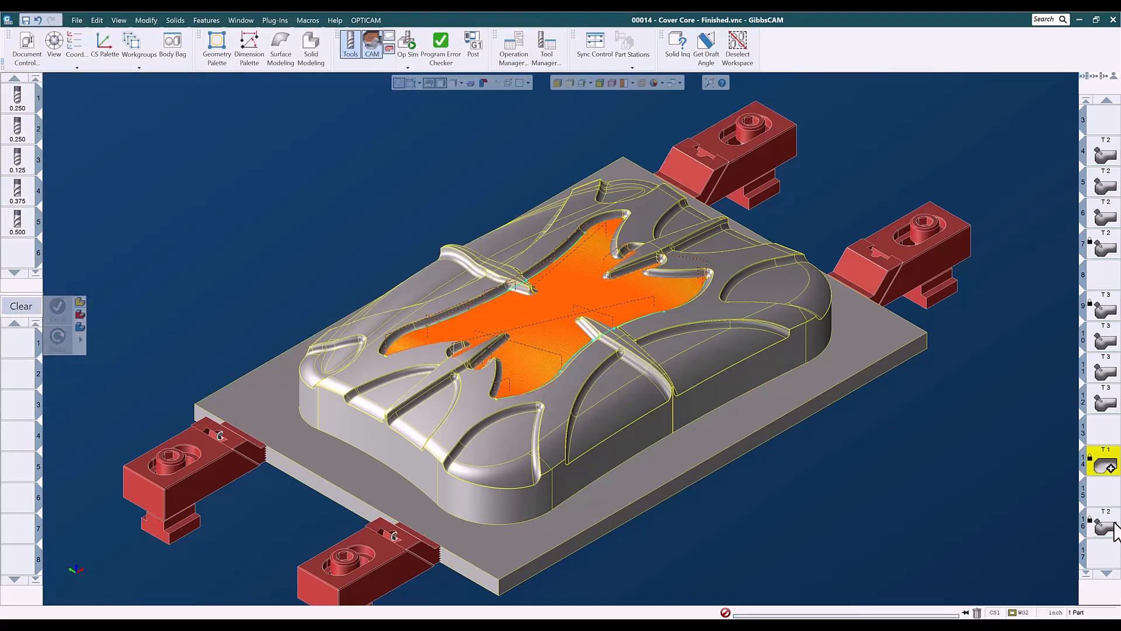
{"action": "left_click_drag", "start_coordinate": [1100, 464], "coordinate": [1045, 547]}
{"action": "left_click_drag", "start_coordinate": [979, 609], "coordinate": [978, 611]}
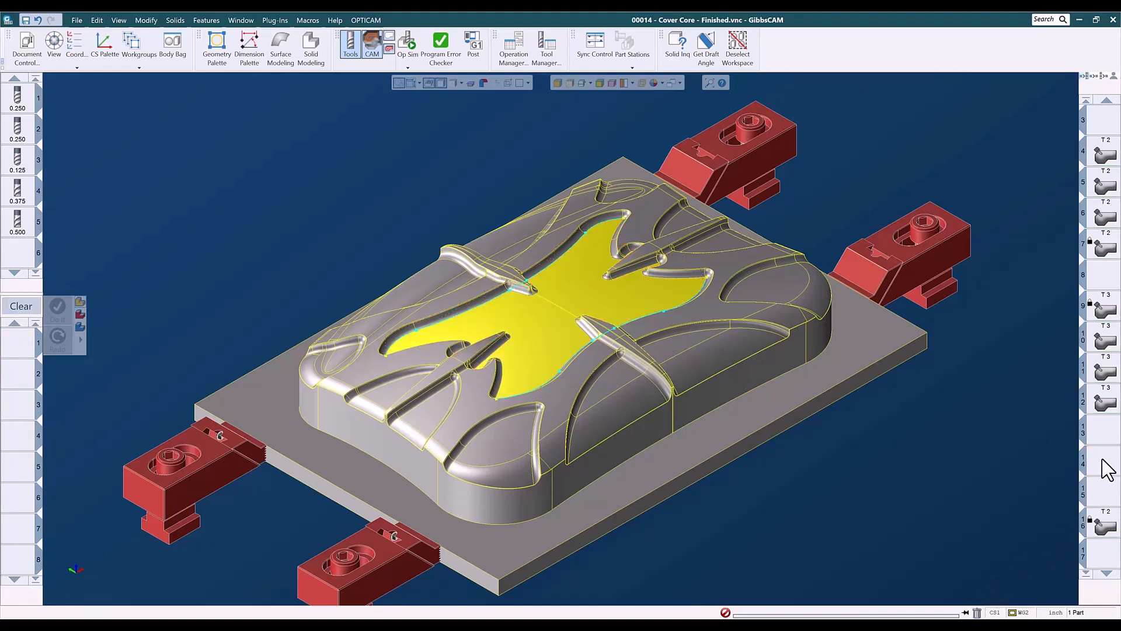
- Clear the face selection on the central panel and turn off the edge display of the solids
{"action": "left_click", "coordinate": [976, 461]}
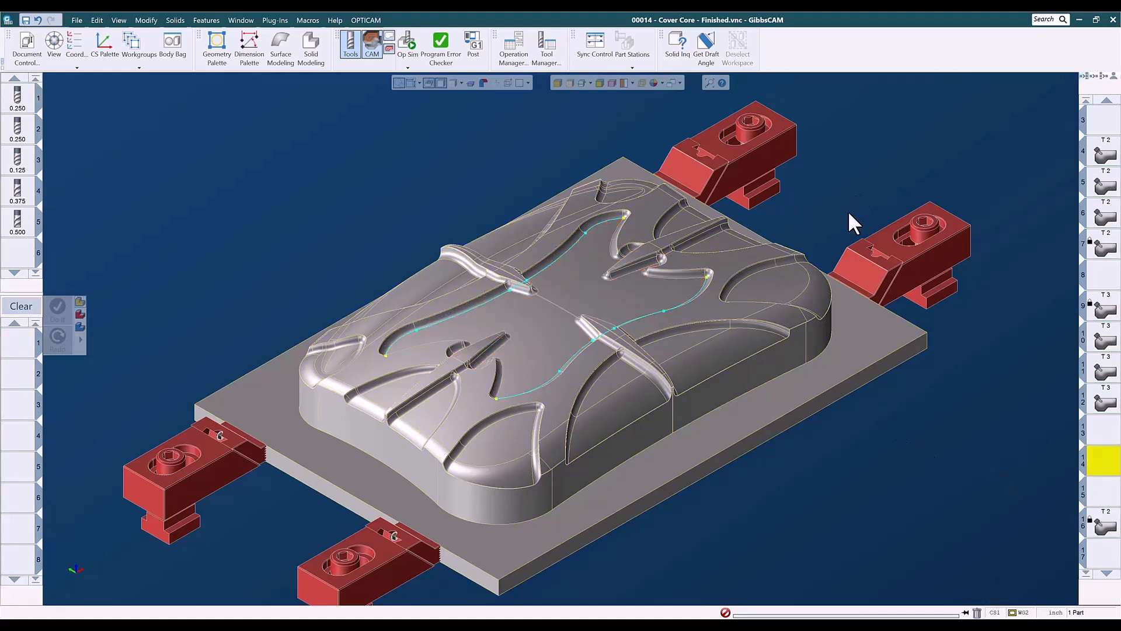
{"action": "left_click", "coordinate": [570, 83]}
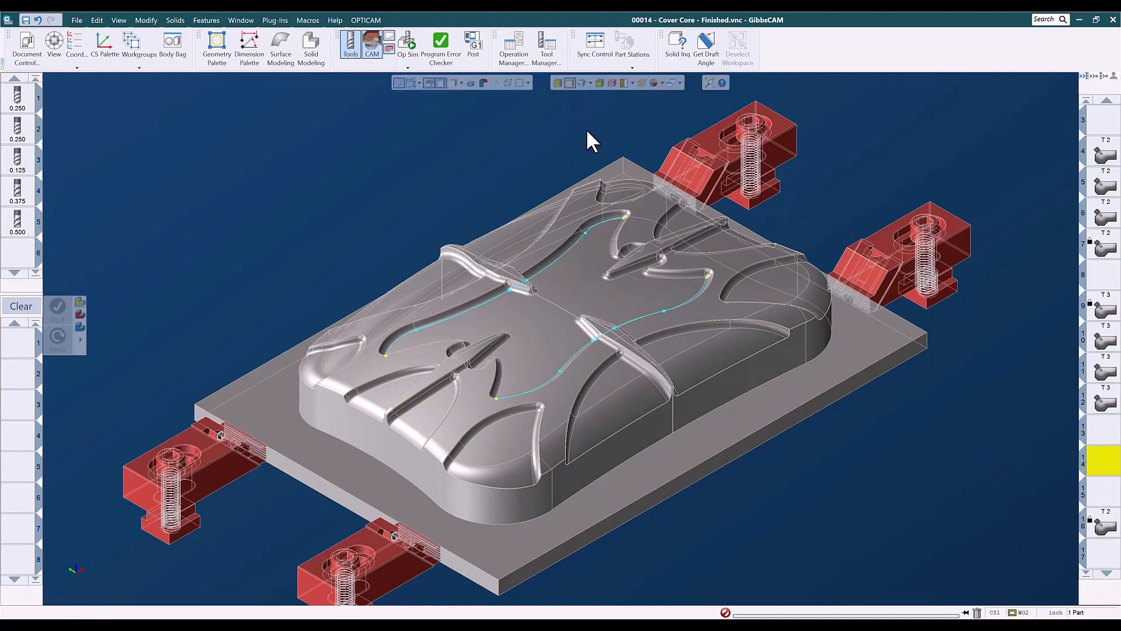
{"action": "left_click", "coordinate": [567, 82]}
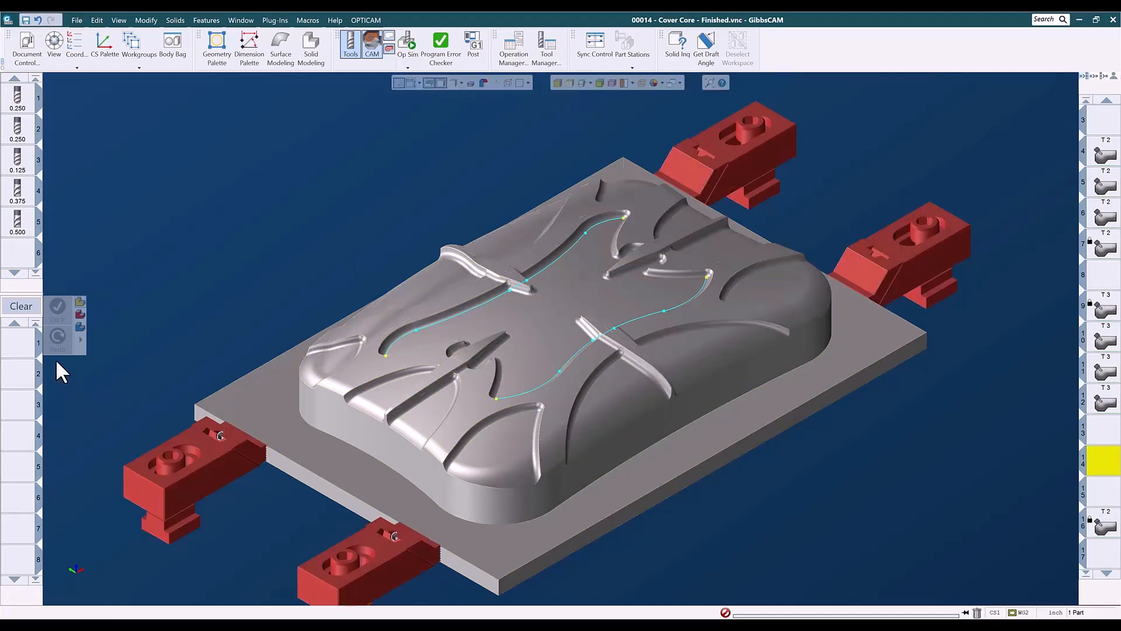
- Load the saved process list ADV 3D - N-Curve .25bm .02so from the 3-Axis, 002 - Adv 3D folder
{"action": "right_click", "coordinate": [23, 344]}
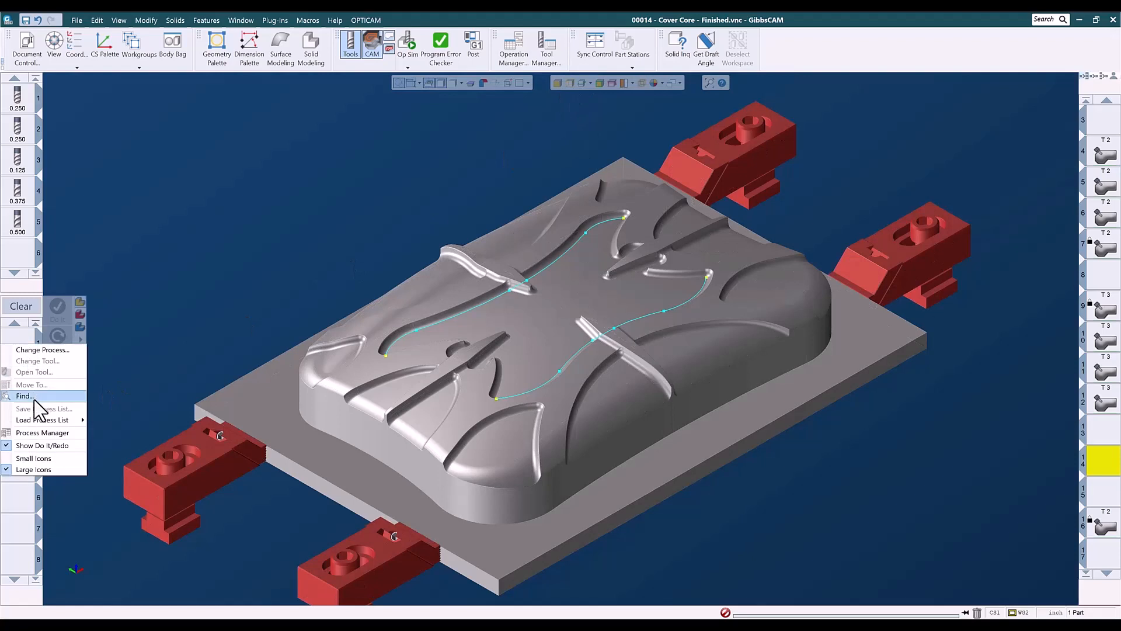
{"action": "mouse_move", "coordinate": [41, 422]}
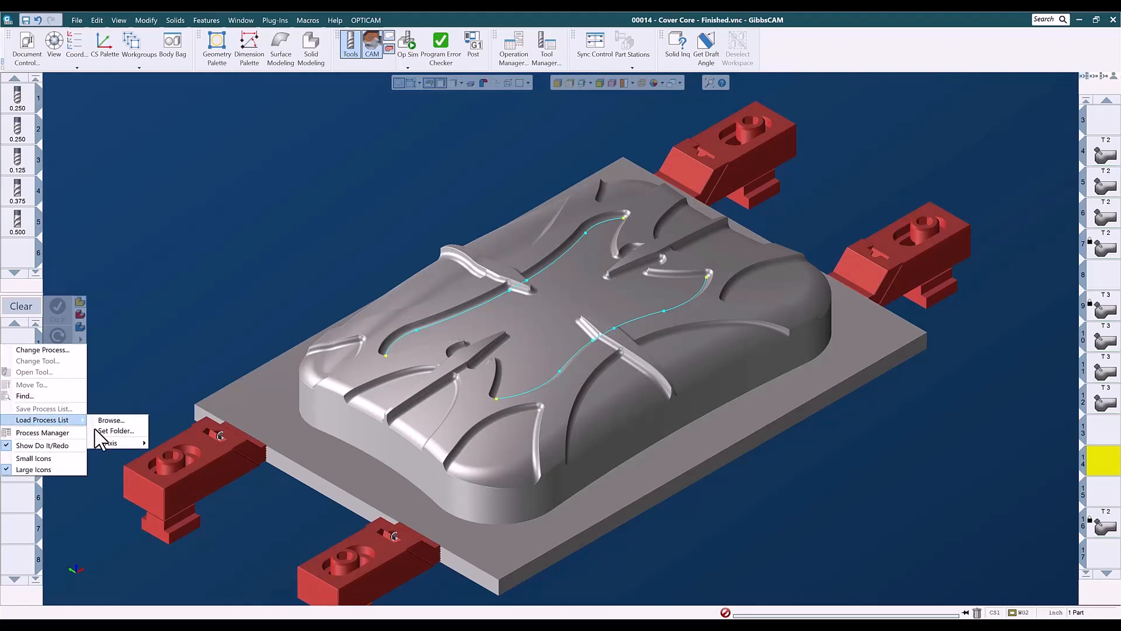
{"action": "mouse_move", "coordinate": [107, 443]}
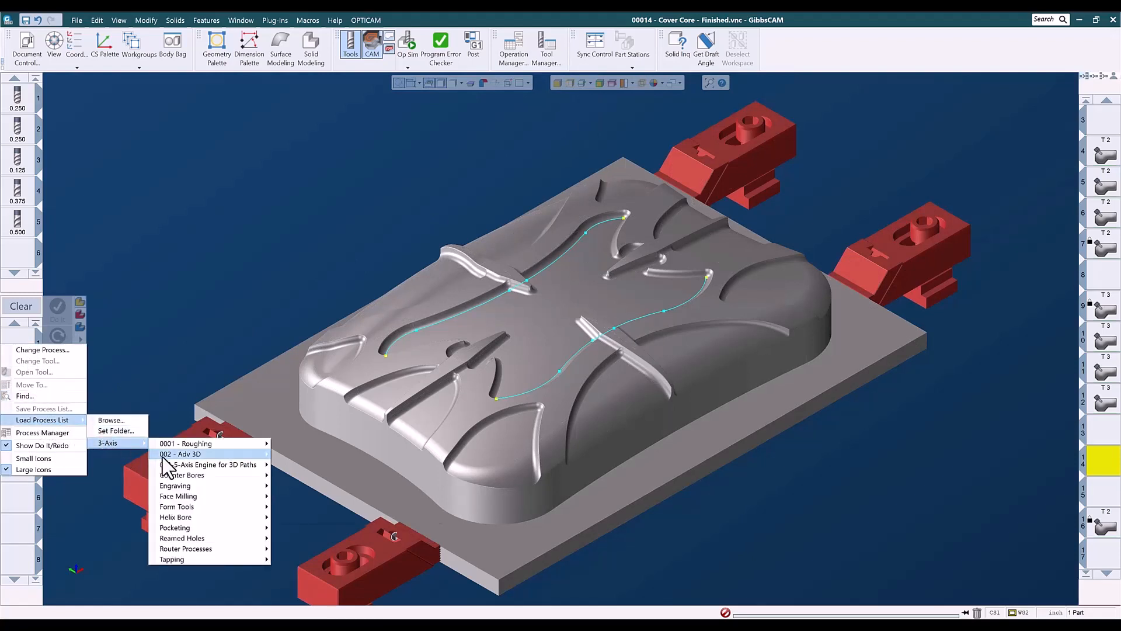
{"action": "mouse_move", "coordinate": [167, 455]}
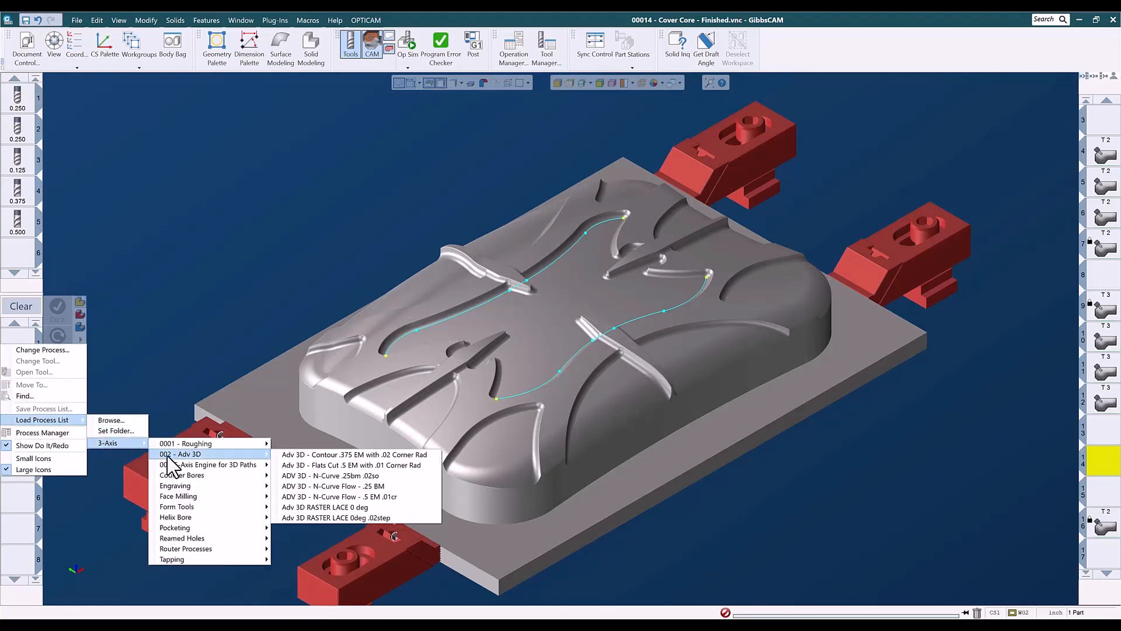
{"action": "left_click", "coordinate": [320, 476]}
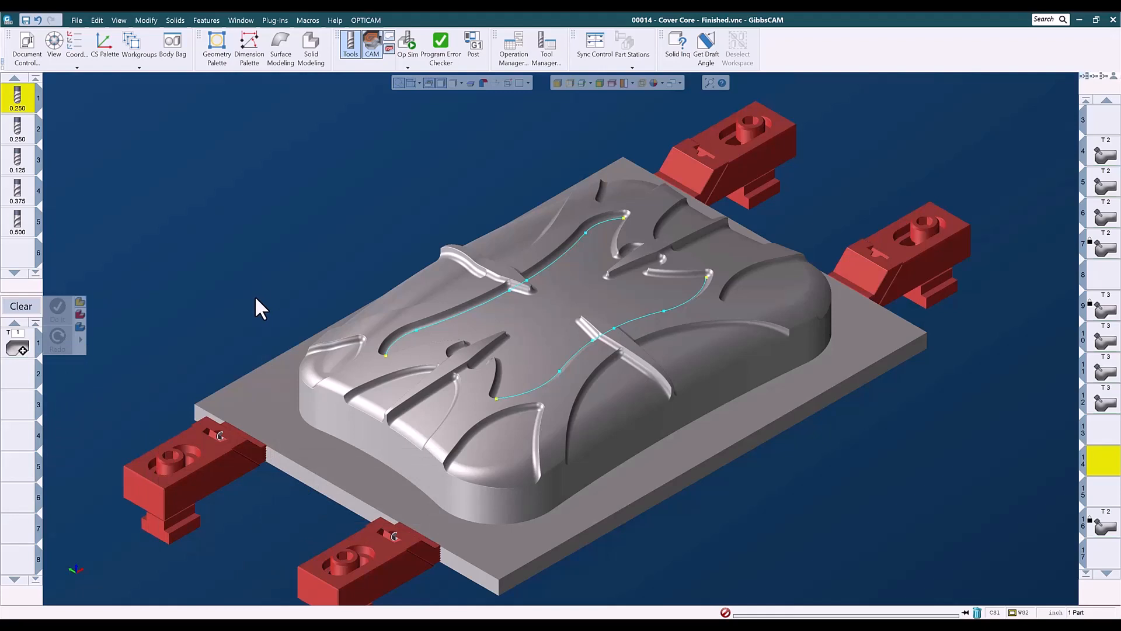
- Open the loaded N Curve Flow process and select both faces of the central panel as the surfaces to machine
{"action": "left_click", "coordinate": [530, 324]}
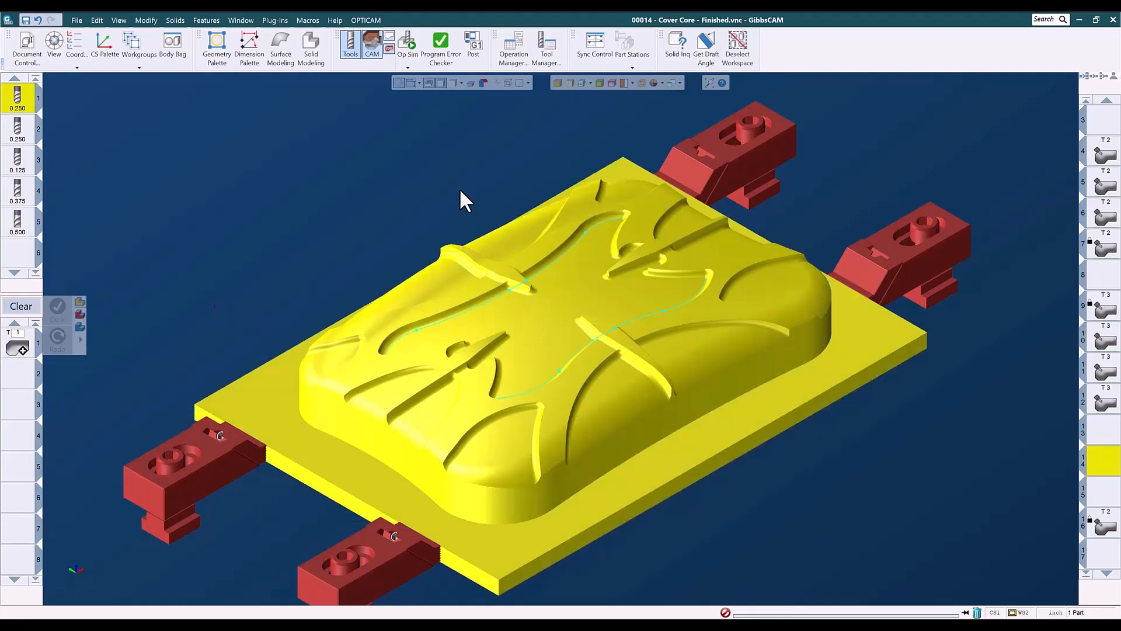
{"action": "left_click", "coordinate": [18, 346]}
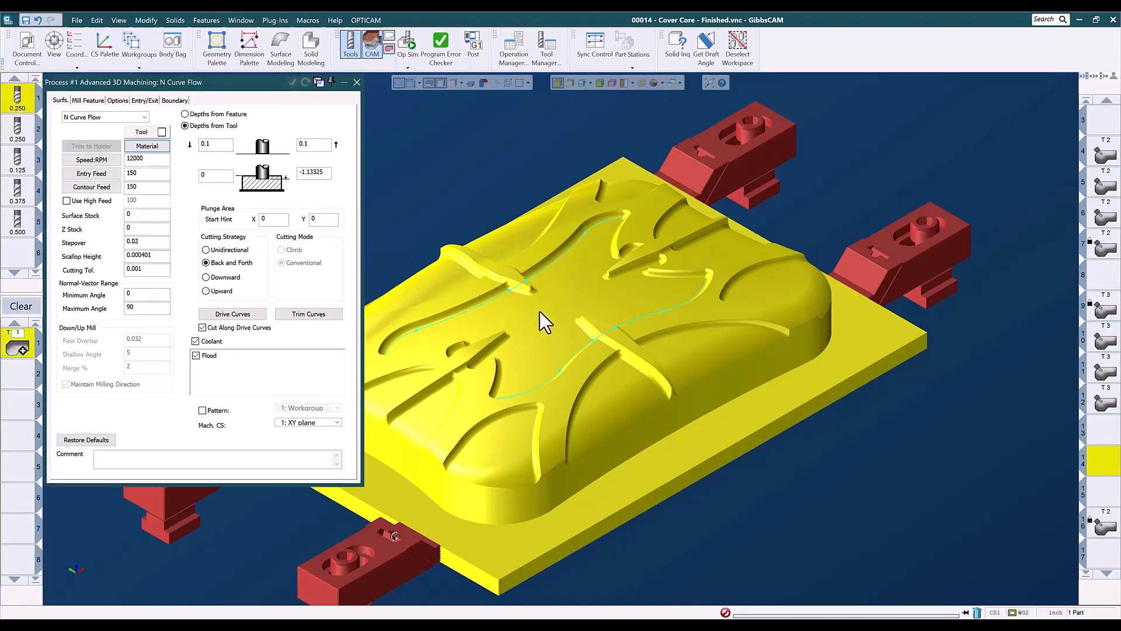
{"action": "left_click", "coordinate": [546, 321]}
{"action": "left_click", "coordinate": [552, 290], "text": "shift"}
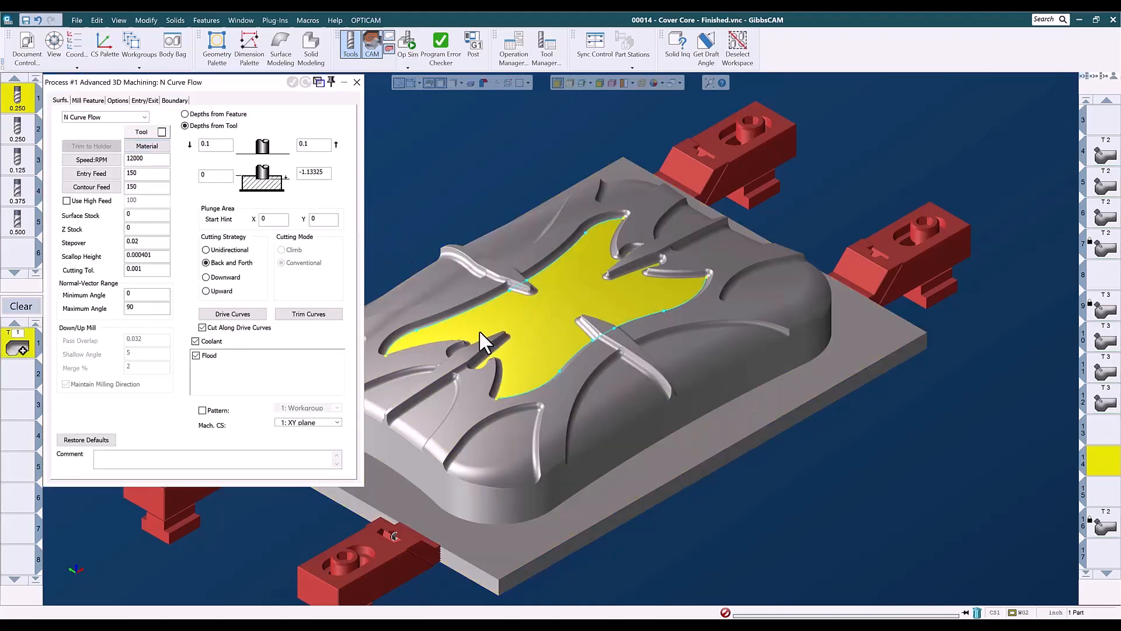
{"action": "left_click", "coordinate": [538, 311]}
{"action": "left_click", "coordinate": [540, 311]}
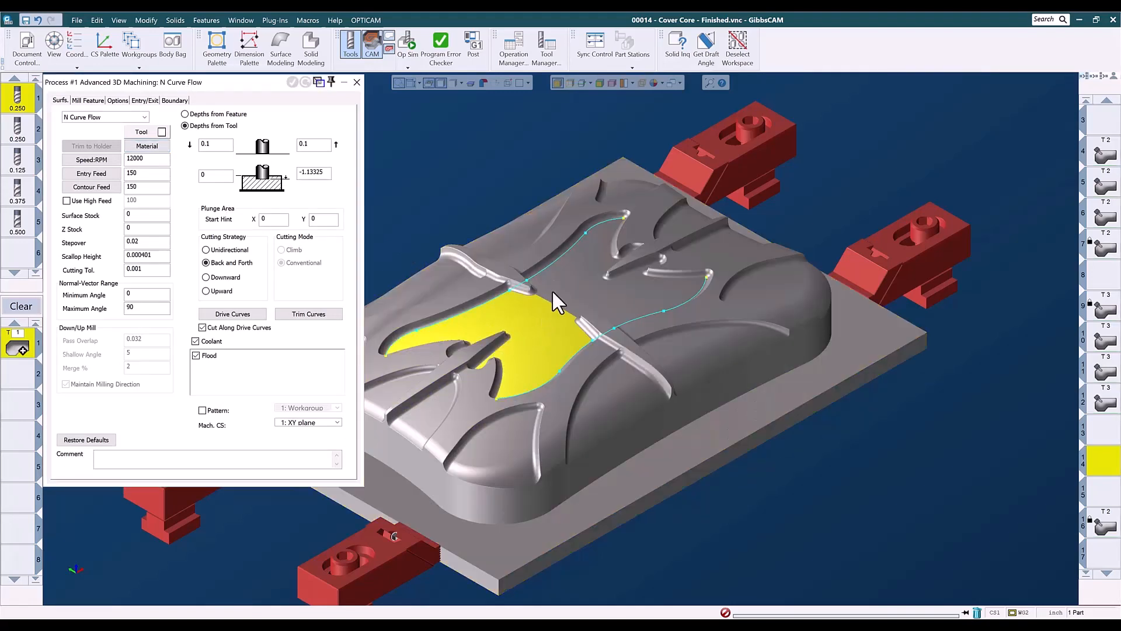
{"action": "left_click", "coordinate": [551, 309], "text": "shift"}
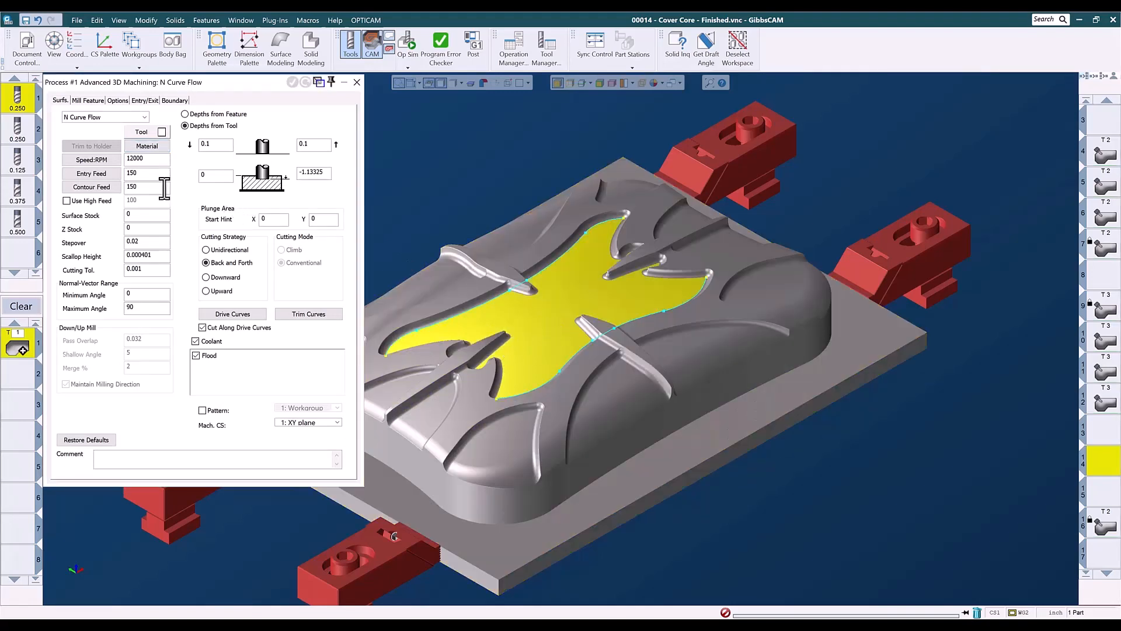
- Assign the two curves along the long sides of the central panel as the drive curves of the process
{"action": "left_click", "coordinate": [233, 314]}
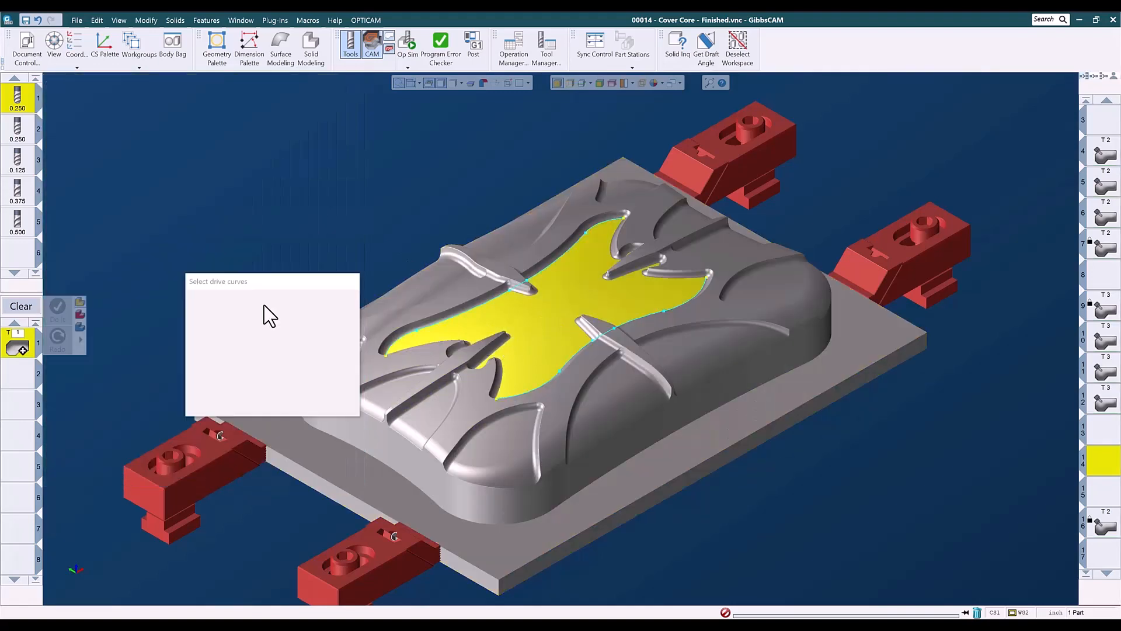
{"action": "left_click", "coordinate": [480, 314]}
{"action": "left_click", "coordinate": [543, 388]}
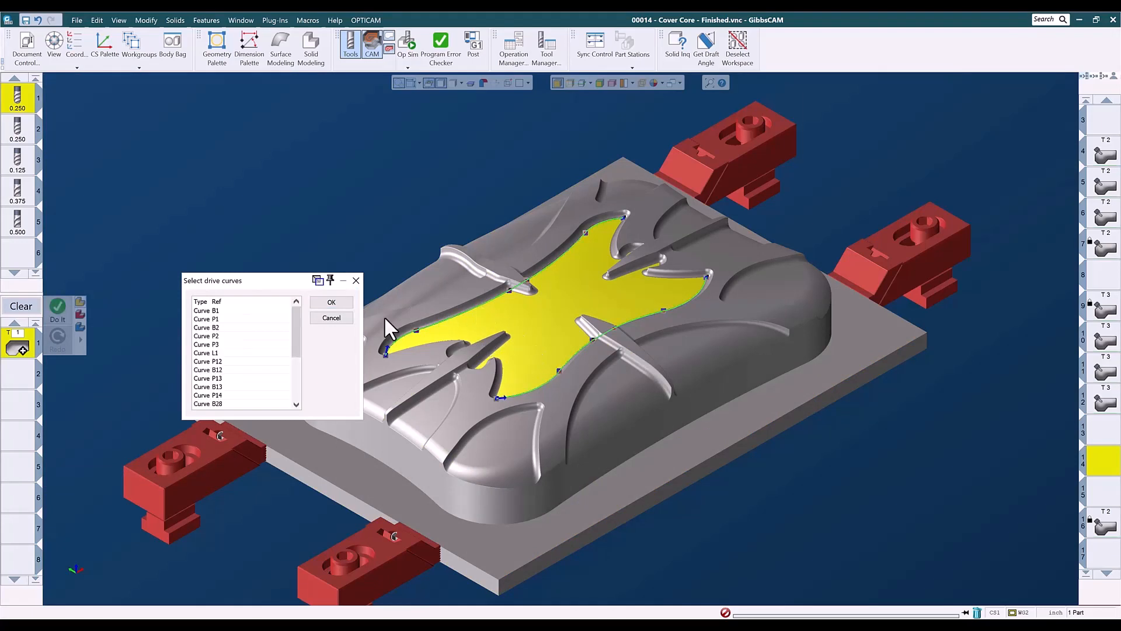
{"action": "left_click", "coordinate": [331, 303]}
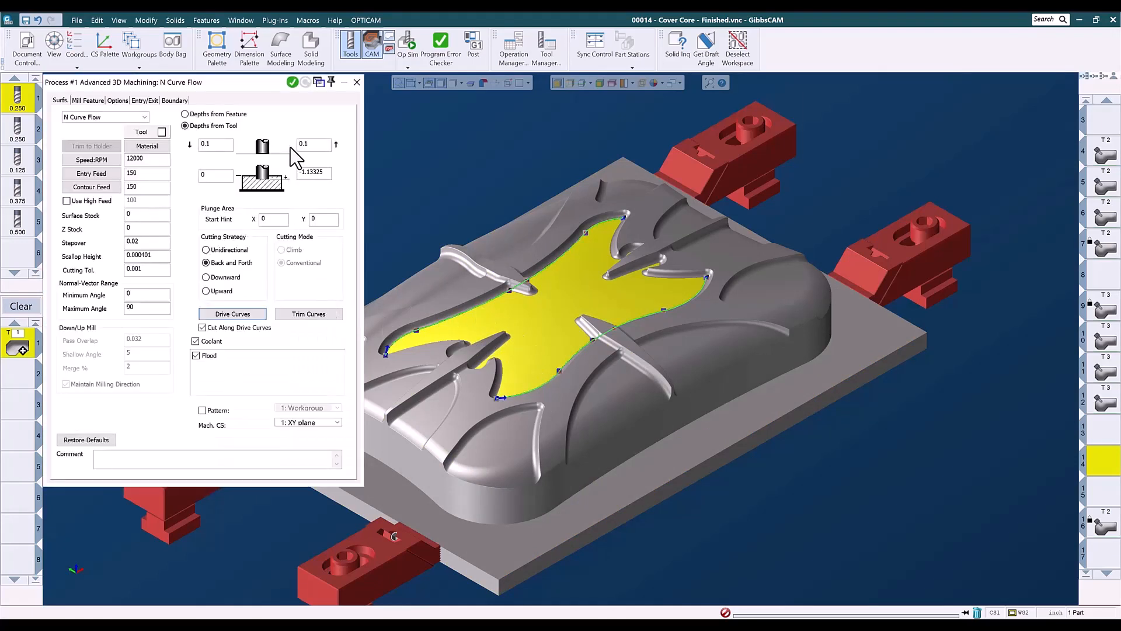
- Generate the N Curve Flow toolpath on the central panel and close the process
{"action": "left_click", "coordinate": [293, 83]}
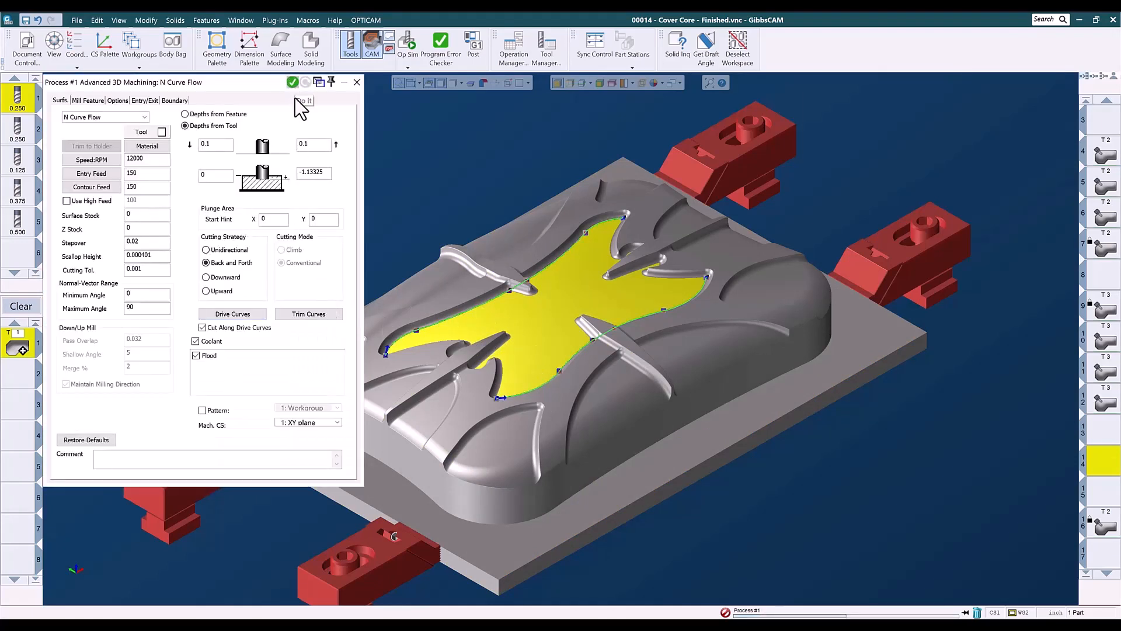
{"action": "left_click", "coordinate": [356, 81]}
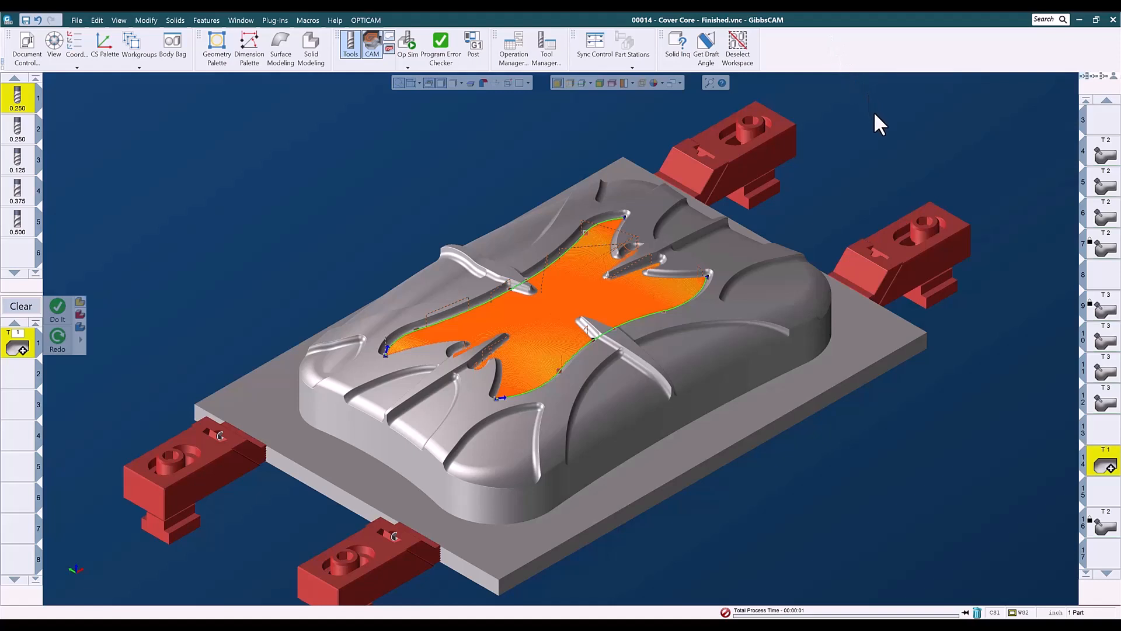
{"action": "scroll", "coordinate": [876, 120], "scroll_direction": "up", "scroll_amount": 1}
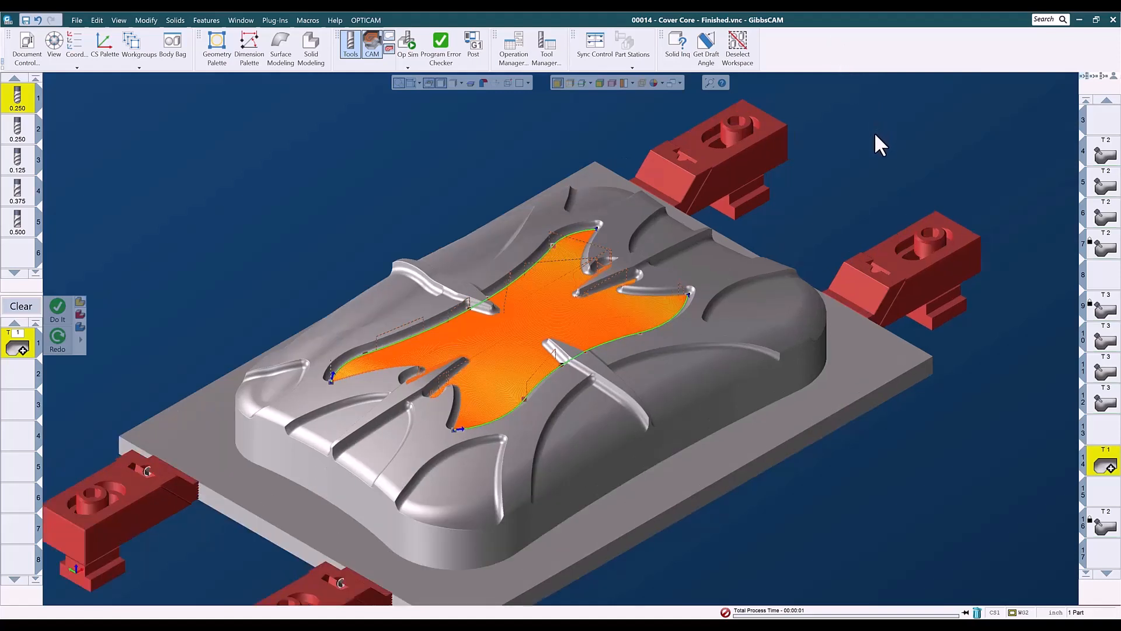
{"action": "scroll", "coordinate": [875, 136], "scroll_direction": "down", "scroll_amount": 1}
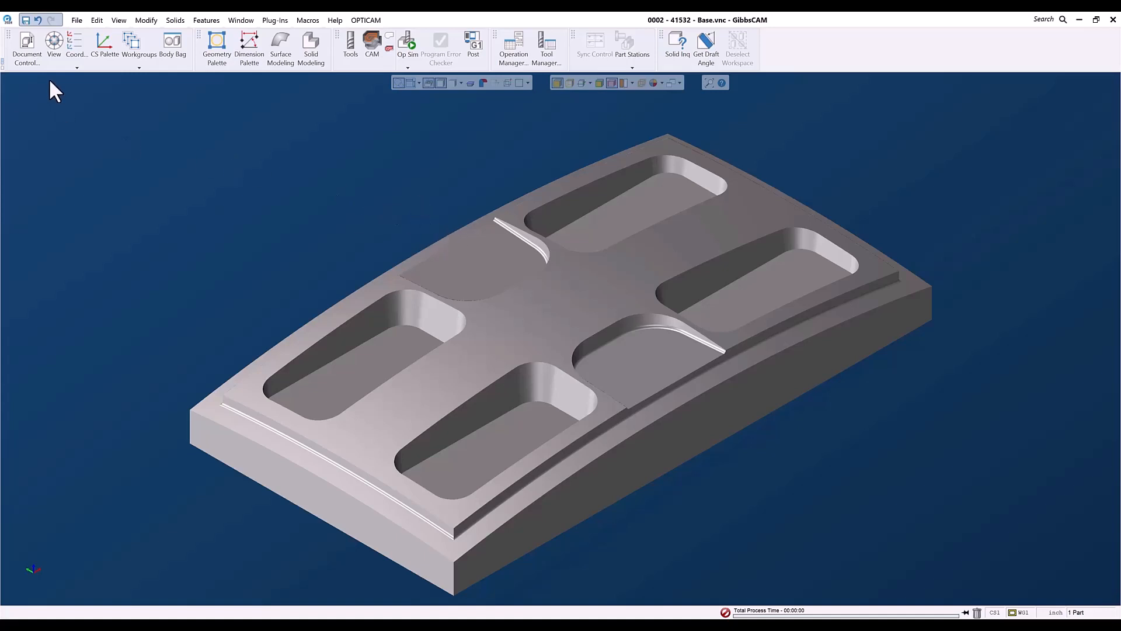
- Check the machine, material and stock settings of the 0002 - 41532 - Base.vnc file
{"action": "left_click", "coordinate": [23, 50]}
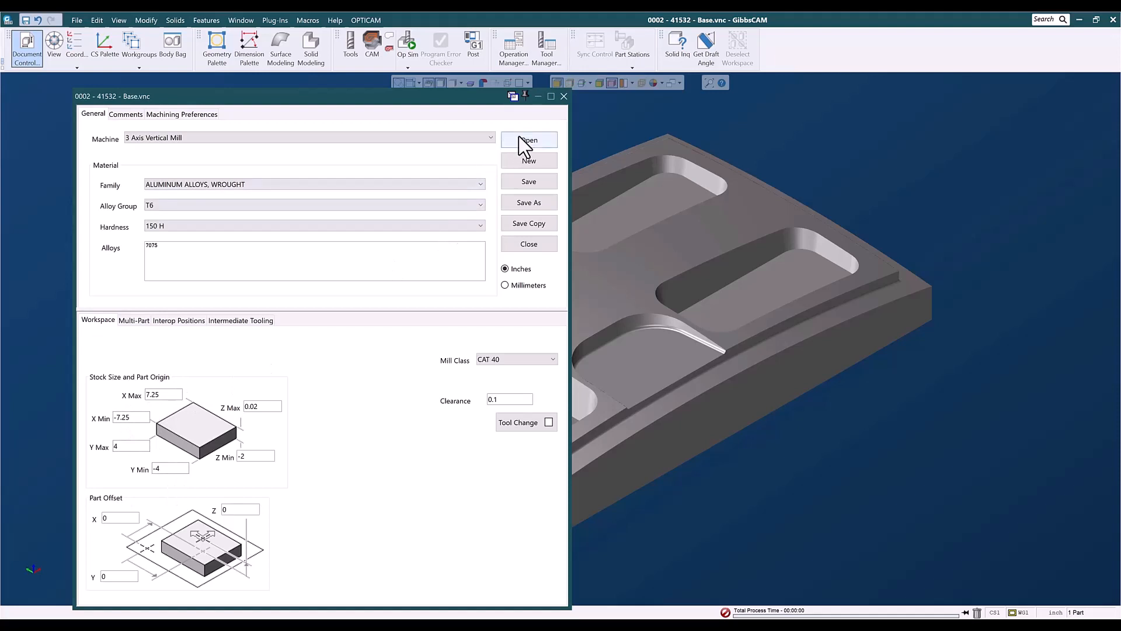
{"action": "left_click", "coordinate": [564, 96]}
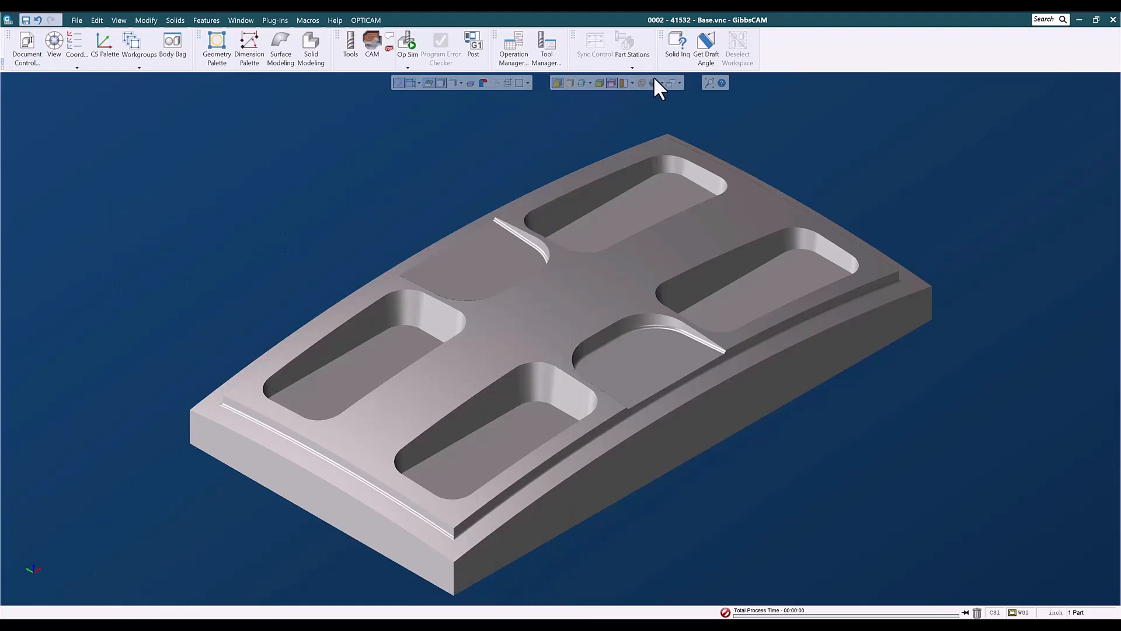
- Open Solid Inquiry and Get Draft Angle side by side and inspect the floor face of a pocket at the part's near end
{"action": "left_click", "coordinate": [677, 51]}
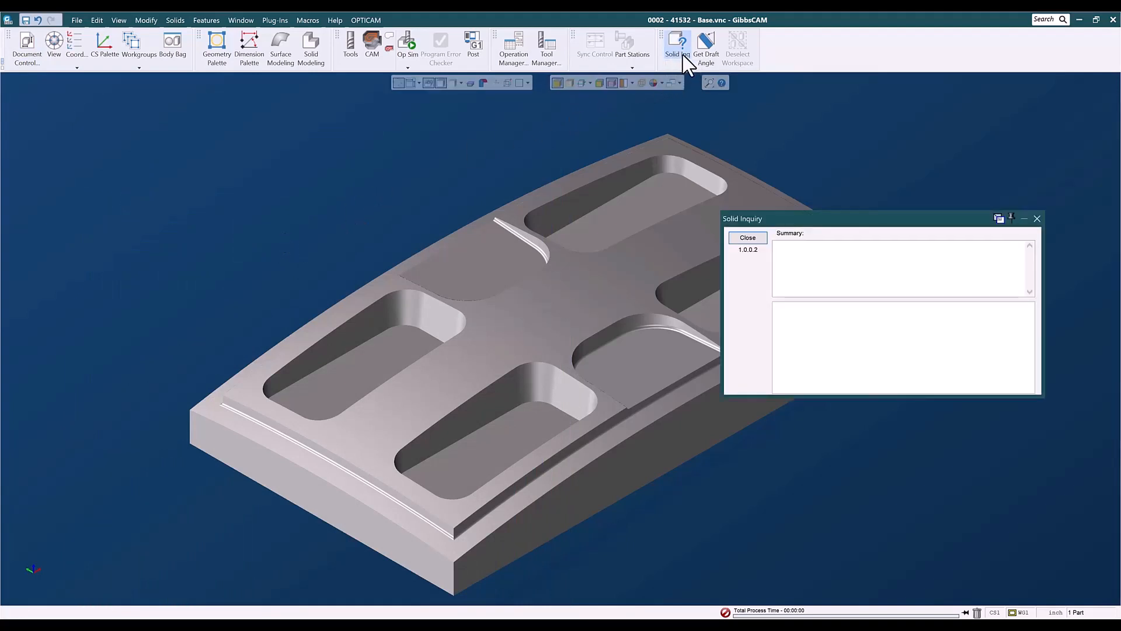
{"action": "left_click", "coordinate": [703, 51]}
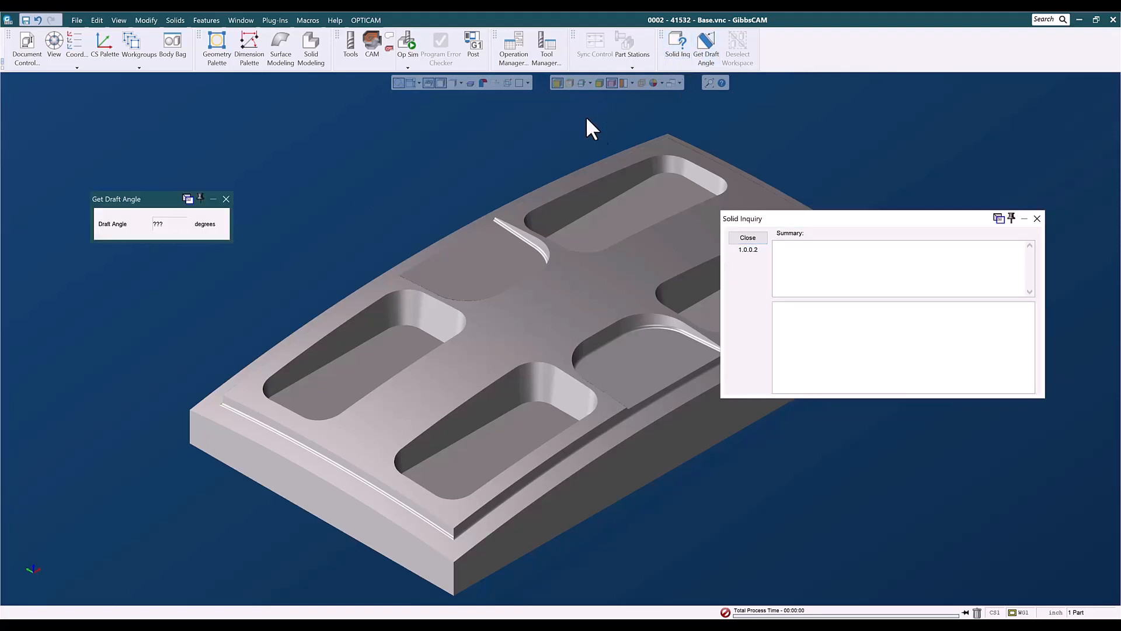
{"action": "left_click_drag", "start_coordinate": [807, 223], "coordinate": [851, 374]}
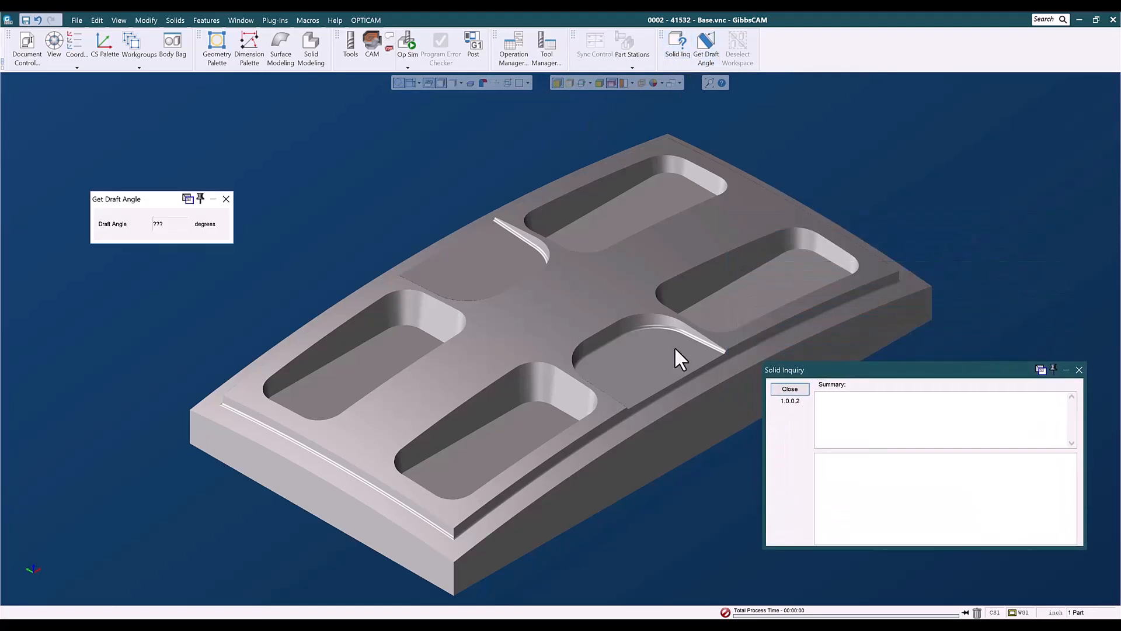
{"action": "left_click", "coordinate": [131, 207]}
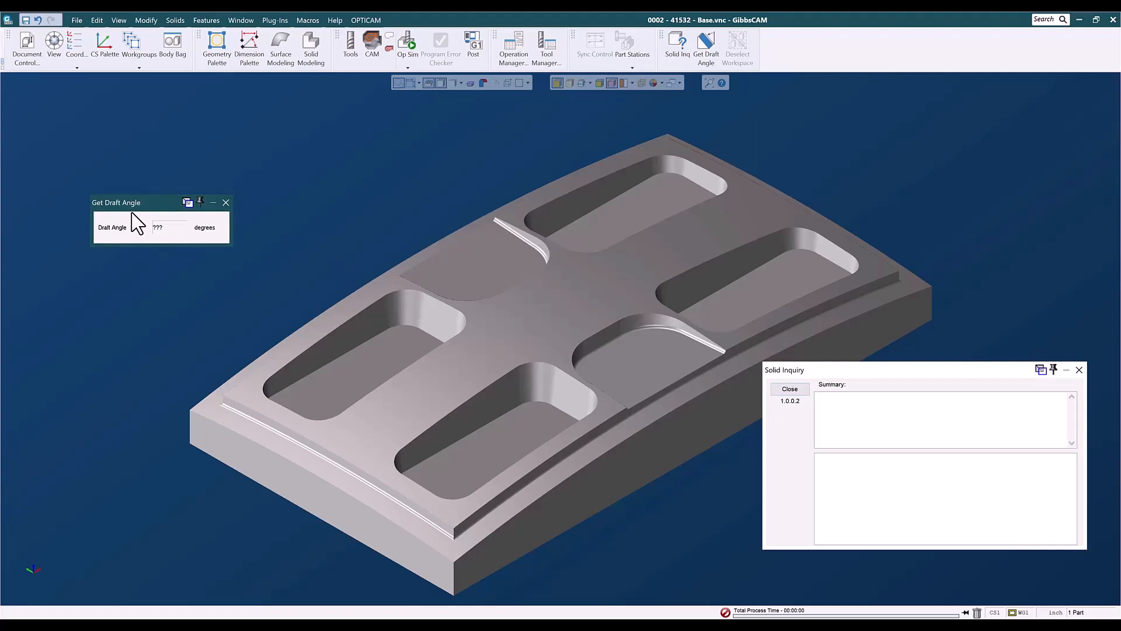
{"action": "left_click", "coordinate": [355, 383]}
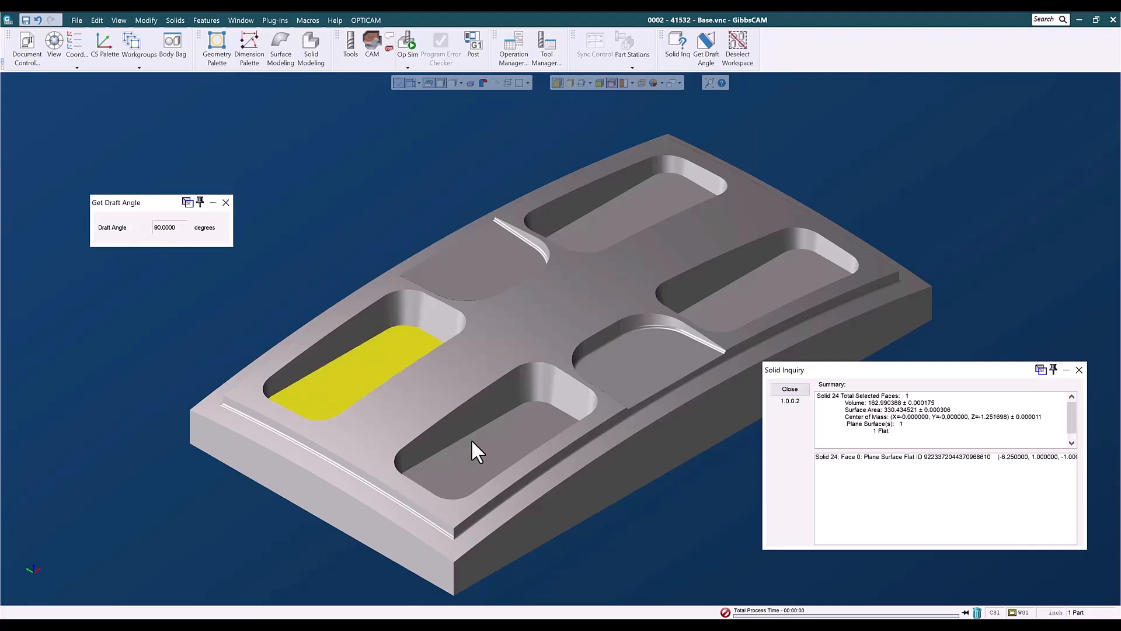
- Inspect the surface type and draft angle of the pocket floors and the floors of both shallow side recesses
{"action": "left_click", "coordinate": [492, 458]}
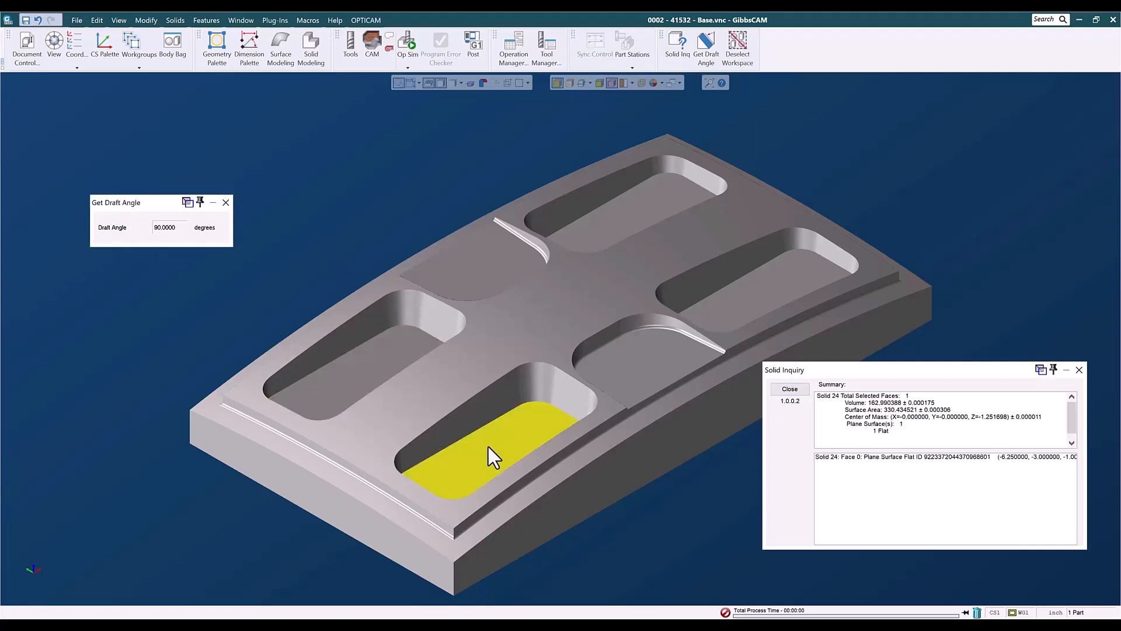
{"action": "left_click", "coordinate": [730, 305]}
{"action": "left_click", "coordinate": [485, 275]}
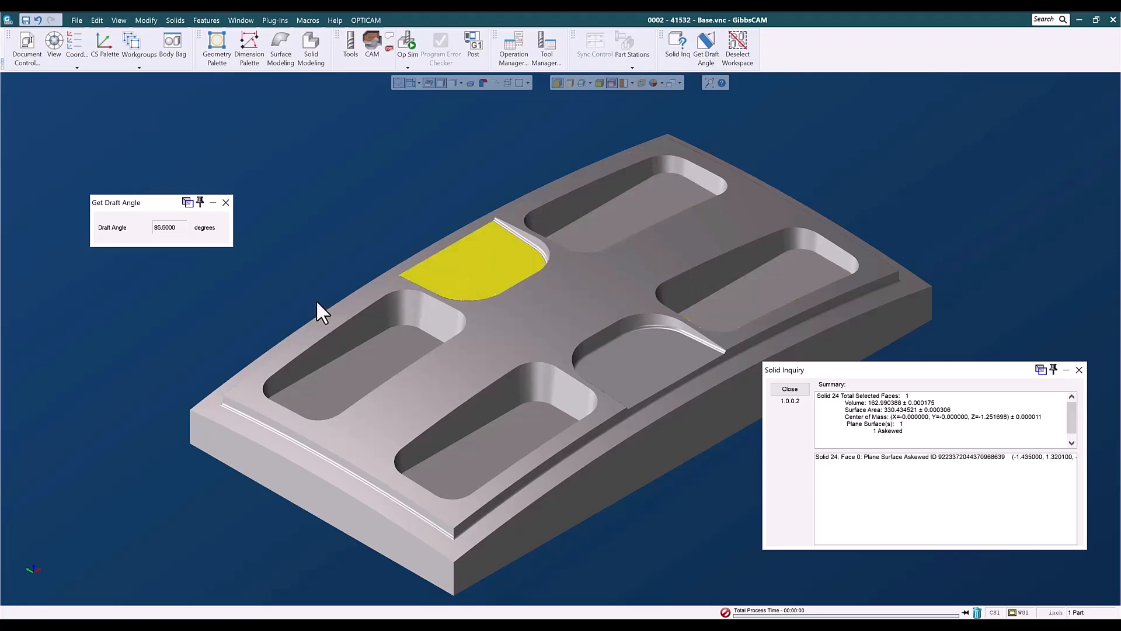
{"action": "left_click", "coordinate": [640, 361]}
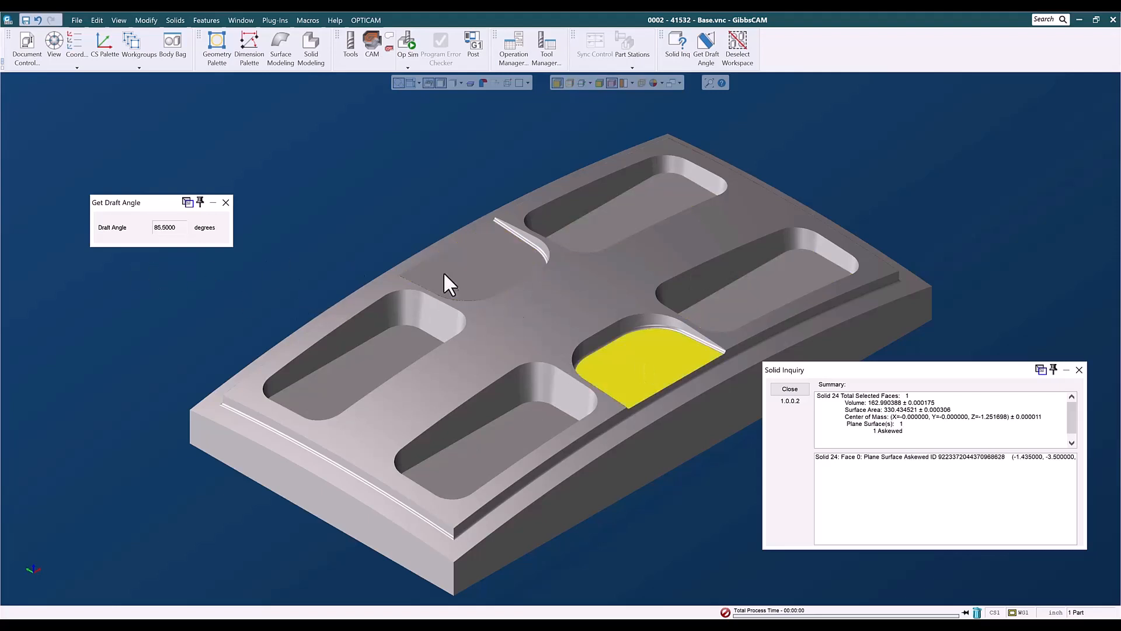
{"action": "left_click", "coordinate": [453, 257]}
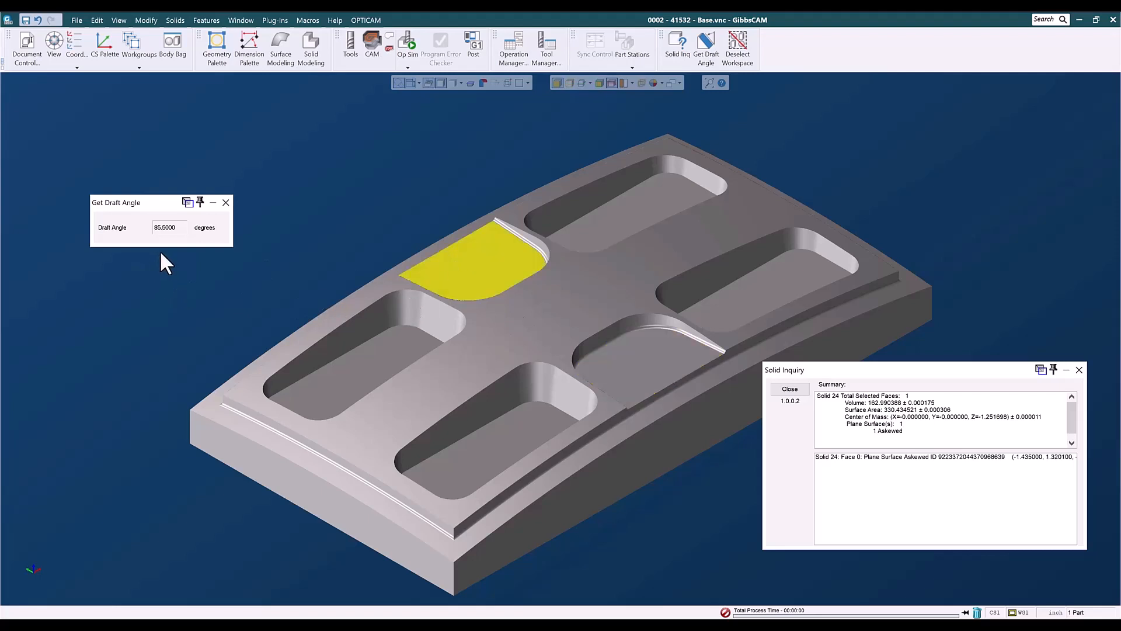
- Inspect the draft angle and surface type of the side walls and corner faces in the two near-end pockets
{"action": "left_click", "coordinate": [331, 350]}
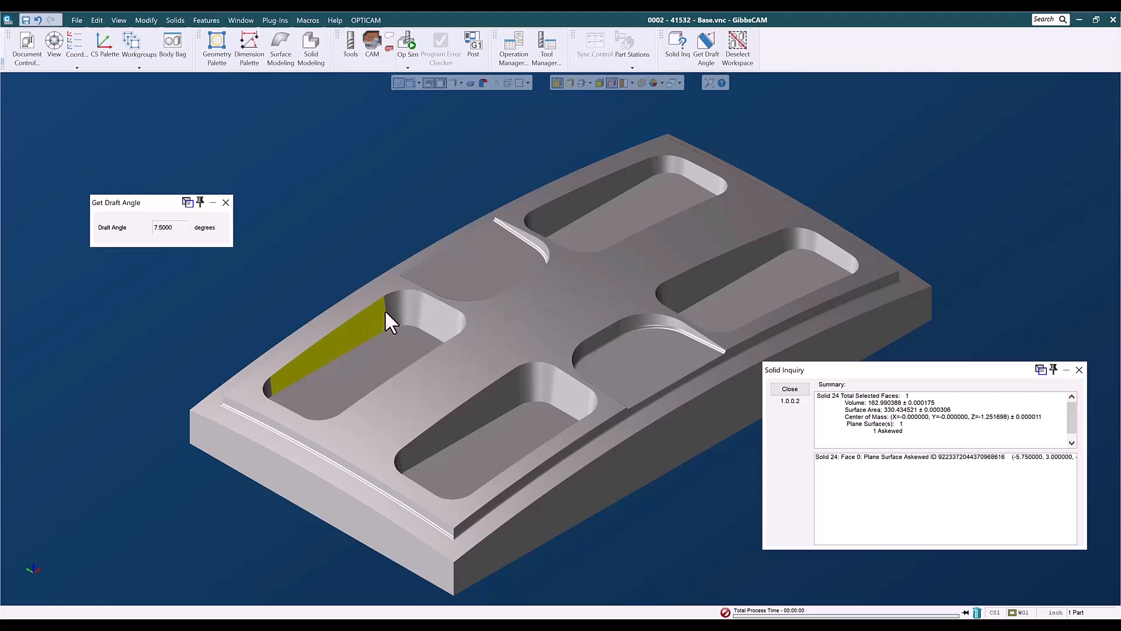
{"action": "left_click", "coordinate": [401, 307]}
{"action": "left_click", "coordinate": [423, 310]}
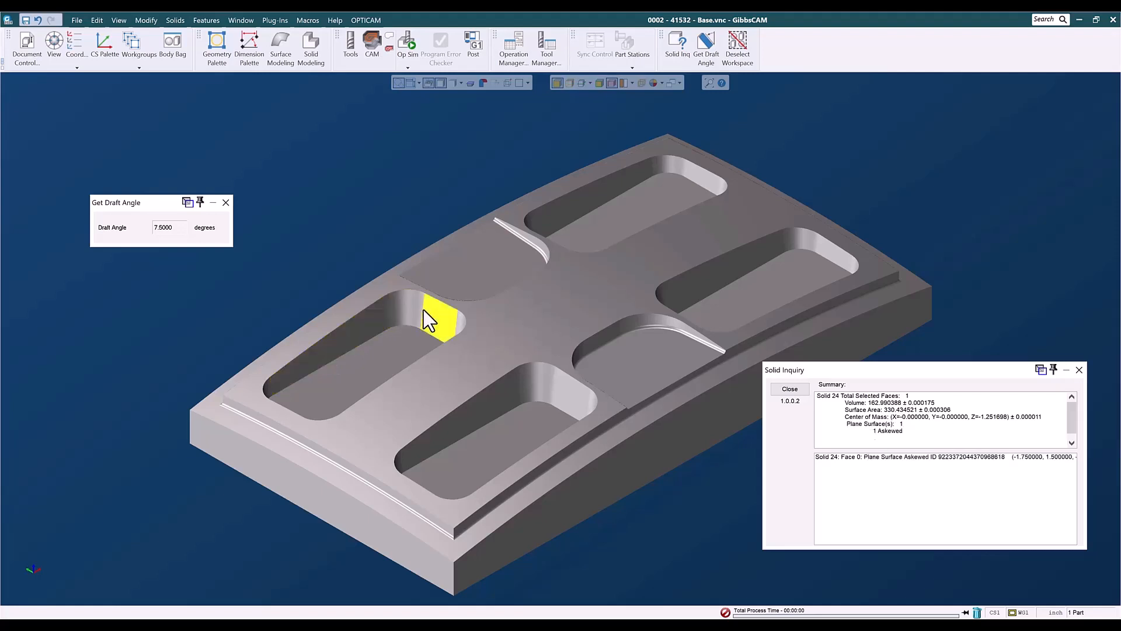
{"action": "left_click", "coordinate": [490, 401]}
{"action": "left_click", "coordinate": [553, 387]}
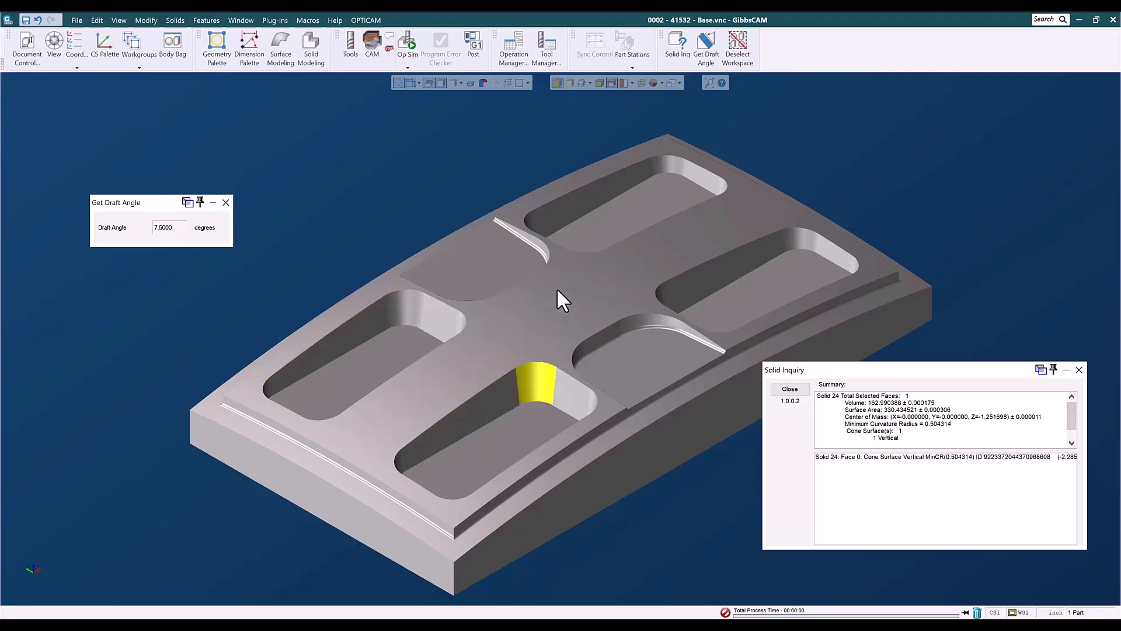
- Inspect the draft angle and surface type of the straight and curved walls of both shallow side recesses
{"action": "left_click", "coordinate": [525, 232]}
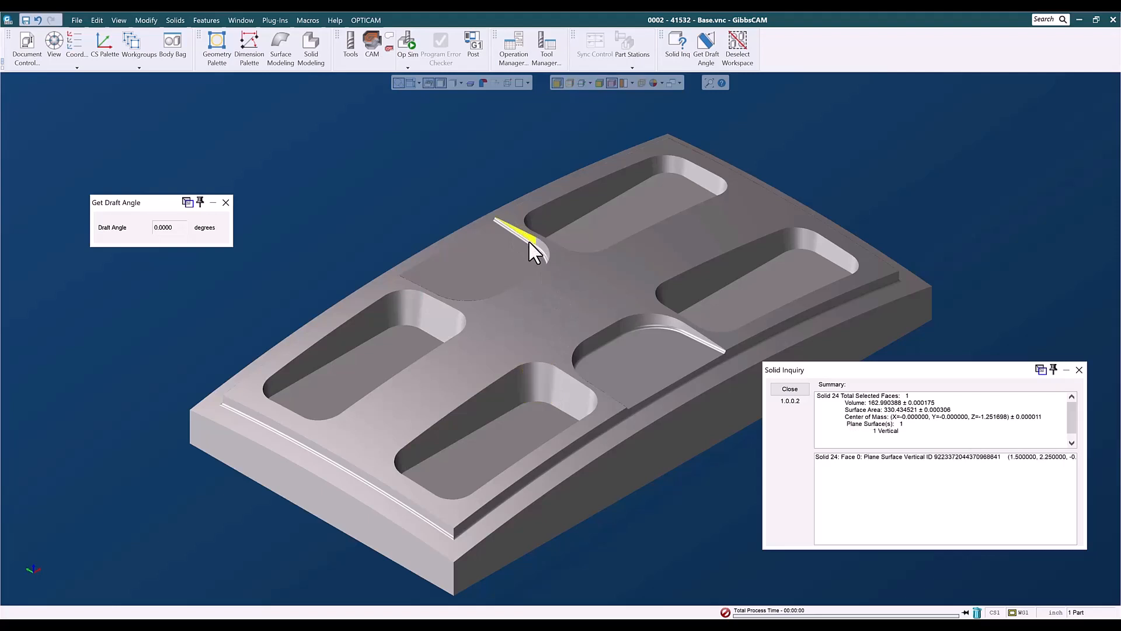
{"action": "left_click", "coordinate": [539, 251]}
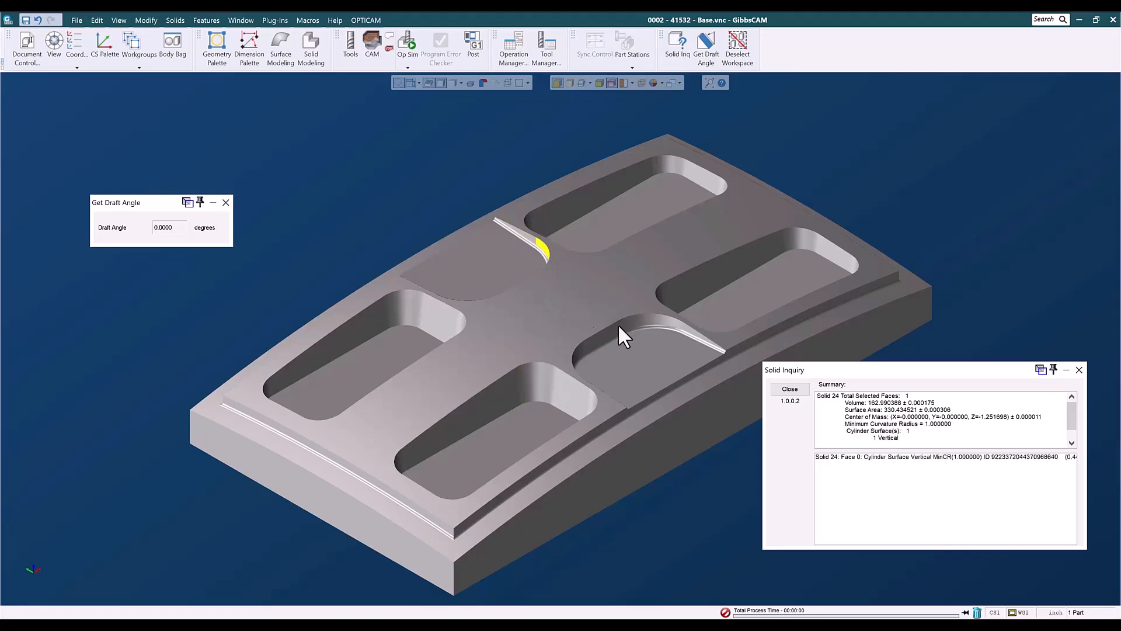
{"action": "left_click", "coordinate": [617, 327]}
{"action": "left_click", "coordinate": [661, 324]}
- Inspect the pocket floors at the part's far end and the long side wall of one far pocket
{"action": "left_click", "coordinate": [738, 299]}
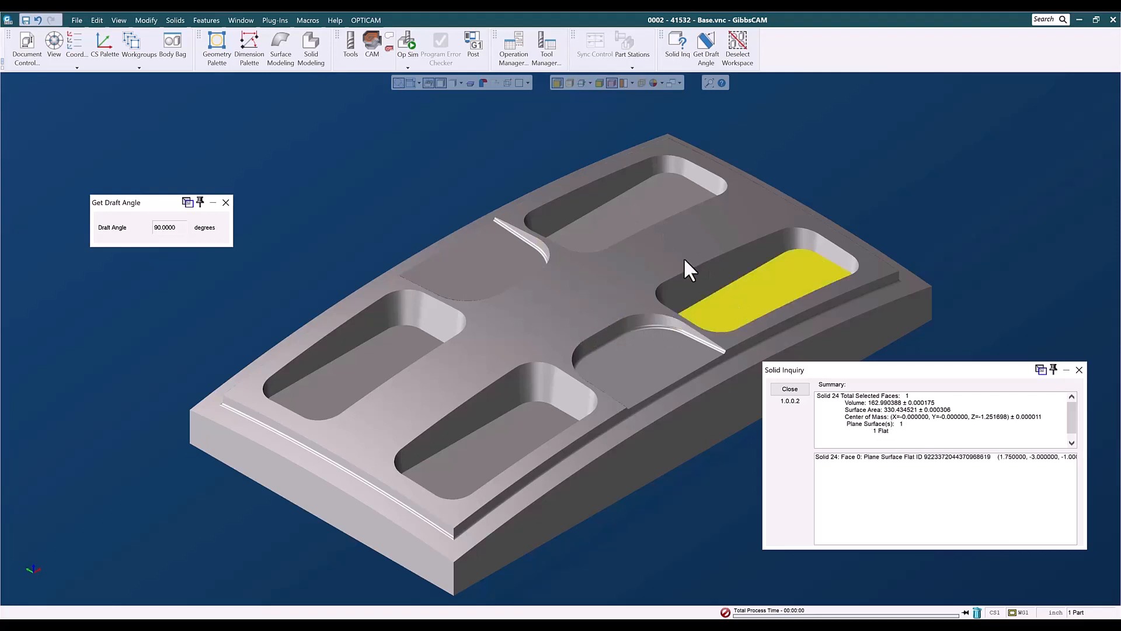
{"action": "left_click", "coordinate": [642, 226]}
{"action": "left_click", "coordinate": [662, 282]}
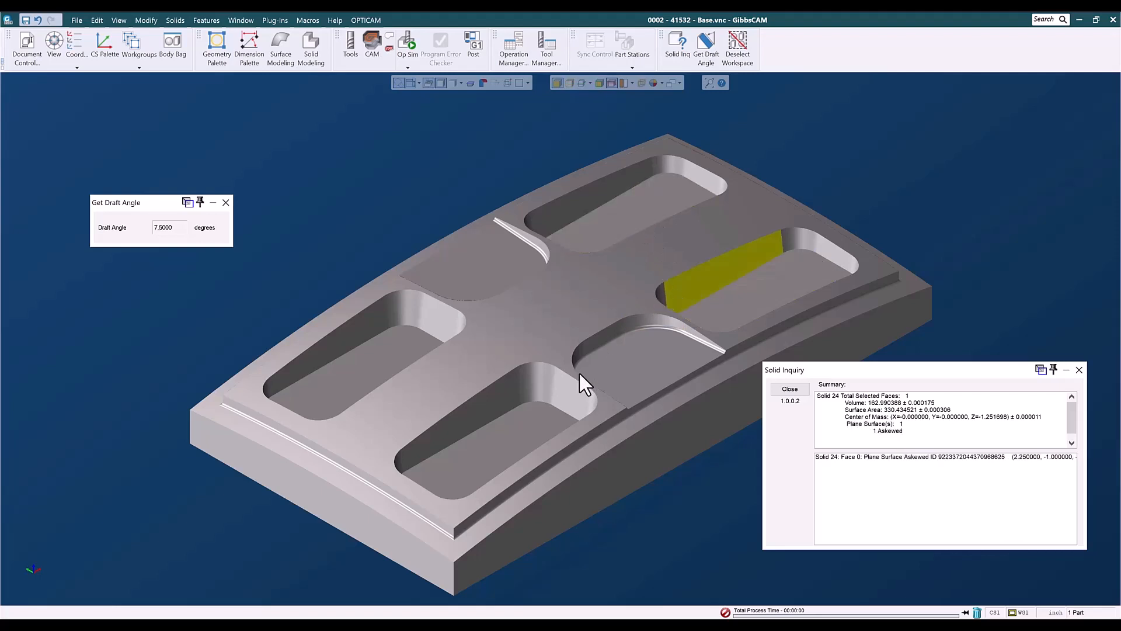
- Compare the floor faces of the two shallow side recesses with their straight walls using the draft angle and solid data
{"action": "left_click", "coordinate": [615, 355]}
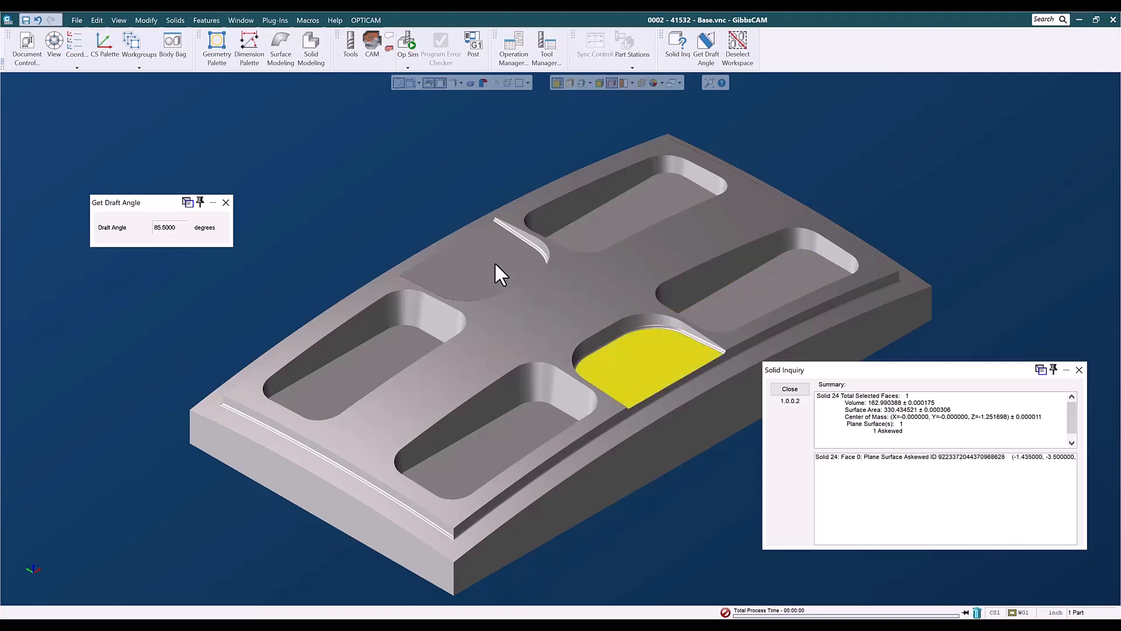
{"action": "left_click", "coordinate": [479, 260]}
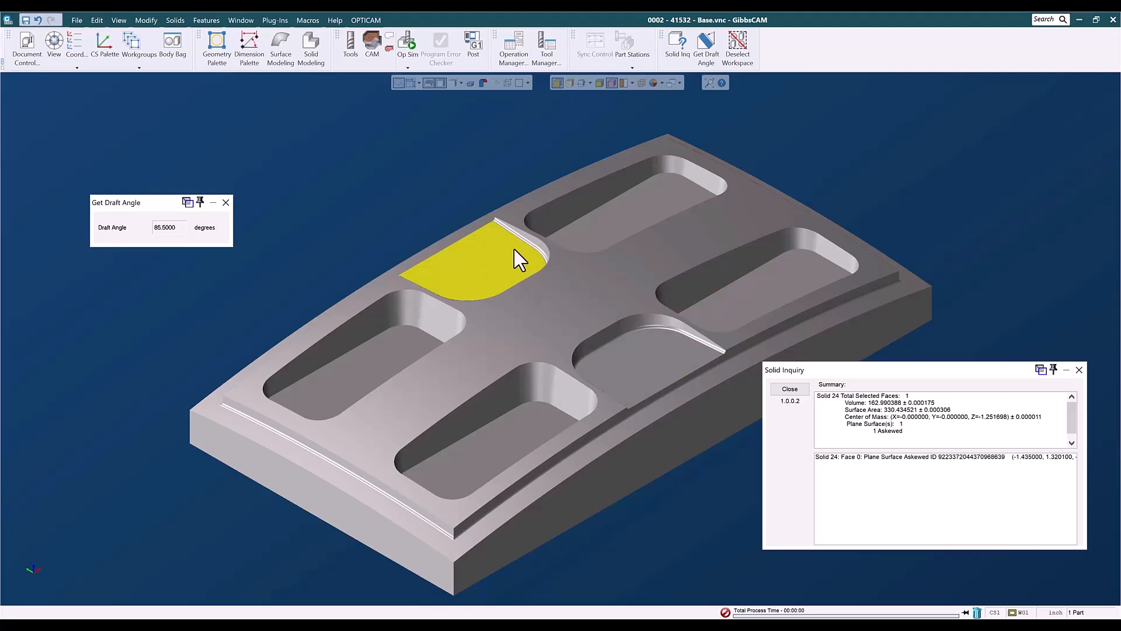
{"action": "left_click", "coordinate": [532, 240]}
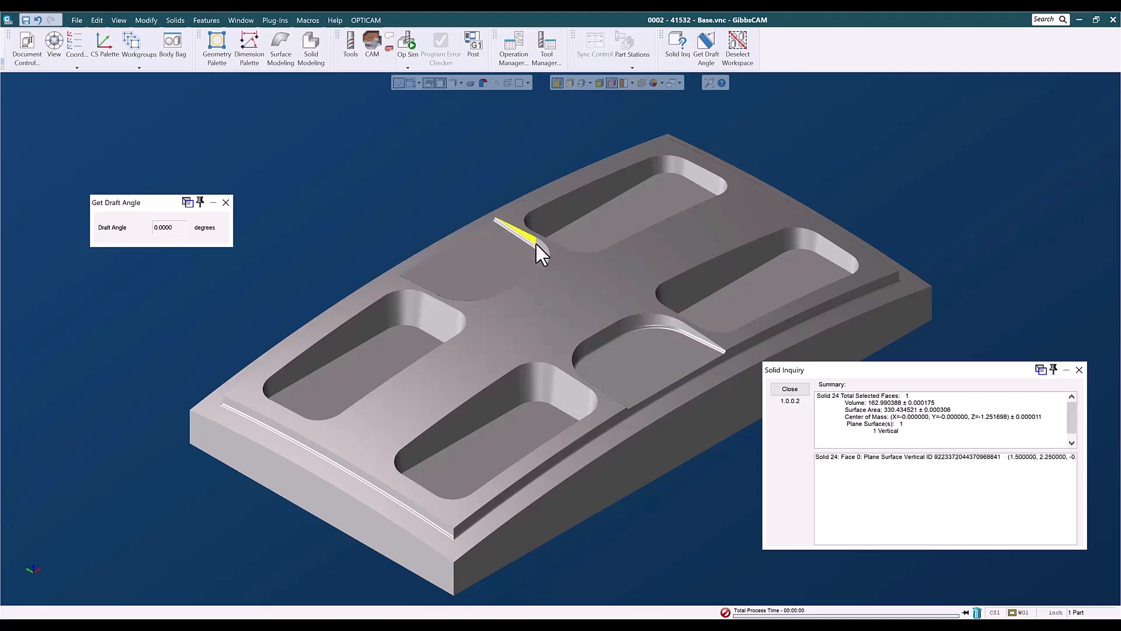
{"action": "left_click", "coordinate": [607, 332]}
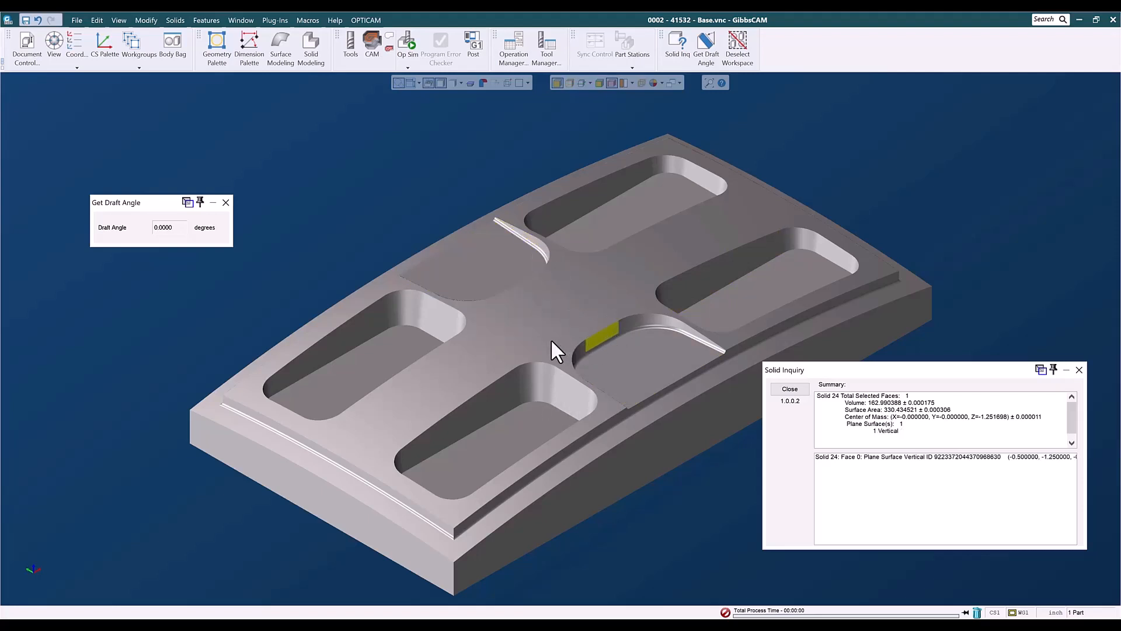
- Keep only Solid Inquiry open, compare the minimum curvature radii of a pocket corner and a recess corner, and close the inquiry
{"action": "left_click", "coordinate": [1079, 369]}
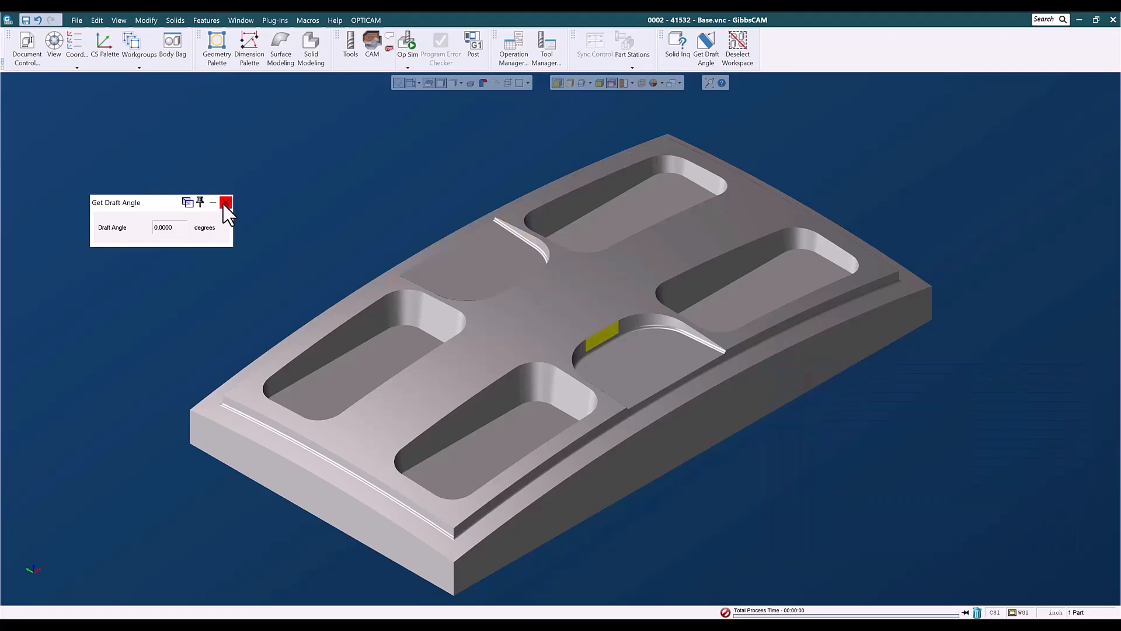
{"action": "left_click", "coordinate": [677, 47]}
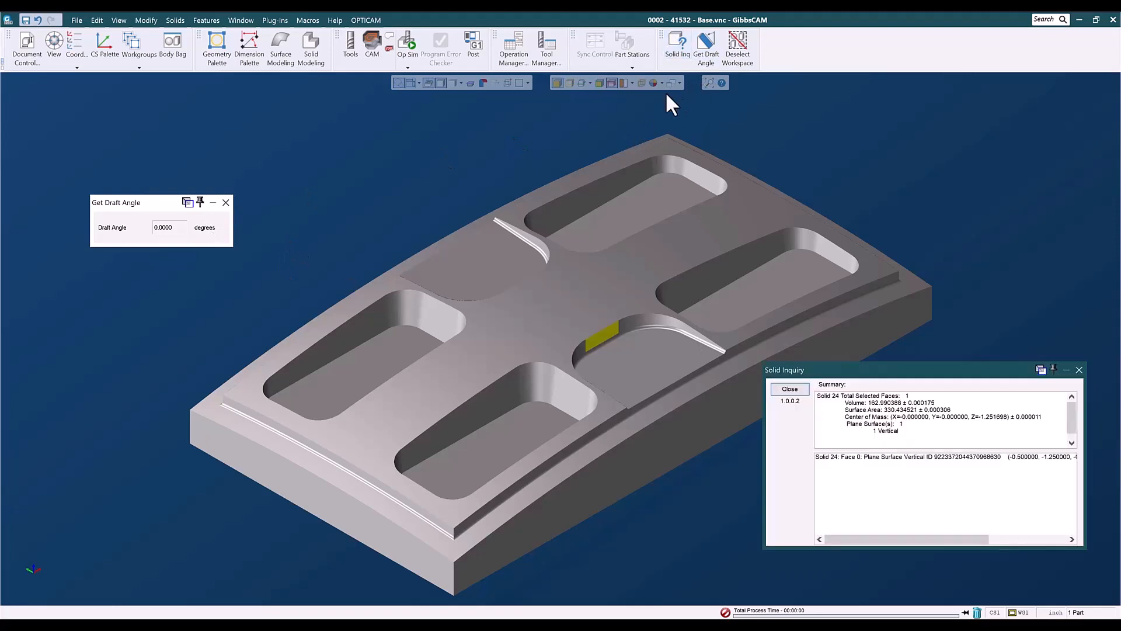
{"action": "left_click", "coordinate": [226, 202]}
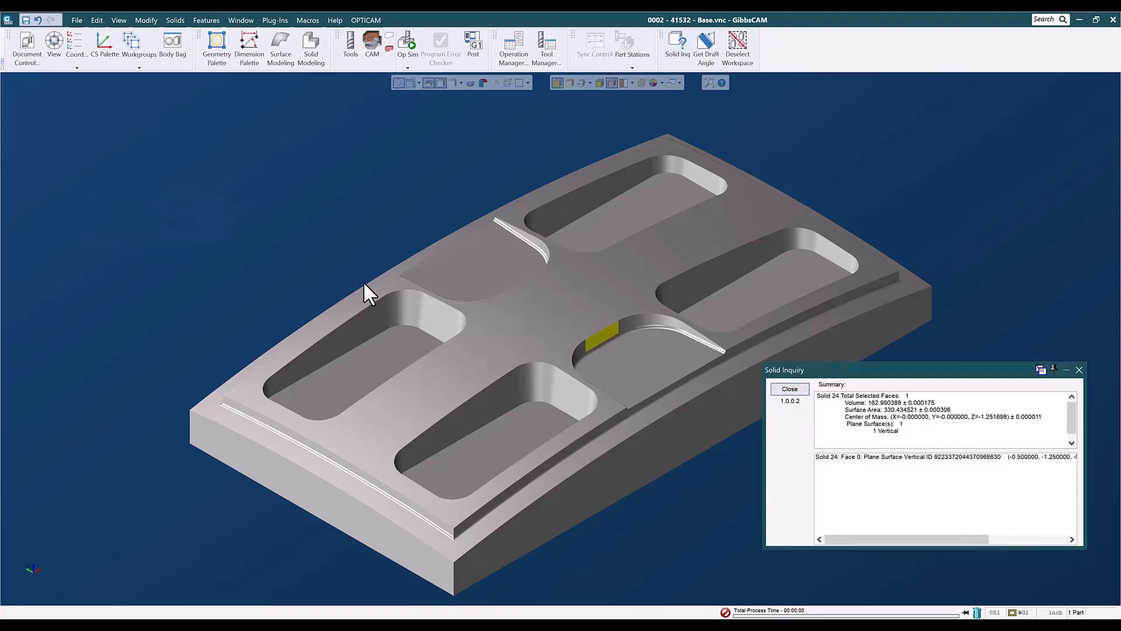
{"action": "left_click", "coordinate": [398, 310]}
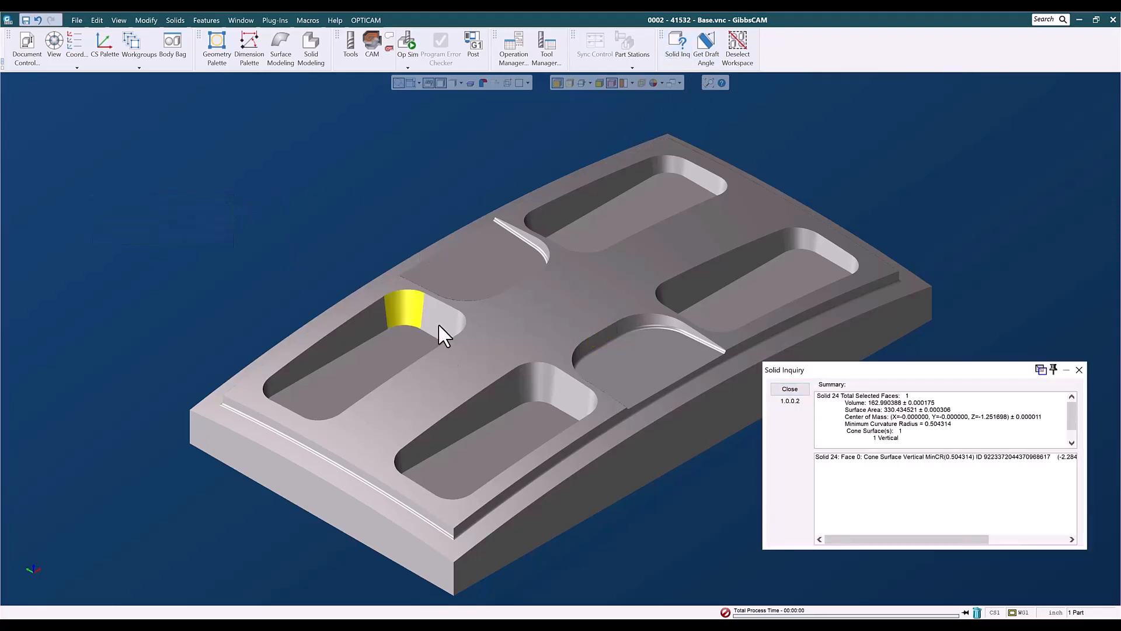
{"action": "left_click", "coordinate": [647, 330]}
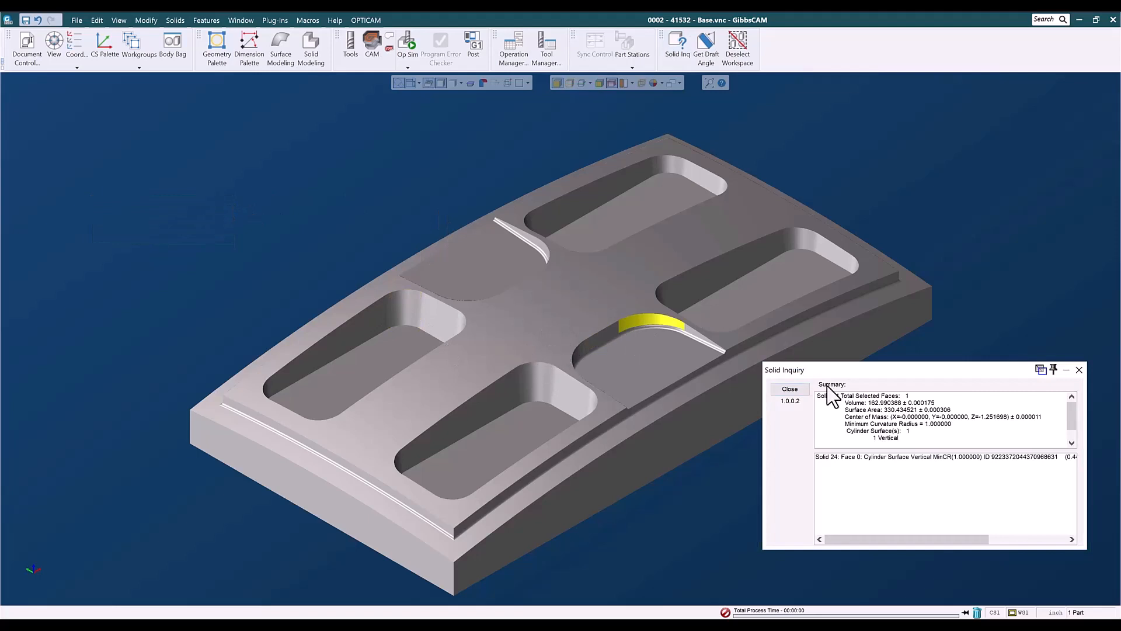
{"action": "left_click", "coordinate": [402, 313]}
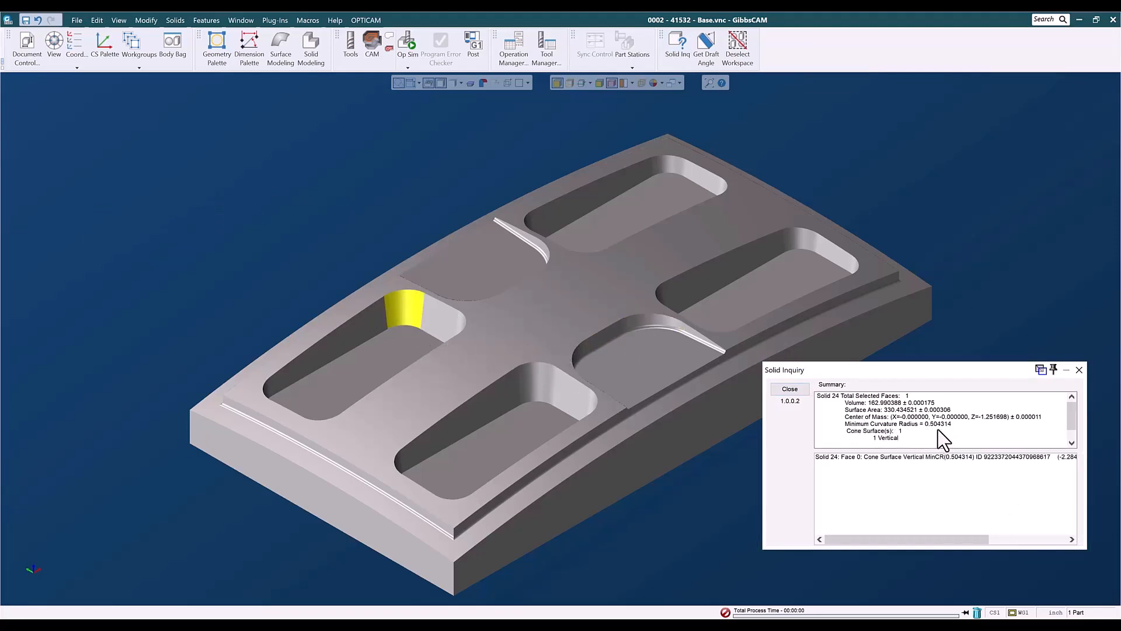
{"action": "left_click", "coordinate": [1079, 370]}
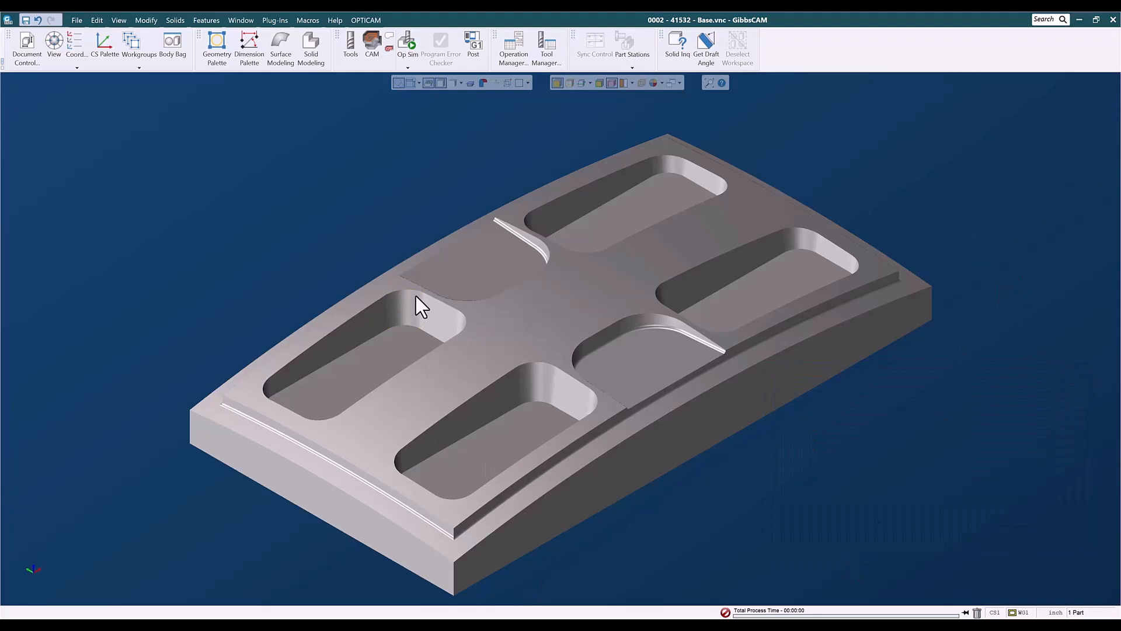
- Show the tool, process and operation lists, load the saved 3D Finishing List tools and deselect them
{"action": "left_click", "coordinate": [349, 50]}
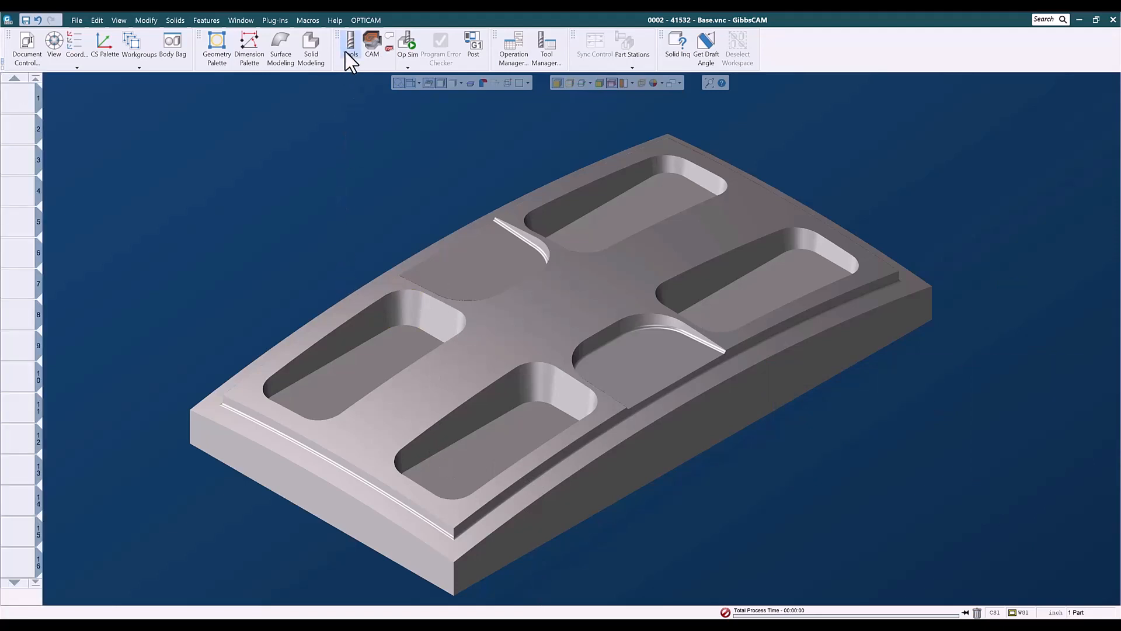
{"action": "left_click", "coordinate": [372, 44]}
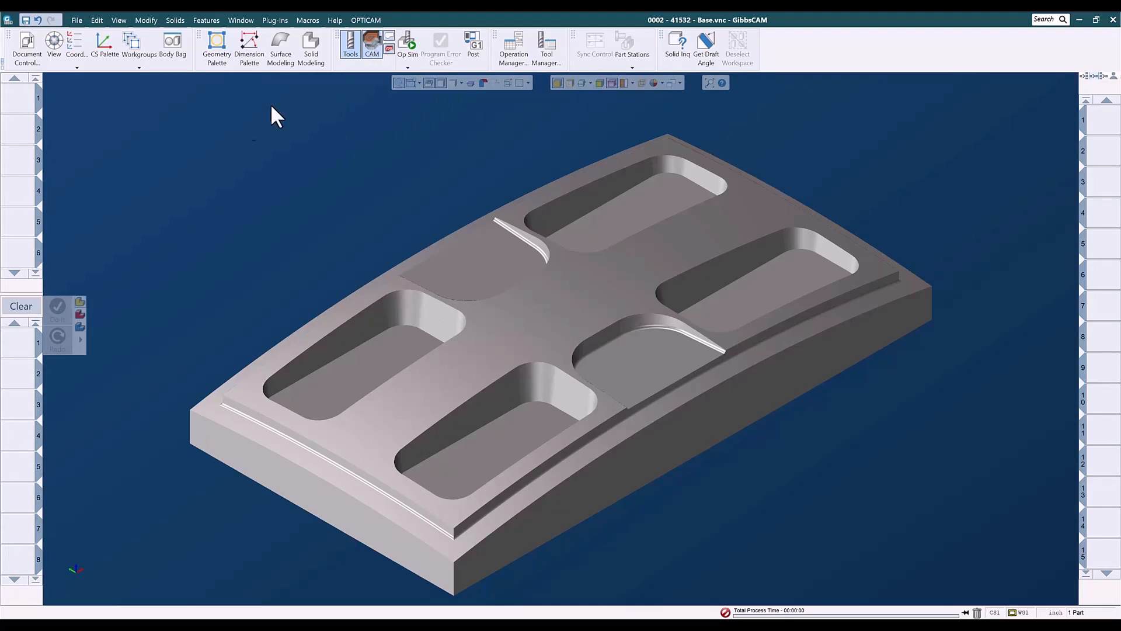
{"action": "right_click", "coordinate": [16, 99]}
{"action": "mouse_move", "coordinate": [35, 150]}
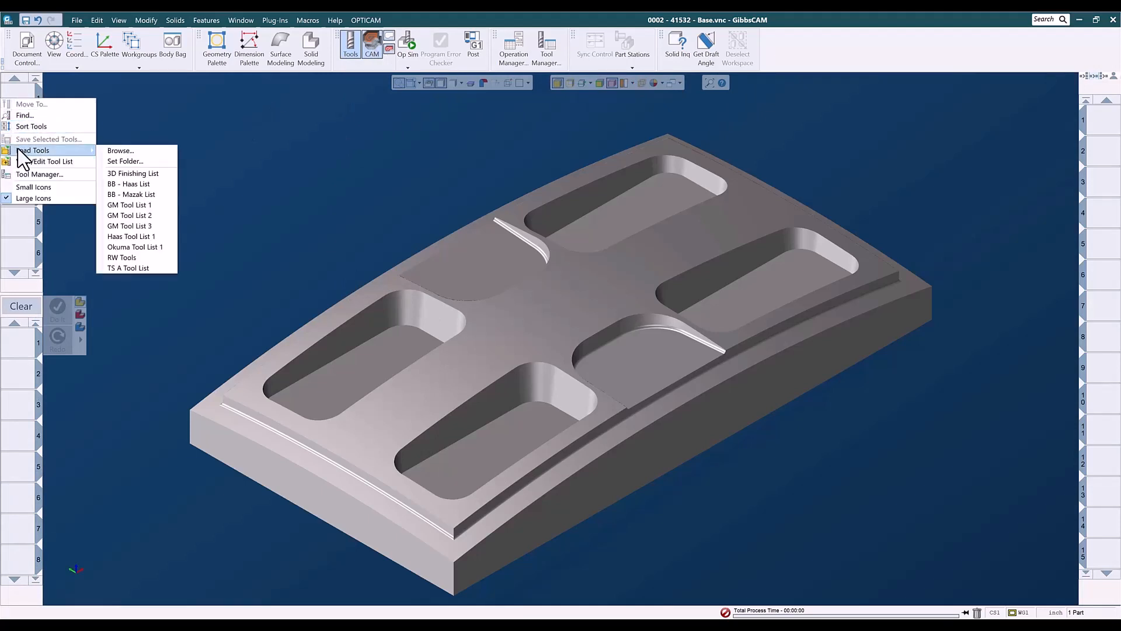
{"action": "left_click", "coordinate": [133, 173]}
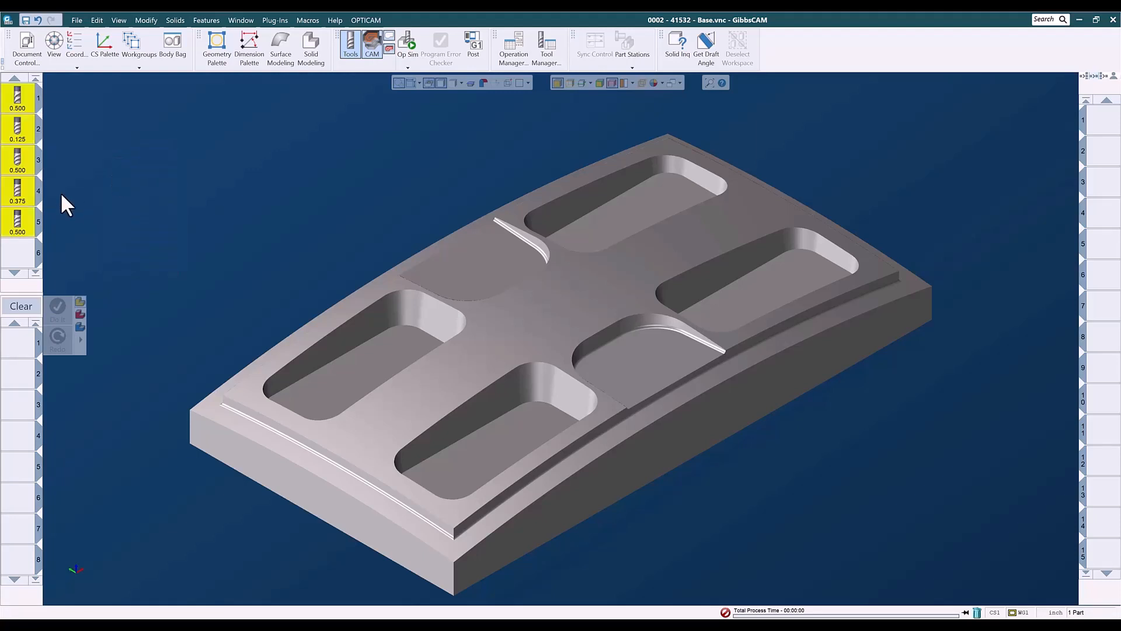
{"action": "left_click", "coordinate": [23, 262]}
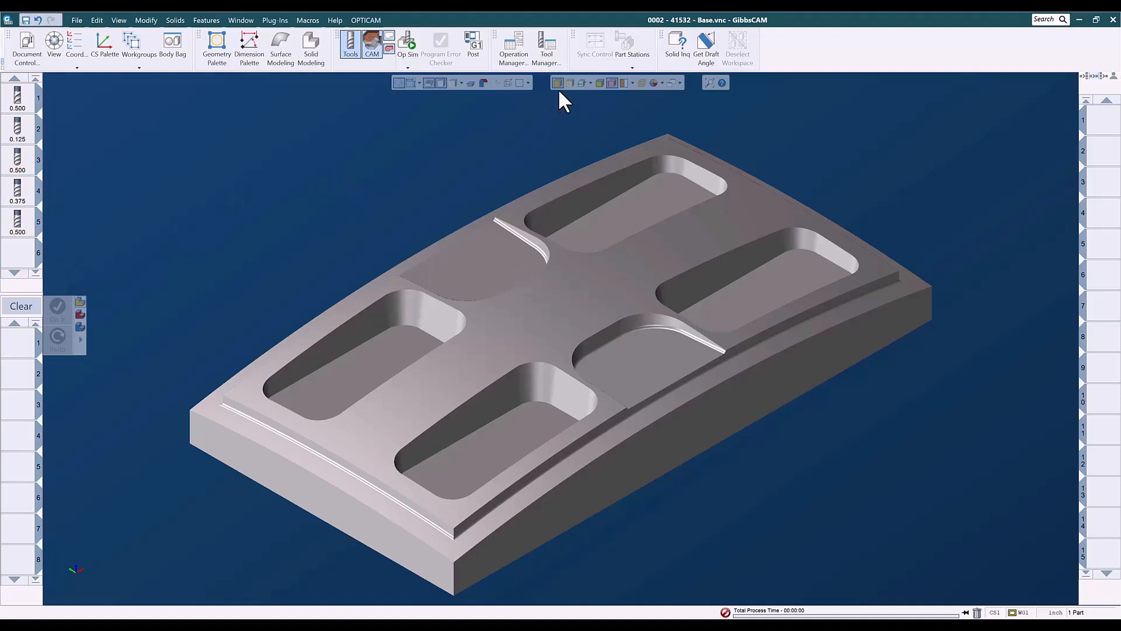
- Select the whole Base body and load the saved 3-axis roughing process VM - 3D - .5r .04su
{"action": "left_click", "coordinate": [556, 280]}
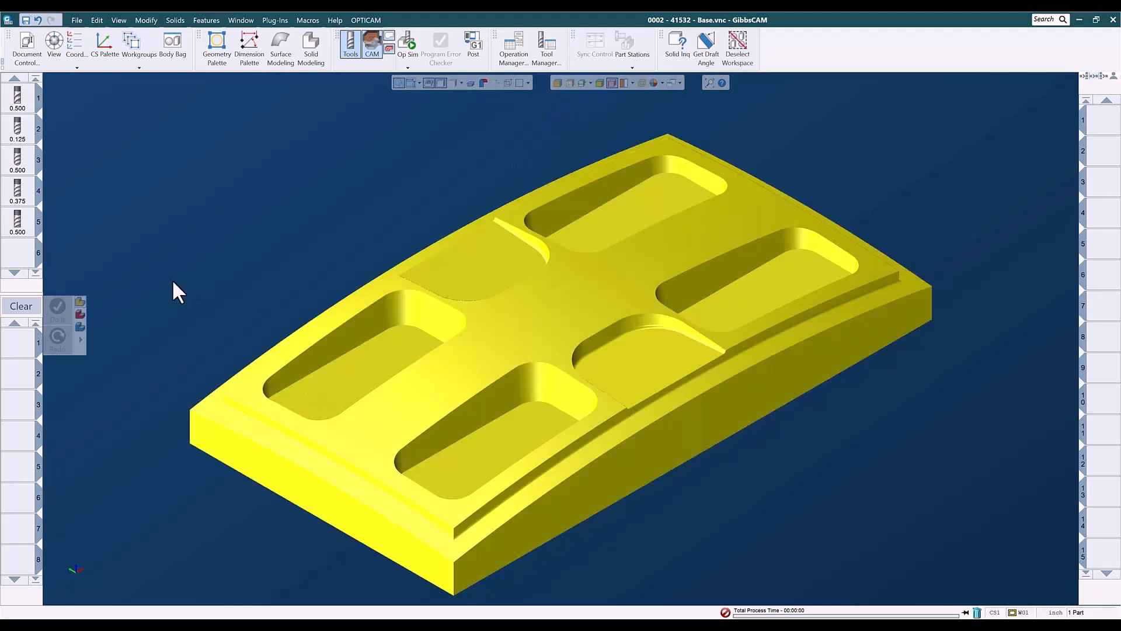
{"action": "right_click", "coordinate": [21, 339]}
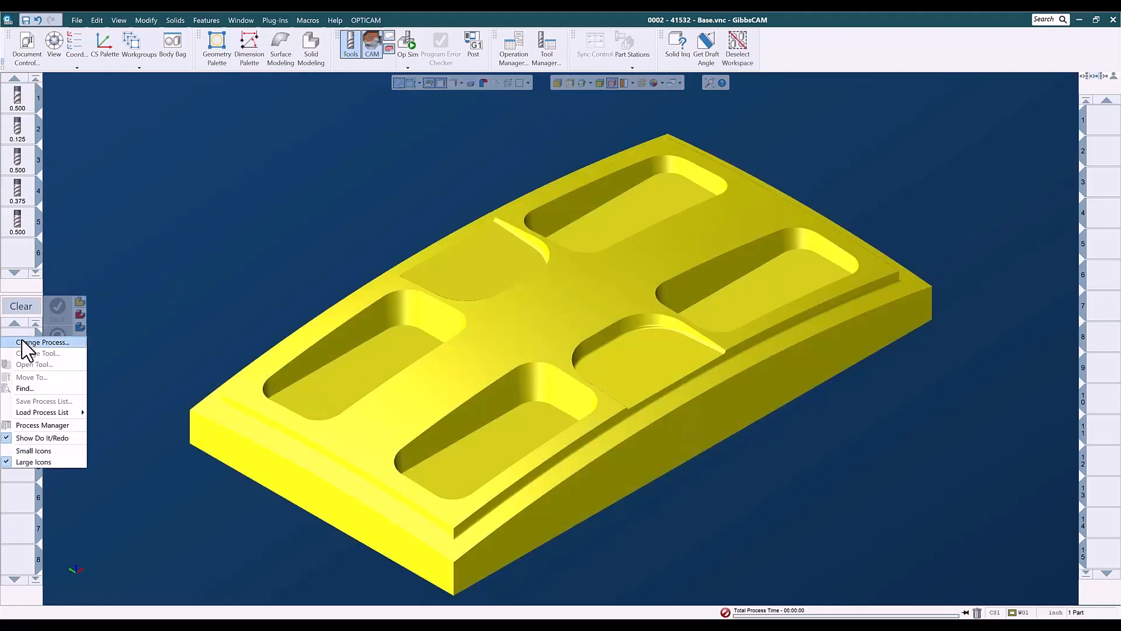
{"action": "mouse_move", "coordinate": [37, 412]}
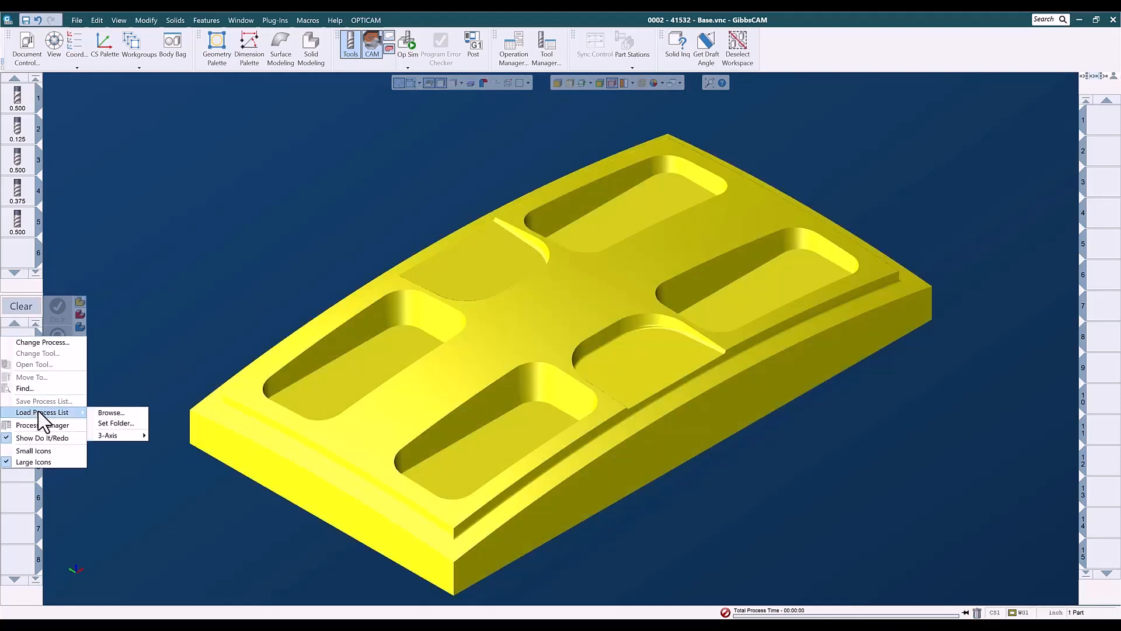
{"action": "mouse_move", "coordinate": [106, 434]}
{"action": "mouse_move", "coordinate": [187, 437]}
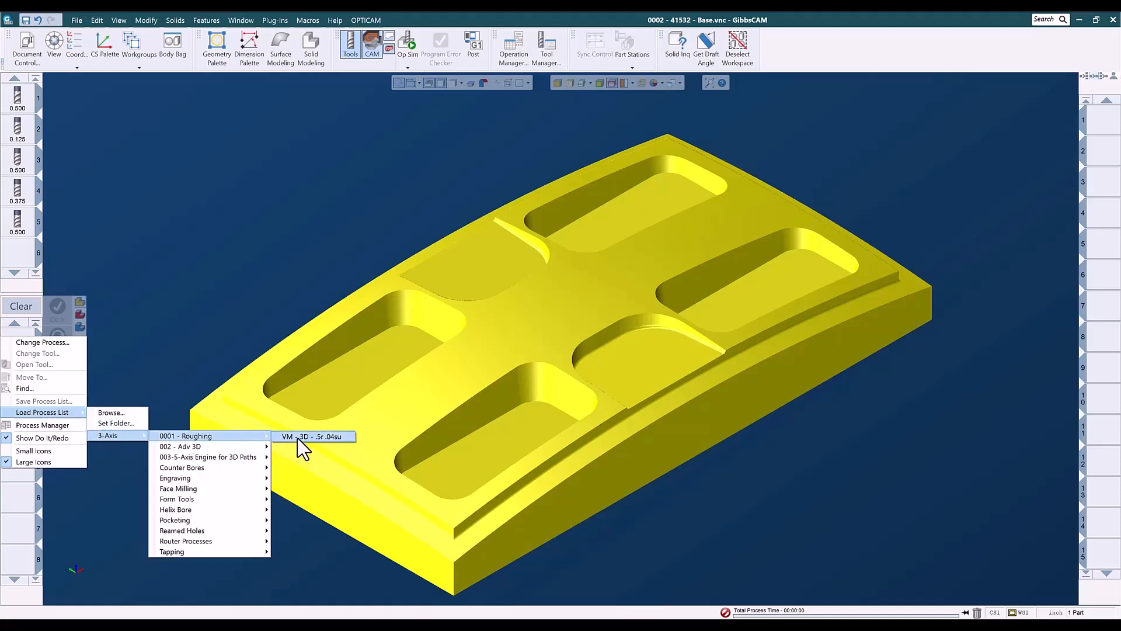
{"action": "left_click", "coordinate": [328, 438]}
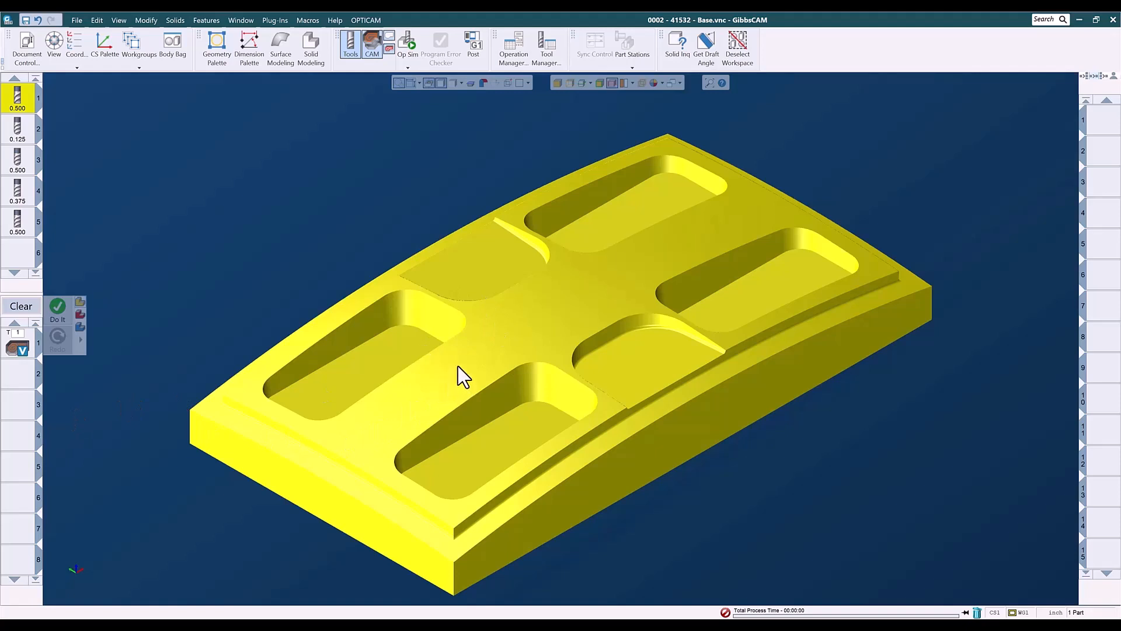
- Generate the roughing toolpath on the Base body, make the second operation slot active and deselect the body
{"action": "left_click", "coordinate": [57, 309]}
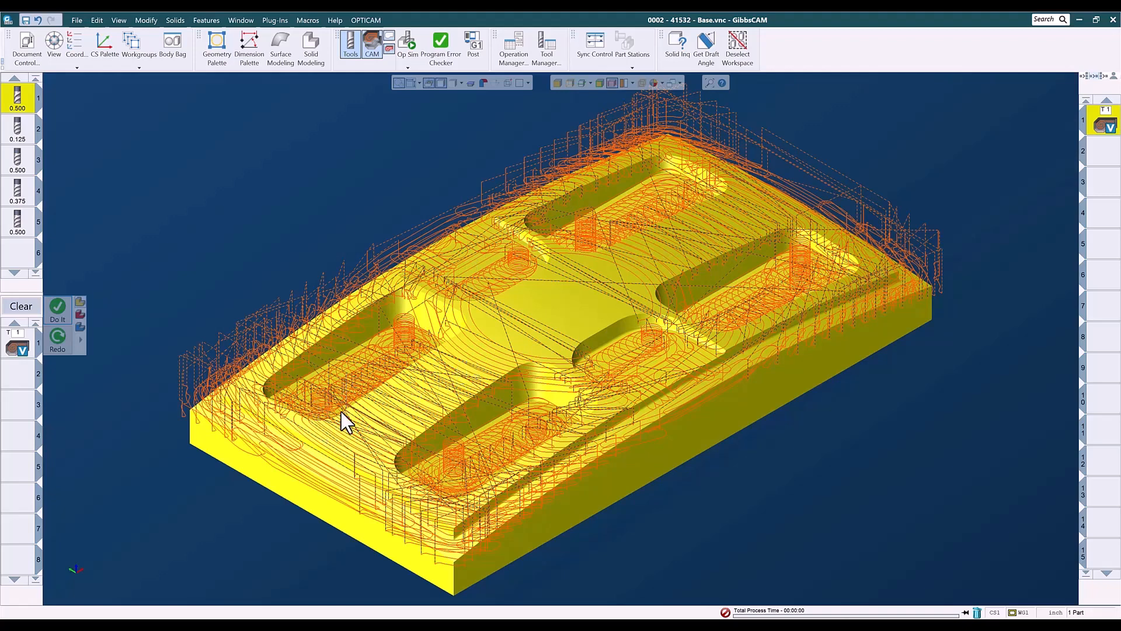
{"action": "left_click", "coordinate": [1098, 155]}
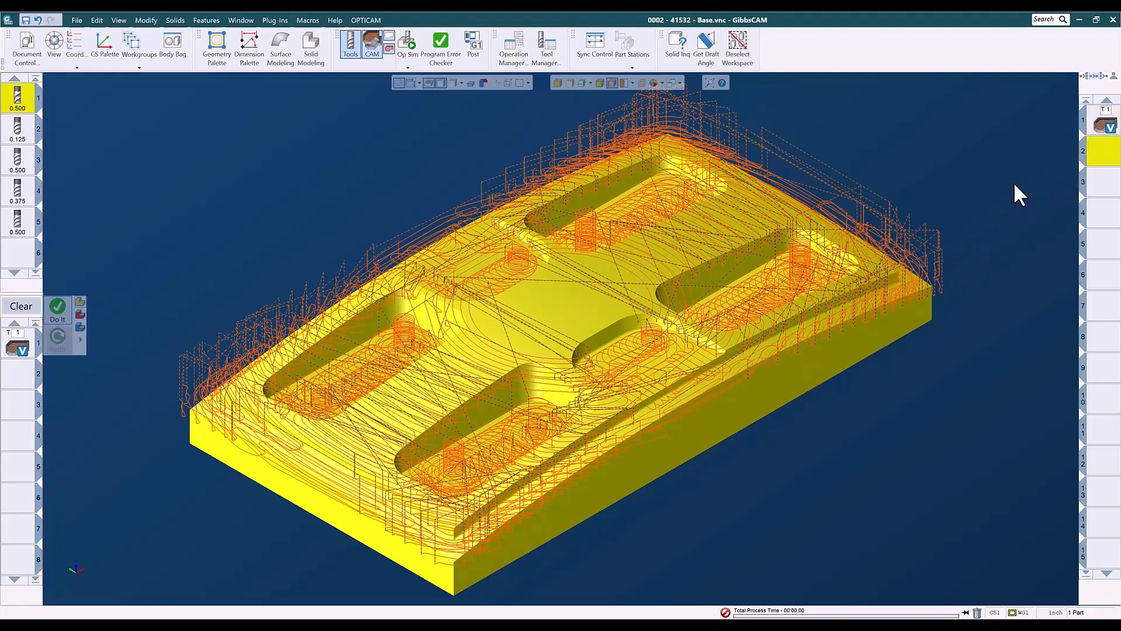
{"action": "left_click", "coordinate": [916, 177]}
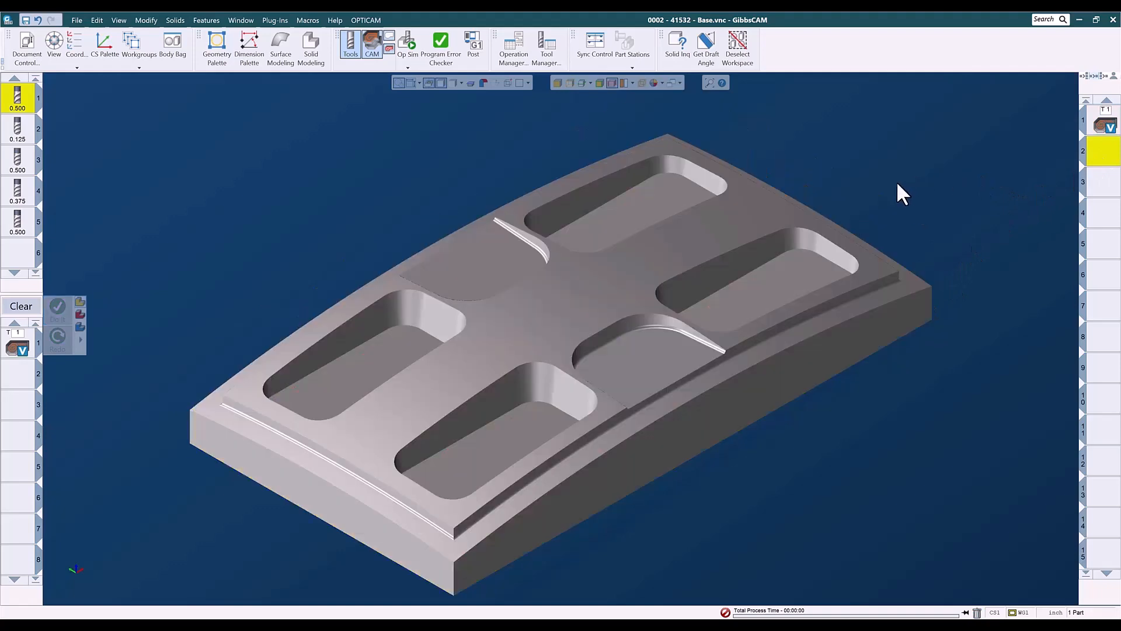
- Clear the process list, deselect the tool and load the saved 3-axis process 3AX - Surf - Morph 2 Surfaces
{"action": "left_click", "coordinate": [22, 307]}
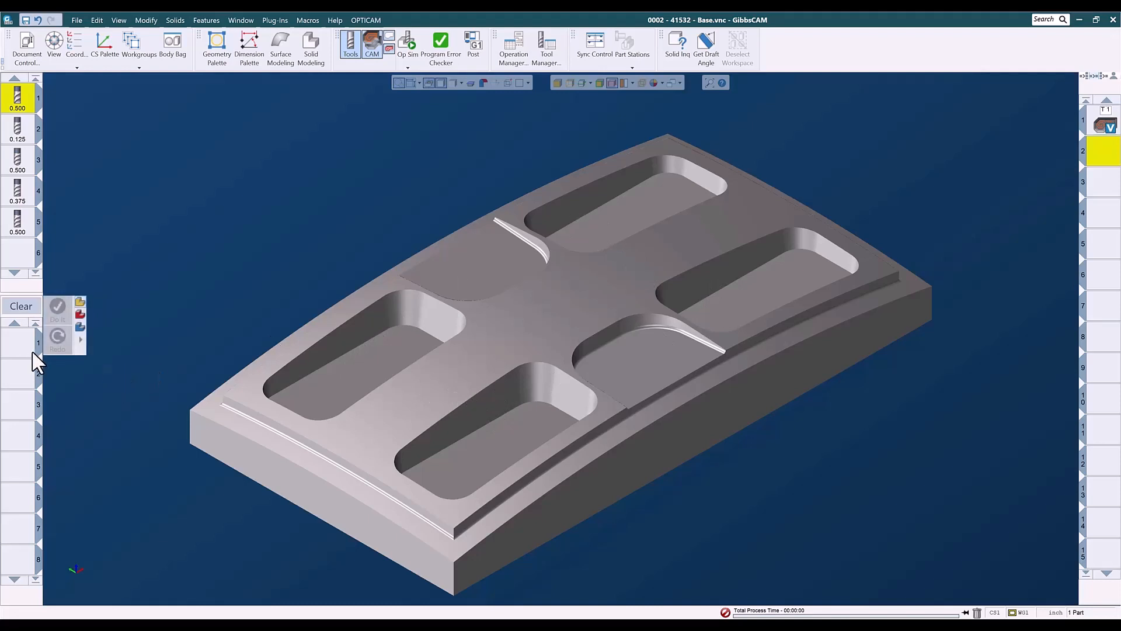
{"action": "left_click", "coordinate": [16, 262]}
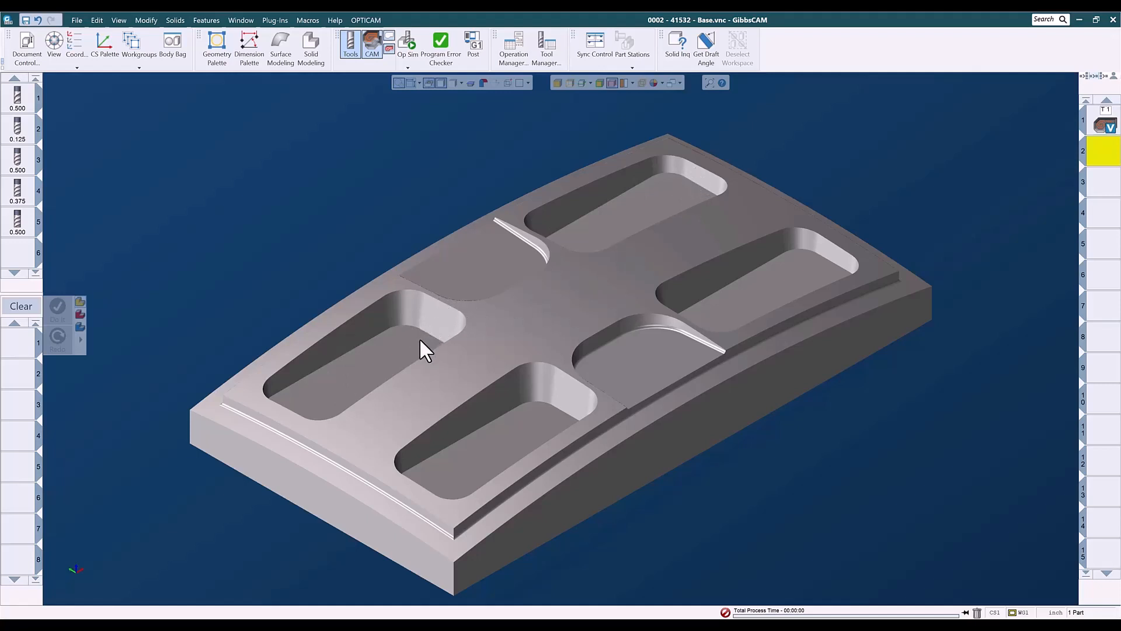
{"action": "right_click", "coordinate": [26, 348]}
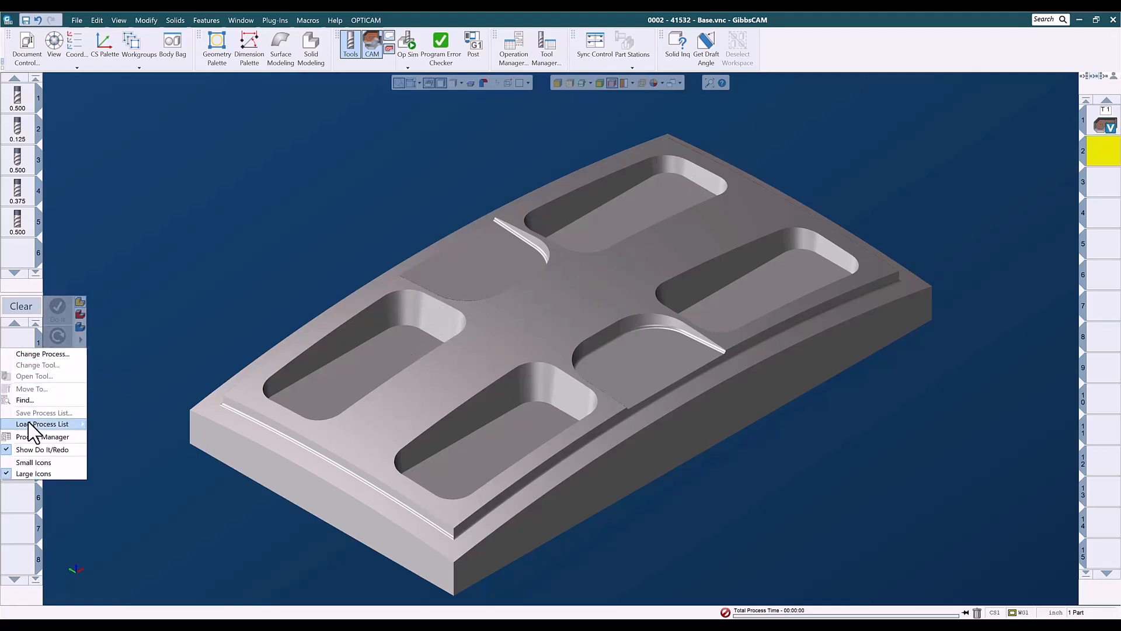
{"action": "mouse_move", "coordinate": [32, 428]}
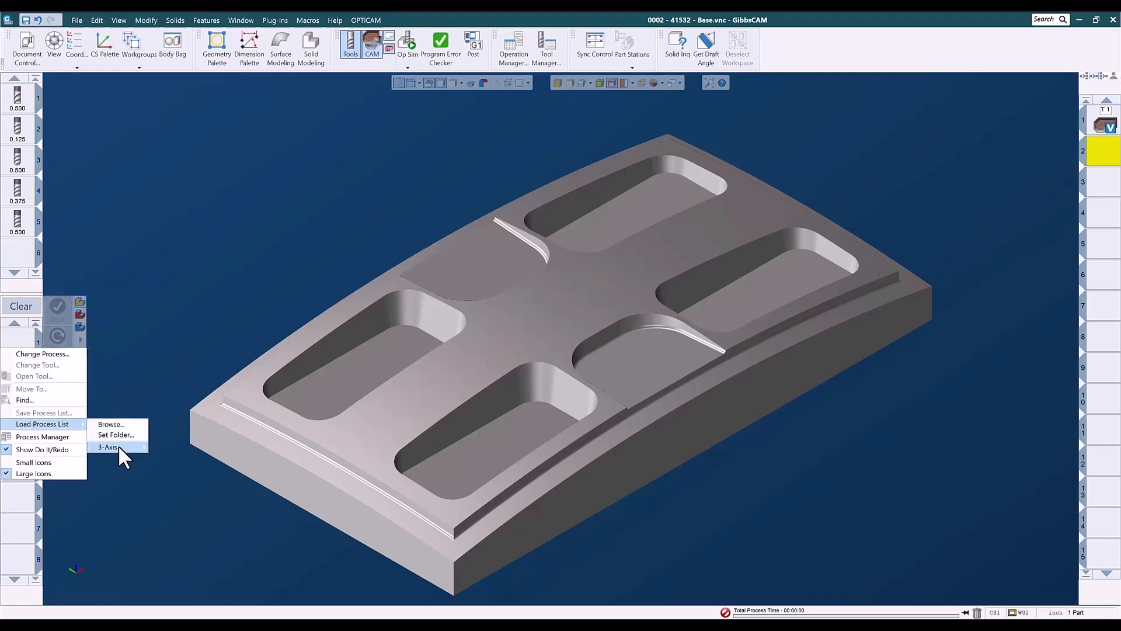
{"action": "mouse_move", "coordinate": [120, 449]}
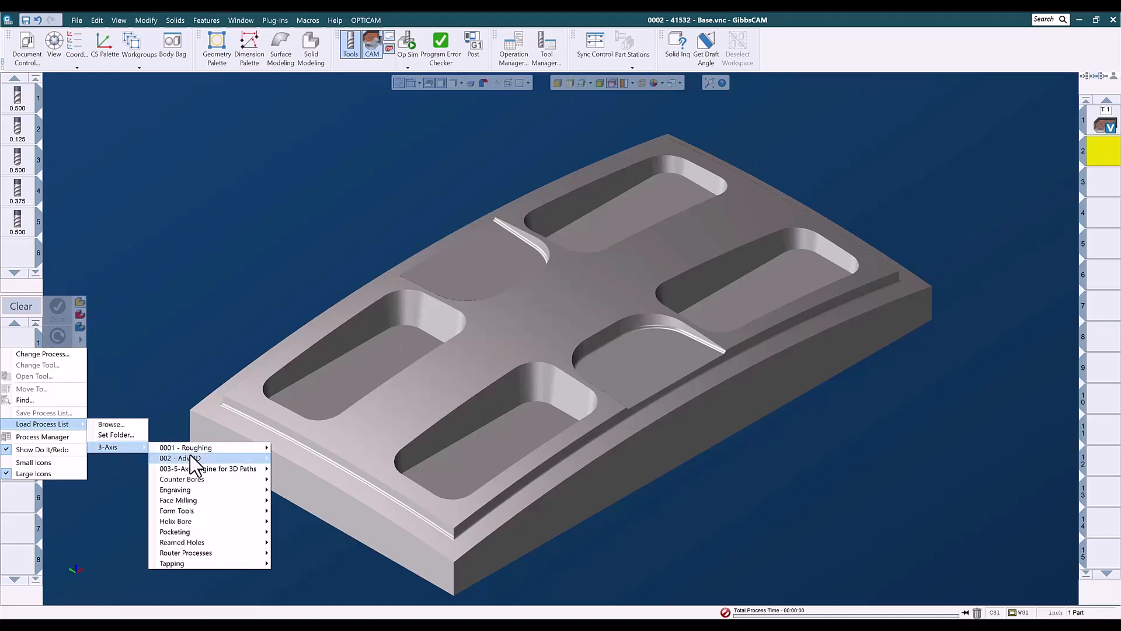
{"action": "mouse_move", "coordinate": [200, 468]}
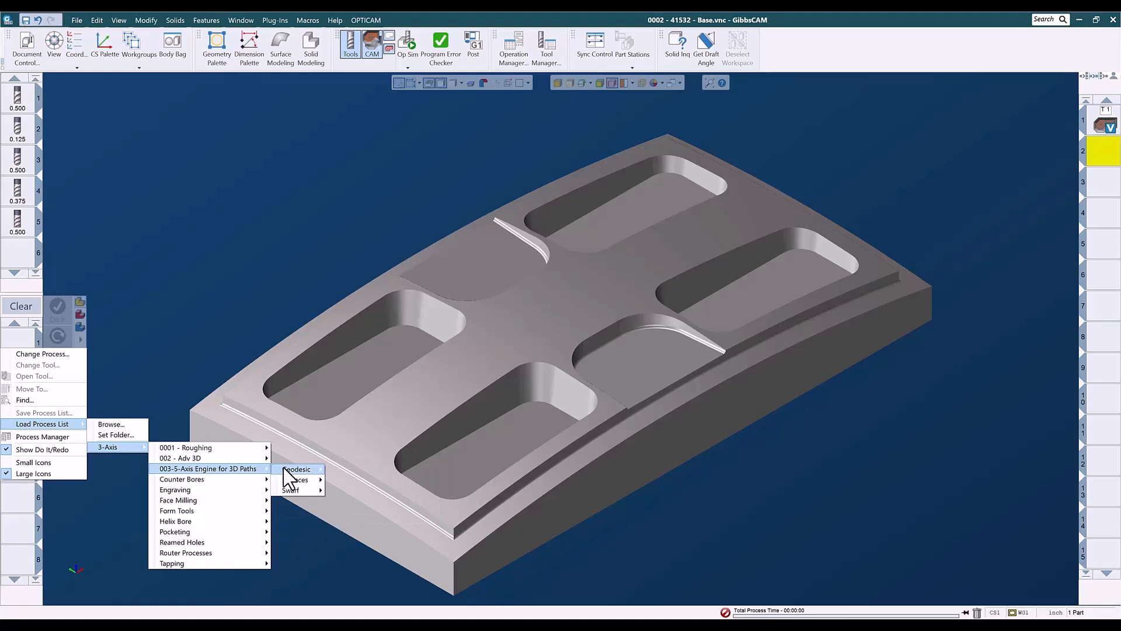
{"action": "mouse_move", "coordinate": [297, 480]}
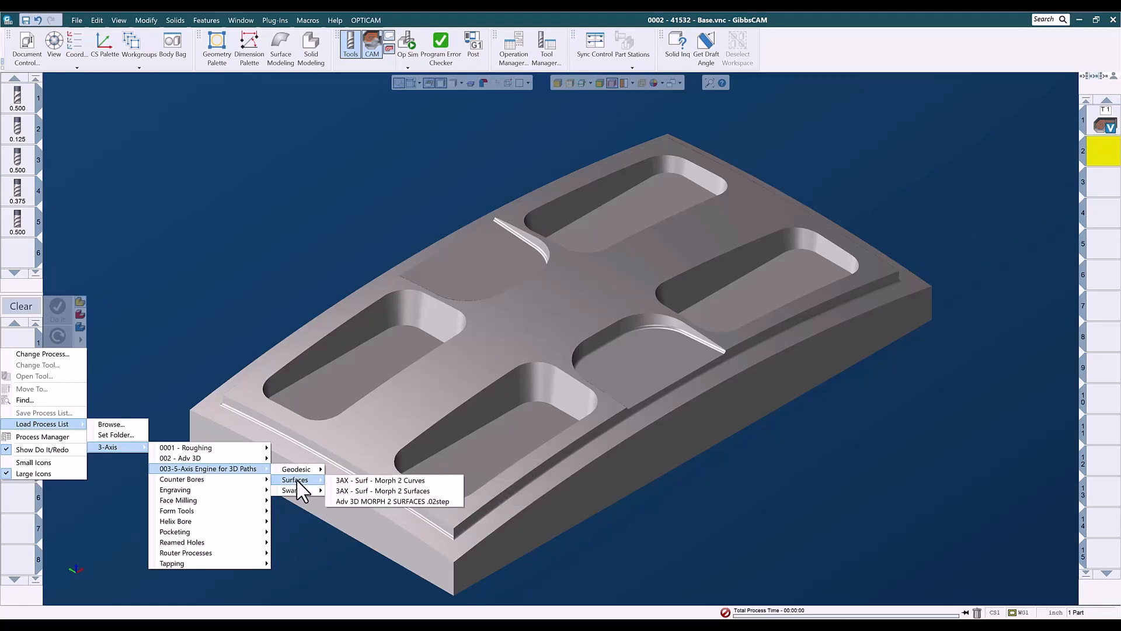
{"action": "left_click", "coordinate": [399, 492]}
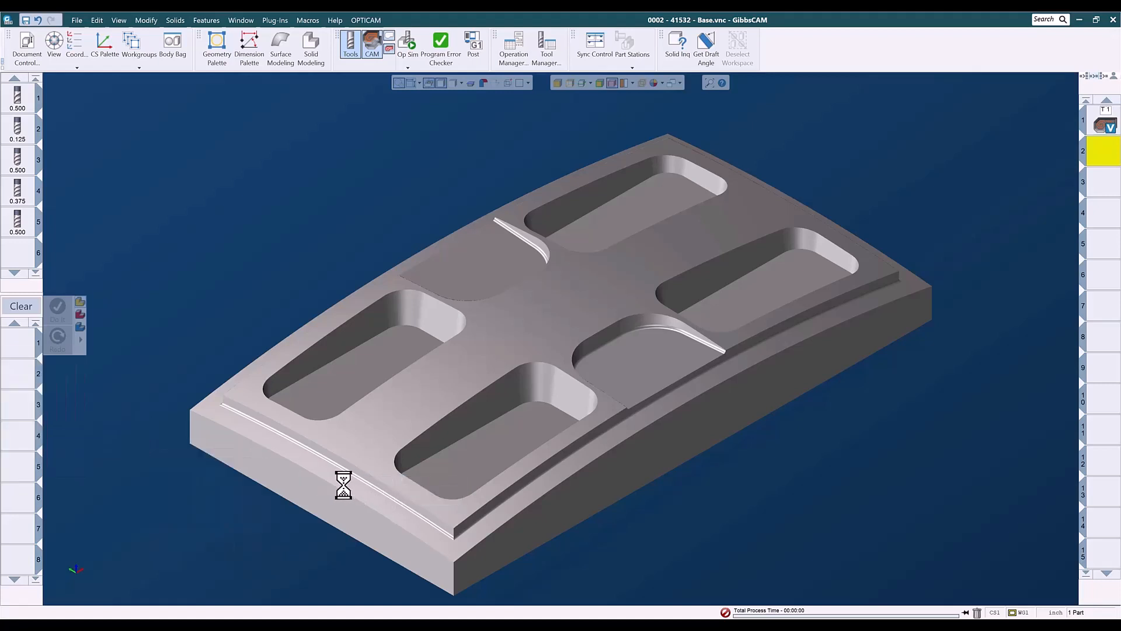
- Open the loaded process and pick one front pocket's wall face with its tangent faces as drive surfaces
{"action": "left_click", "coordinate": [23, 353]}
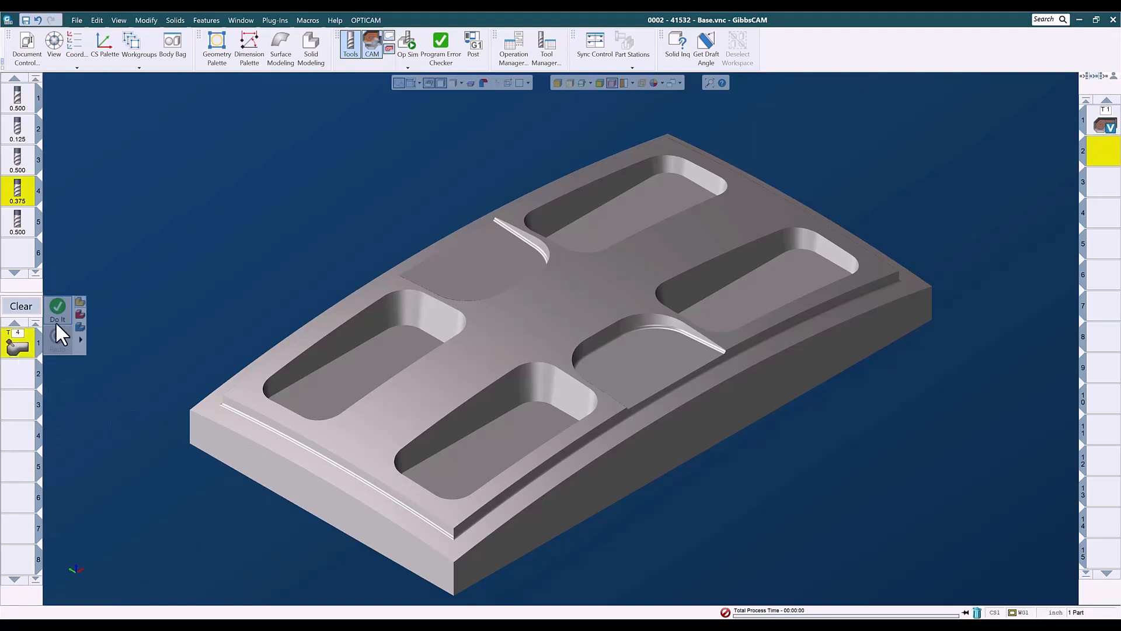
{"action": "double_click", "coordinate": [37, 332]}
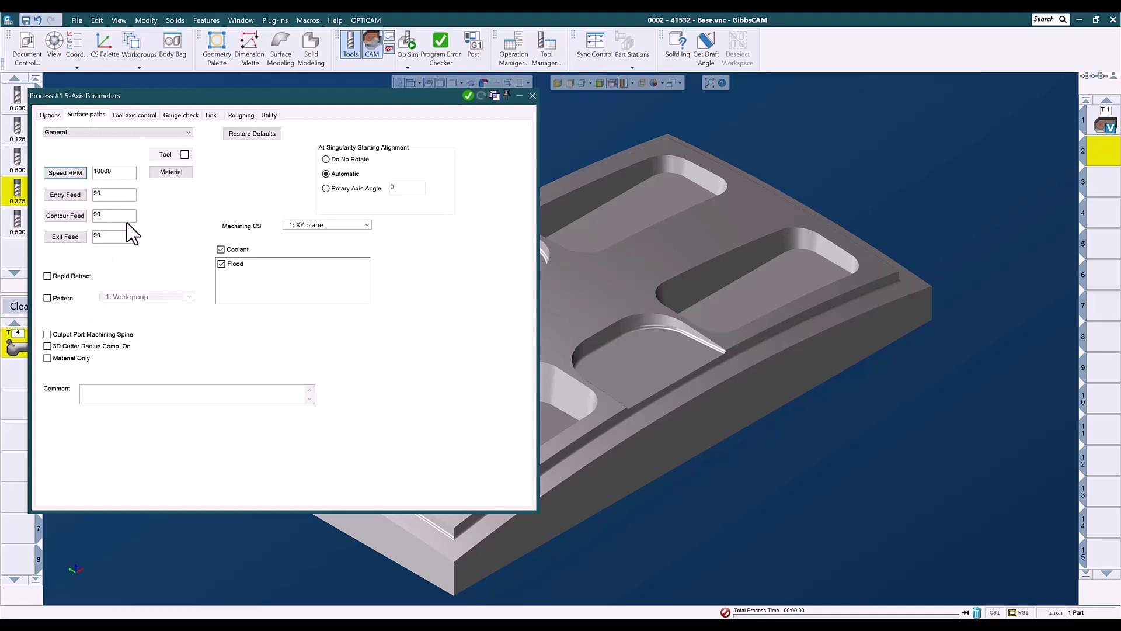
{"action": "middle_click_drag", "start_coordinate": [656, 371], "coordinate": [850, 305]}
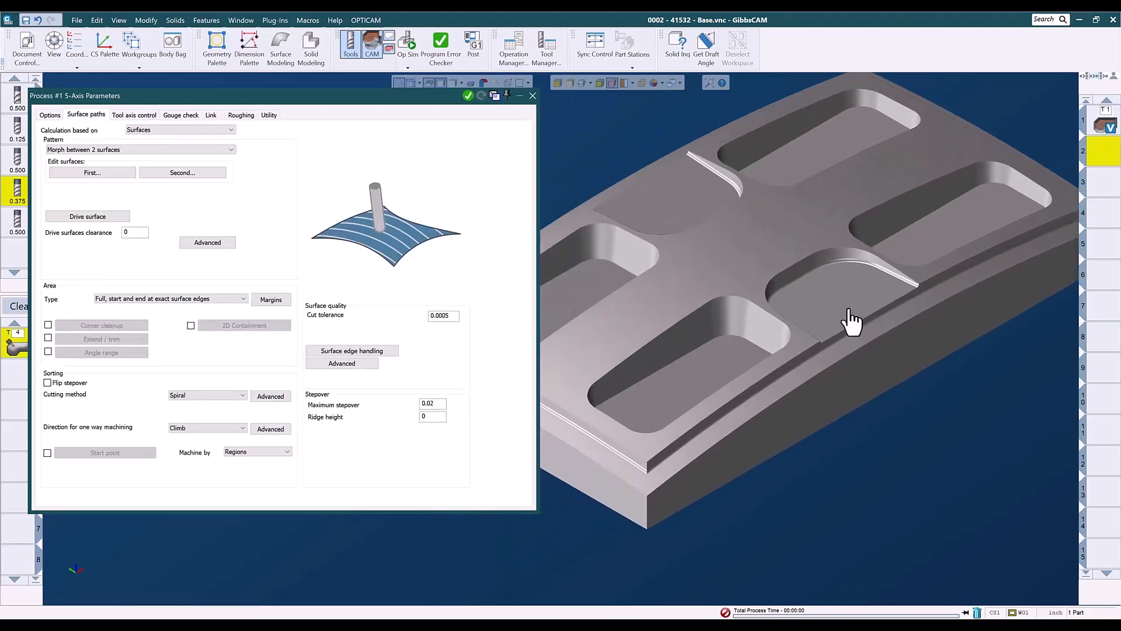
{"action": "left_click", "coordinate": [86, 216]}
{"action": "double_click", "coordinate": [561, 262]}
{"action": "right_click", "coordinate": [561, 261]}
{"action": "left_click", "coordinate": [555, 84]}
{"action": "left_click", "coordinate": [547, 260]}
{"action": "right_click", "coordinate": [547, 260]}
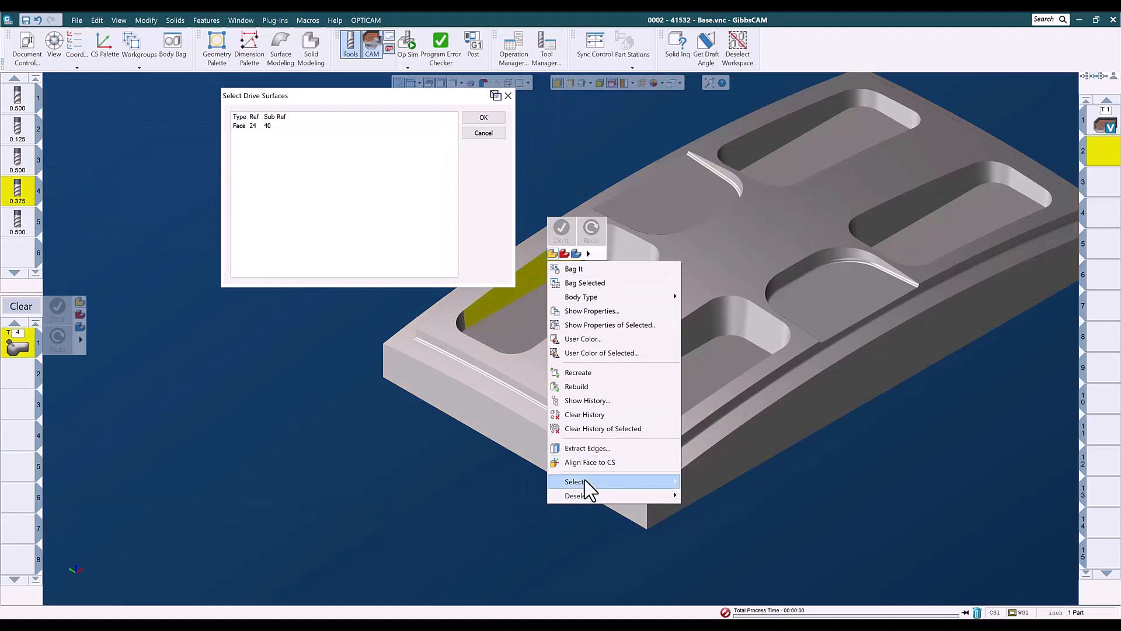
{"action": "mouse_move", "coordinate": [590, 482]}
{"action": "left_click", "coordinate": [716, 481]}
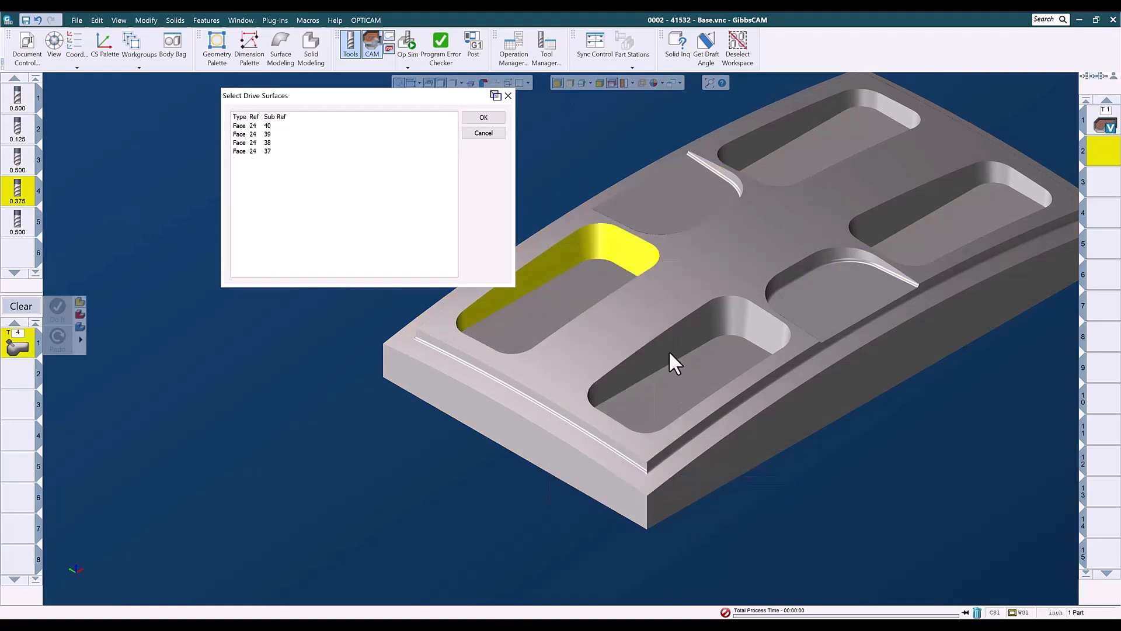
- Add the tangent wall faces of the other three tapered pockets to the drive surfaces and accept the selection
{"action": "left_click", "coordinate": [669, 352]}
{"action": "right_click", "coordinate": [670, 352]}
{"action": "mouse_move", "coordinate": [716, 574]}
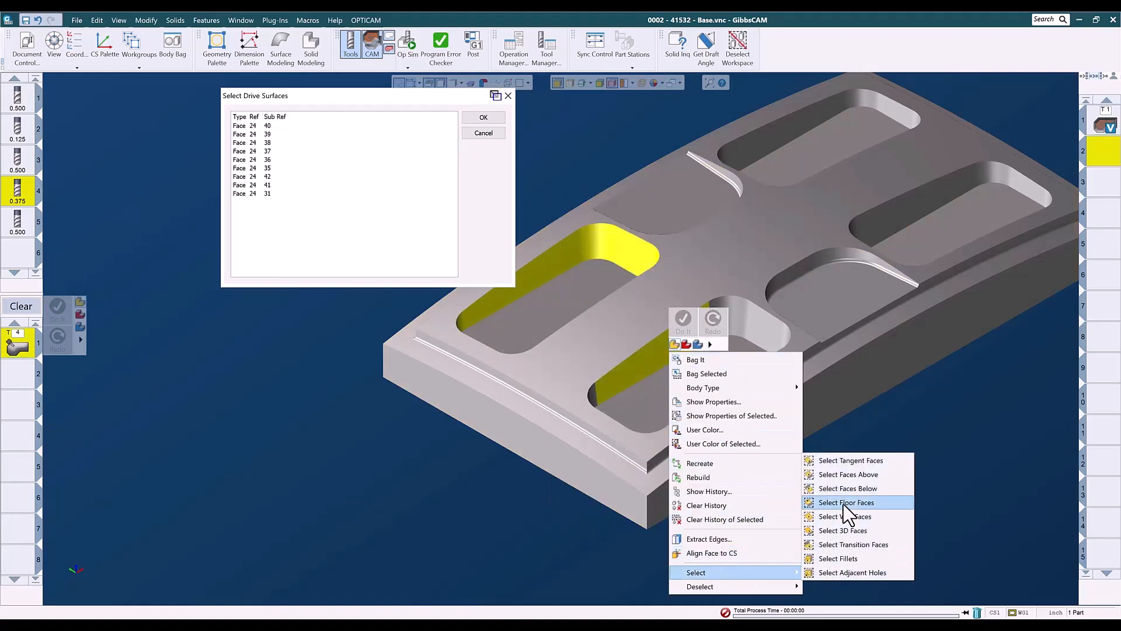
{"action": "left_click", "coordinate": [838, 462]}
{"action": "left_click", "coordinate": [875, 228]}
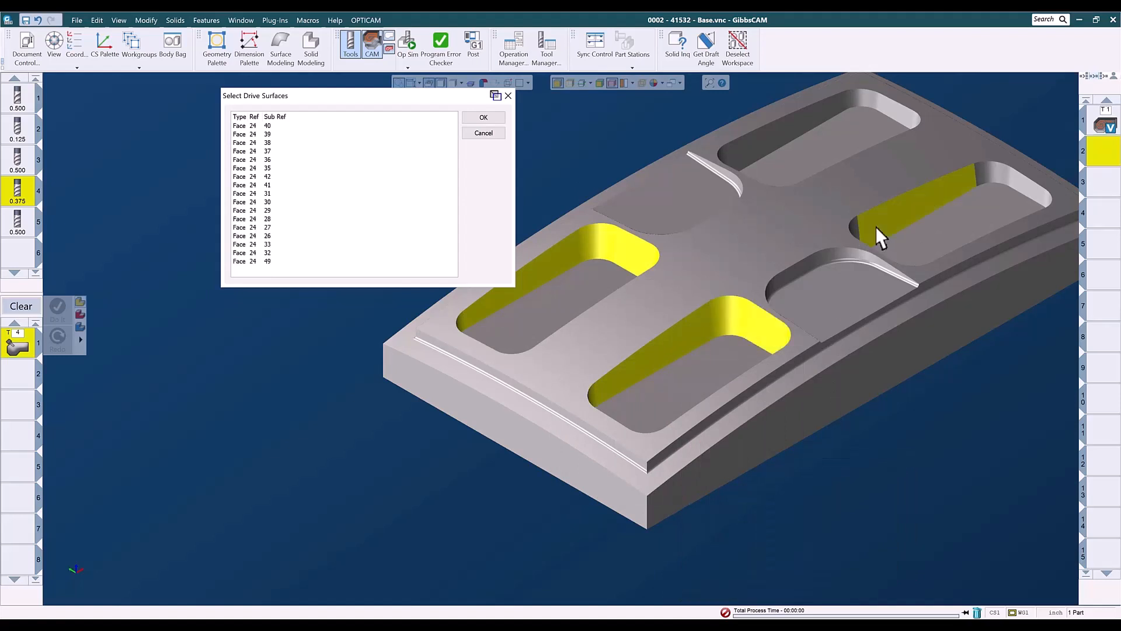
{"action": "right_click", "coordinate": [875, 228]}
{"action": "mouse_move", "coordinate": [922, 450]}
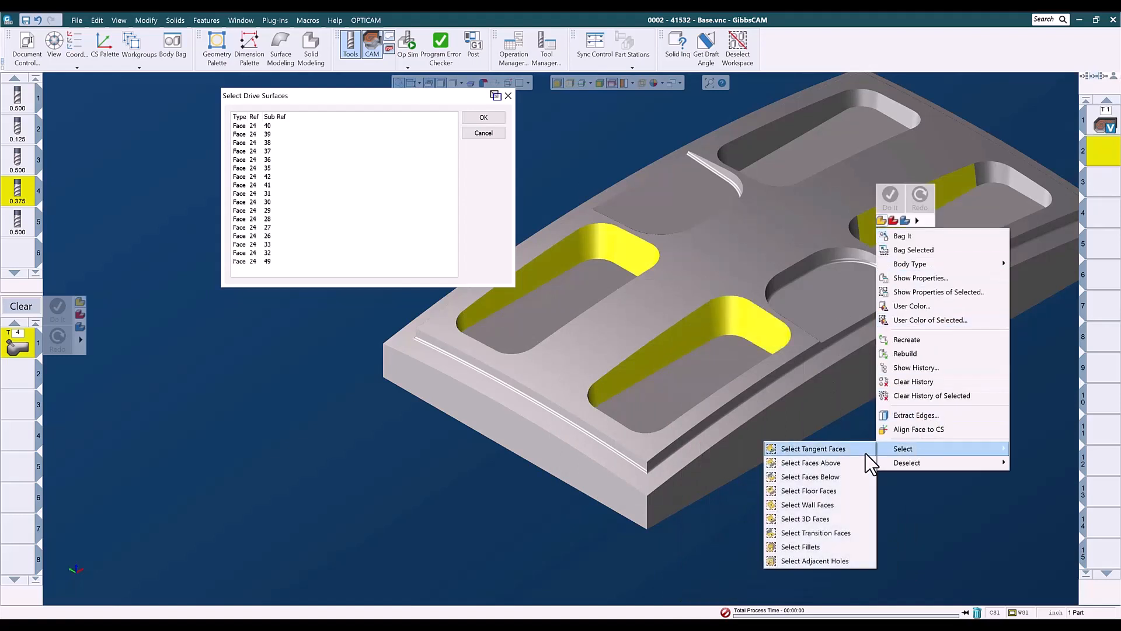
{"action": "left_click", "coordinate": [796, 449]}
{"action": "left_click", "coordinate": [752, 143]}
{"action": "right_click", "coordinate": [753, 142]}
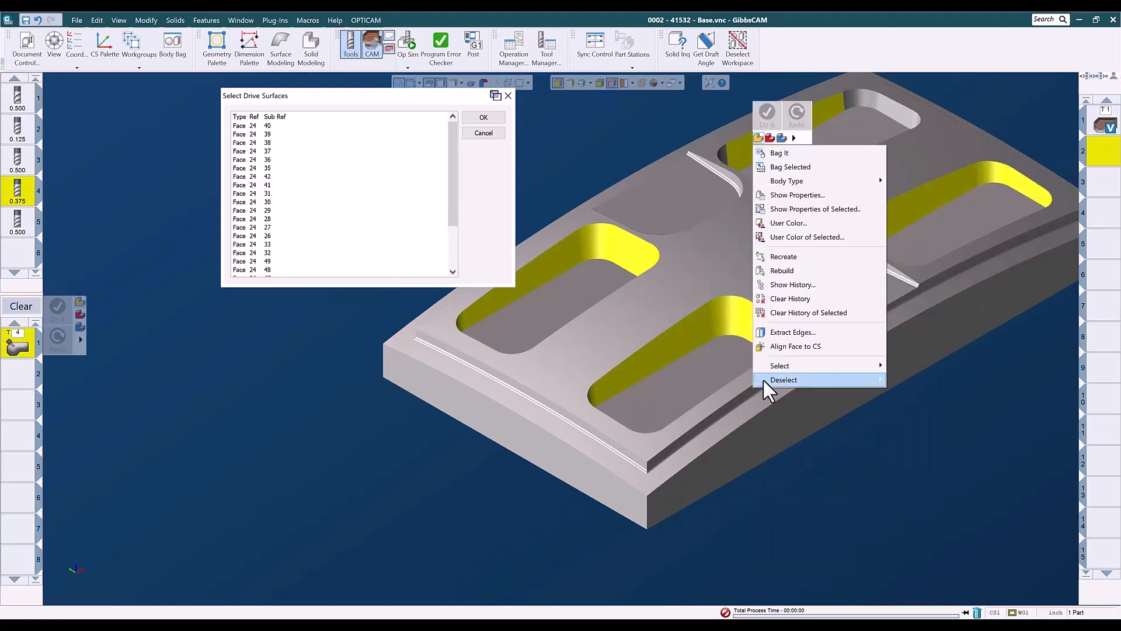
{"action": "mouse_move", "coordinate": [776, 366]}
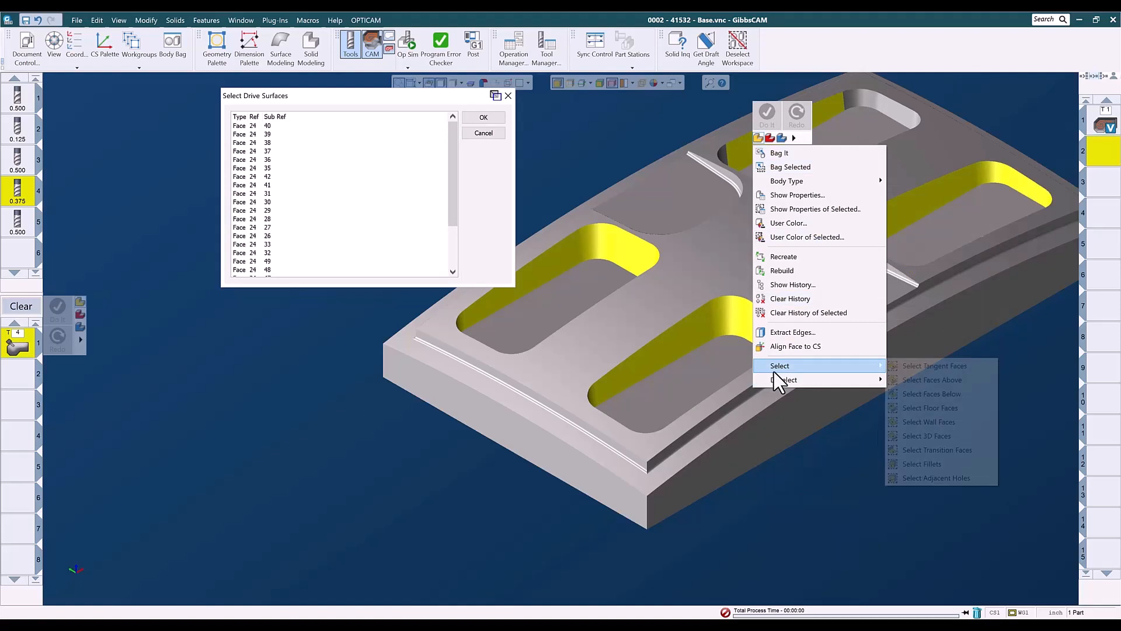
{"action": "left_click", "coordinate": [914, 366]}
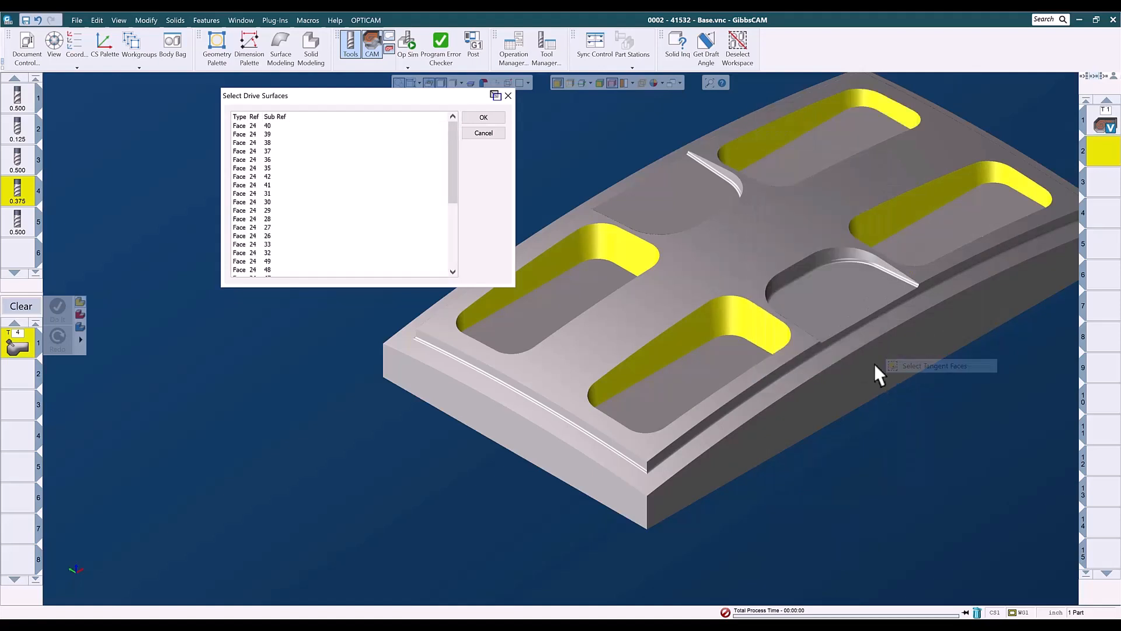
{"action": "left_click", "coordinate": [482, 118]}
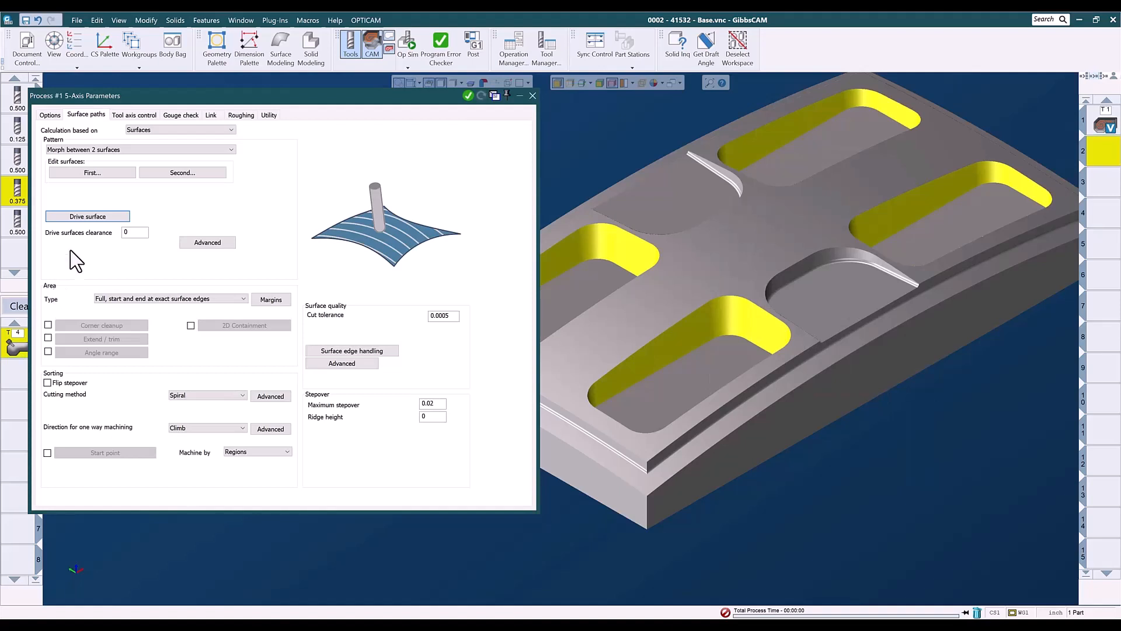
- Set the curved upper face of the Base part as the first edge surface of the morph pattern
{"action": "left_click", "coordinate": [89, 173]}
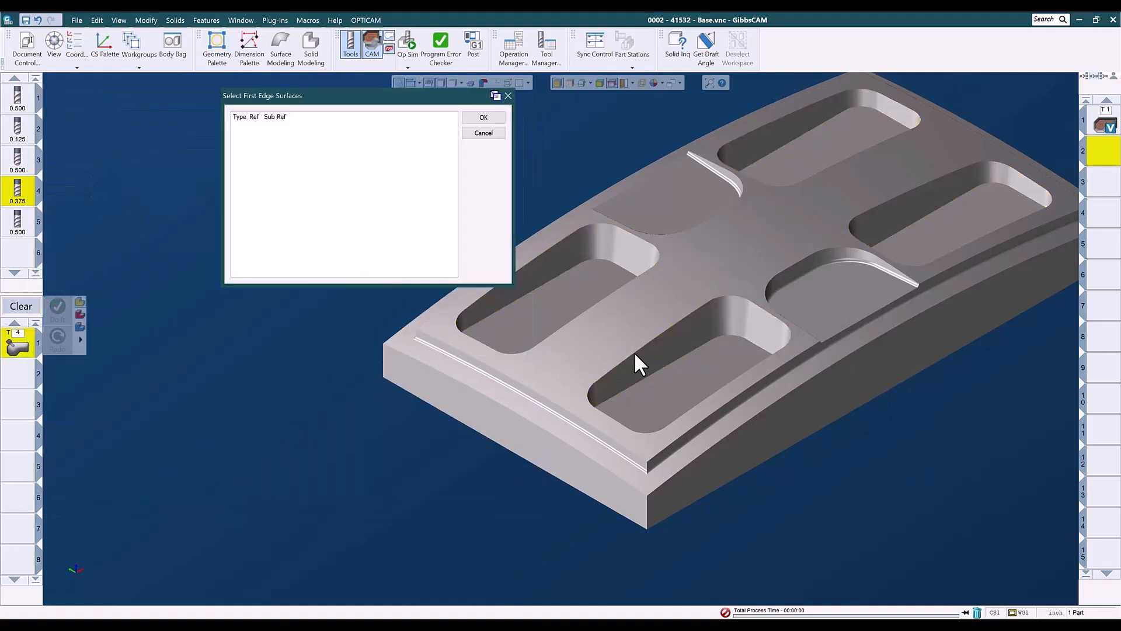
{"action": "left_click", "coordinate": [670, 299]}
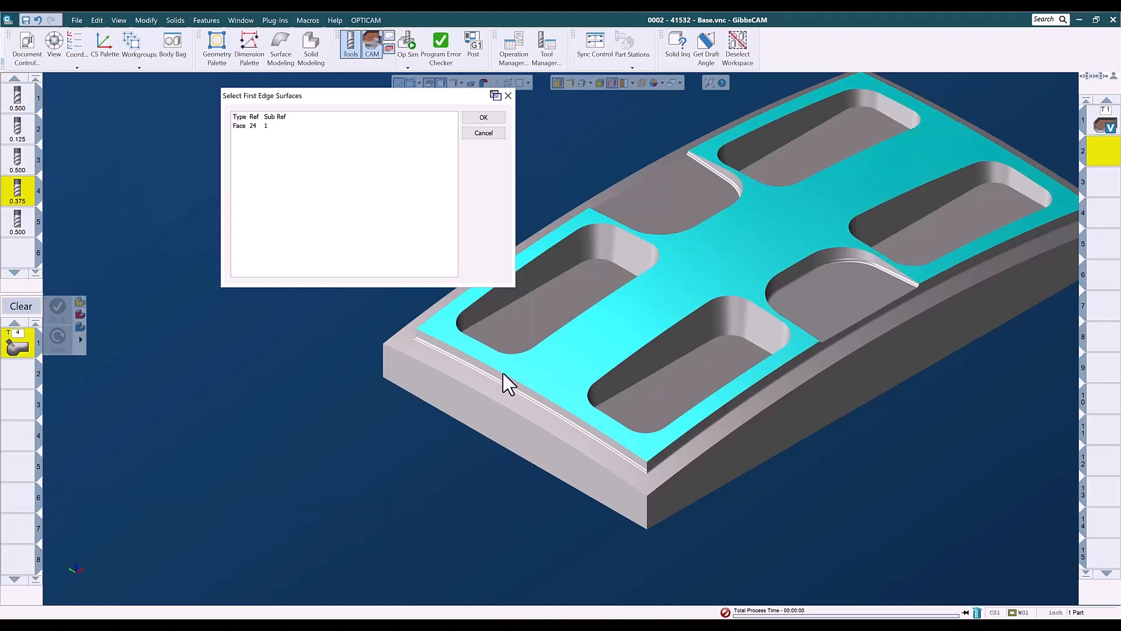
{"action": "left_click", "coordinate": [485, 121]}
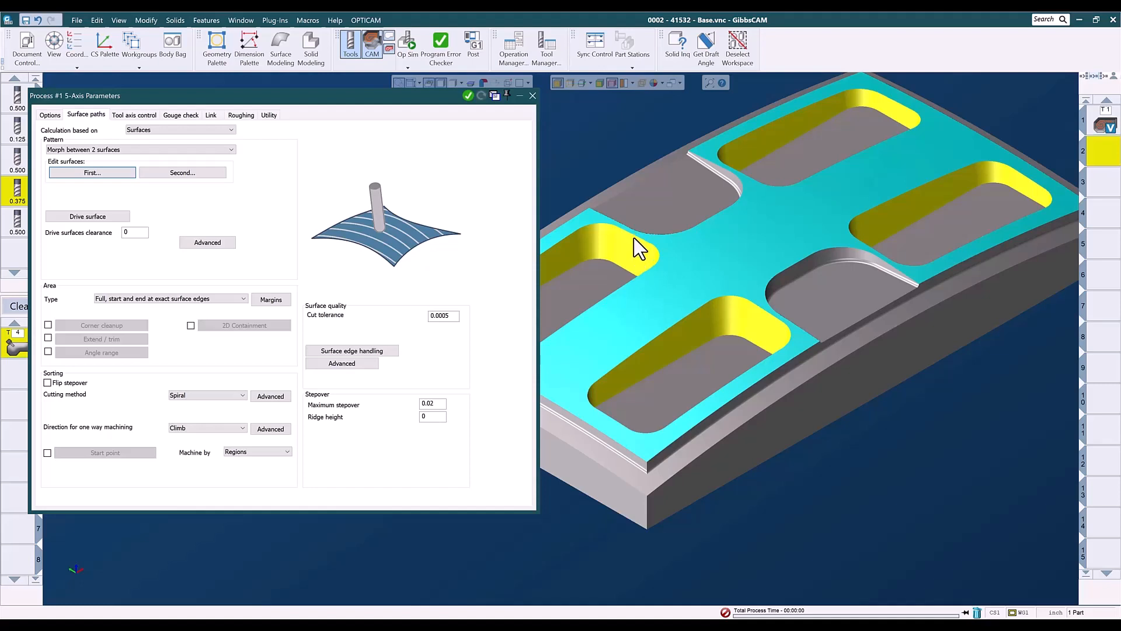
- Set the floors of the four tapered pockets as the second edge surfaces of the morph pattern
{"action": "left_click", "coordinate": [181, 174]}
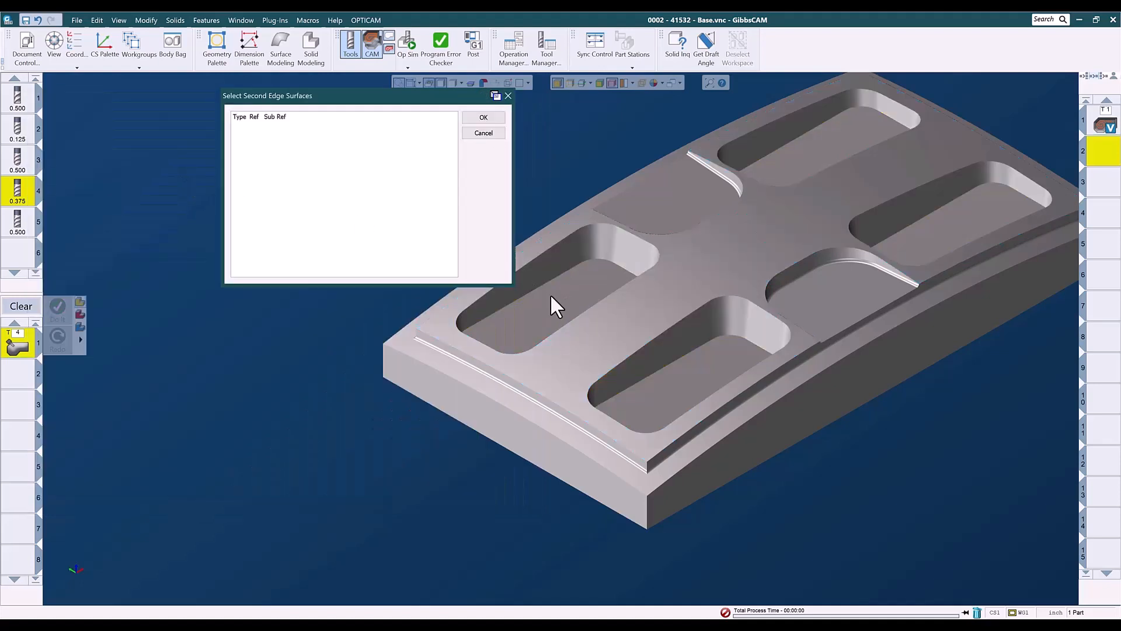
{"action": "left_click", "coordinate": [557, 295]}
{"action": "left_click", "coordinate": [702, 368]}
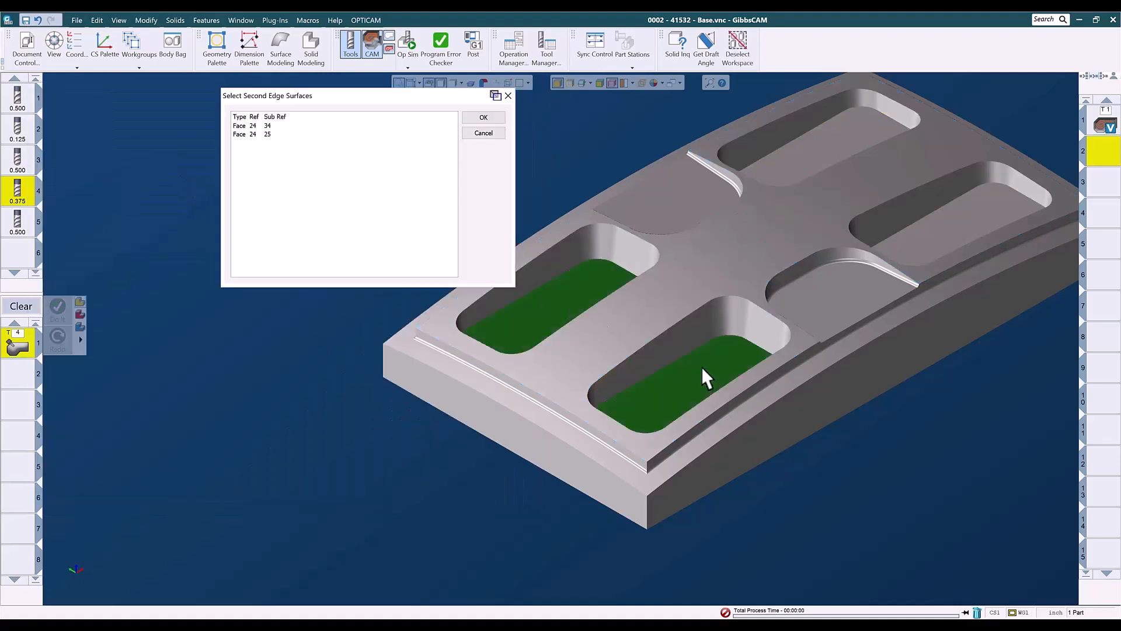
{"action": "left_click", "coordinate": [939, 233]}
{"action": "left_click", "coordinate": [776, 169]}
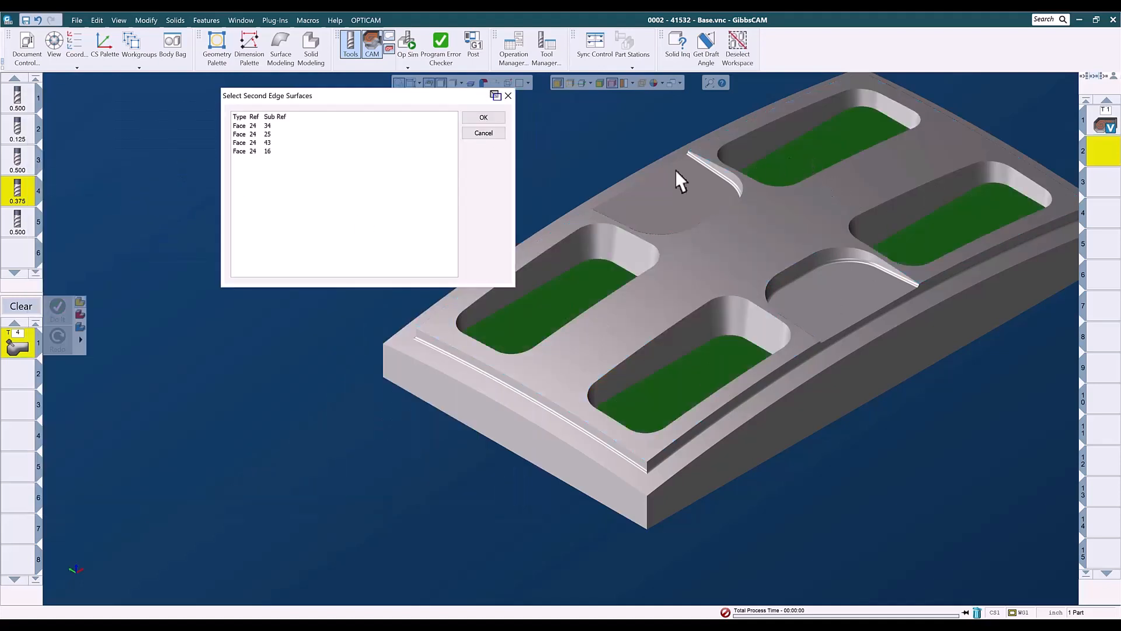
{"action": "left_click", "coordinate": [484, 118]}
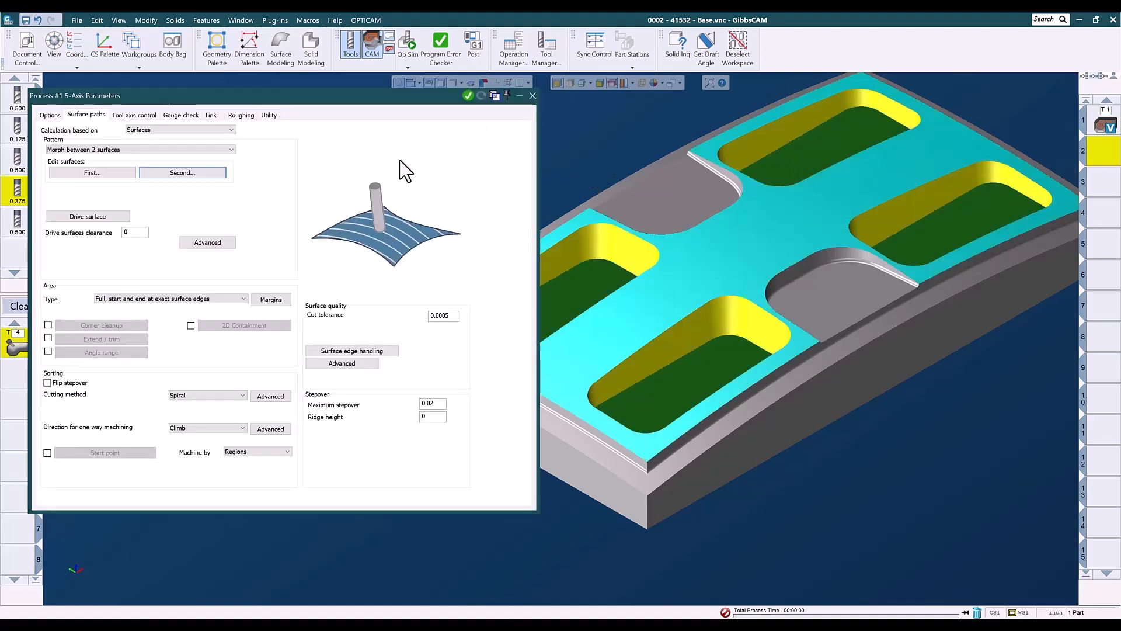
- Generate the morph toolpath on the pocket walls, close the process and make the third operation slot active
{"action": "left_click", "coordinate": [469, 96]}
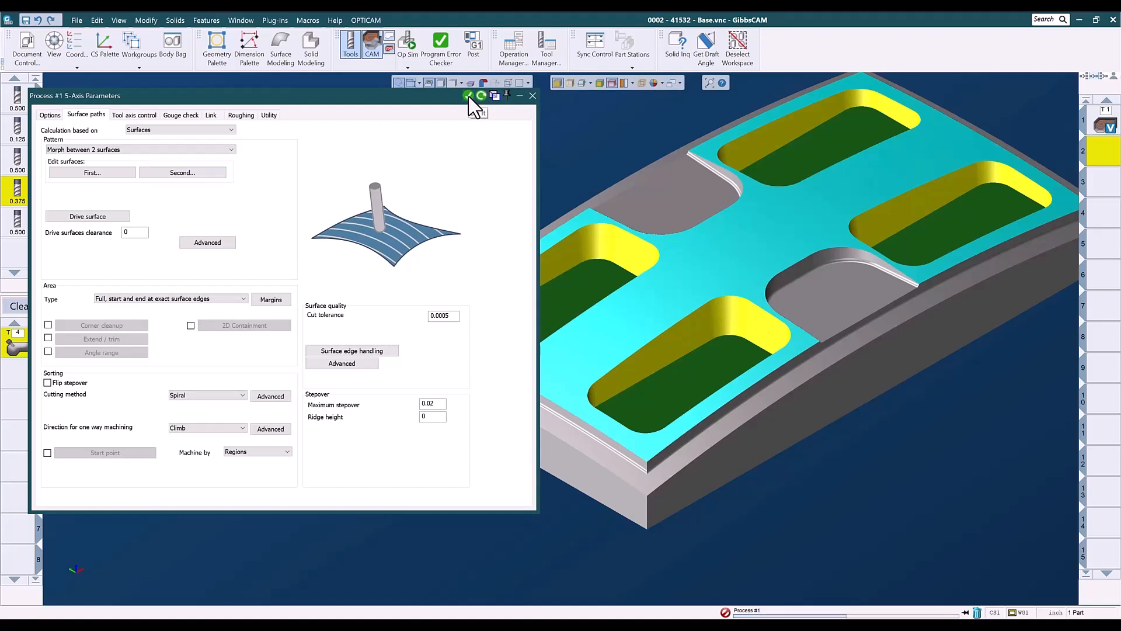
{"action": "left_click", "coordinate": [533, 95]}
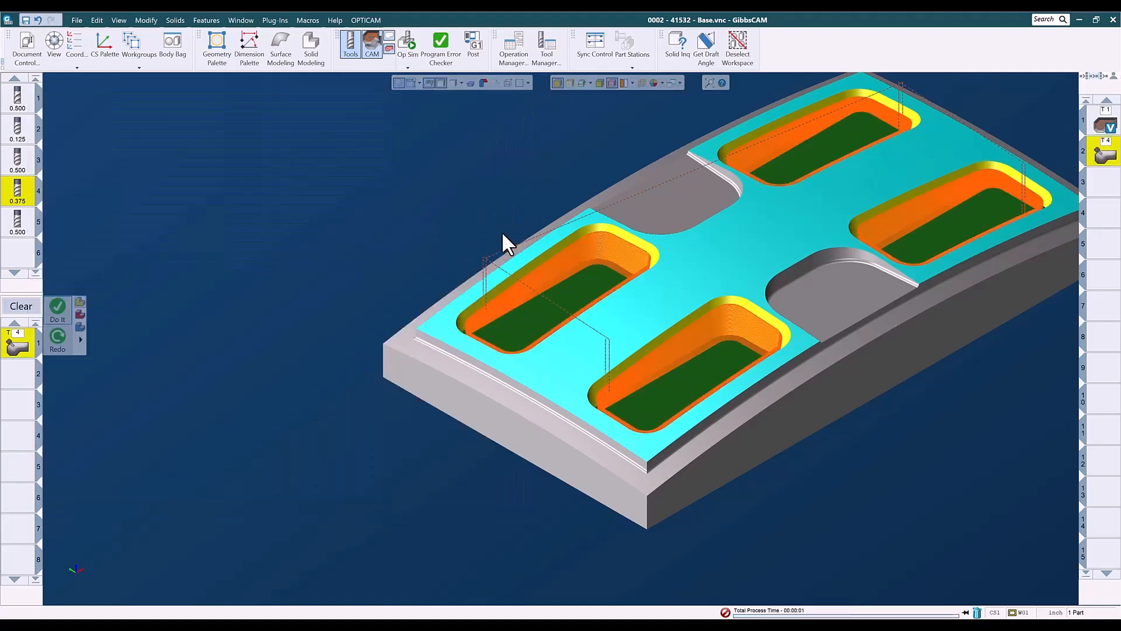
{"action": "left_click", "coordinate": [1102, 184]}
- Redraw the view, deselect all surfaces and clear the process list
{"action": "key", "text": "ctrl+r"}
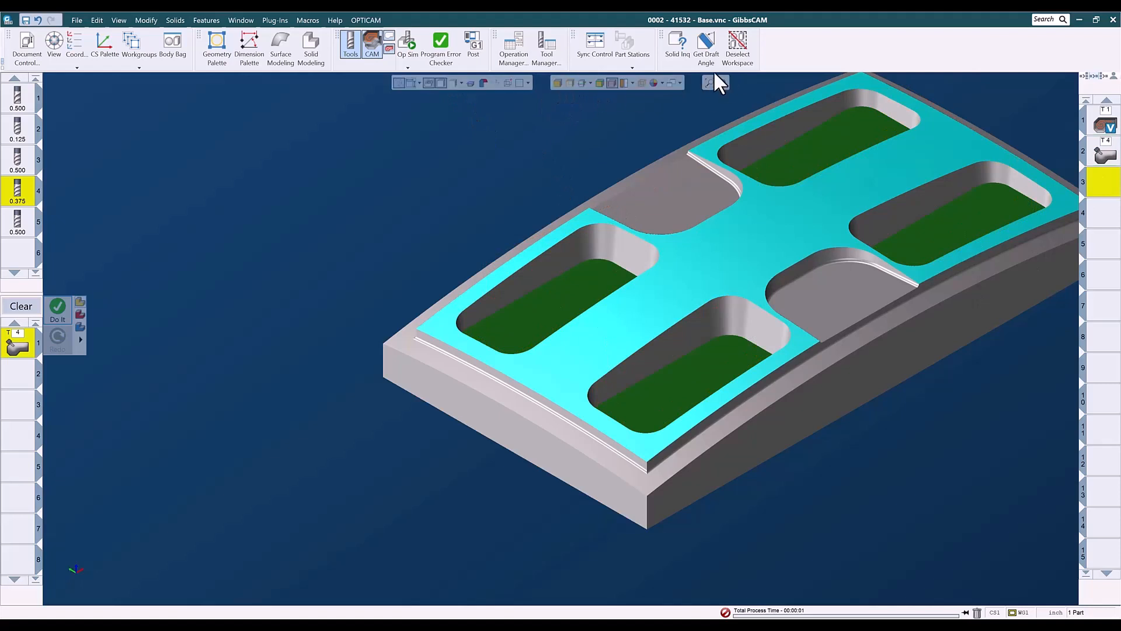
{"action": "left_click", "coordinate": [738, 55]}
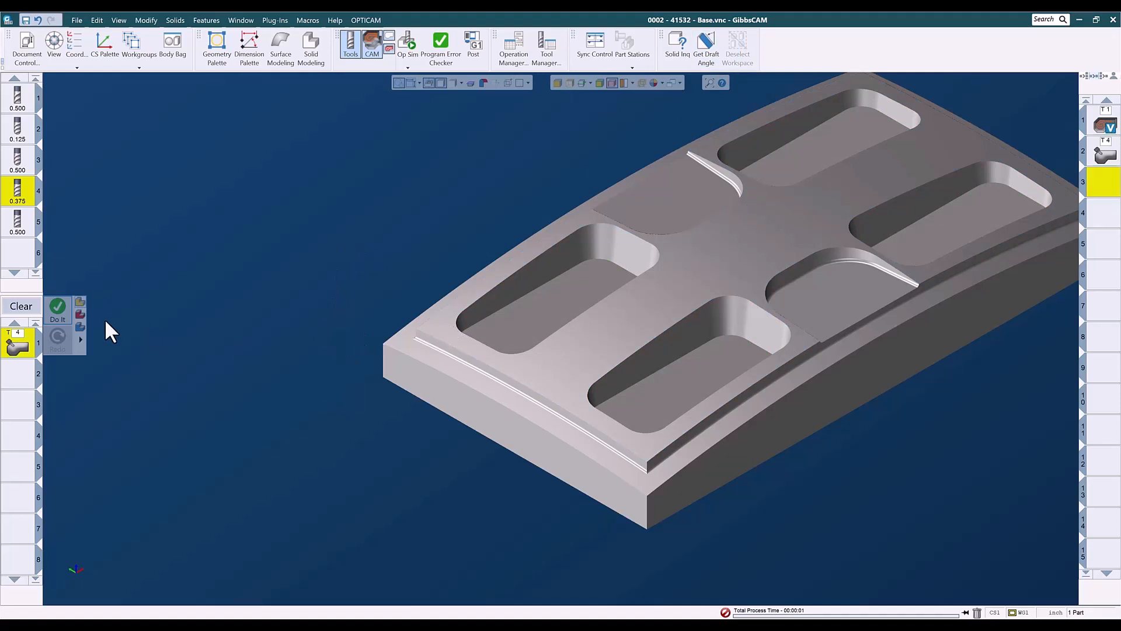
{"action": "left_click", "coordinate": [21, 306]}
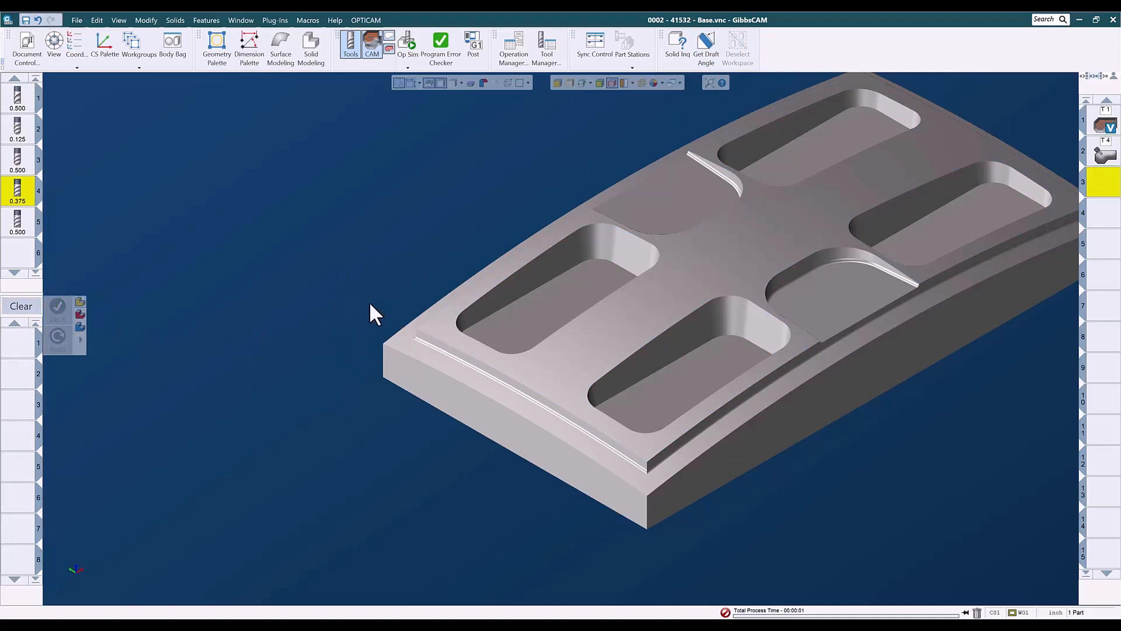
{"action": "left_click", "coordinate": [535, 316]}
{"action": "left_click", "coordinate": [558, 82]}
{"action": "left_click", "coordinate": [571, 312]}
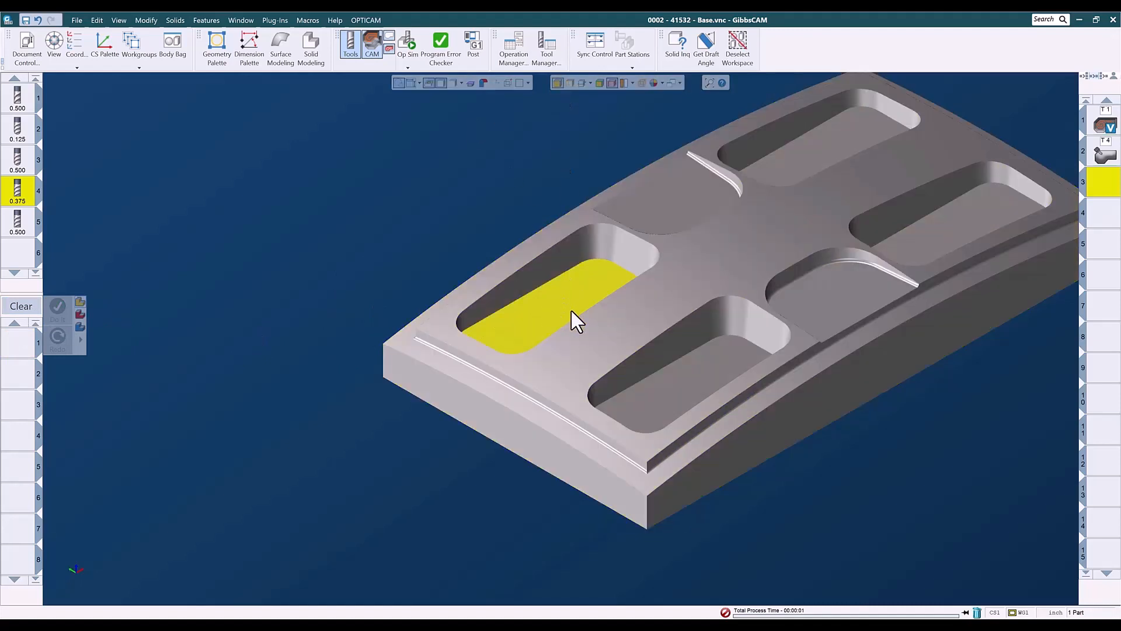
{"action": "left_click", "coordinate": [668, 375]}
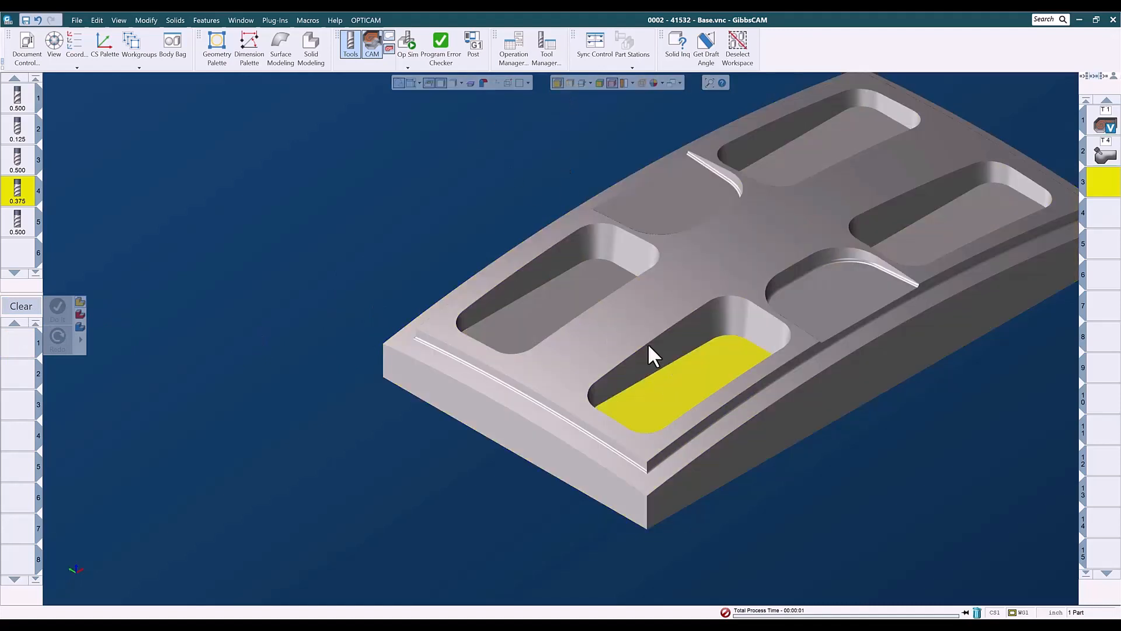
{"action": "left_click", "coordinate": [417, 202]}
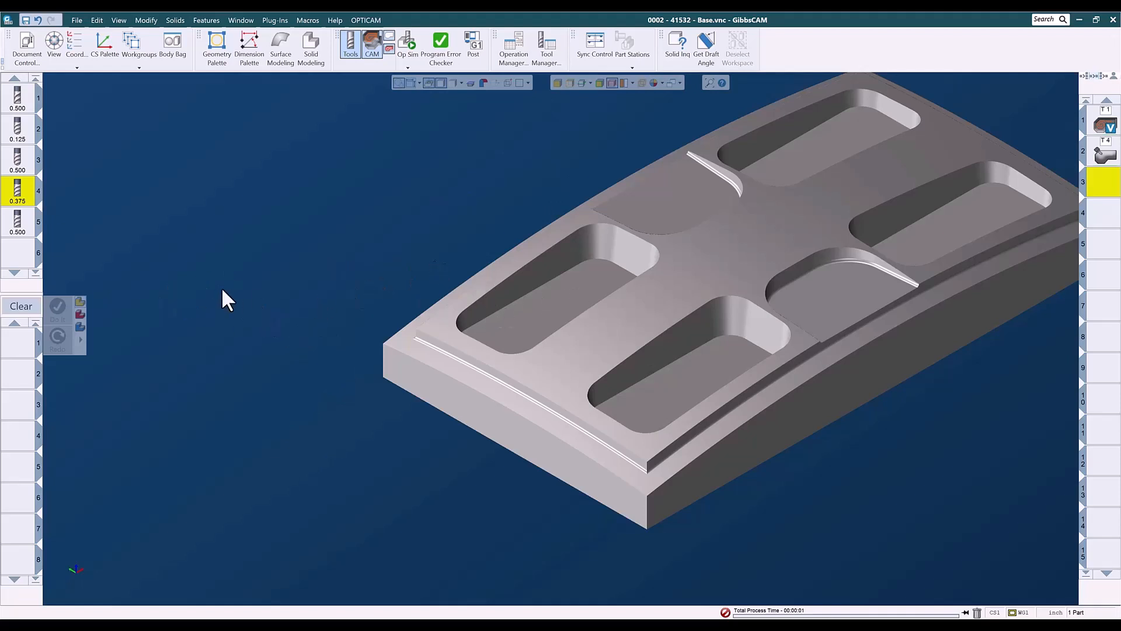
- Load the saved process "Adv 3D - Flats Cut .5 EM with .01 Corner Rad", generate its toolpath on the Base part and activate the fourth operation slot
{"action": "right_click", "coordinate": [14, 345]}
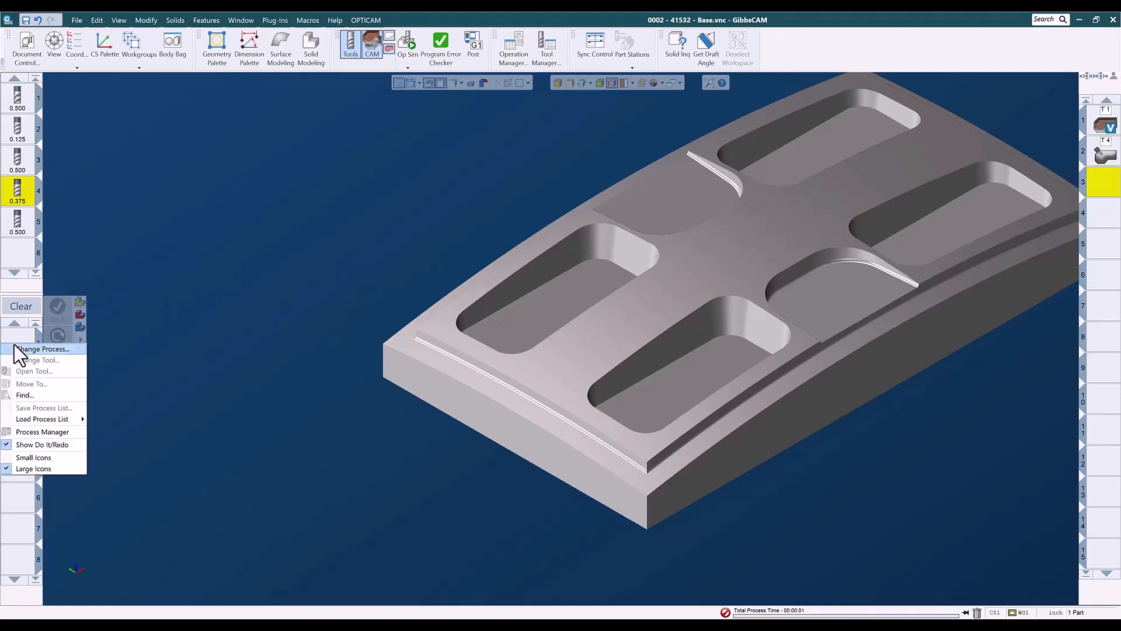
{"action": "mouse_move", "coordinate": [37, 420]}
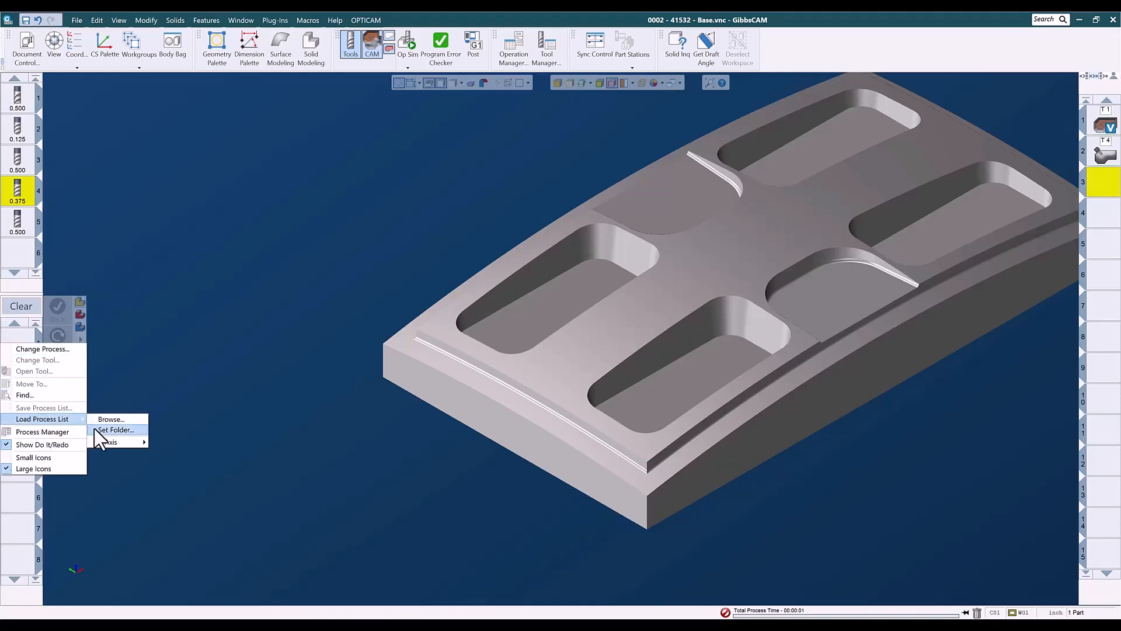
{"action": "mouse_move", "coordinate": [138, 443]}
{"action": "mouse_move", "coordinate": [199, 455]}
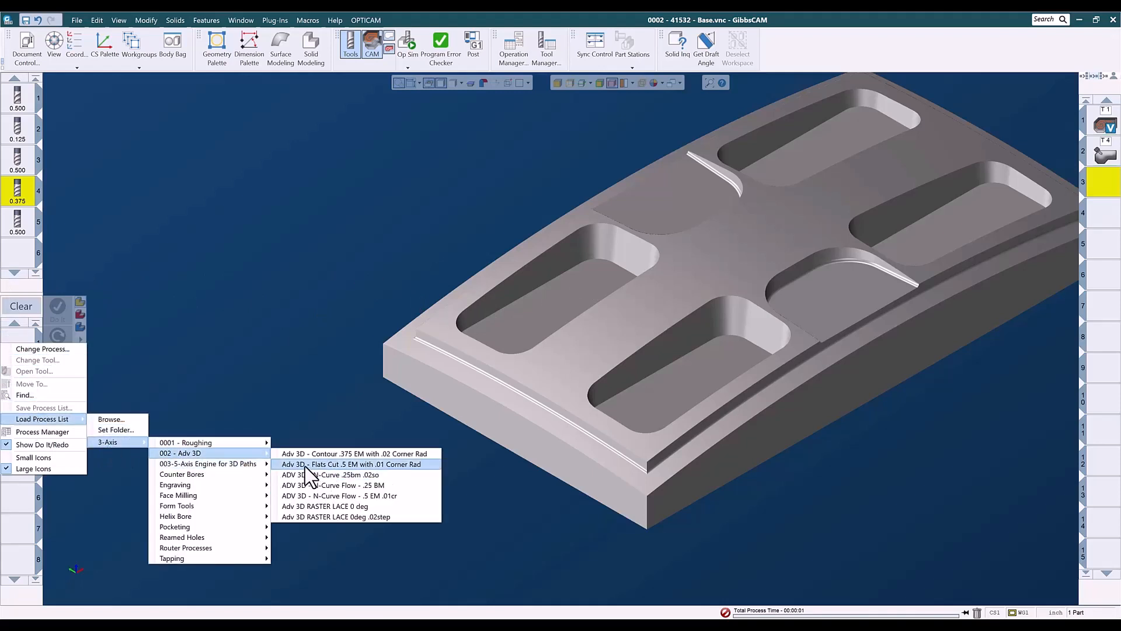
{"action": "left_click", "coordinate": [380, 465]}
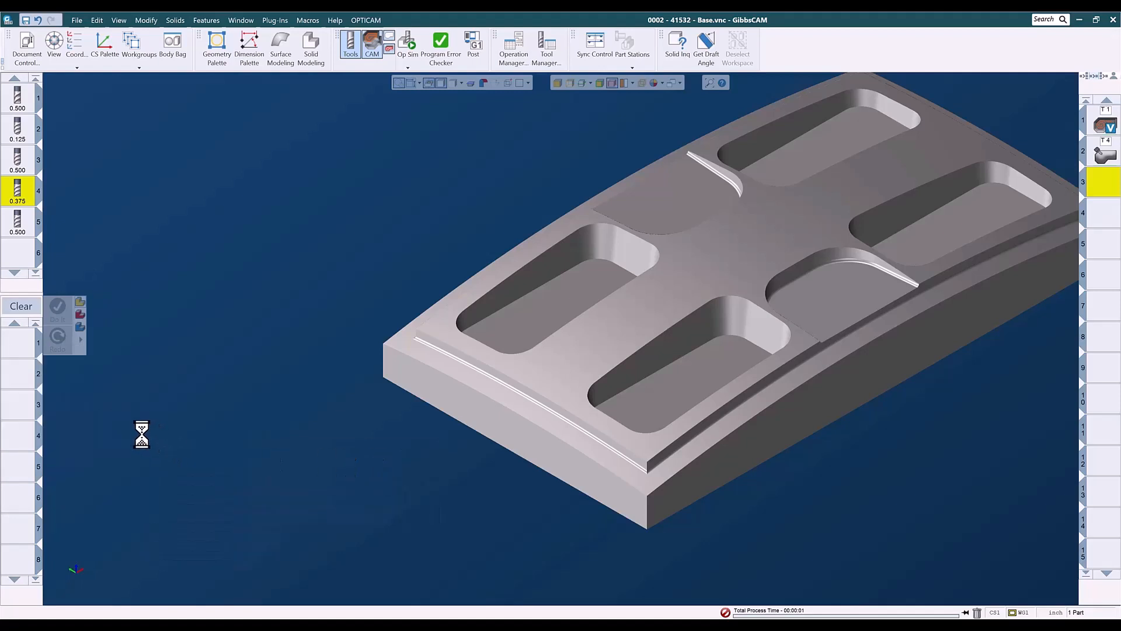
{"action": "left_click", "coordinate": [462, 388]}
{"action": "left_click", "coordinate": [206, 239]}
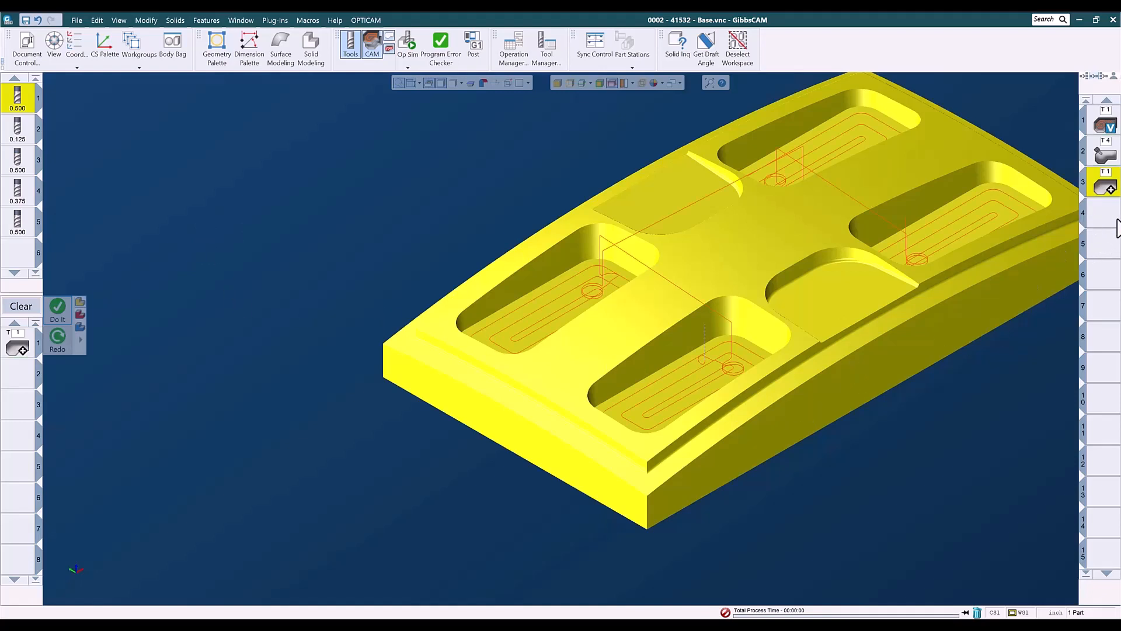
{"action": "left_click", "coordinate": [1101, 218]}
{"action": "left_click", "coordinate": [341, 244]}
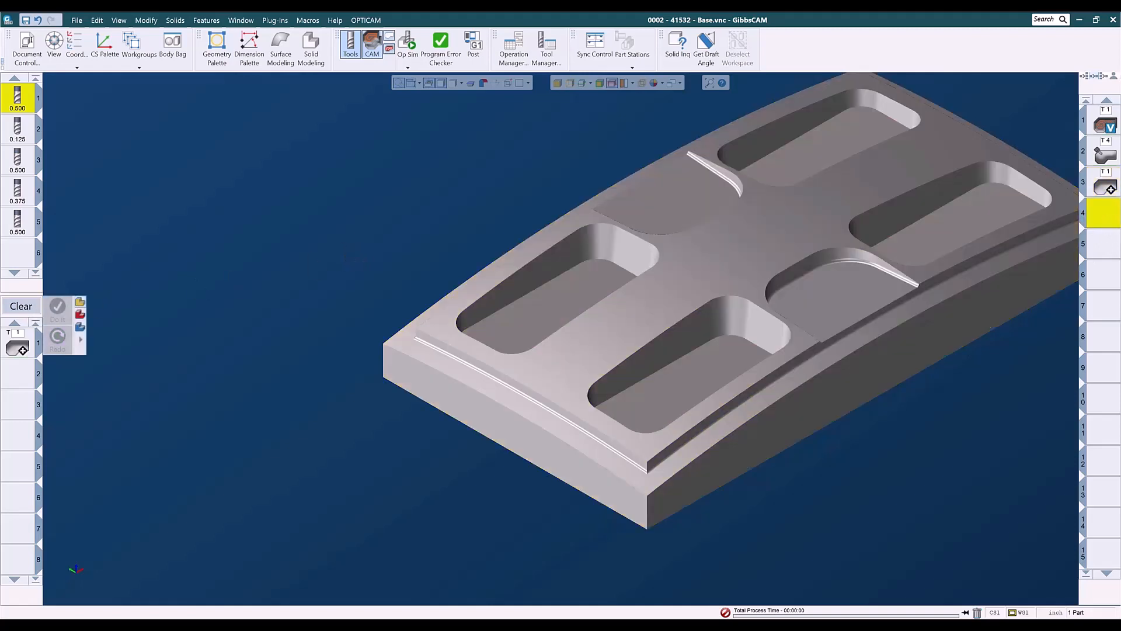
- Switch to face selection, pick and release wall faces of the near open-sided pocket, and clear the process list
{"action": "middle_click_drag", "start_coordinate": [338, 343], "coordinate": [200, 380]}
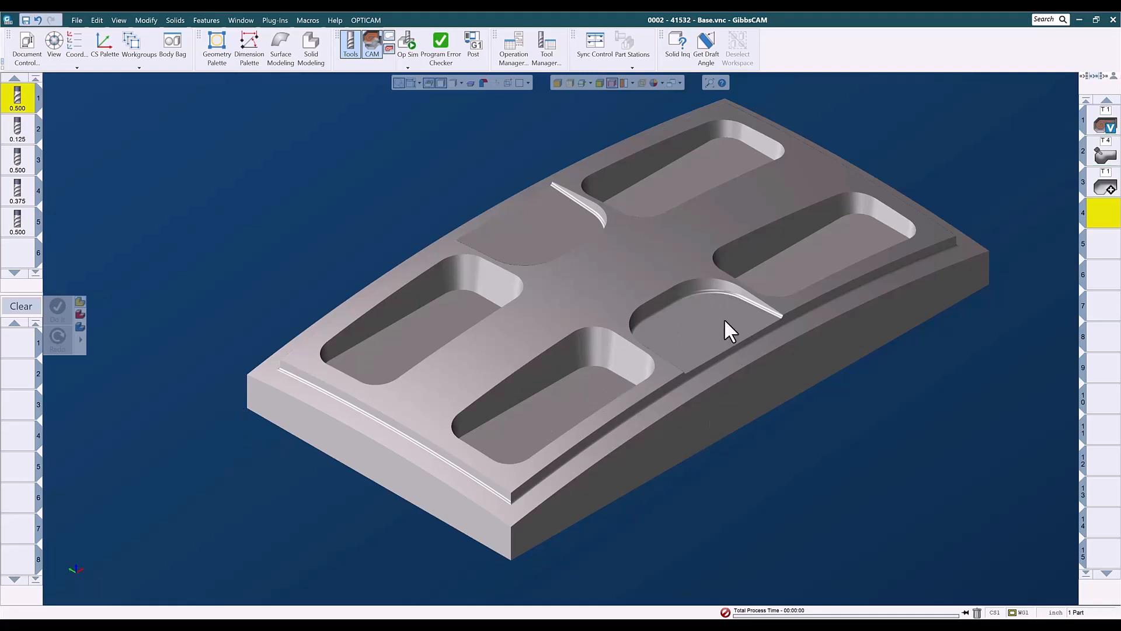
{"action": "left_click", "coordinate": [720, 282]}
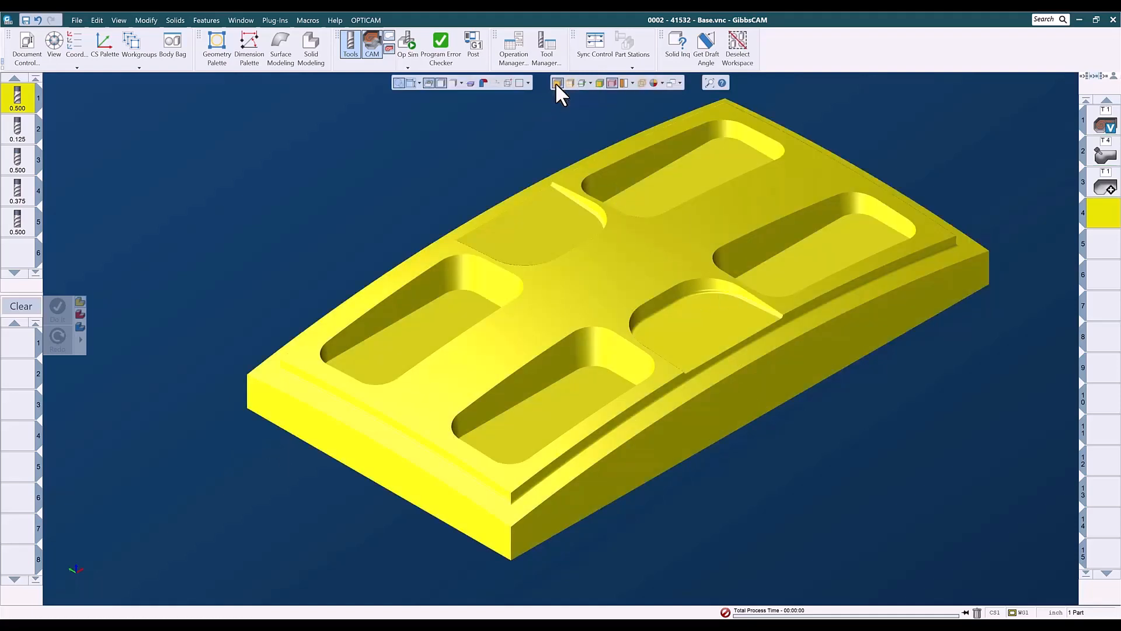
{"action": "left_click", "coordinate": [701, 285]}
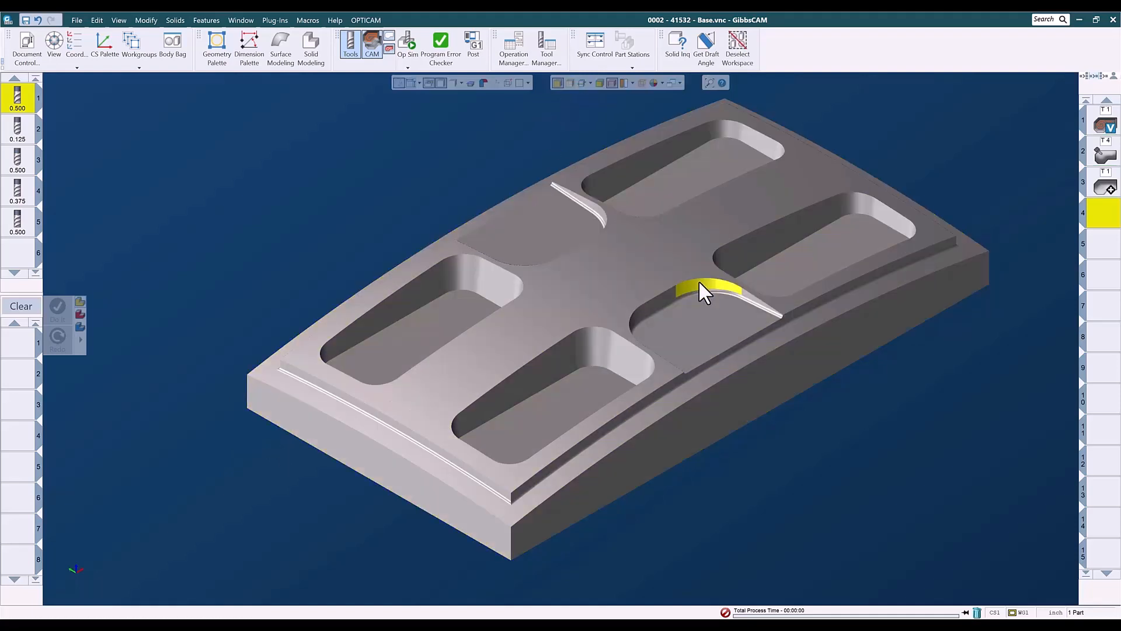
{"action": "left_click", "coordinate": [748, 294]}
{"action": "left_click", "coordinate": [722, 283]}
{"action": "left_click", "coordinate": [408, 213]}
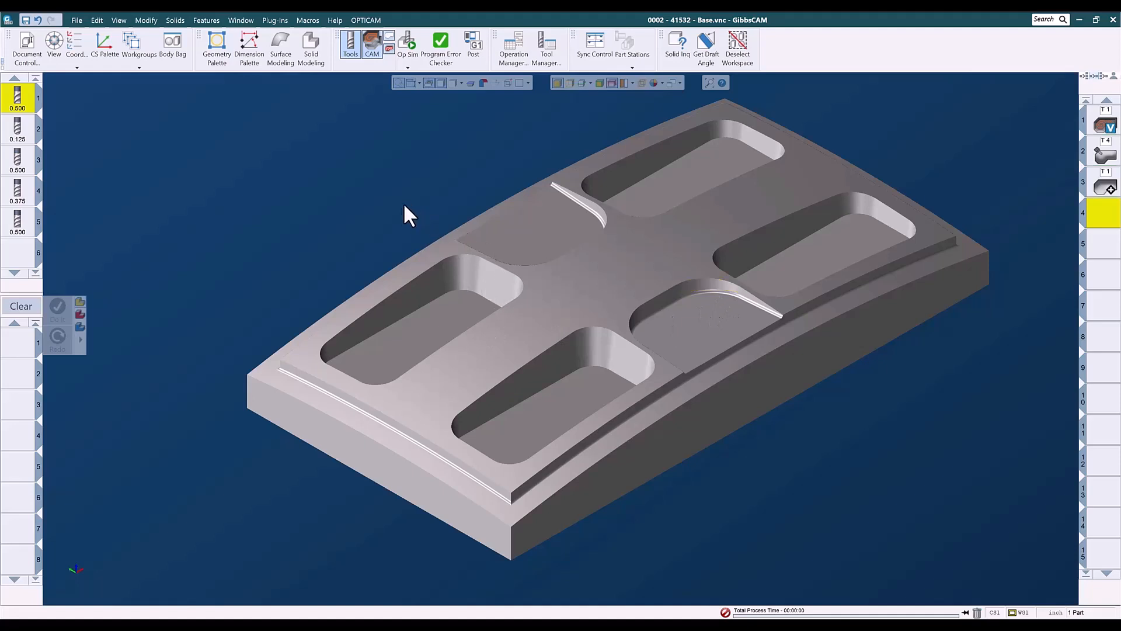
- Load the saved swarf machining process from the "003-5-Axis Engine for 3D Paths" folder of the 3-Axis process lists
{"action": "right_click", "coordinate": [24, 352]}
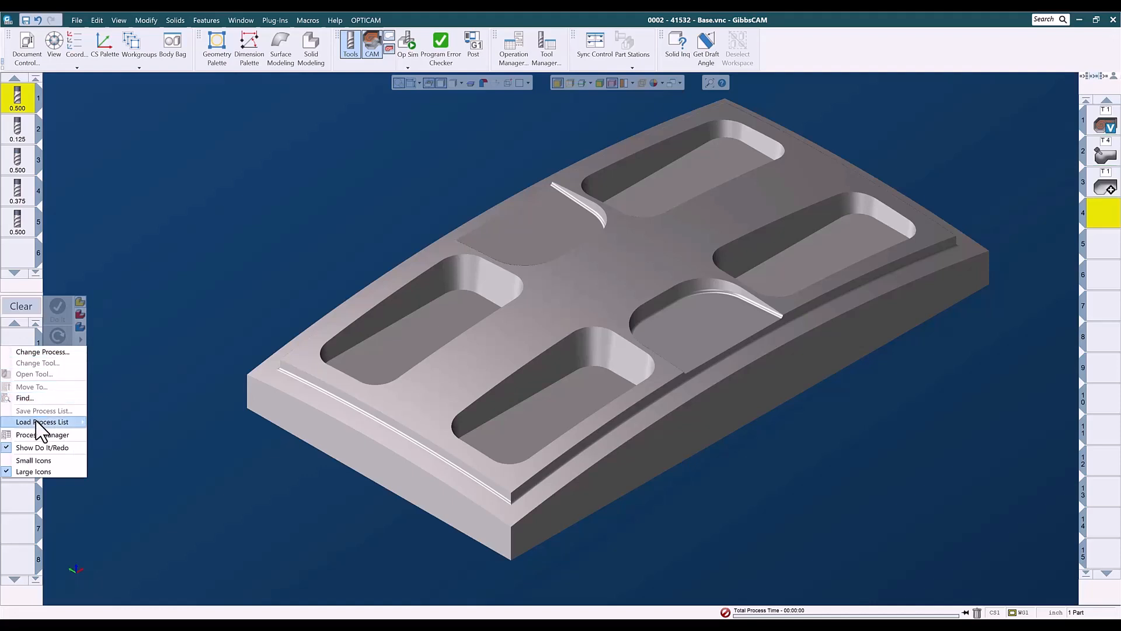
{"action": "mouse_move", "coordinate": [37, 421]}
{"action": "mouse_move", "coordinate": [113, 444]}
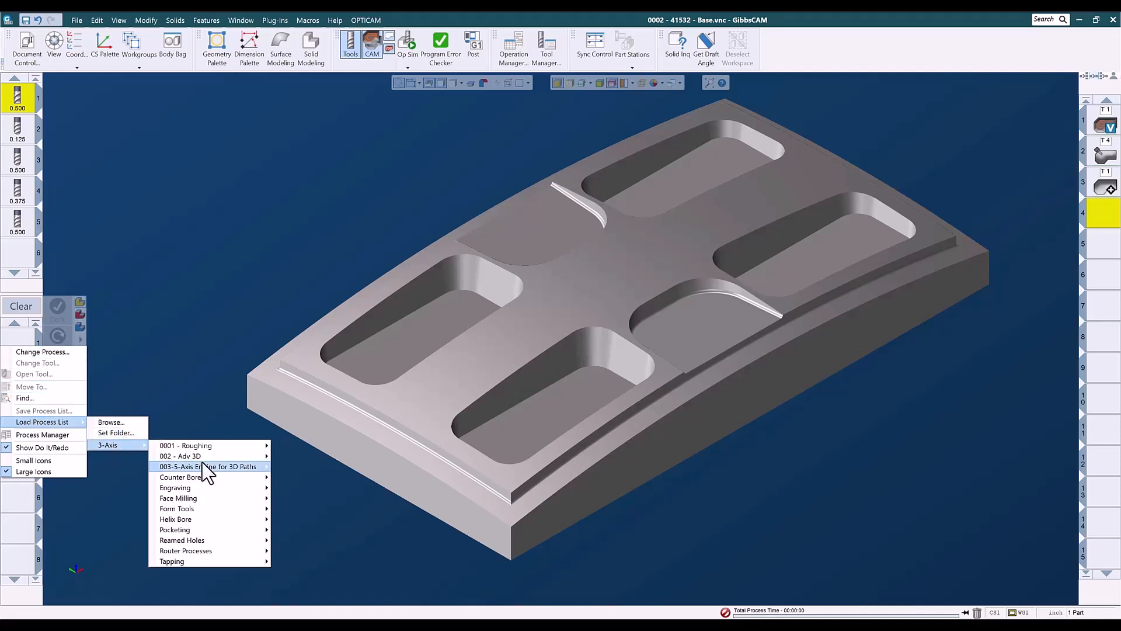
{"action": "mouse_move", "coordinate": [227, 469]}
{"action": "mouse_move", "coordinate": [301, 486]}
{"action": "left_click", "coordinate": [352, 488]}
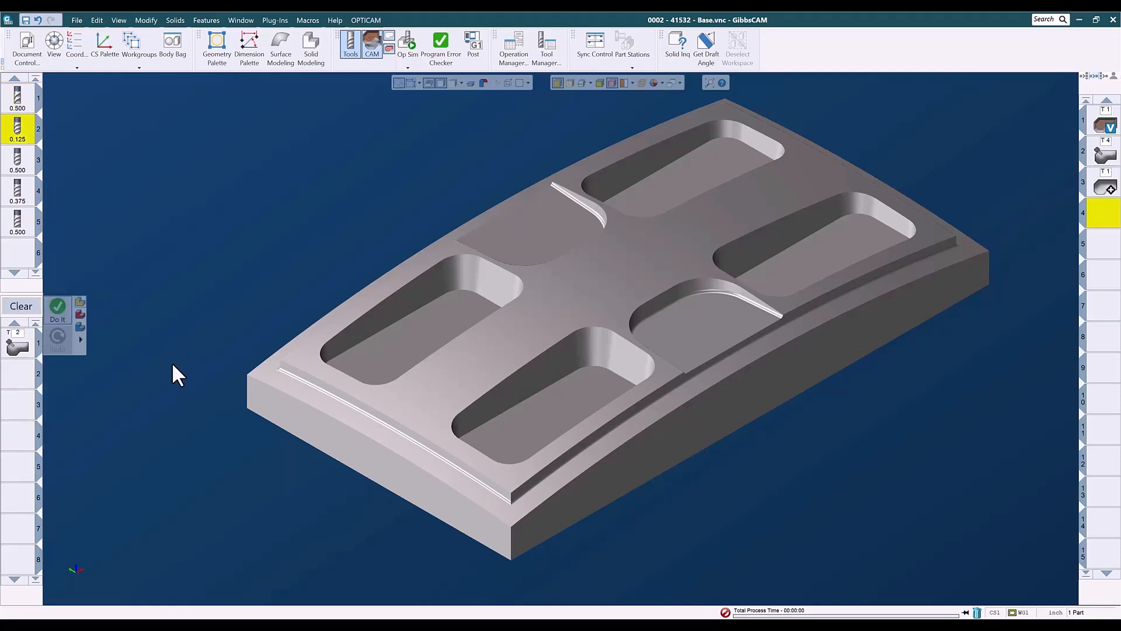
- Open the 5-Axis process parameters and pick all wall faces of the near open-sided pocket as swarf surfaces
{"action": "double_click", "coordinate": [26, 349]}
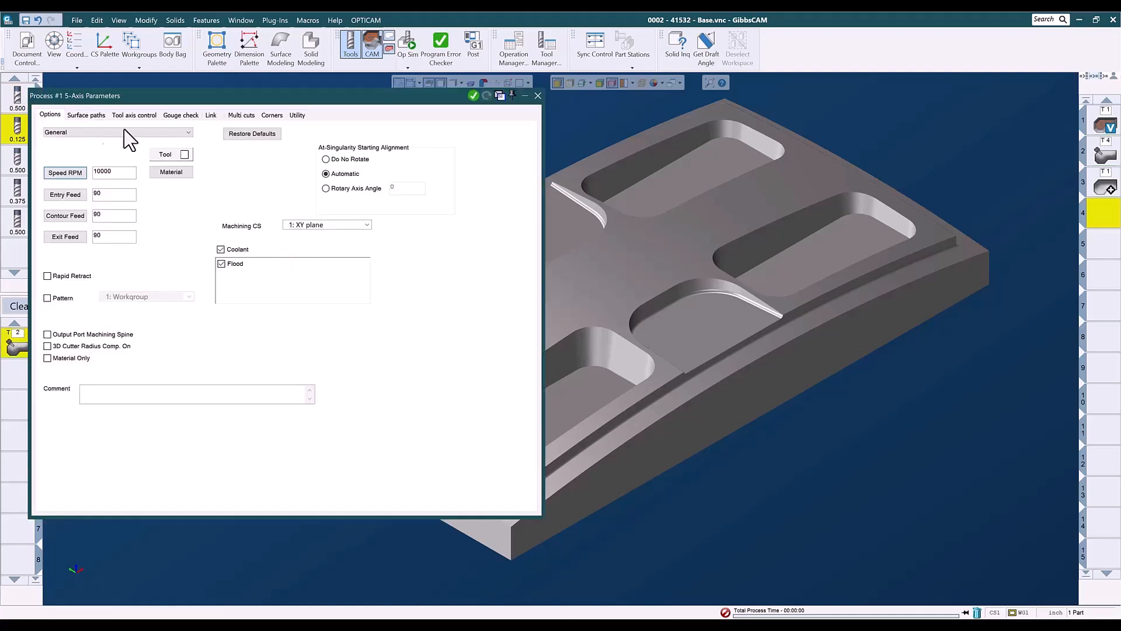
{"action": "left_click", "coordinate": [86, 116]}
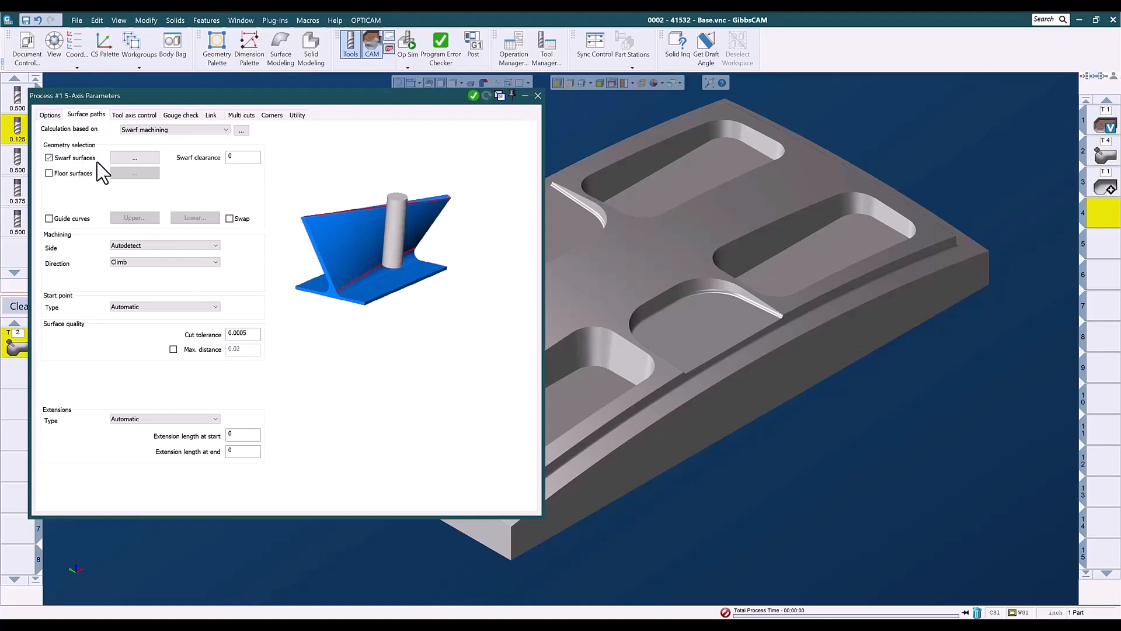
{"action": "left_click", "coordinate": [134, 158]}
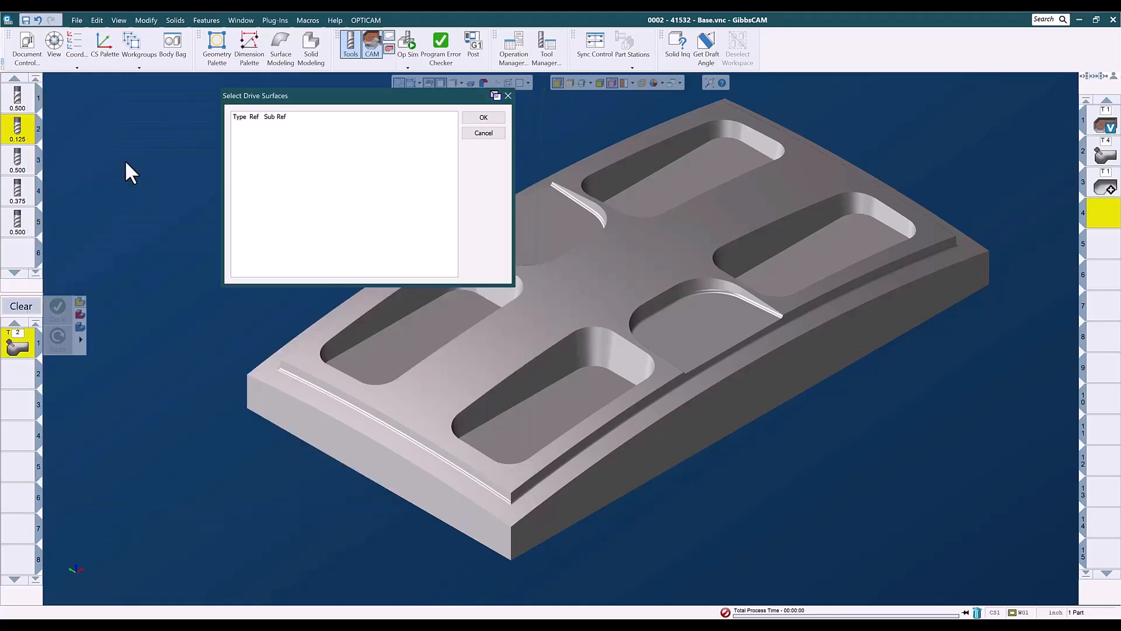
{"action": "left_click", "coordinate": [732, 290]}
{"action": "left_click", "coordinate": [750, 293]}
{"action": "left_click", "coordinate": [667, 294]}
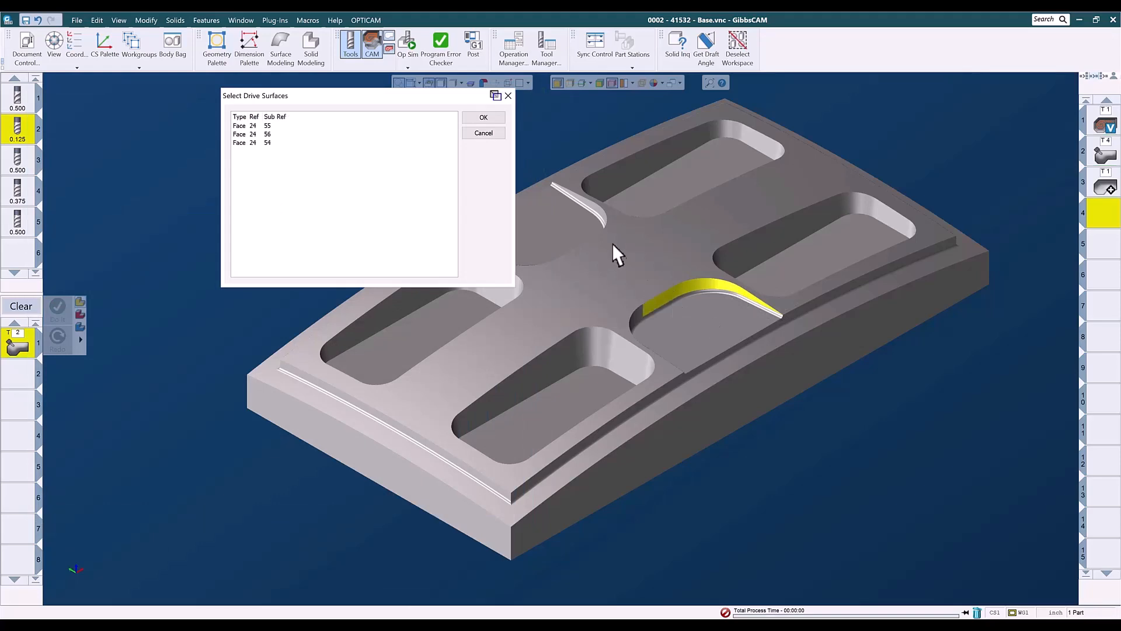
{"action": "middle_click_drag", "start_coordinate": [723, 343], "coordinate": [590, 338]}
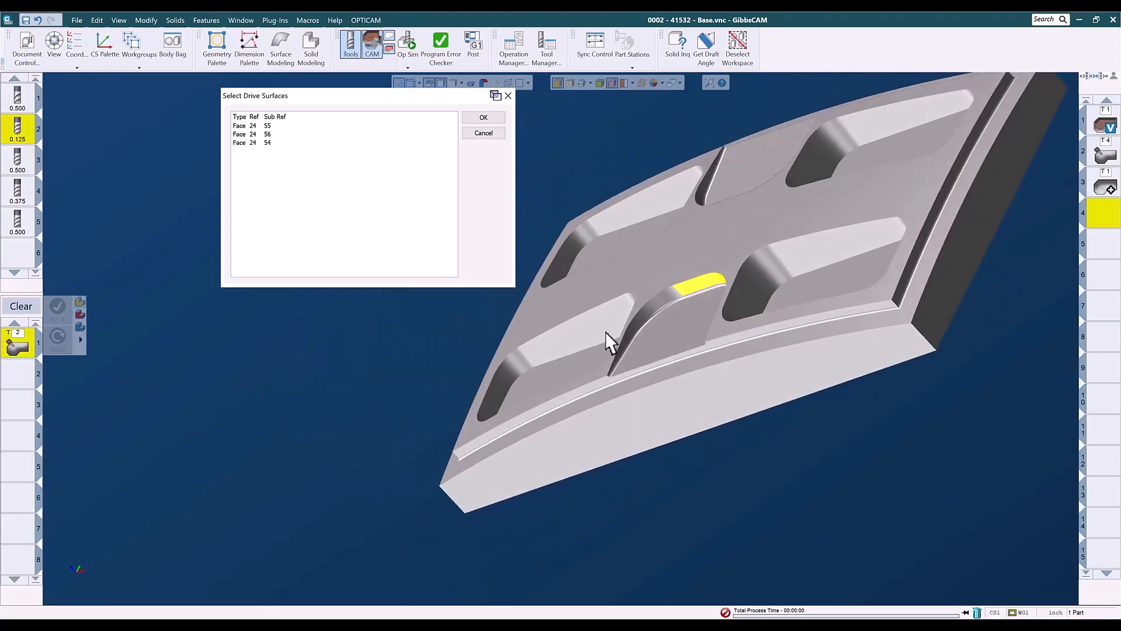
{"action": "left_click", "coordinate": [656, 302]}
{"action": "left_click", "coordinate": [622, 346]}
- Add all wall faces of the far open-sided pocket to the swarf surfaces and accept the selection
{"action": "left_click", "coordinate": [709, 186]}
{"action": "left_click", "coordinate": [701, 199]}
{"action": "middle_click_drag", "start_coordinate": [699, 201], "coordinate": [977, 318]}
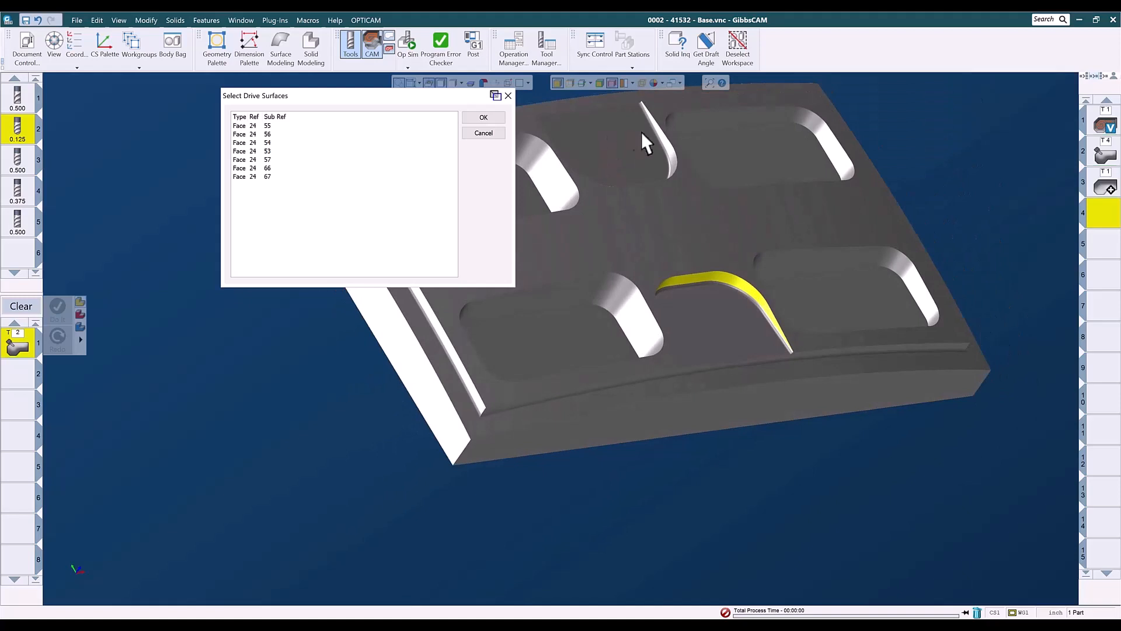
{"action": "left_click", "coordinate": [664, 140]}
{"action": "left_click", "coordinate": [670, 164]}
{"action": "middle_click_drag", "start_coordinate": [643, 195], "coordinate": [671, 245]}
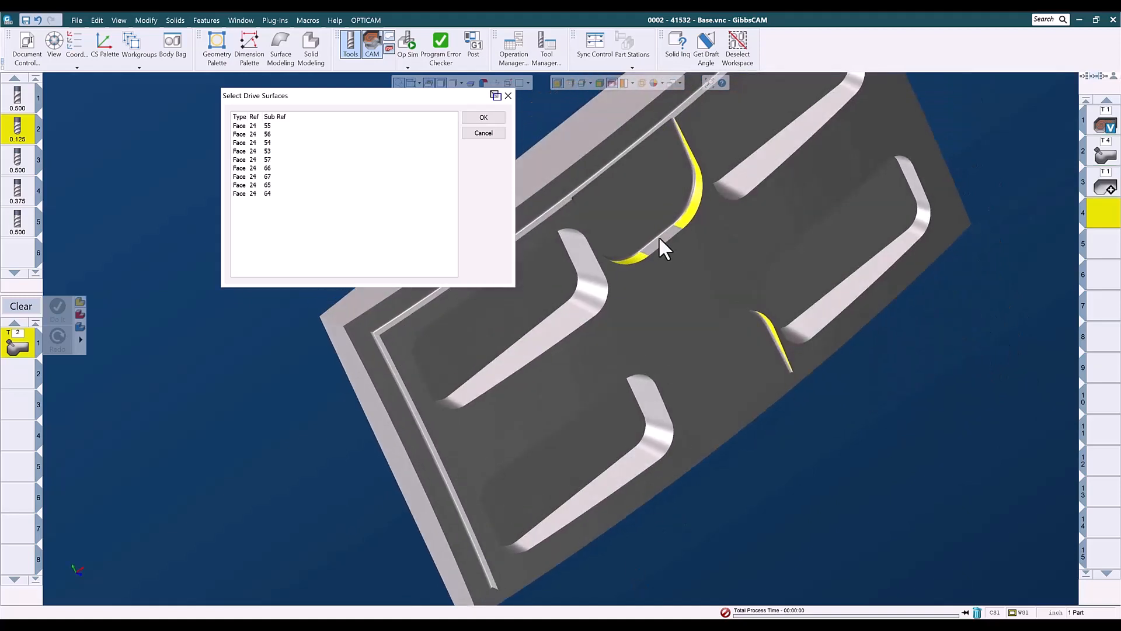
{"action": "left_click", "coordinate": [662, 237]}
{"action": "middle_click_drag", "start_coordinate": [701, 413], "coordinate": [467, 164]}
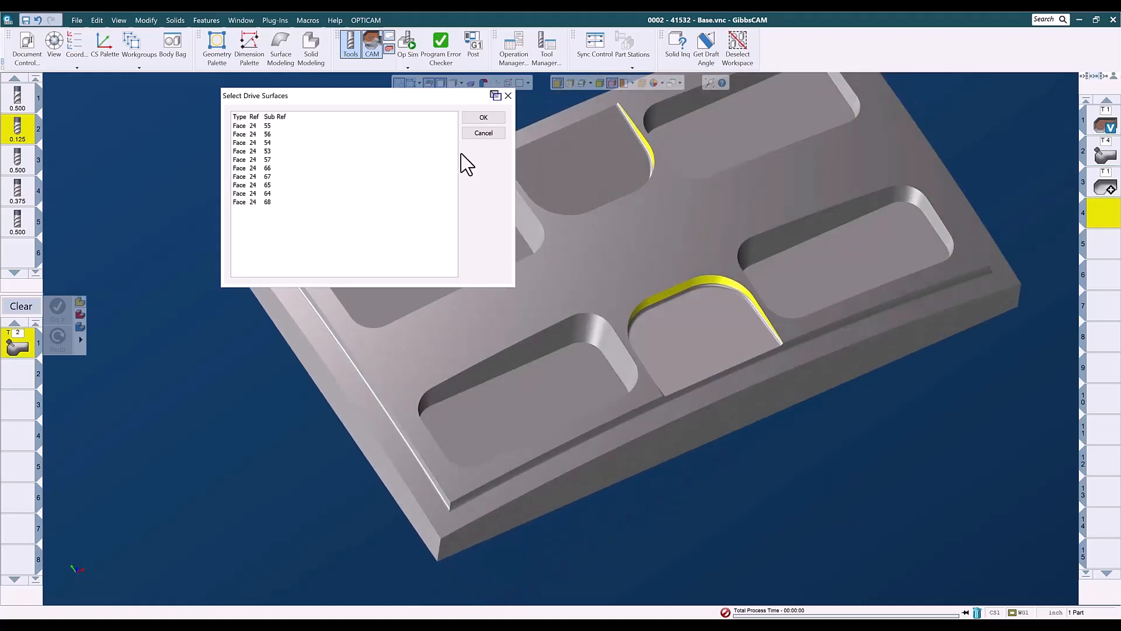
{"action": "left_click", "coordinate": [480, 119]}
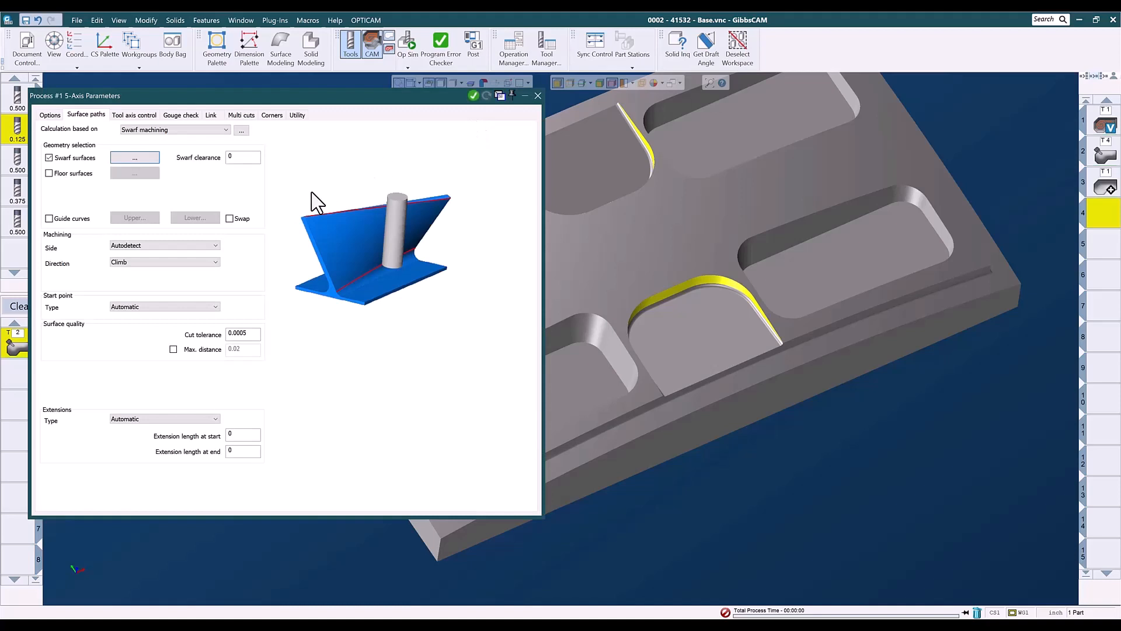
- Enable floor surfaces in the swarf process and assign the floors of both open-sided pockets
{"action": "left_click", "coordinate": [48, 174]}
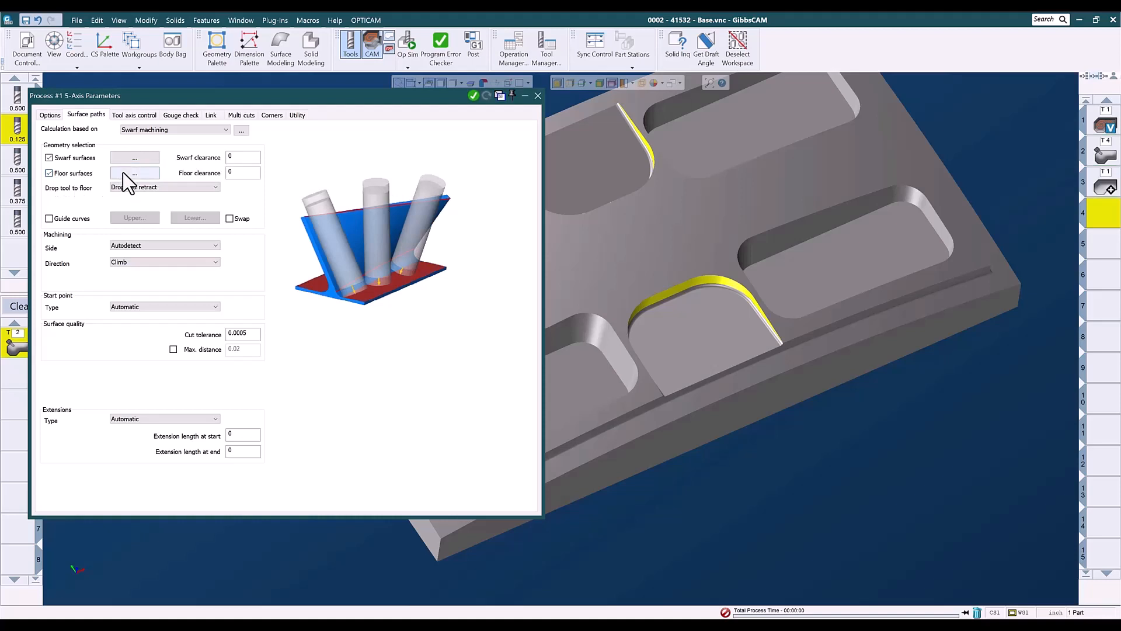
{"action": "left_click", "coordinate": [147, 174]}
{"action": "left_click", "coordinate": [655, 331]}
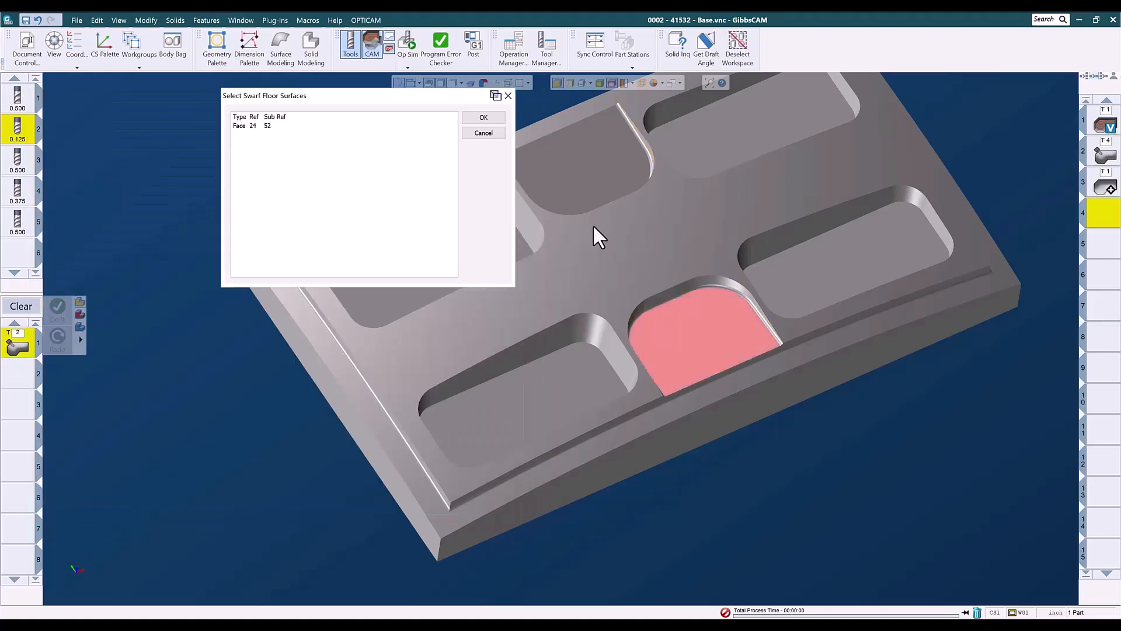
{"action": "left_click", "coordinate": [577, 172]}
{"action": "left_click", "coordinate": [482, 117]}
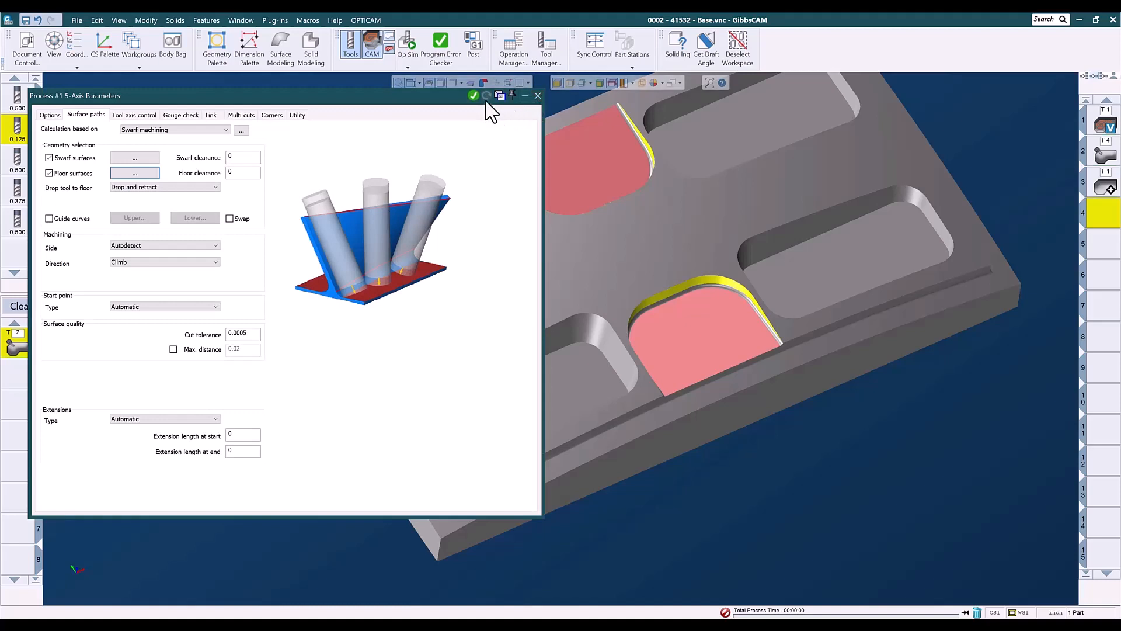
- Generate the swarf toolpath on both open-sided pockets, inspect it, close the process and deselect the workspace
{"action": "left_click", "coordinate": [473, 96]}
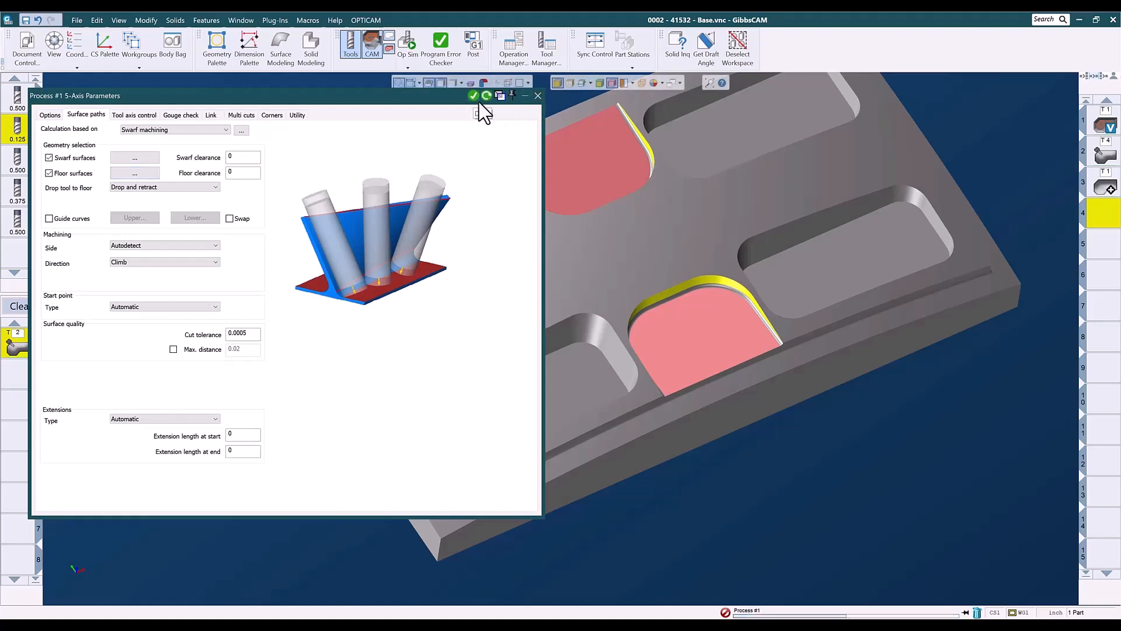
{"action": "scroll", "coordinate": [818, 321], "scroll_direction": "up", "scroll_amount": 5}
{"action": "scroll", "coordinate": [759, 401], "scroll_direction": "down", "scroll_amount": 4}
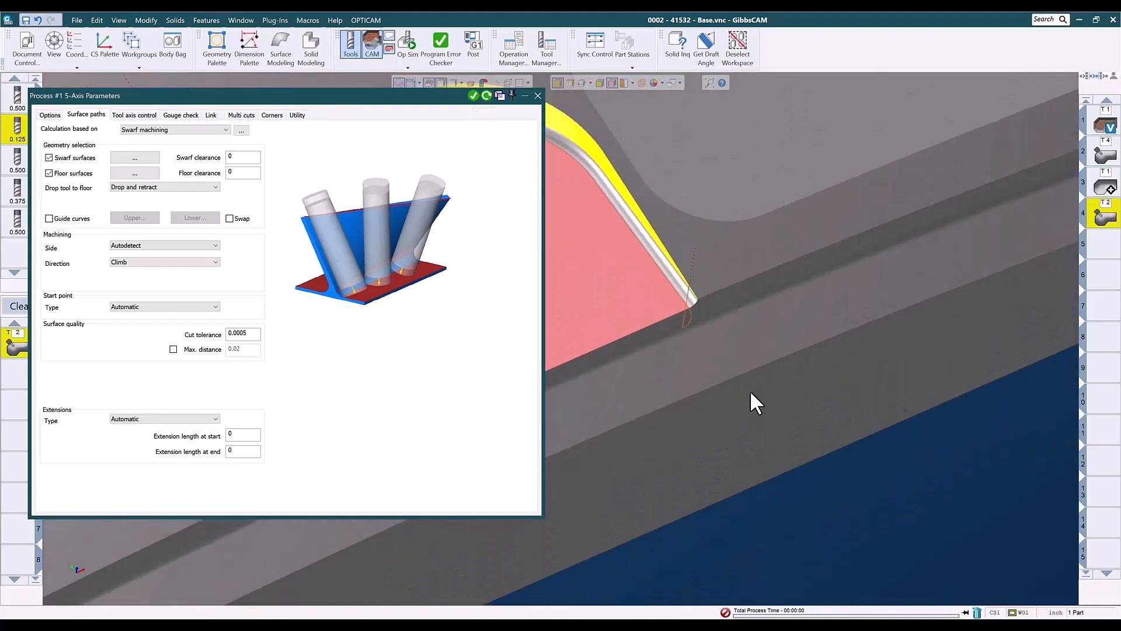
{"action": "scroll", "coordinate": [750, 394], "scroll_direction": "down", "scroll_amount": 4}
{"action": "middle_click_drag", "start_coordinate": [700, 461], "coordinate": [826, 431]}
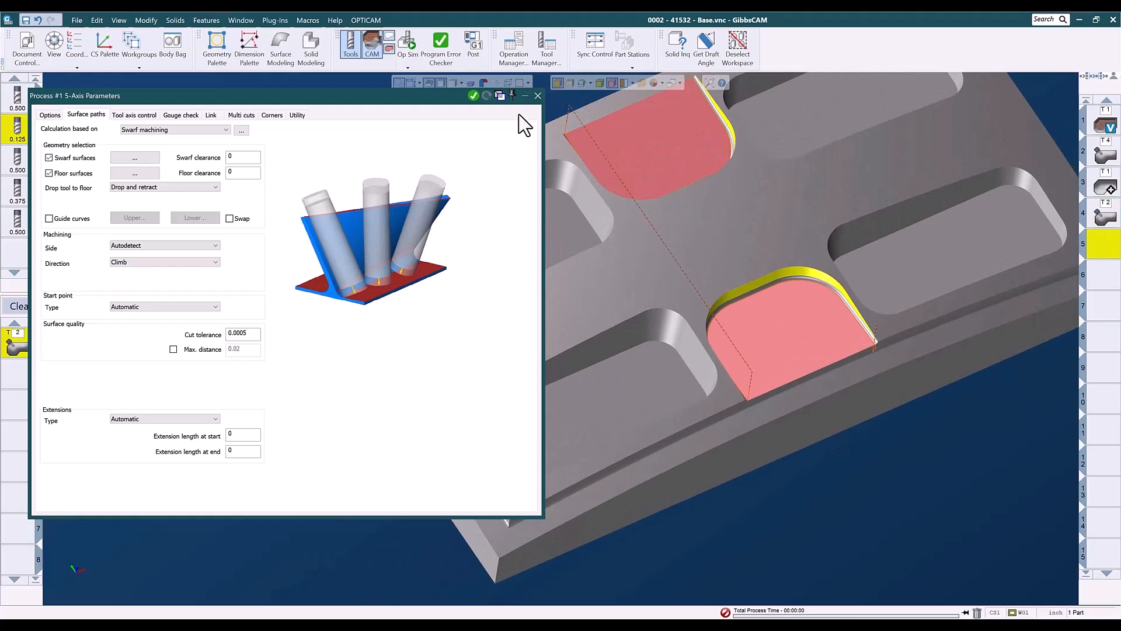
{"action": "left_click", "coordinate": [538, 95]}
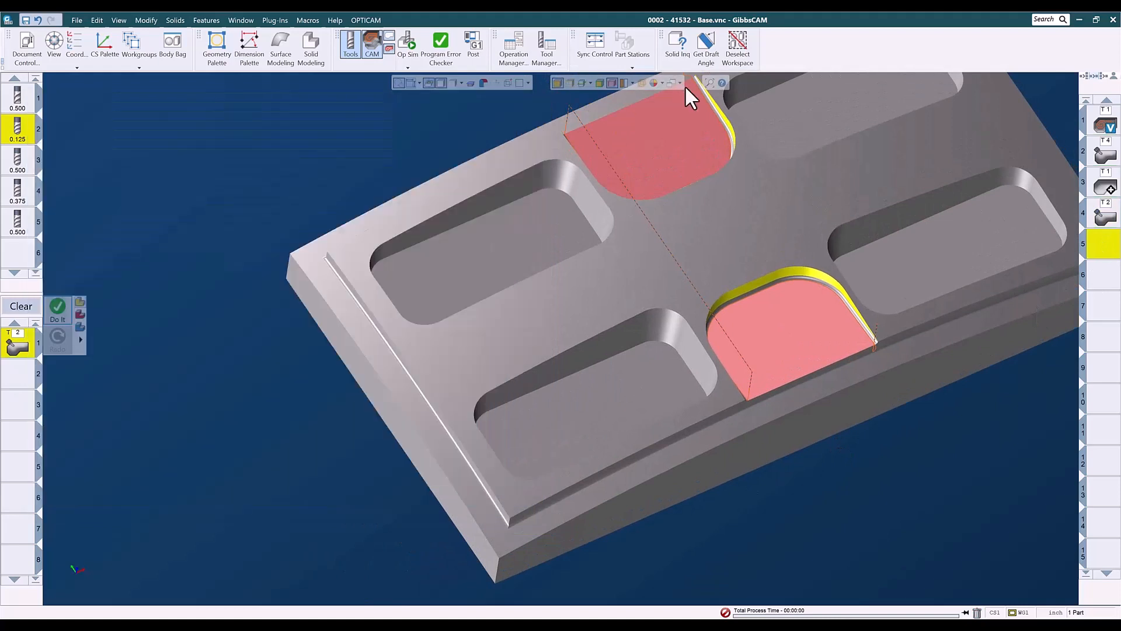
{"action": "left_click", "coordinate": [737, 58]}
- Clear the process list, load the saved process "Adv 3D RASTER LACE 0 deg" and generate its toolpath on the near open-sided pocket's floor
{"action": "middle_click_drag", "start_coordinate": [533, 438], "coordinate": [706, 406]}
{"action": "left_click", "coordinate": [668, 435]}
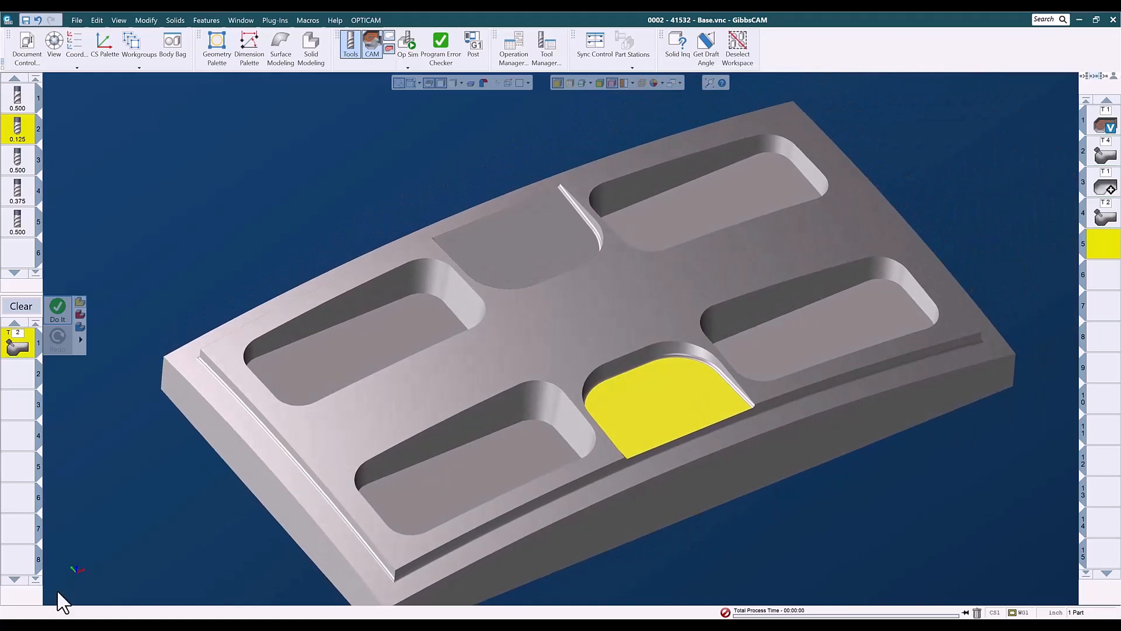
{"action": "left_click", "coordinate": [21, 306]}
{"action": "right_click", "coordinate": [15, 349]}
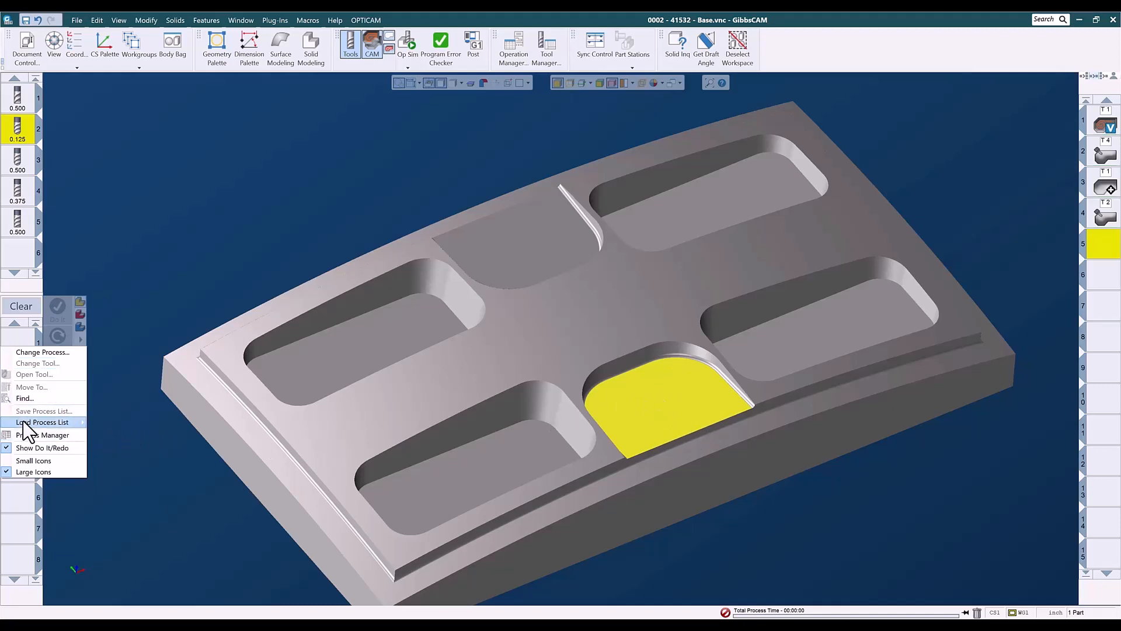
{"action": "mouse_move", "coordinate": [23, 424]}
{"action": "mouse_move", "coordinate": [100, 442]}
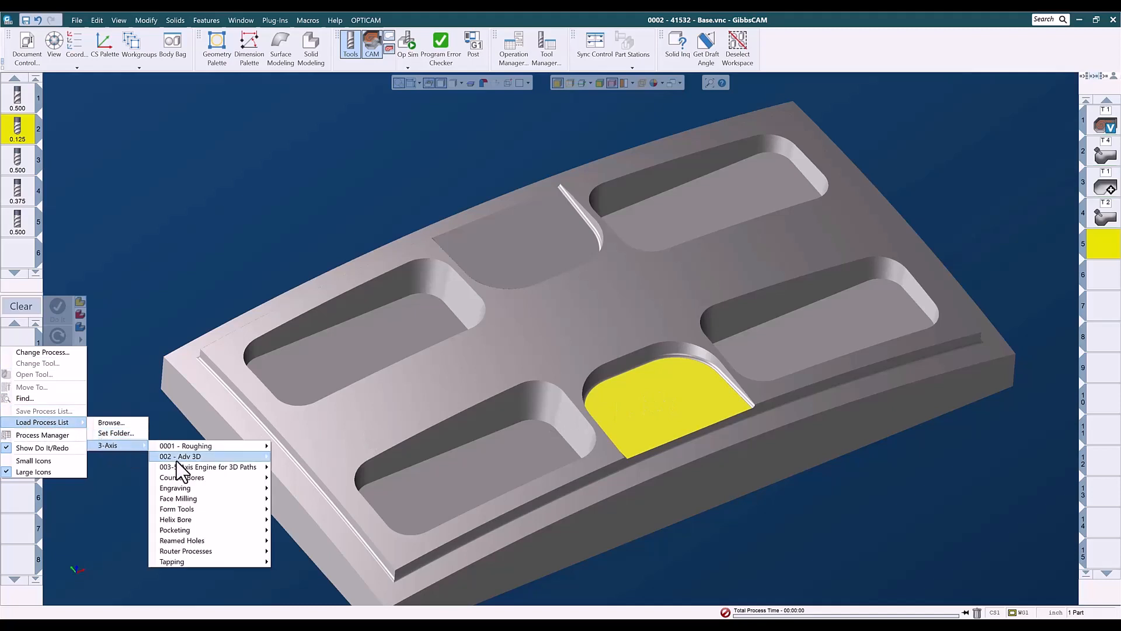
{"action": "mouse_move", "coordinate": [261, 465]}
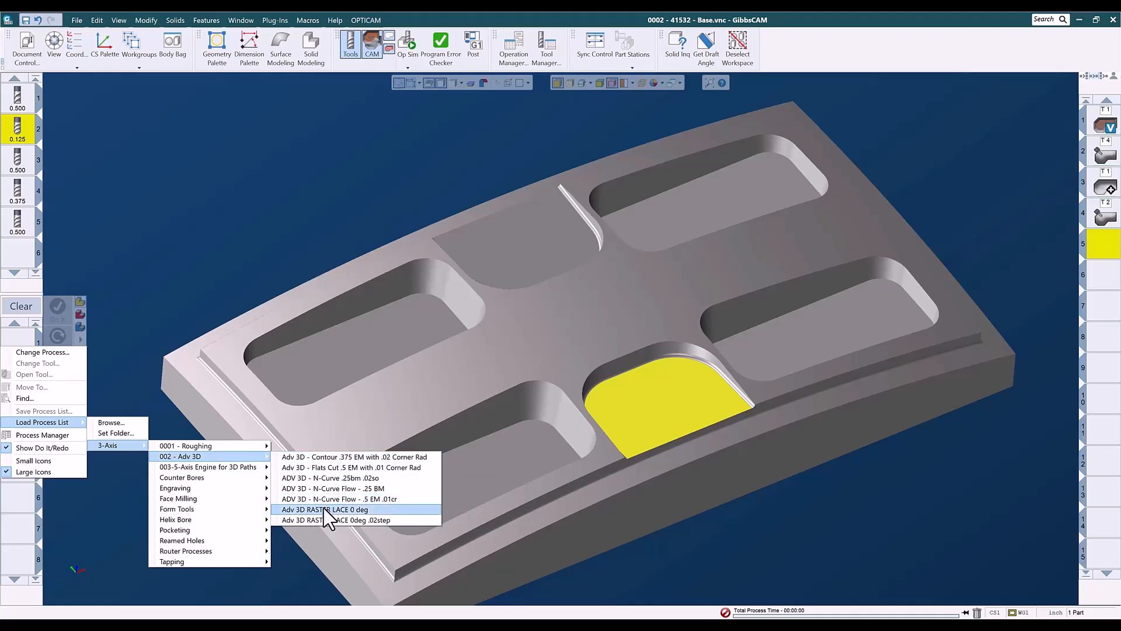
{"action": "left_click", "coordinate": [342, 510]}
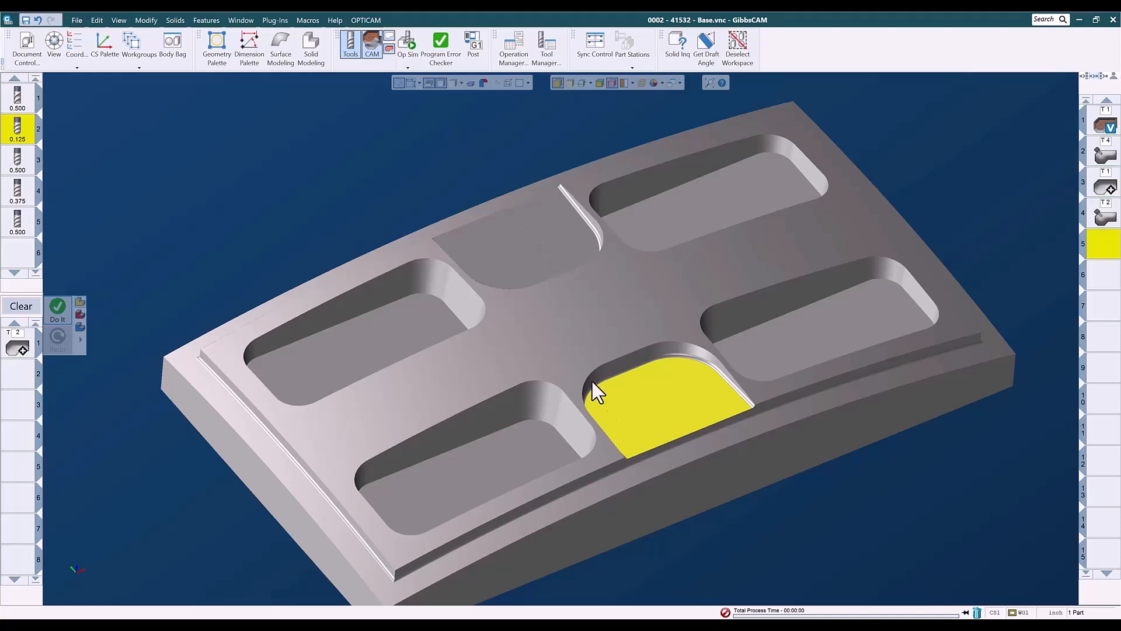
{"action": "left_click", "coordinate": [61, 313]}
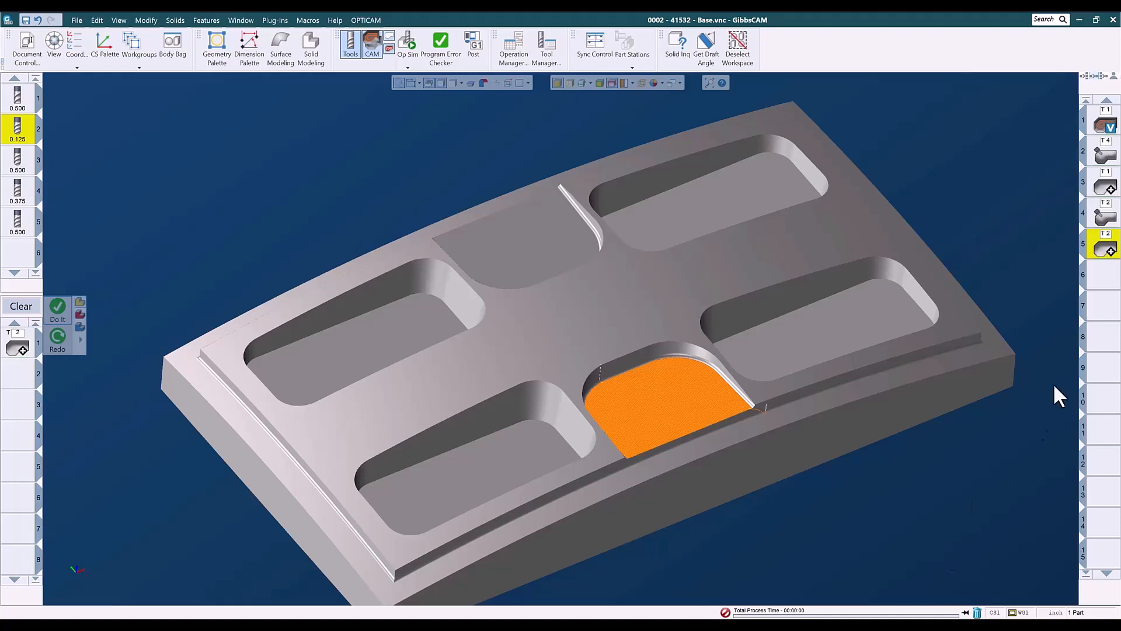
- In a new operation, select the far open-sided pocket's floor, check the lace process's cut angle and generate its toolpath
{"action": "left_click", "coordinate": [1102, 276]}
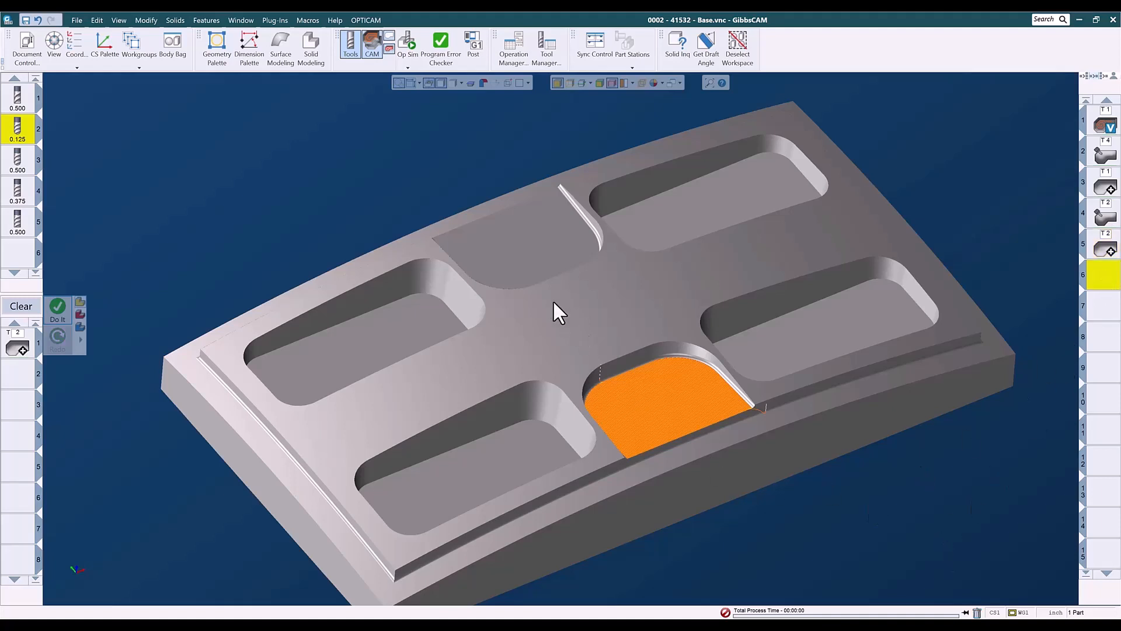
{"action": "left_click", "coordinate": [507, 255]}
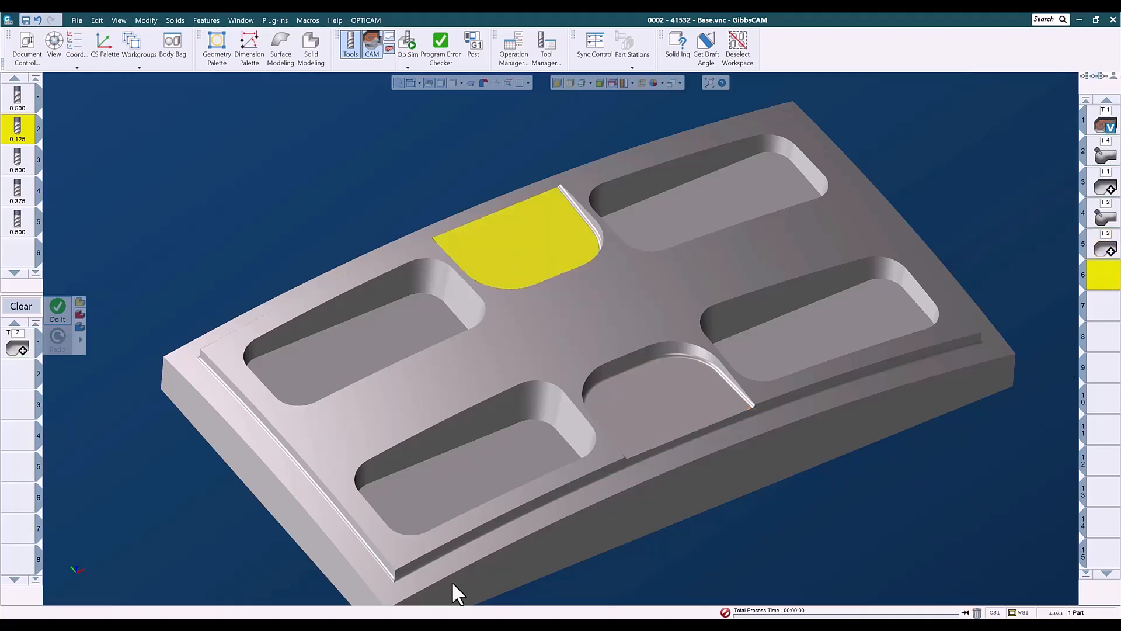
{"action": "left_click", "coordinate": [18, 342]}
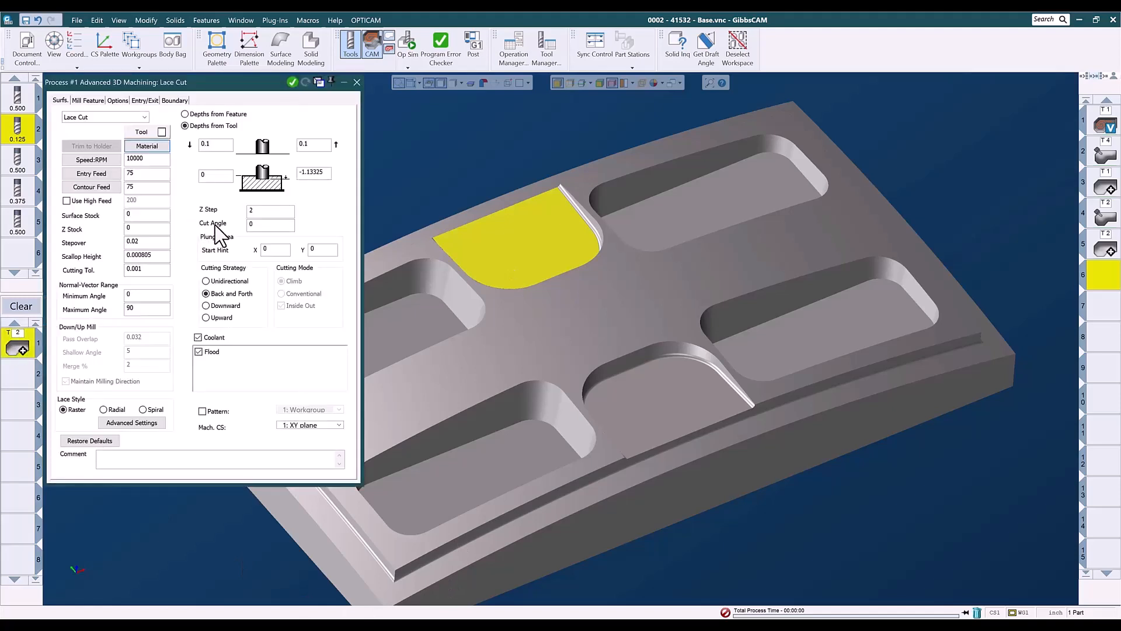
{"action": "double_click", "coordinate": [250, 224]}
{"action": "left_click", "coordinate": [357, 83]}
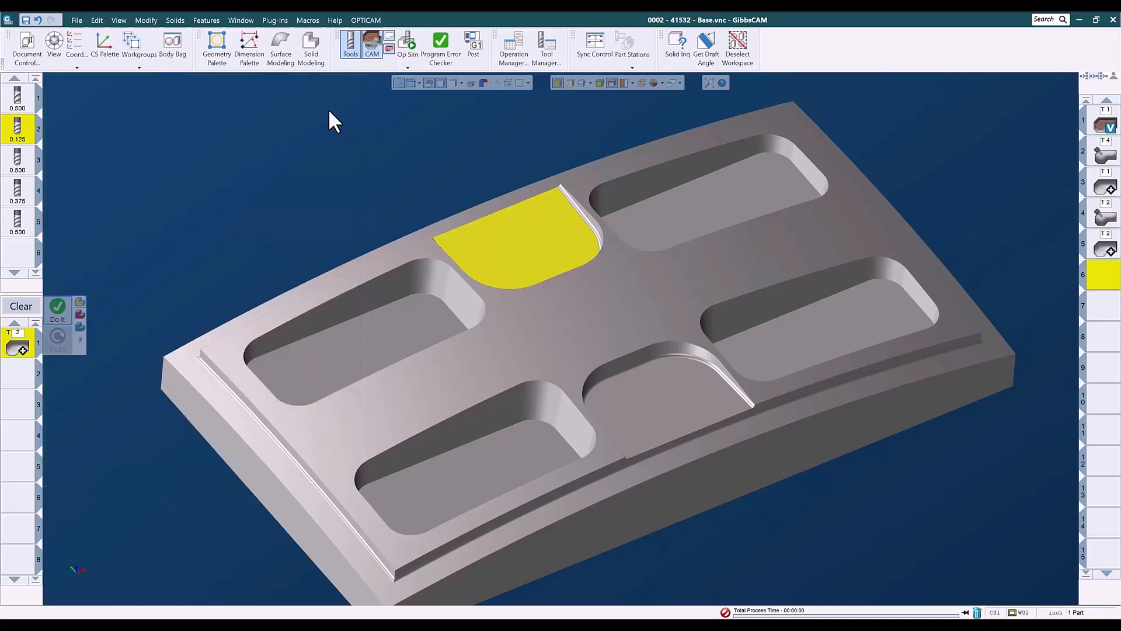
{"action": "left_click", "coordinate": [65, 309]}
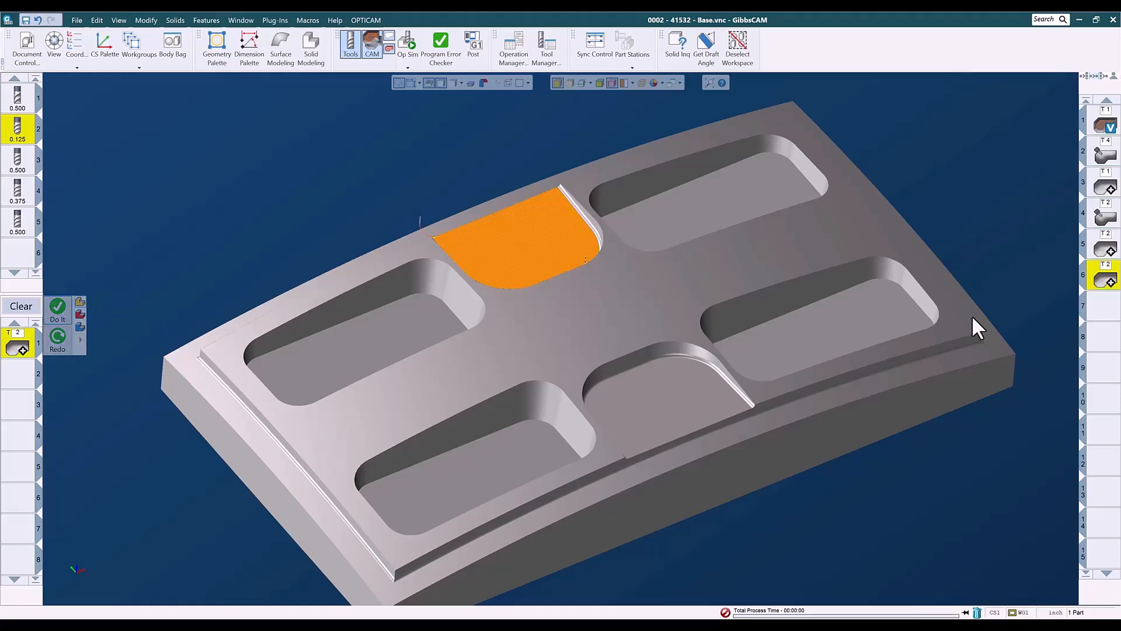
- For a new operation, clear the process list, select the part's top face and load "002 - 3AX - Geo - .5BM - Parallel to Multi Curves - Auto"
{"action": "left_click", "coordinate": [1098, 313]}
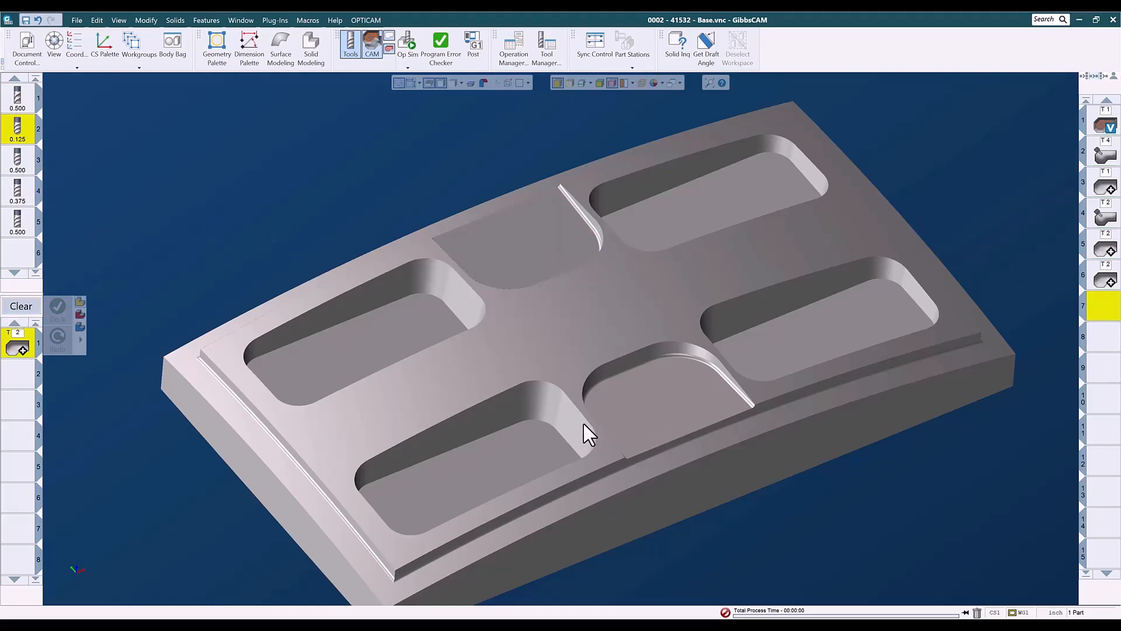
{"action": "key", "text": "ctrl+i"}
{"action": "key", "text": "ctrl+u"}
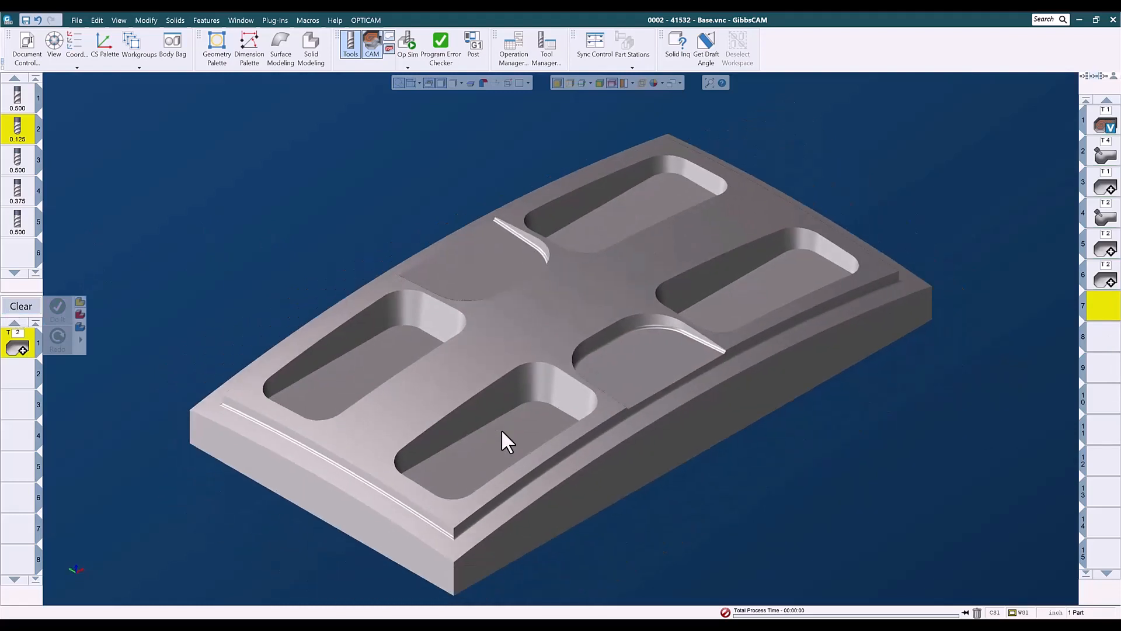
{"action": "left_click", "coordinate": [21, 306]}
{"action": "left_click", "coordinate": [508, 336]}
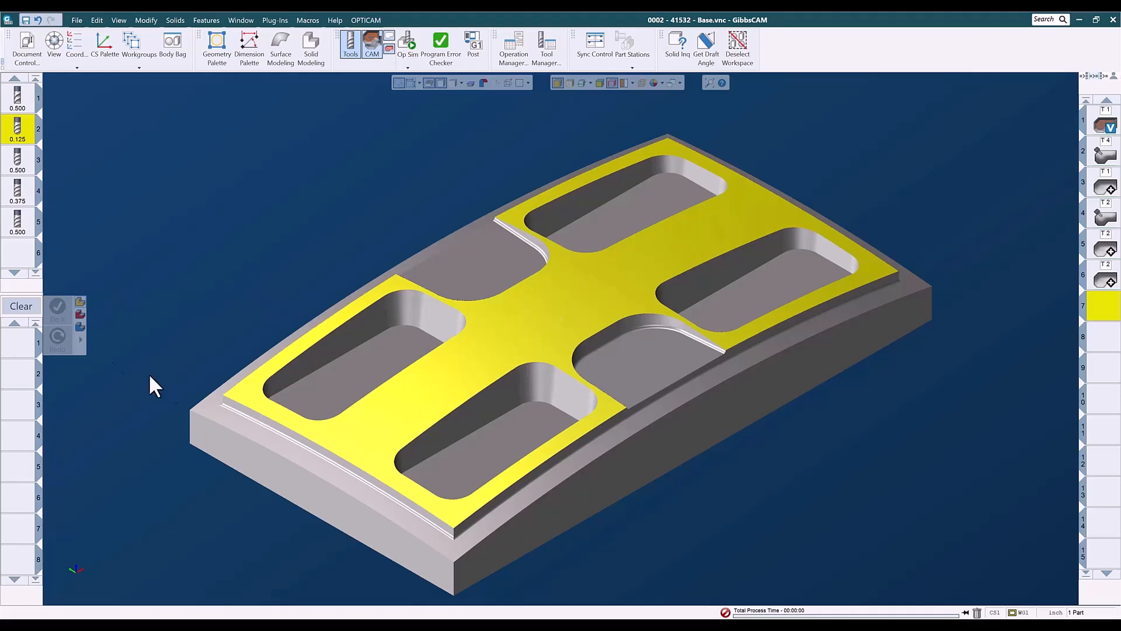
{"action": "right_click", "coordinate": [16, 343]}
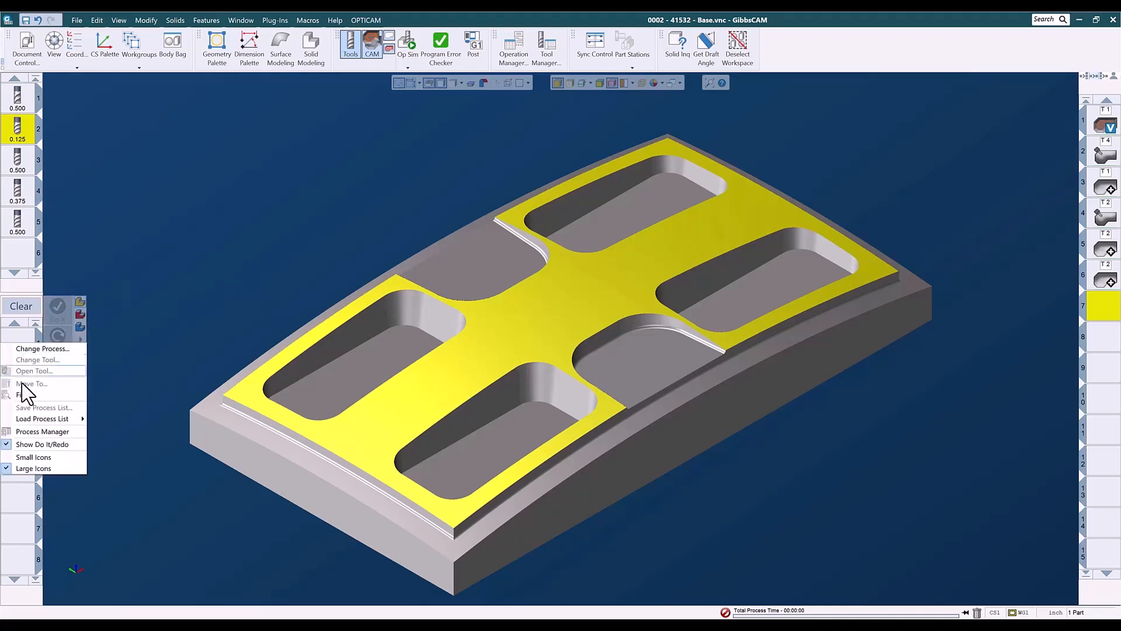
{"action": "mouse_move", "coordinate": [24, 419]}
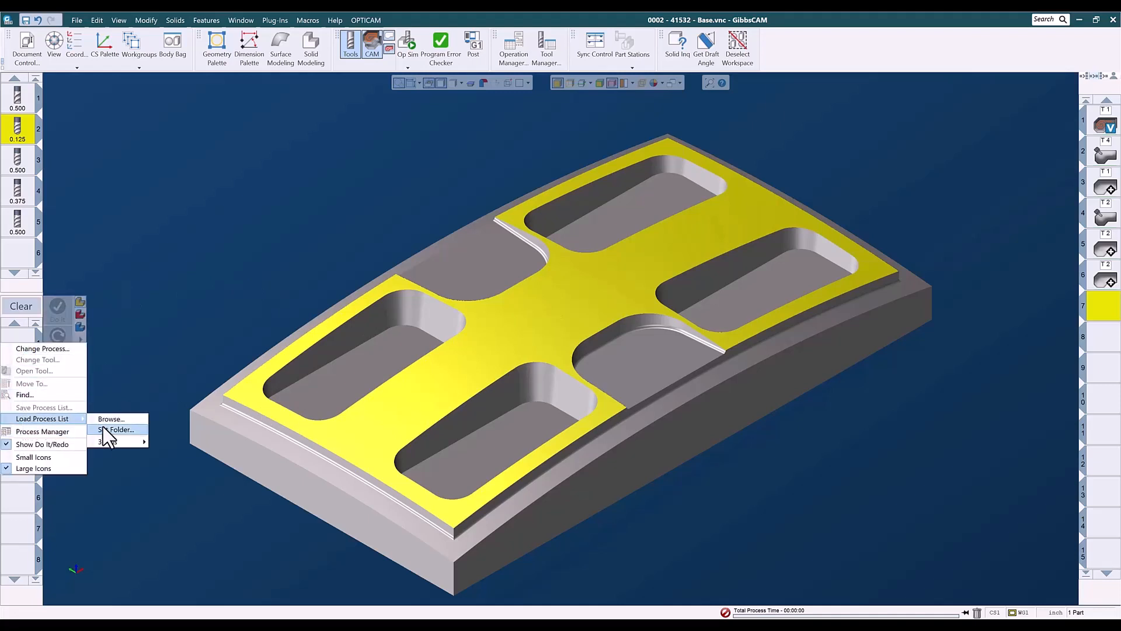
{"action": "mouse_move", "coordinate": [105, 441]}
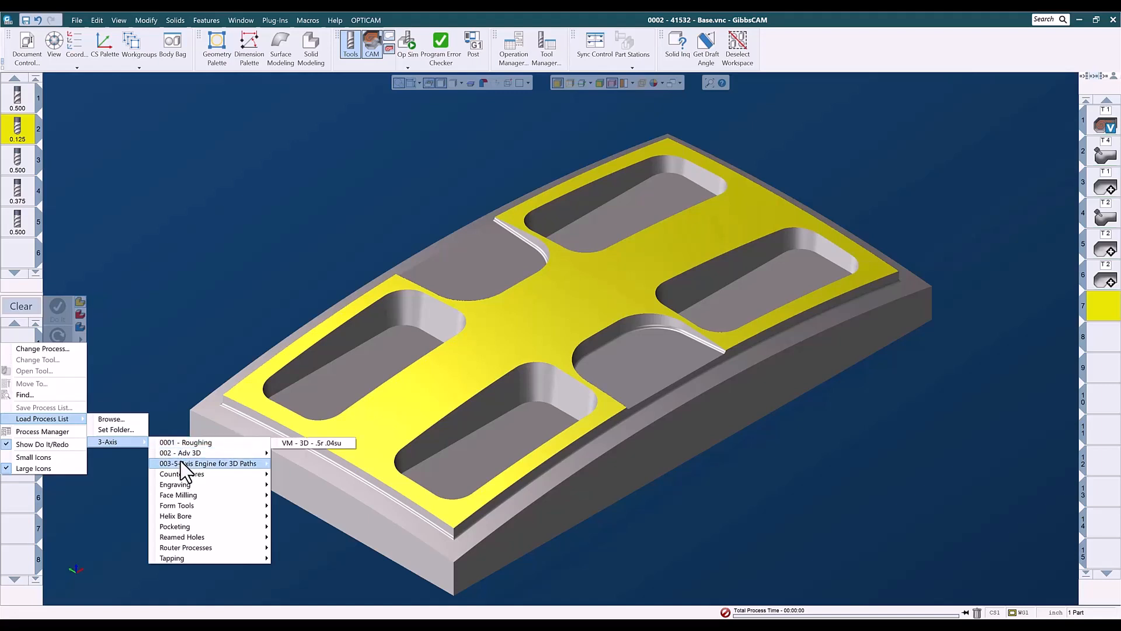
{"action": "mouse_move", "coordinate": [181, 461]}
{"action": "mouse_move", "coordinate": [304, 467]}
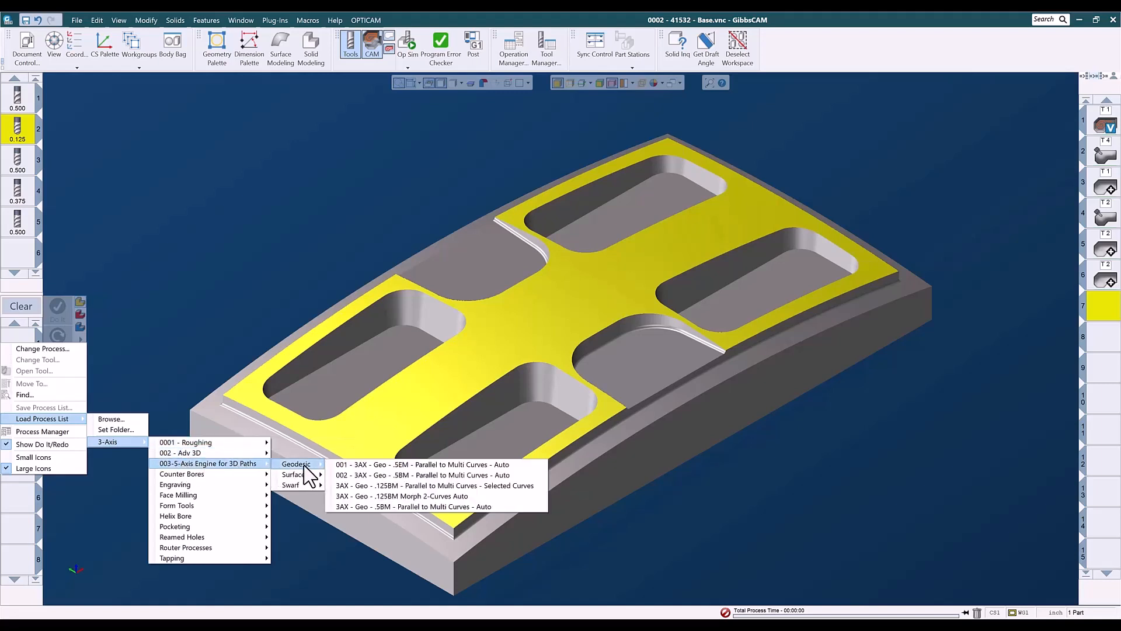
{"action": "left_click", "coordinate": [404, 475]}
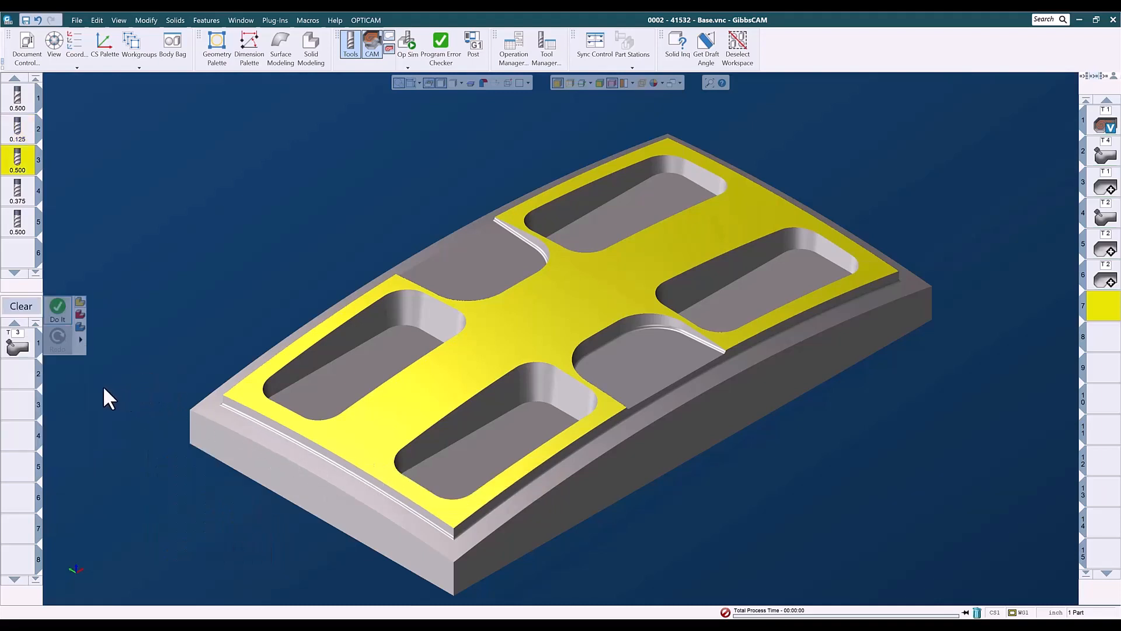
- Review the geodesic process's surface path, gouge check and link settings, and generate its toolpath on the top face
{"action": "left_click", "coordinate": [18, 345]}
{"action": "double_click", "coordinate": [19, 346]}
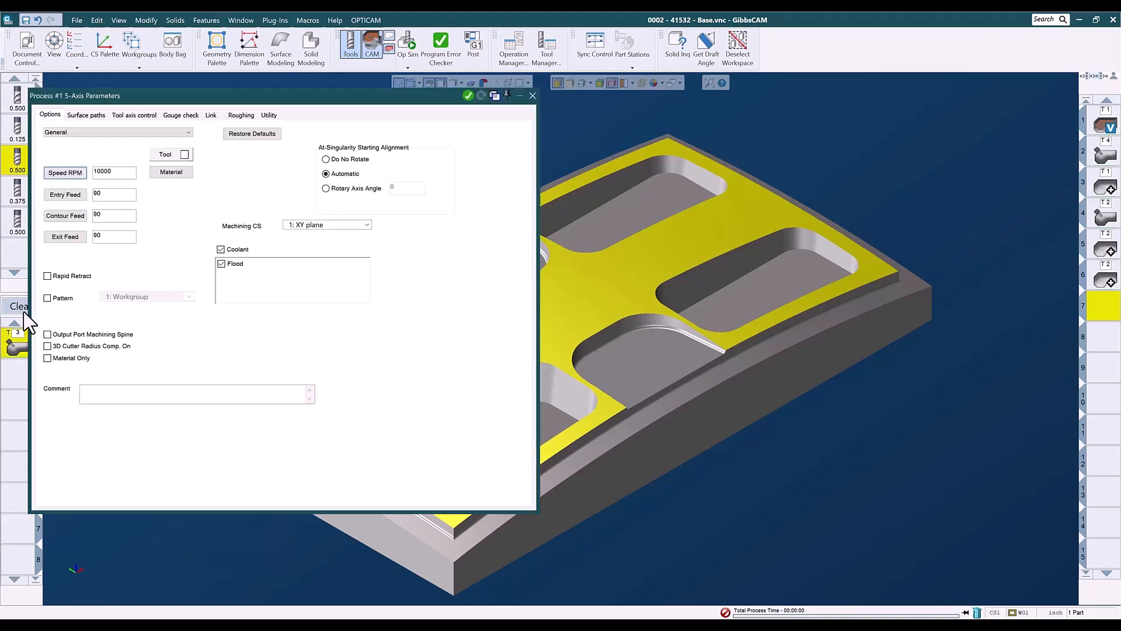
{"action": "left_click", "coordinate": [87, 115]}
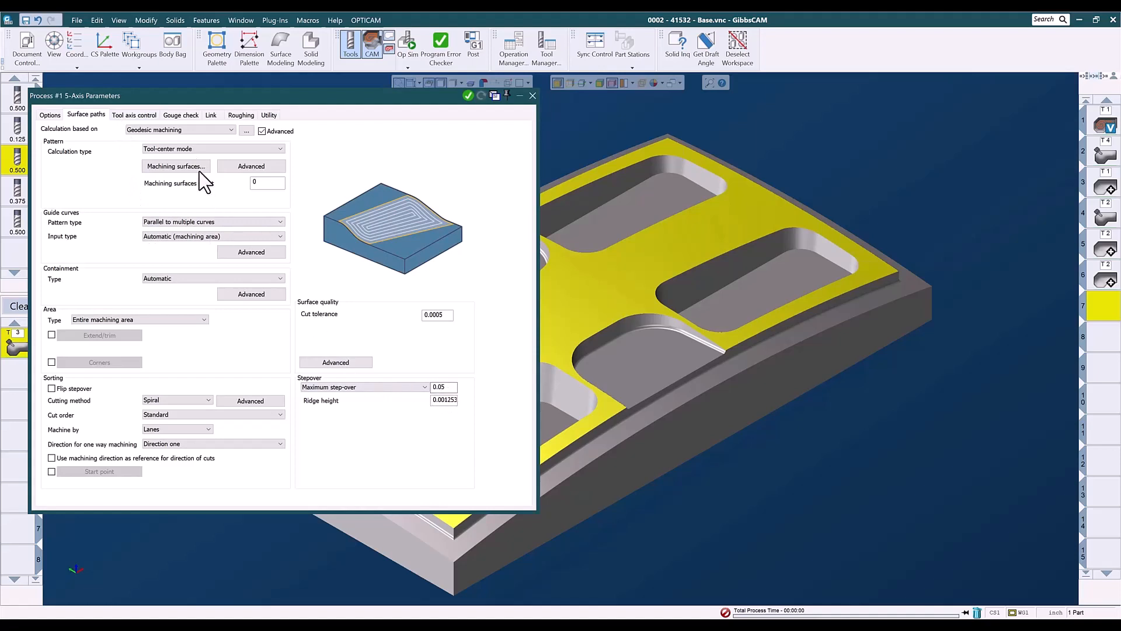
{"action": "left_click", "coordinate": [175, 115]}
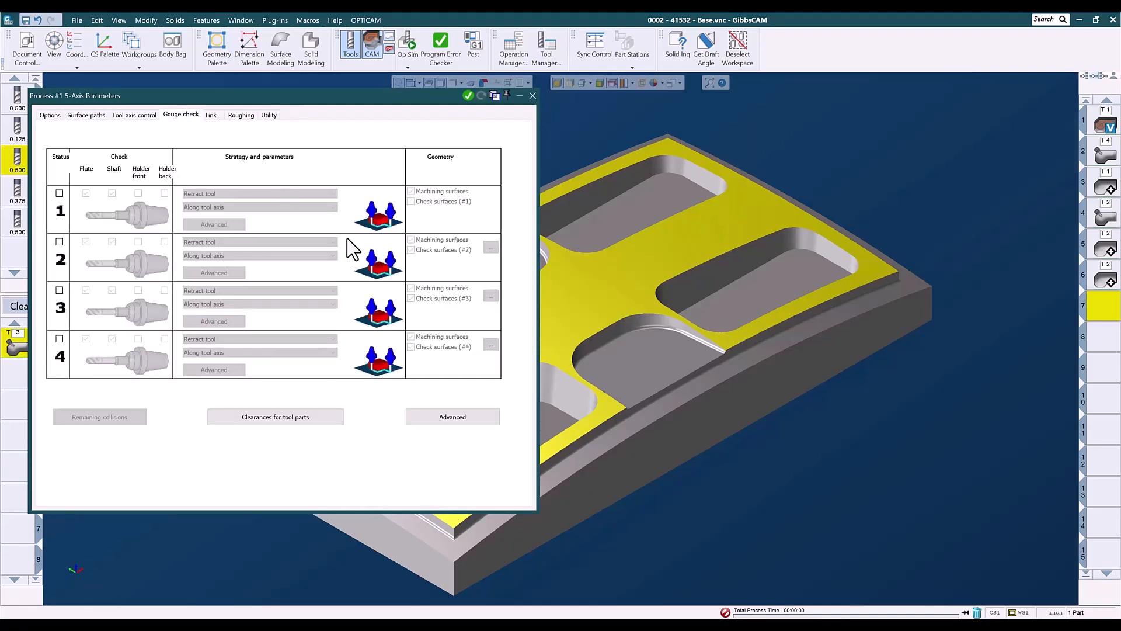
{"action": "left_click", "coordinate": [212, 116]}
{"action": "left_click", "coordinate": [532, 95]}
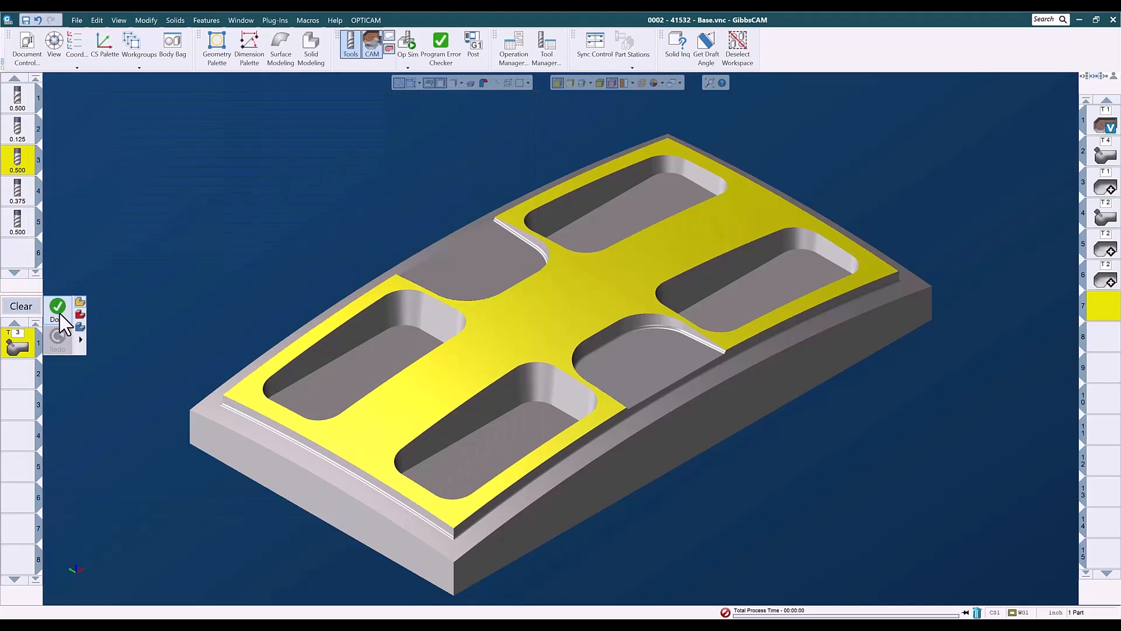
{"action": "left_click", "coordinate": [59, 314]}
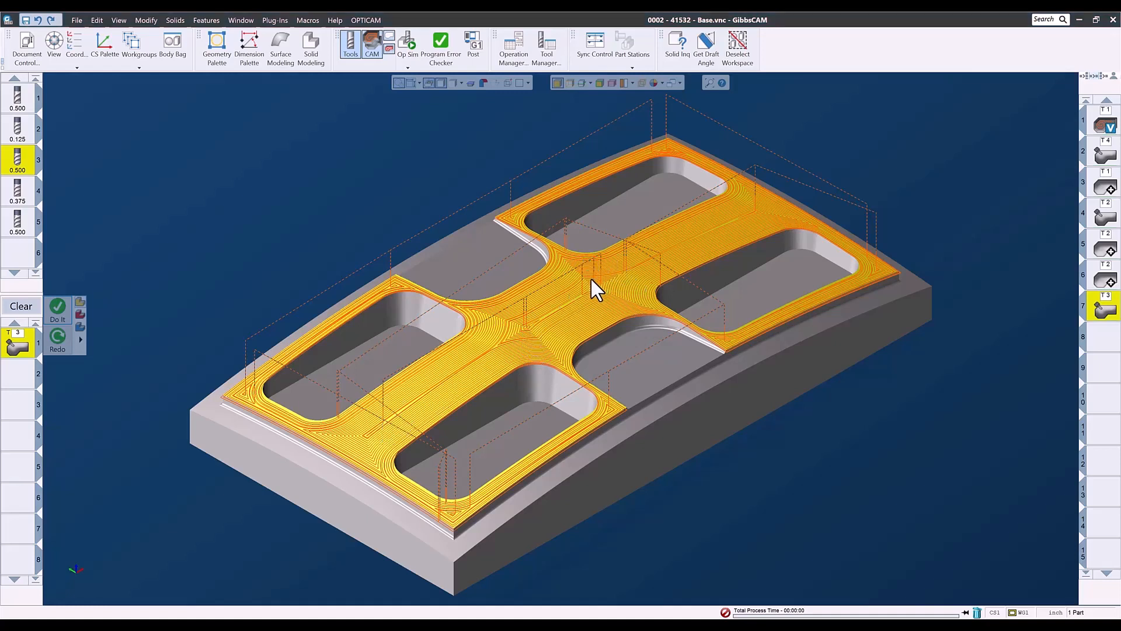
- For a new operation, clear the process list, select the perimeter ledge face and load "3AX - Geo - .125BM - Parallel to Multi Curves - Selected Curves"
{"action": "left_click", "coordinate": [1101, 337]}
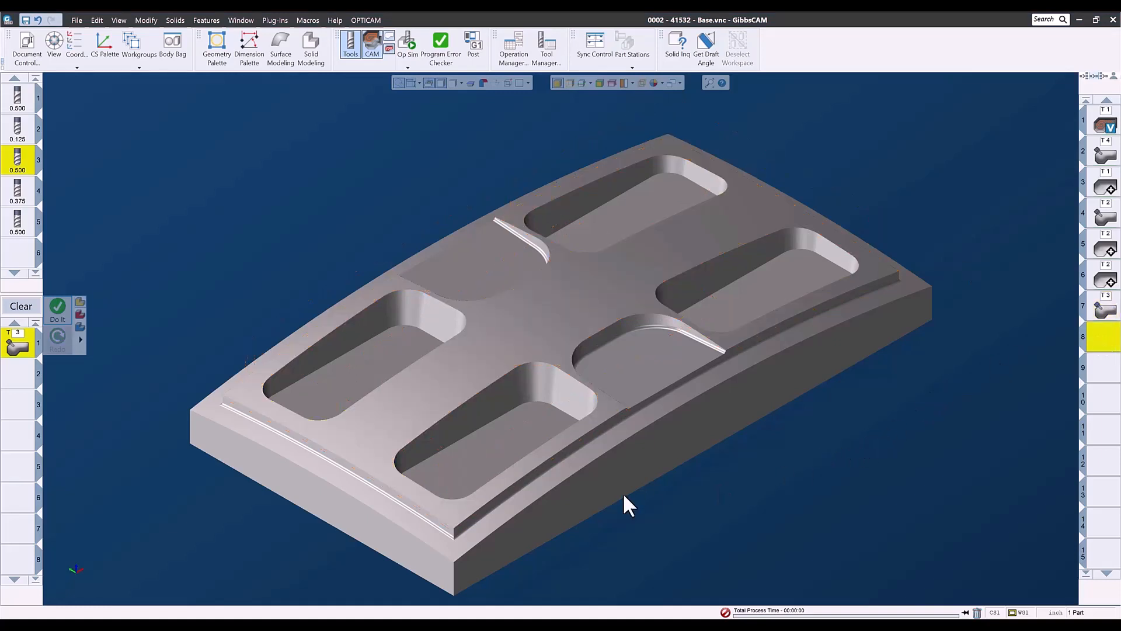
{"action": "left_click", "coordinate": [21, 306]}
{"action": "left_click", "coordinate": [243, 425]}
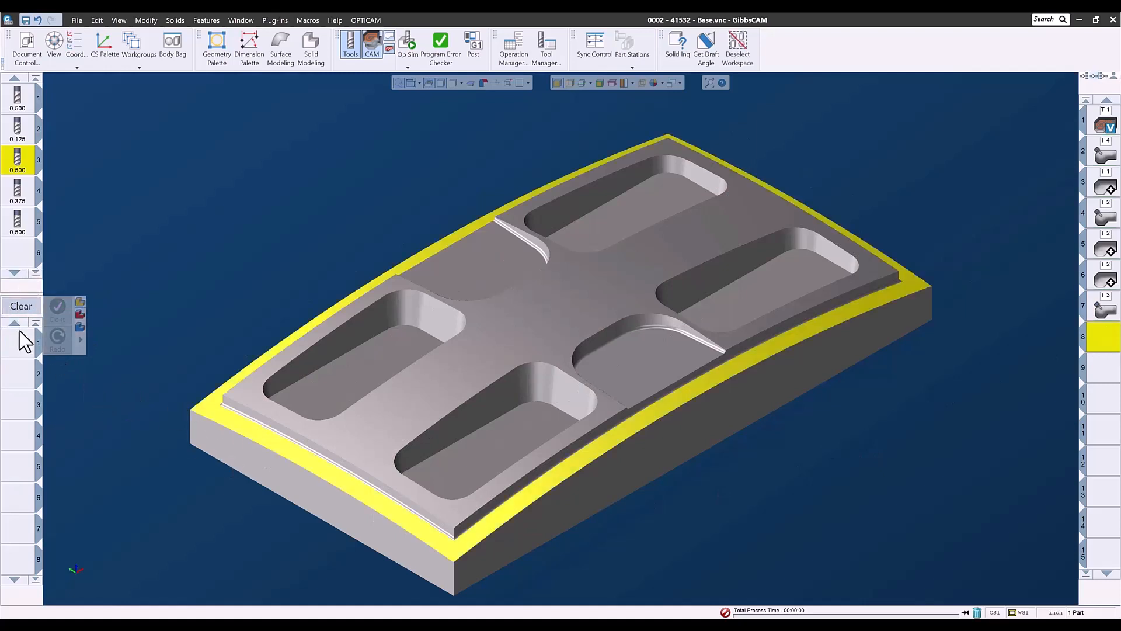
{"action": "right_click", "coordinate": [11, 344]}
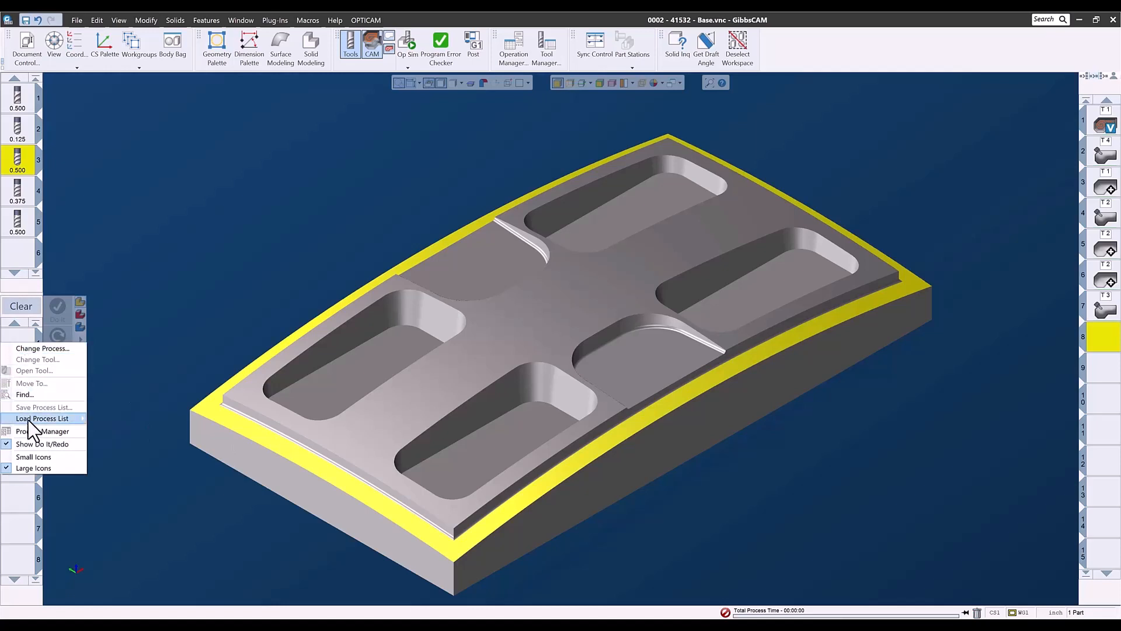
{"action": "mouse_move", "coordinate": [36, 421]}
{"action": "mouse_move", "coordinate": [105, 442]}
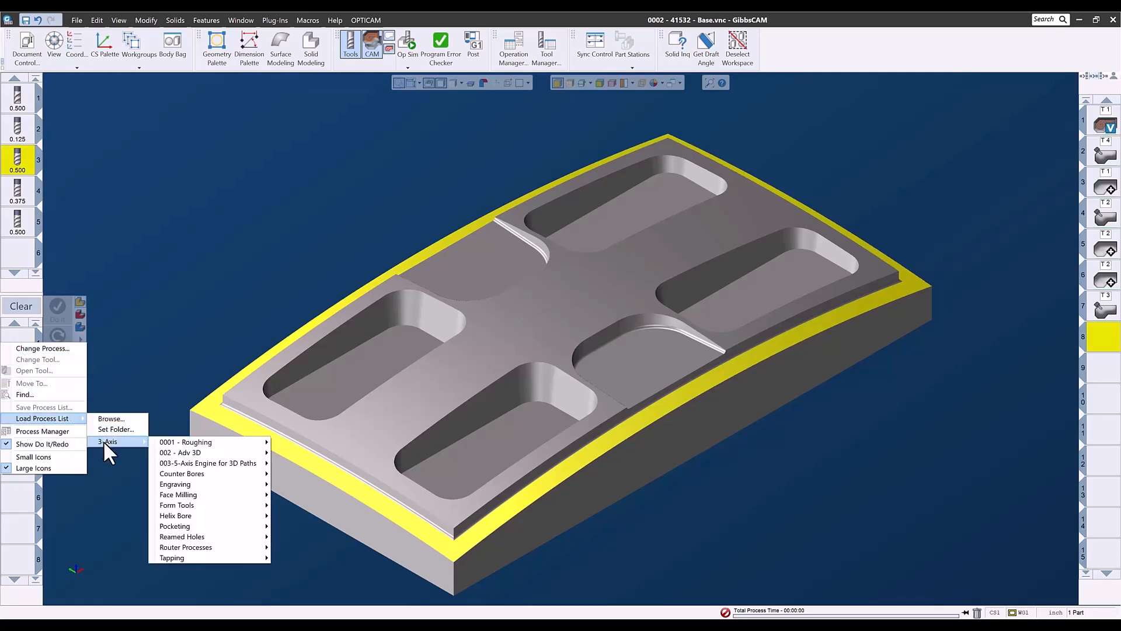
{"action": "mouse_move", "coordinate": [183, 464]}
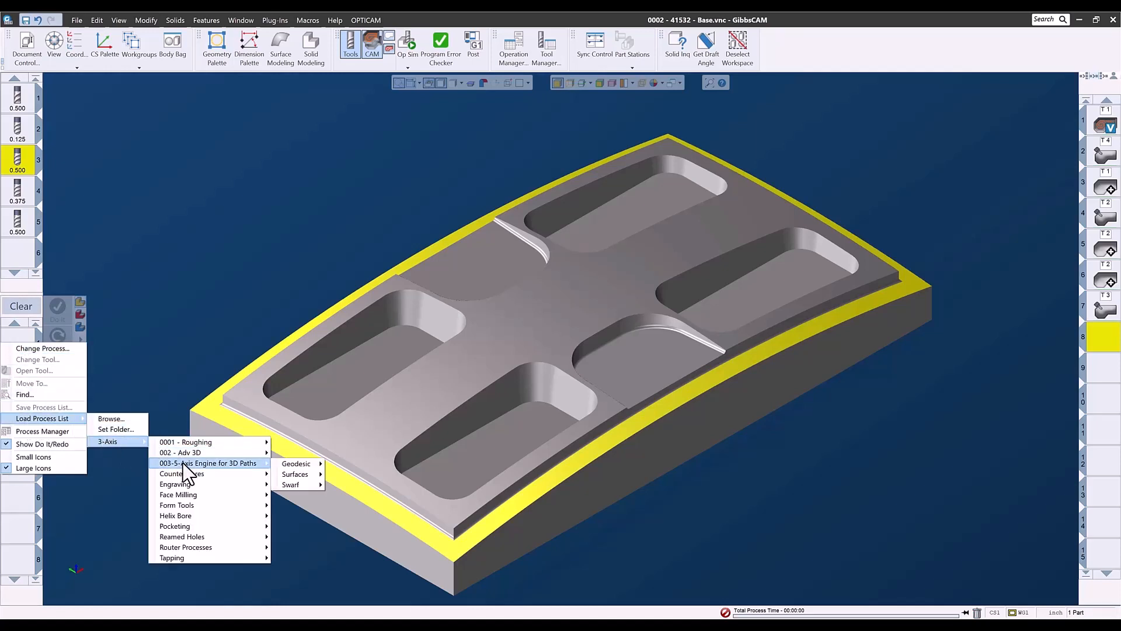
{"action": "mouse_move", "coordinate": [290, 465]}
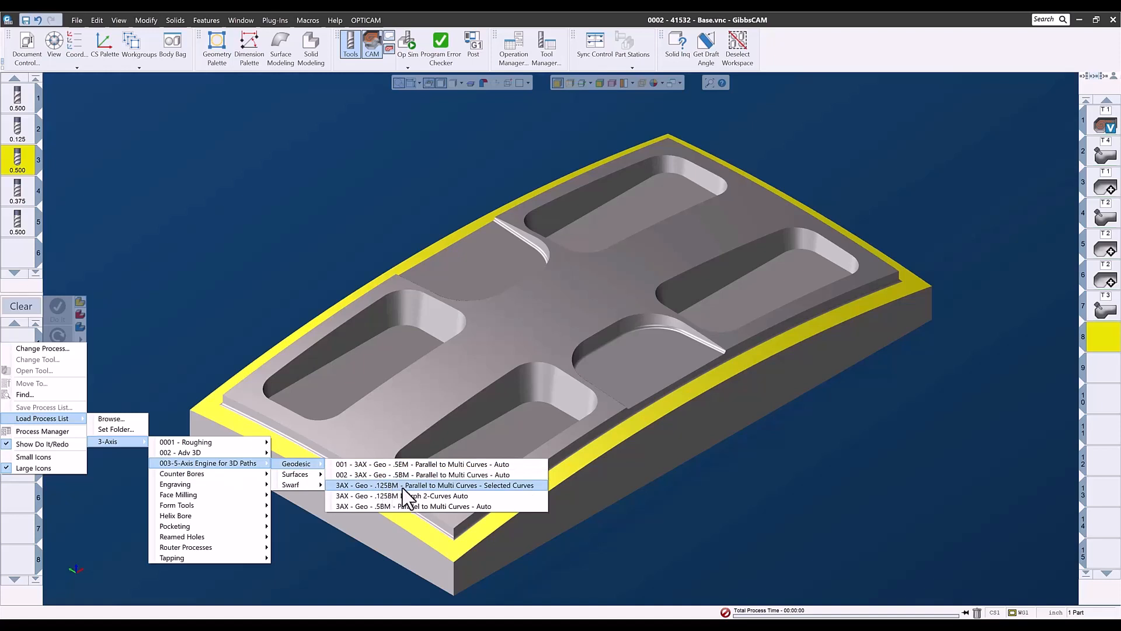
{"action": "left_click", "coordinate": [504, 486]}
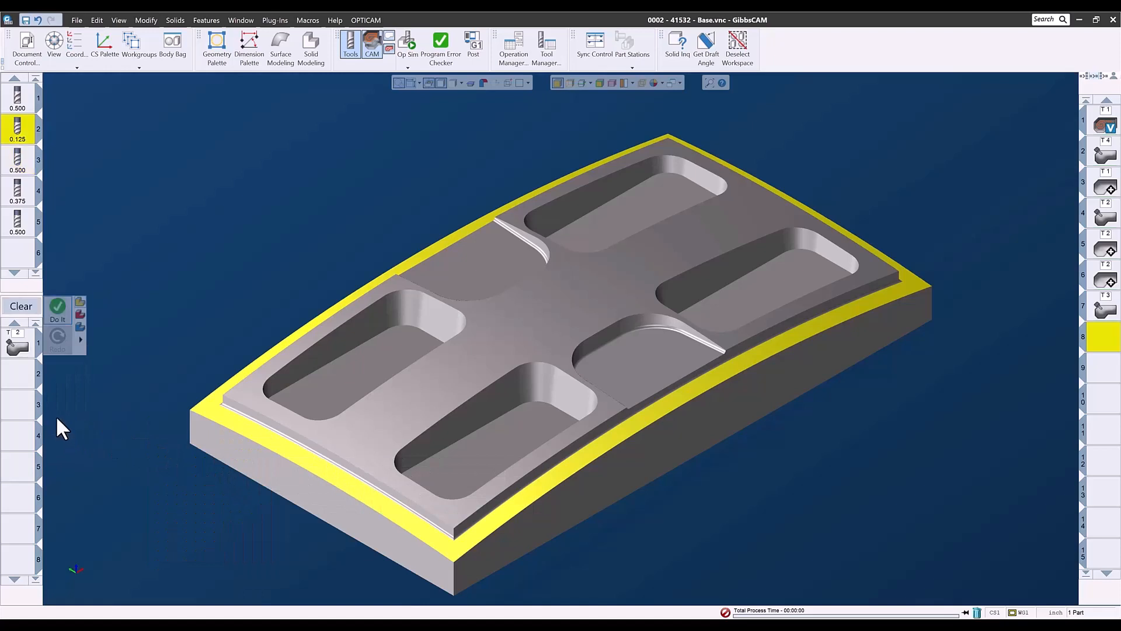
- Open the loaded geodesic process's surface path settings and accept the perimeter ledge face as its machining surface
{"action": "left_click", "coordinate": [22, 351]}
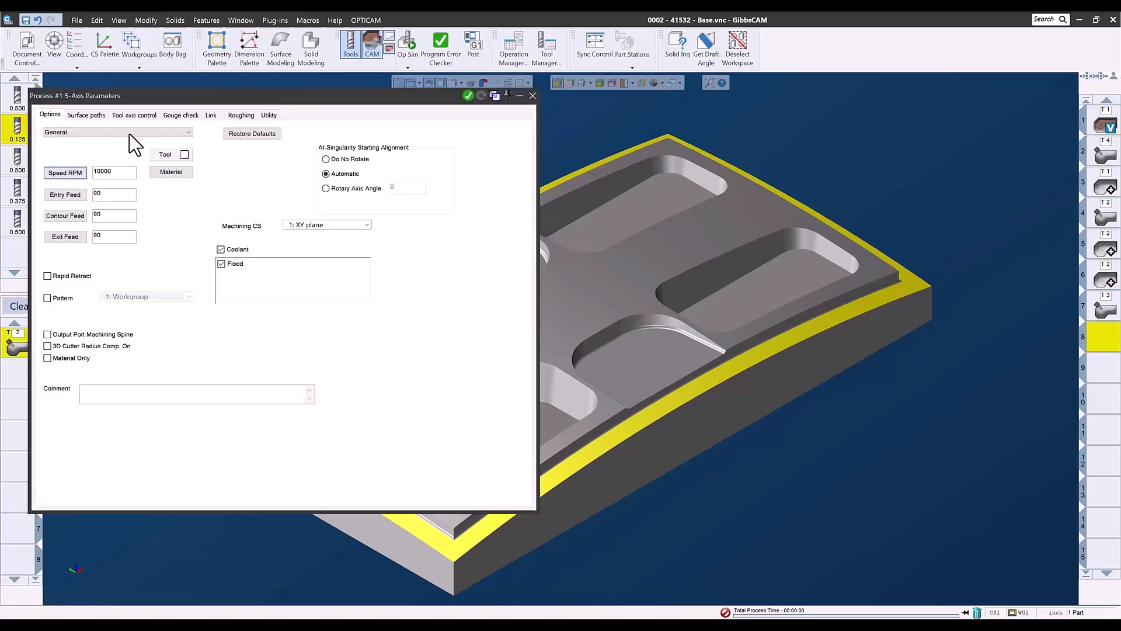
{"action": "left_click", "coordinate": [88, 115]}
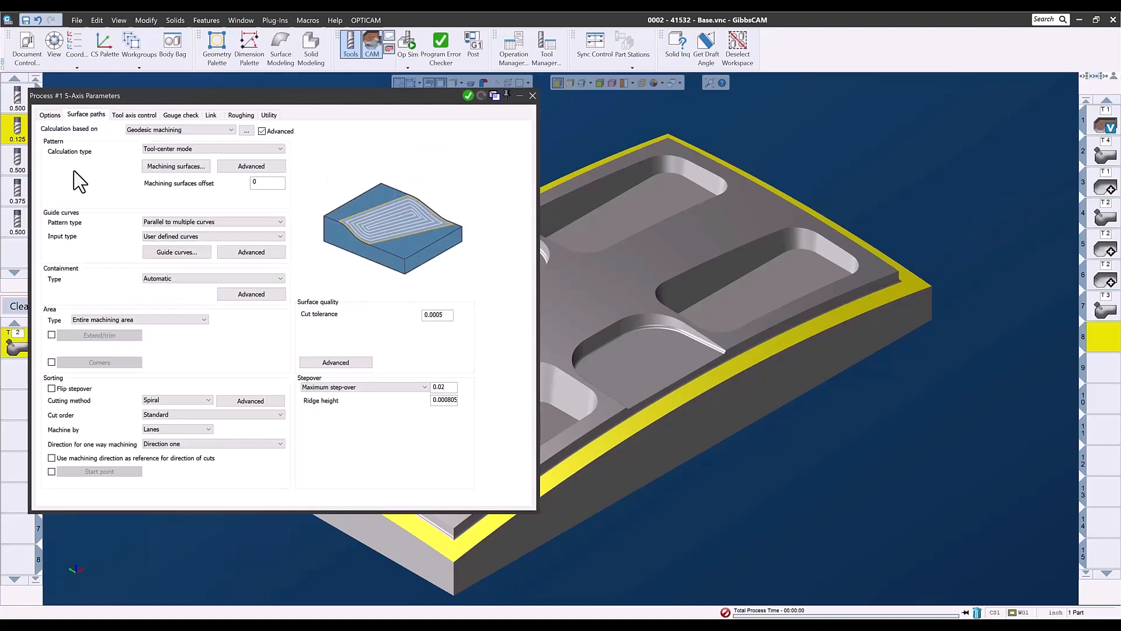
{"action": "left_click", "coordinate": [153, 167]}
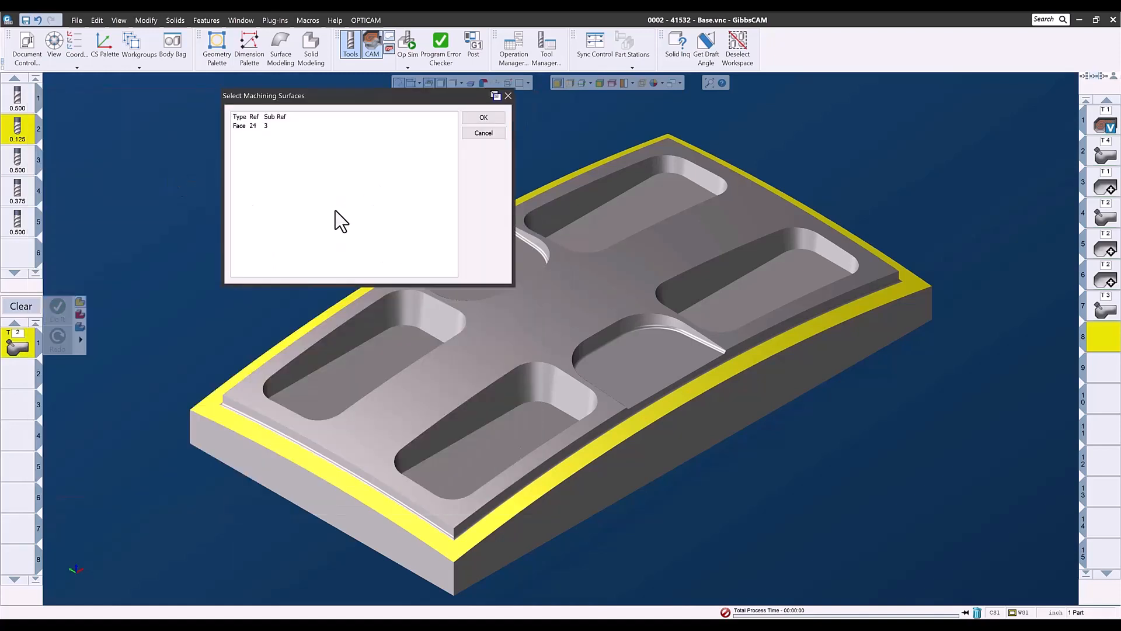
{"action": "left_click", "coordinate": [485, 118]}
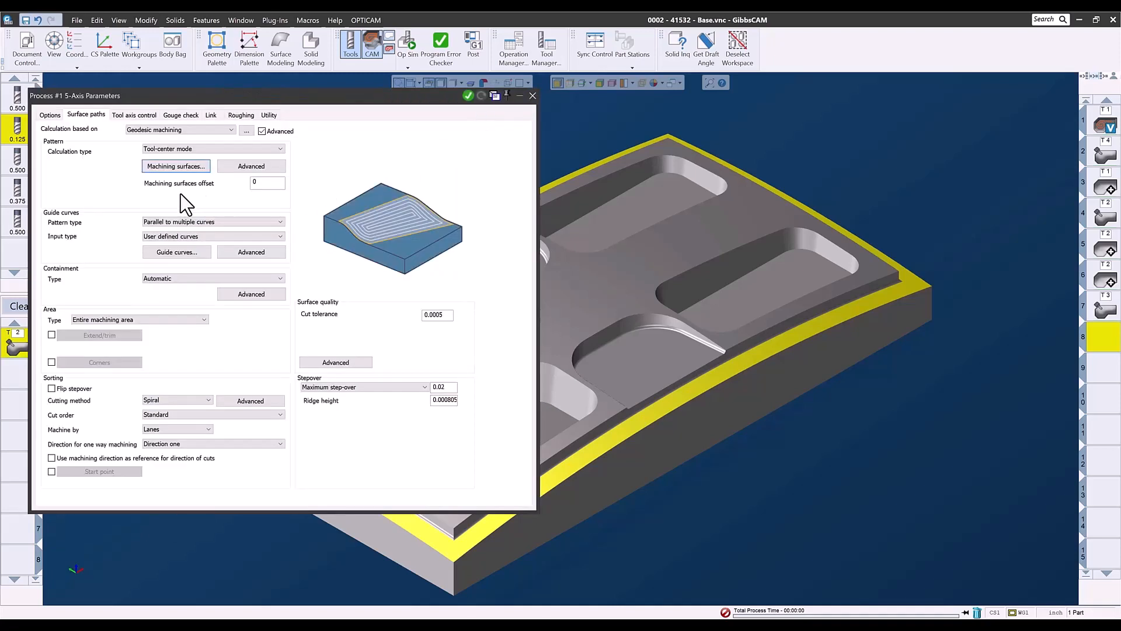
- Start the guide curve selection with edges displayed and pick the two inner ledge edges meeting at the near corner
{"action": "left_click", "coordinate": [178, 252]}
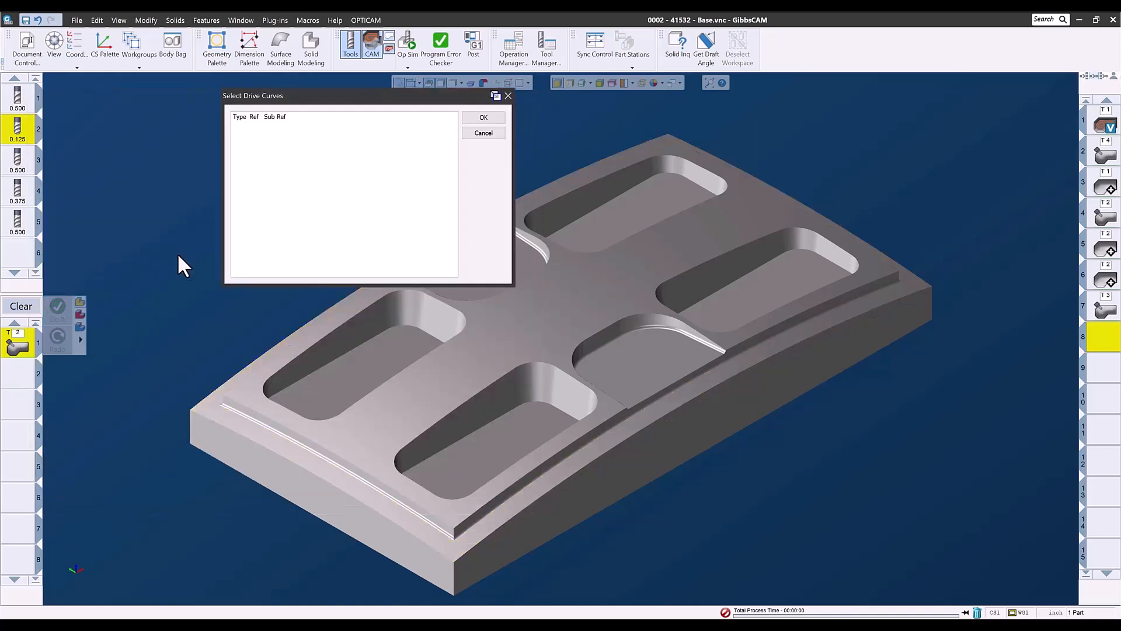
{"action": "left_click", "coordinate": [567, 82]}
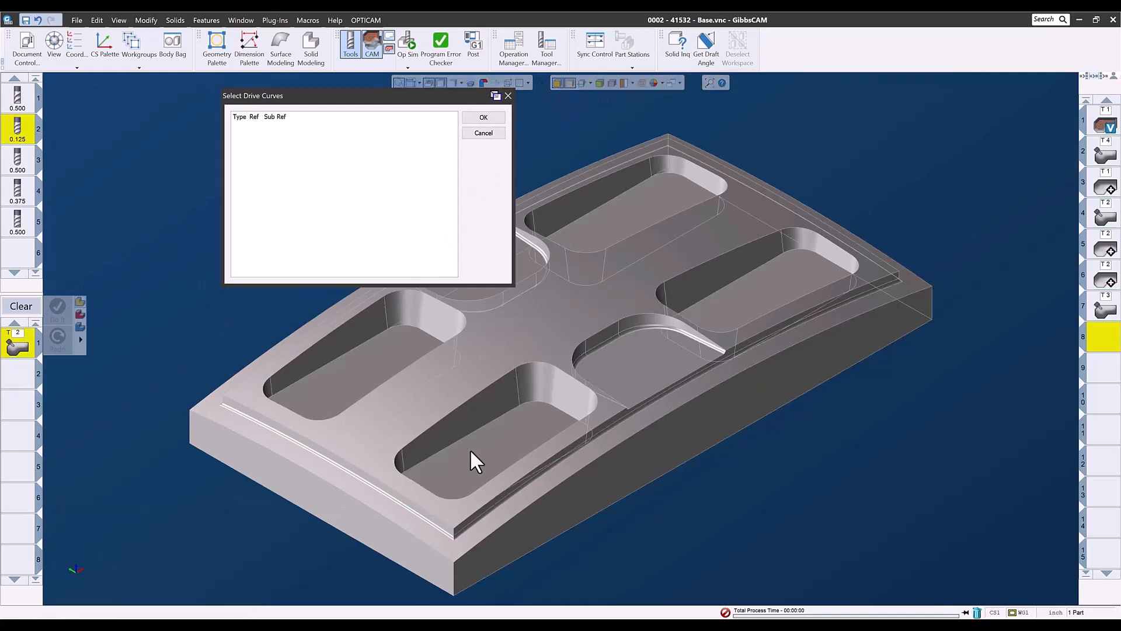
{"action": "left_click_drag", "start_coordinate": [359, 481], "coordinate": [500, 581]}
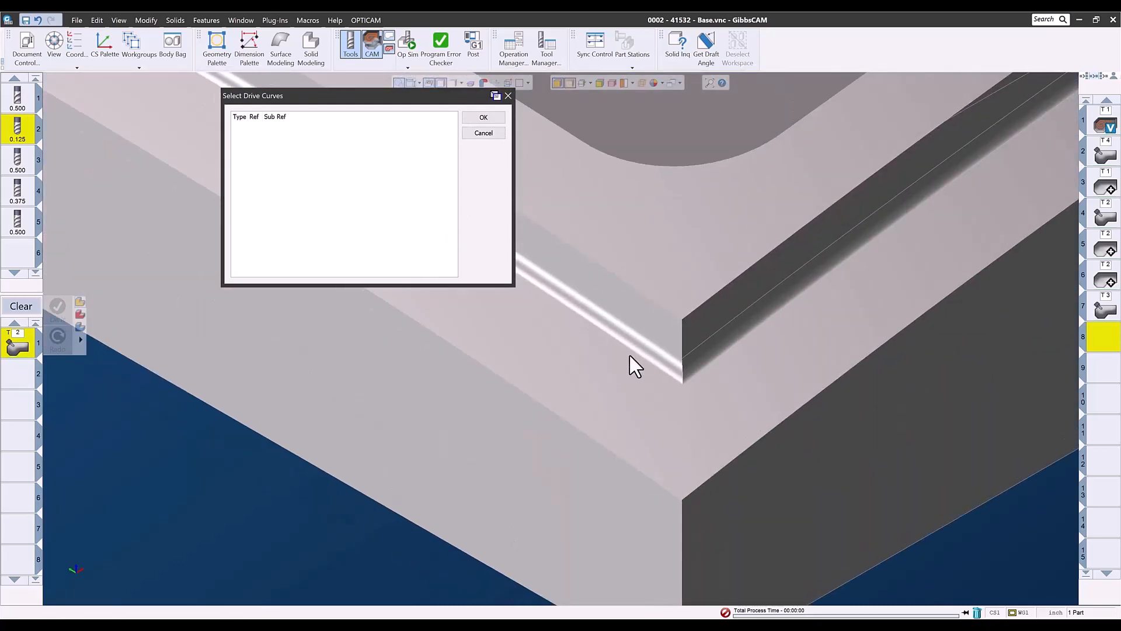
{"action": "left_click", "coordinate": [682, 370]}
{"action": "left_click", "coordinate": [695, 374]}
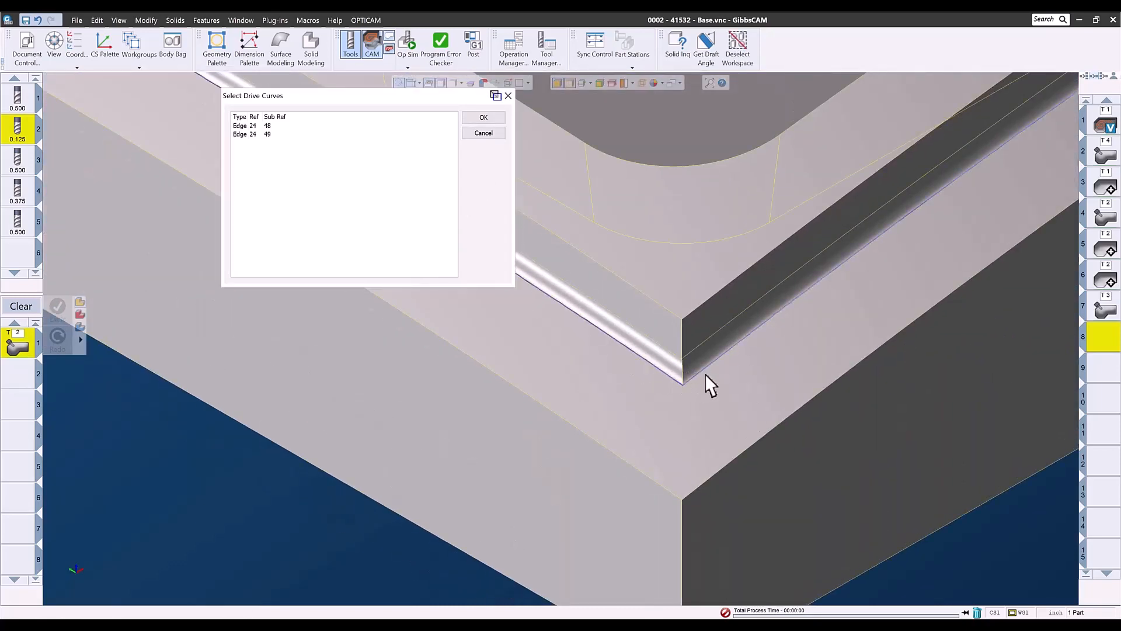
- Add the two remaining inner ledge edges, meeting at the opposite corner, to the guide curve selection
{"action": "middle_click_drag", "start_coordinate": [902, 451], "coordinate": [271, 534]}
{"action": "middle_click_drag", "start_coordinate": [697, 493], "coordinate": [429, 490]}
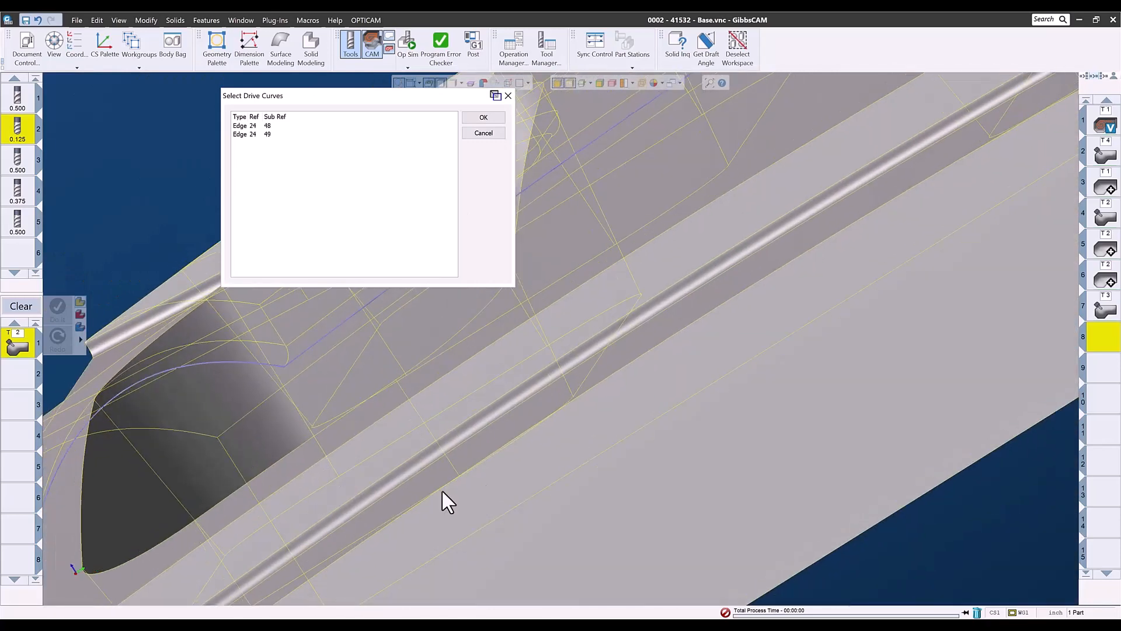
{"action": "middle_click_drag", "start_coordinate": [695, 405], "coordinate": [597, 291]}
{"action": "middle_click_drag", "start_coordinate": [864, 346], "coordinate": [783, 462]}
{"action": "left_click", "coordinate": [847, 465]}
{"action": "left_click", "coordinate": [870, 443]}
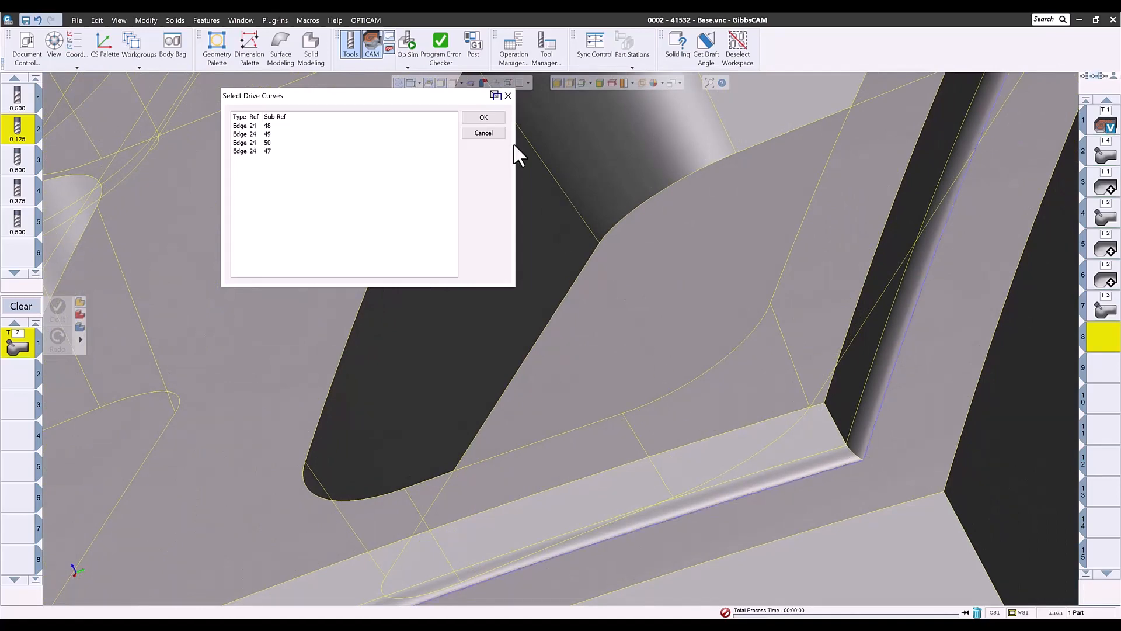
- Accept the four guide curve edges, generate the geodesic finishing operation for the perimeter ledge and clear the process list
{"action": "left_click", "coordinate": [494, 119]}
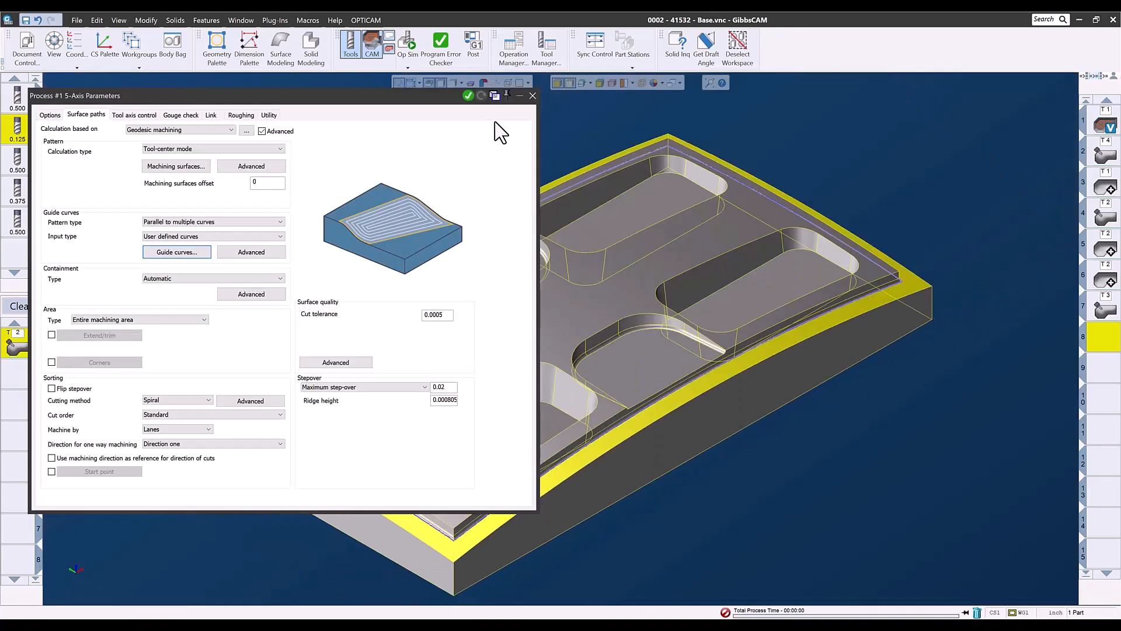
{"action": "left_click", "coordinate": [533, 95]}
{"action": "right_click", "coordinate": [319, 139]}
{"action": "left_click", "coordinate": [330, 111]}
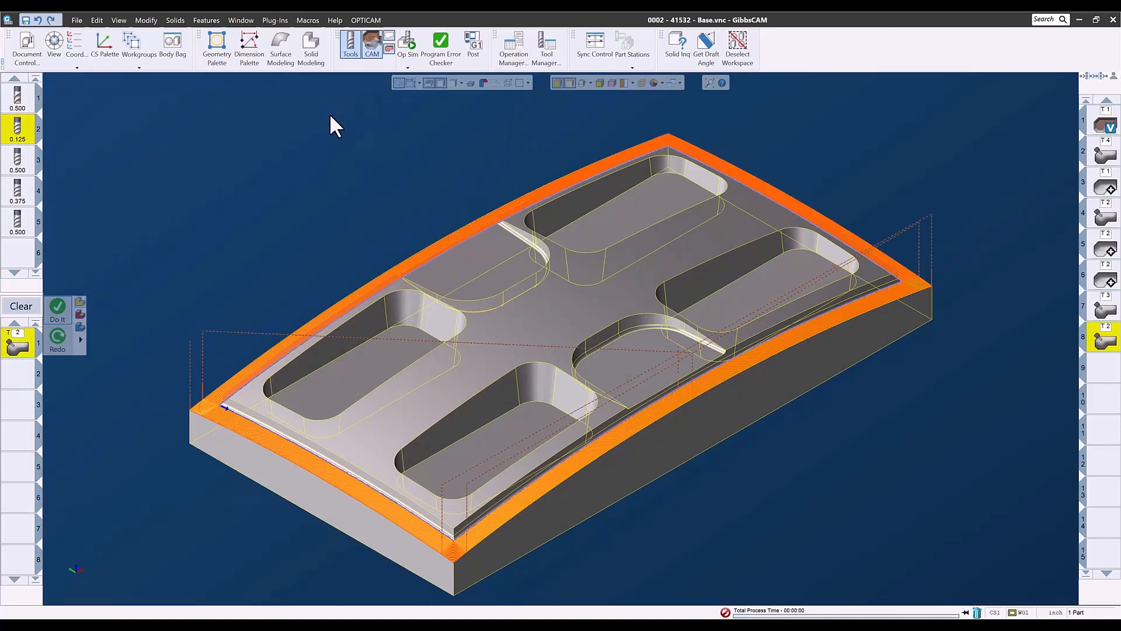
{"action": "left_click", "coordinate": [1108, 373]}
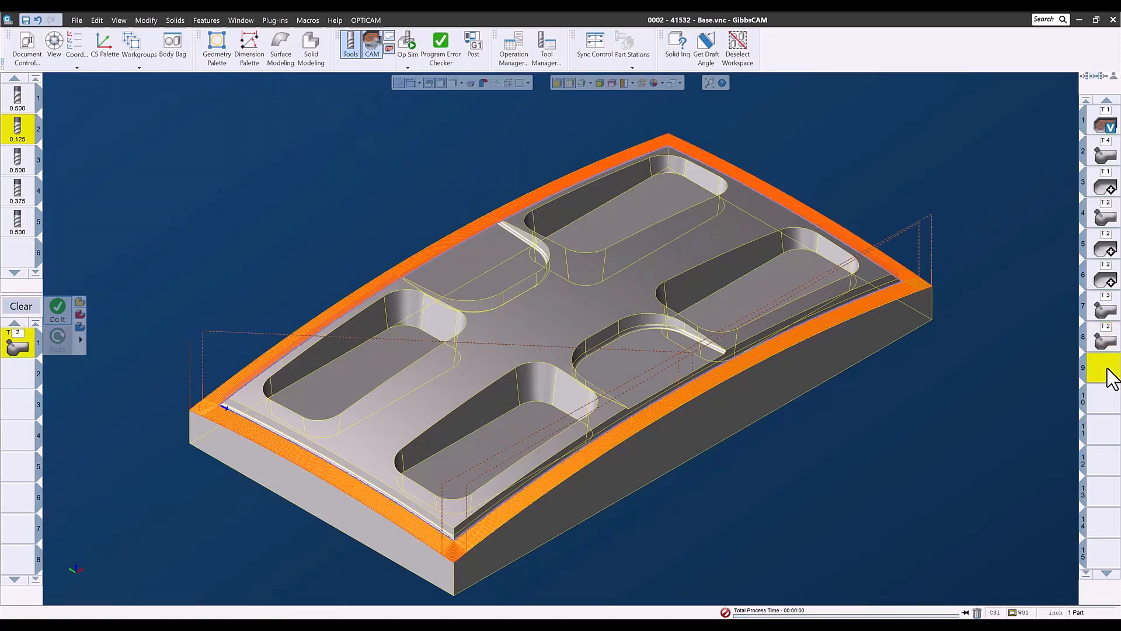
{"action": "left_click", "coordinate": [14, 308]}
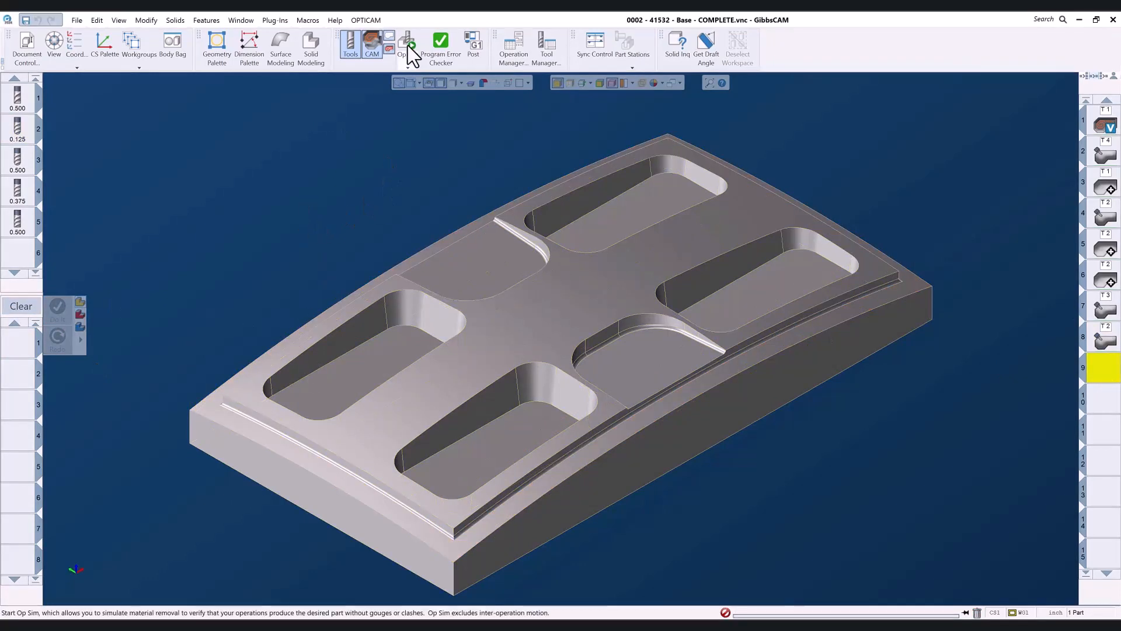
- Run the Op Sim material removal simulation of all the Base part's operations from the first one, with the playback speed raised
{"action": "left_click", "coordinate": [408, 46]}
{"action": "left_click", "coordinate": [338, 138]}
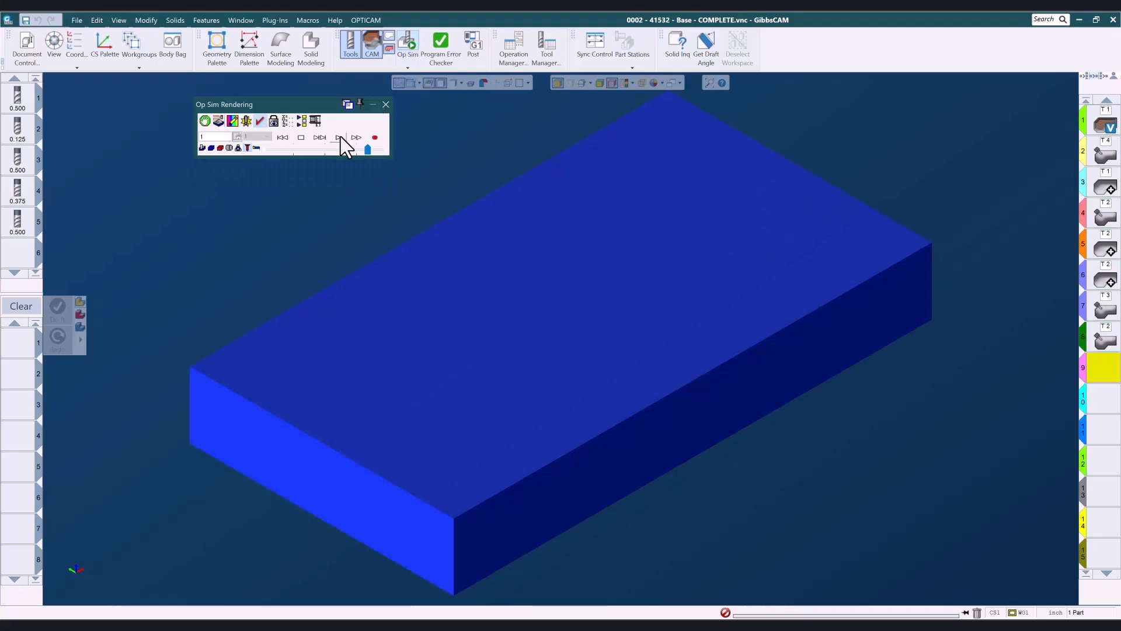
{"action": "left_click", "coordinate": [375, 148]}
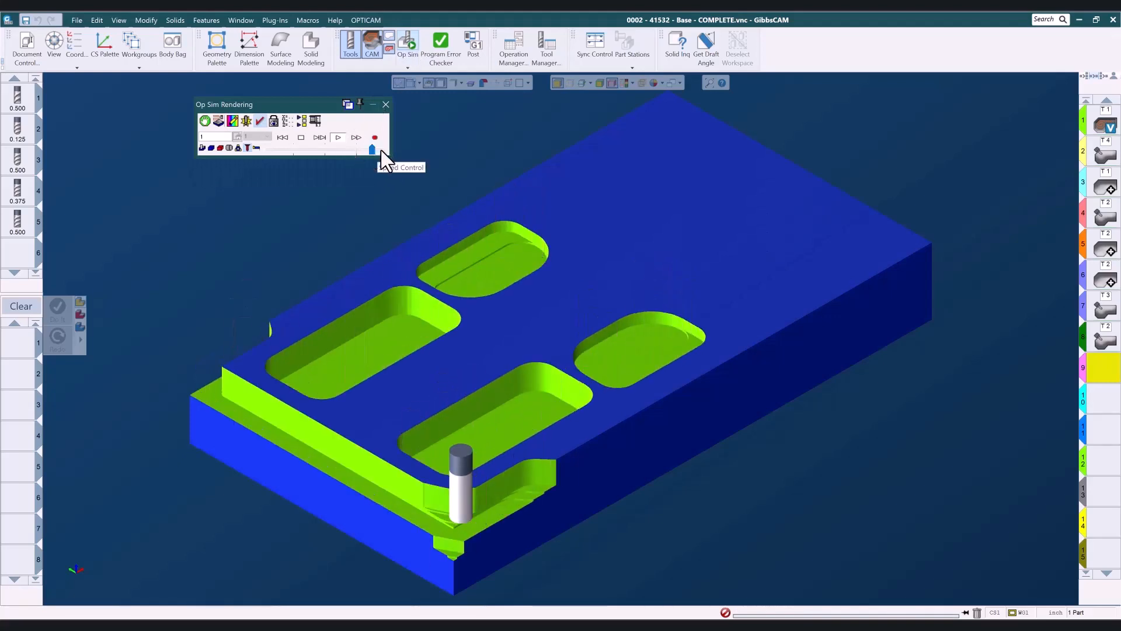